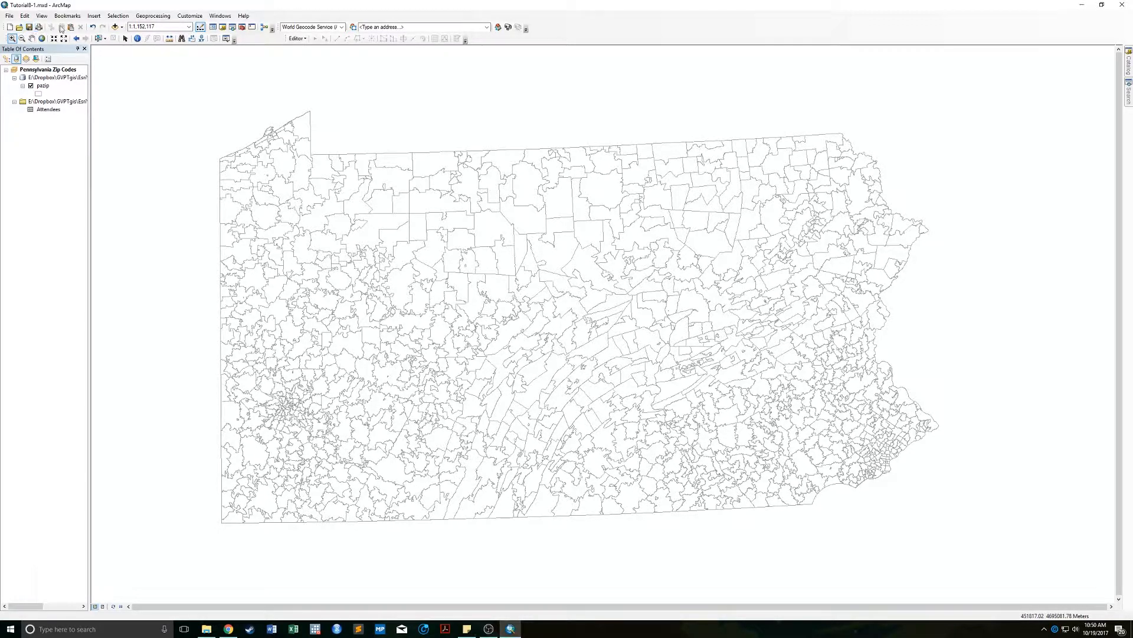
Bring up the Add Data dialog, which is browsing the CBD.gdb geodatabase.
{"action": "left_click", "coordinate": [115, 27]}
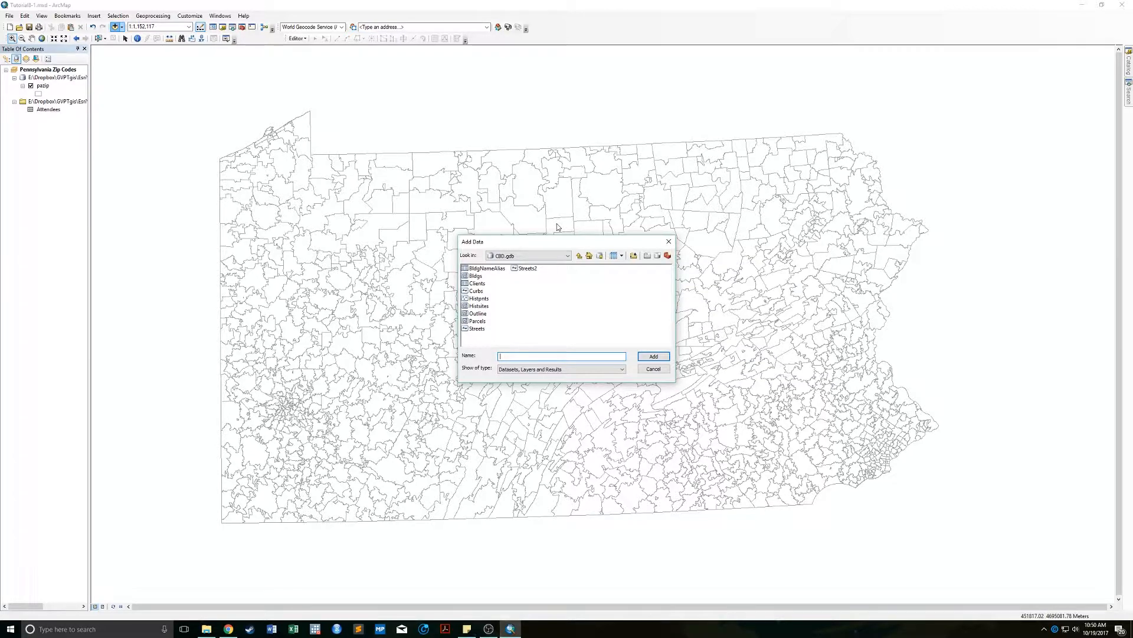
Add the USStates layer from UnitedStates.gdb to the map and dismiss the coordinate system warning.
{"action": "left_click", "coordinate": [546, 256]}
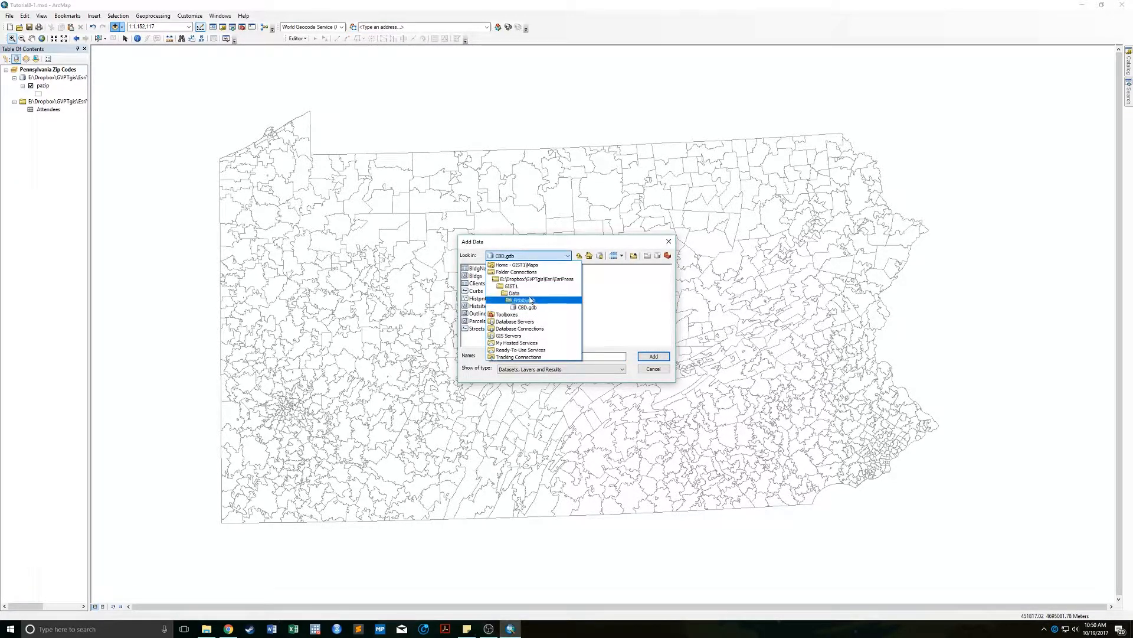
{"action": "left_click", "coordinate": [525, 299]}
{"action": "left_click", "coordinate": [518, 256]}
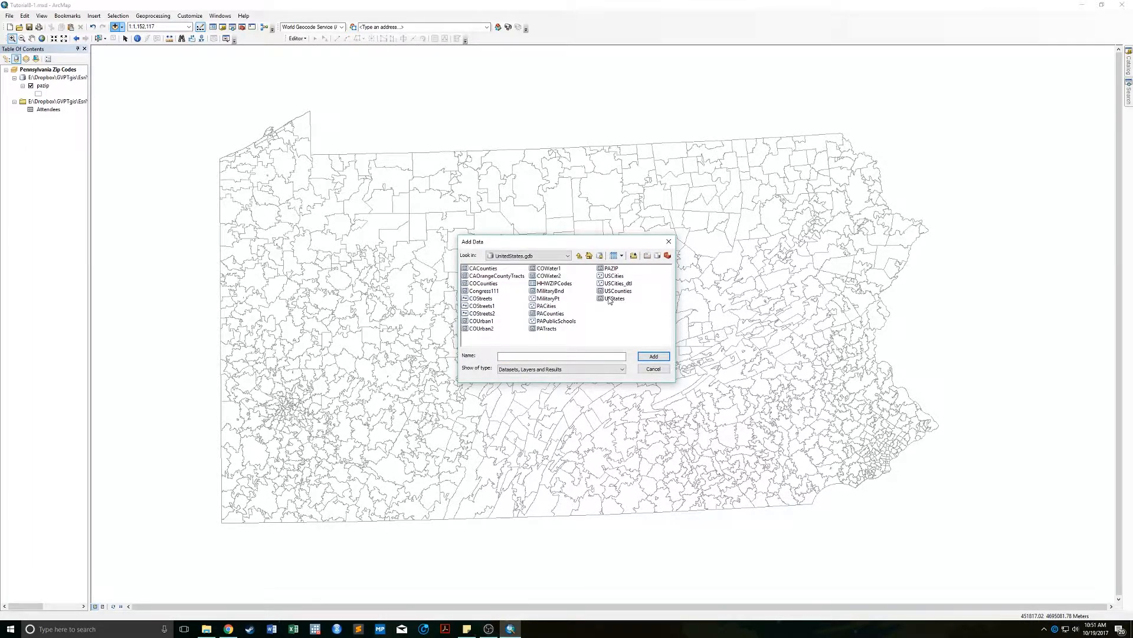
{"action": "double_click", "coordinate": [608, 298]}
{"action": "left_click", "coordinate": [641, 388]}
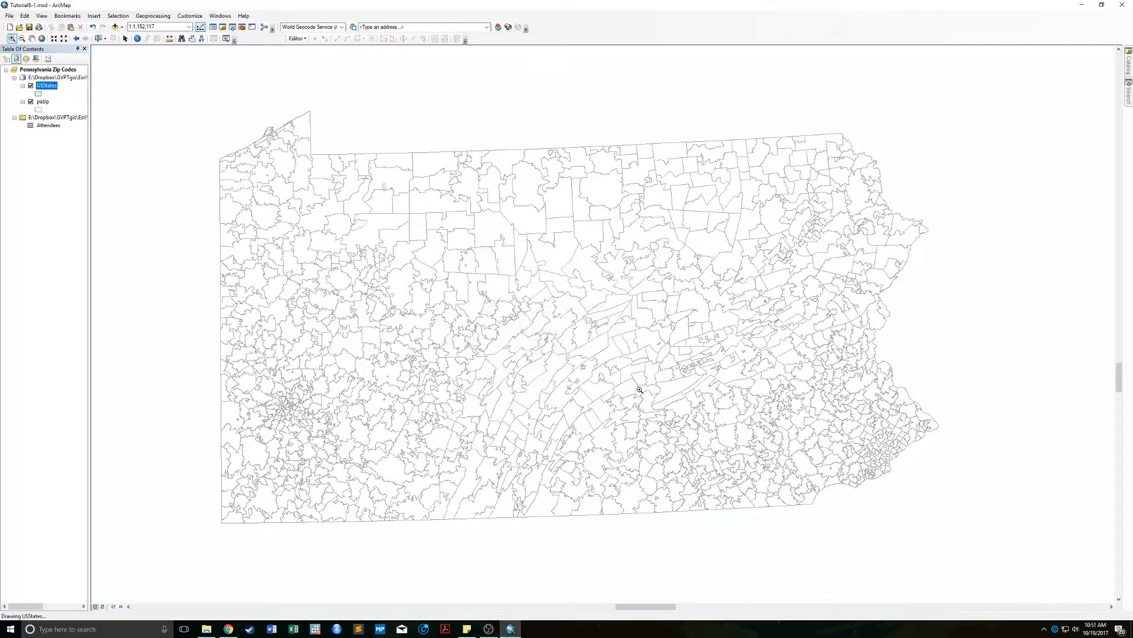
Display the USStates attribute table listing its 52 state records.
{"action": "right_click", "coordinate": [47, 85]}
{"action": "left_click", "coordinate": [31, 209]}
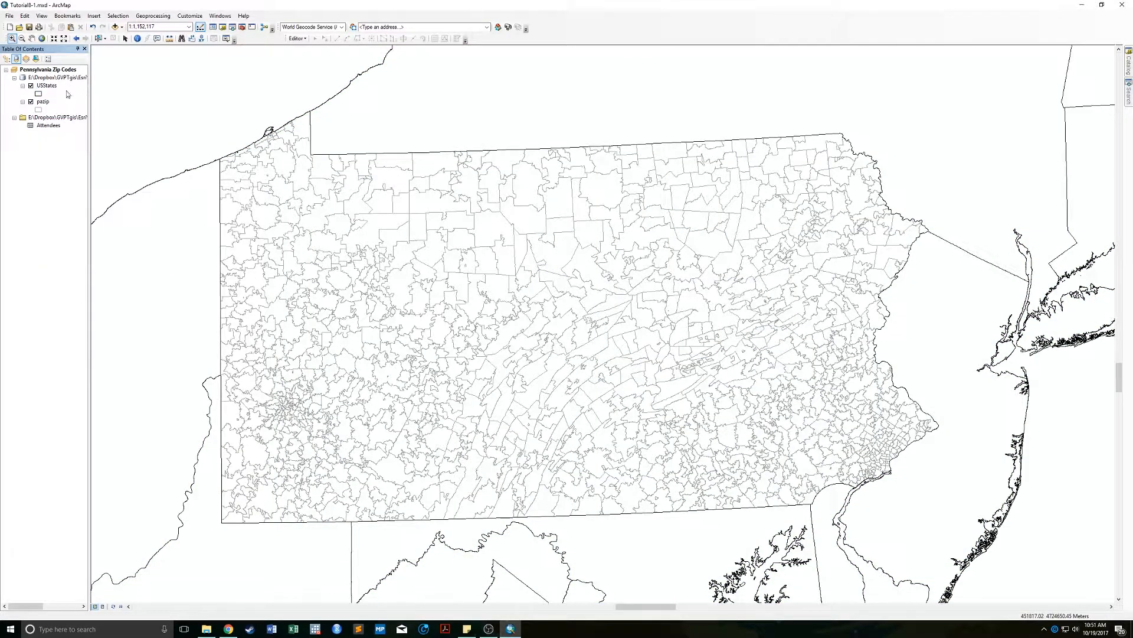
{"action": "right_click", "coordinate": [56, 87]}
{"action": "left_click", "coordinate": [90, 112]}
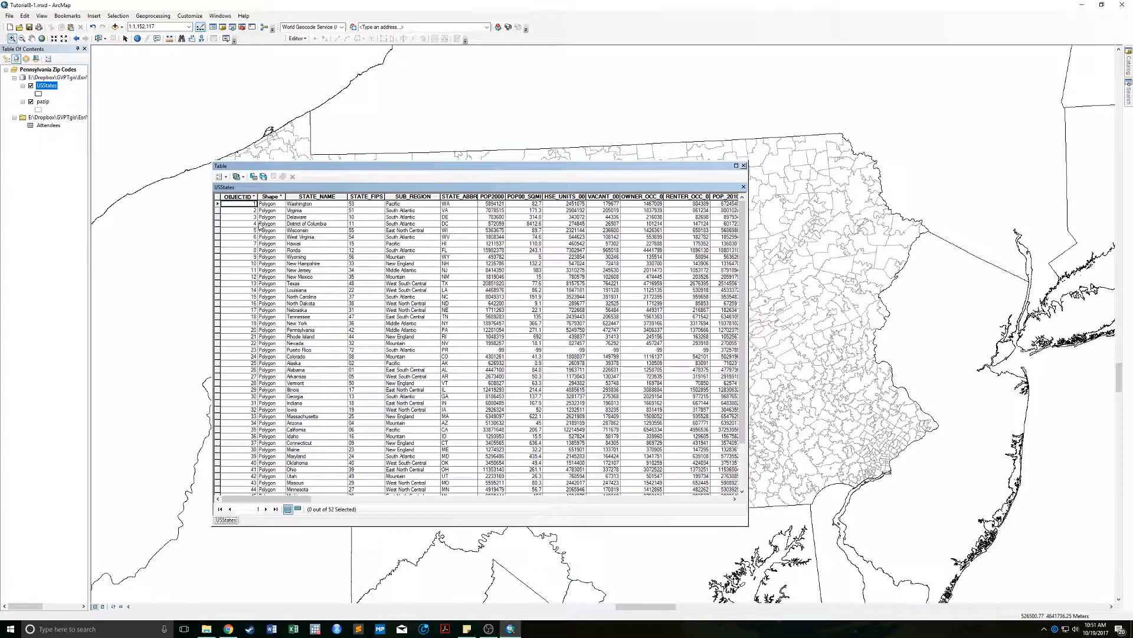
Select the Virginia record, scroll across the USStates fields, then close the table.
{"action": "left_click", "coordinate": [217, 211]}
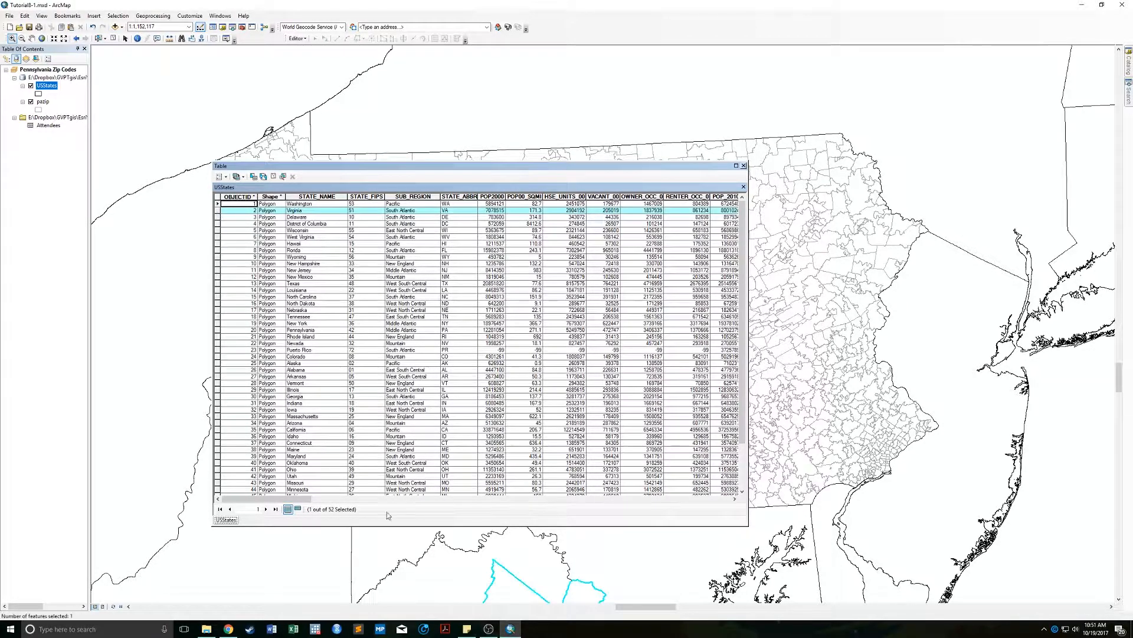
{"action": "left_click_drag", "start_coordinate": [260, 502], "coordinate": [401, 501]}
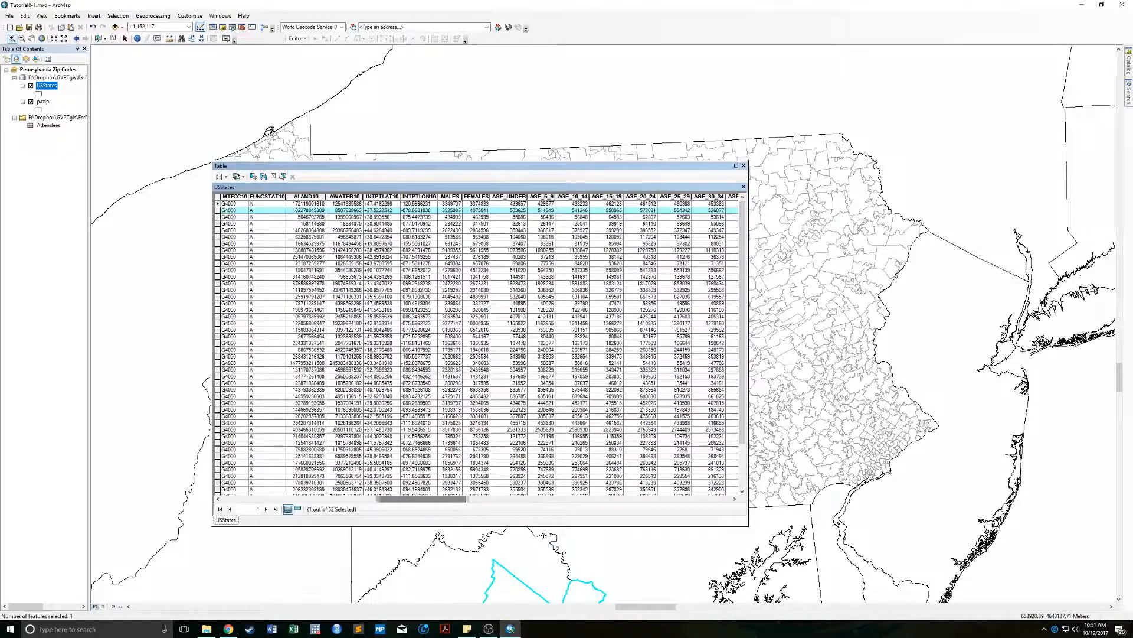
{"action": "left_click_drag", "start_coordinate": [452, 503], "coordinate": [713, 504]}
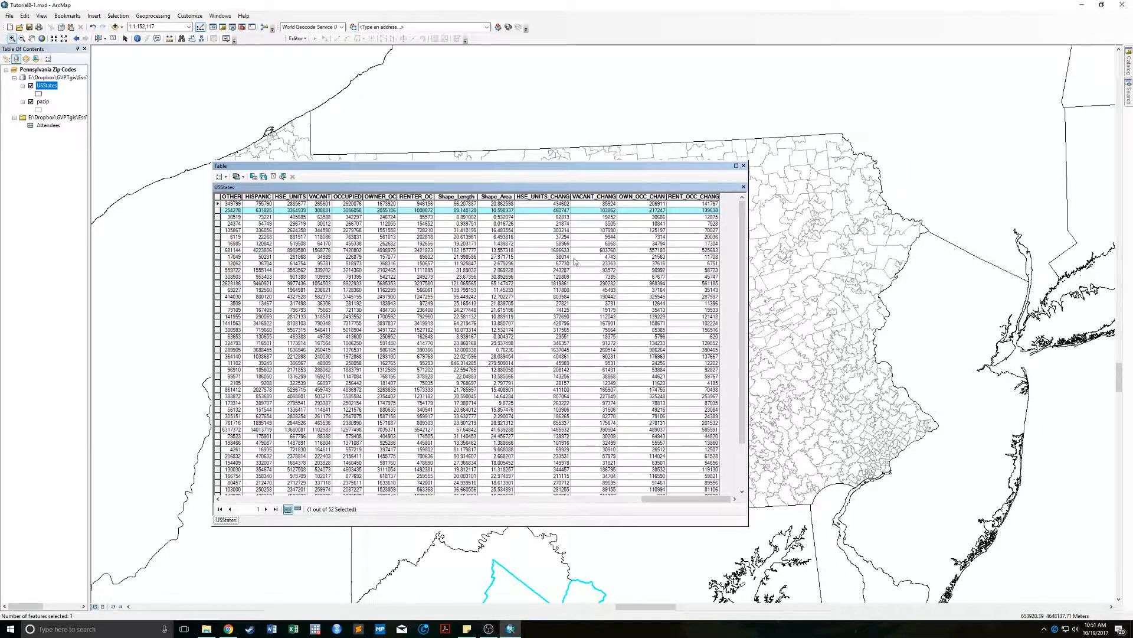
{"action": "left_click", "coordinate": [744, 166]}
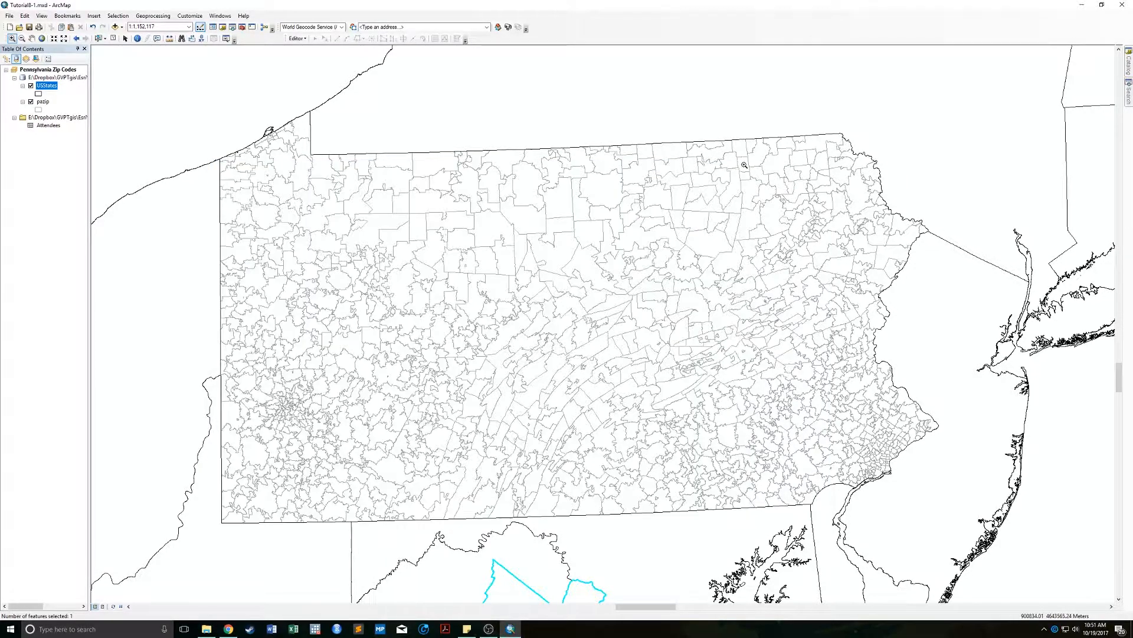
View the Attendees table to review its address records, then close it.
{"action": "right_click", "coordinate": [42, 127]}
{"action": "left_click", "coordinate": [85, 137]}
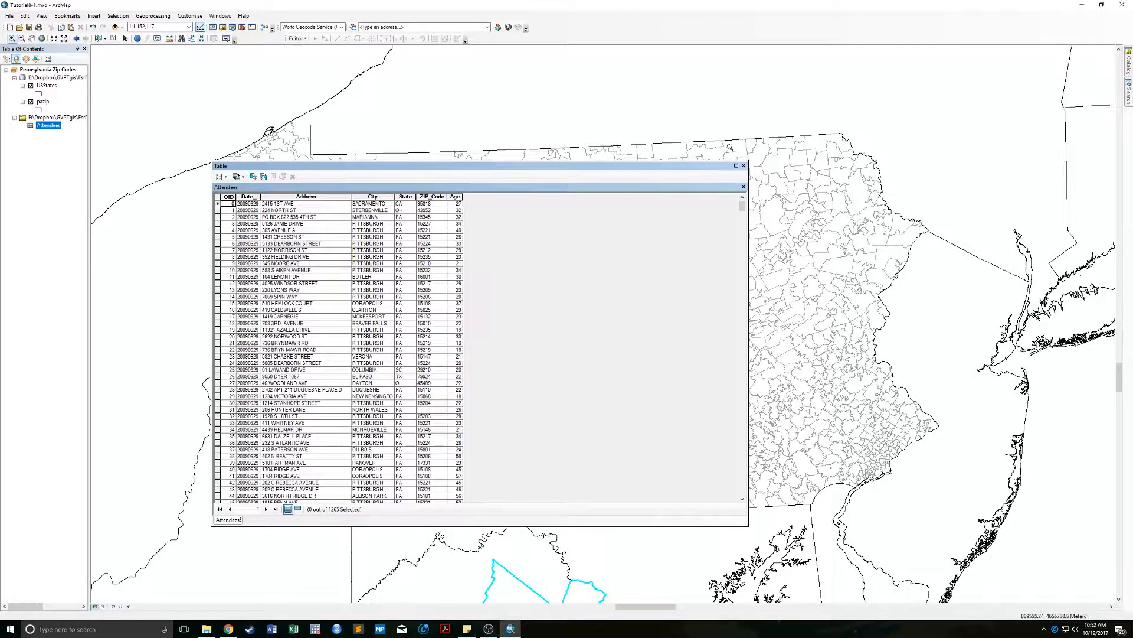
{"action": "left_click", "coordinate": [745, 166]}
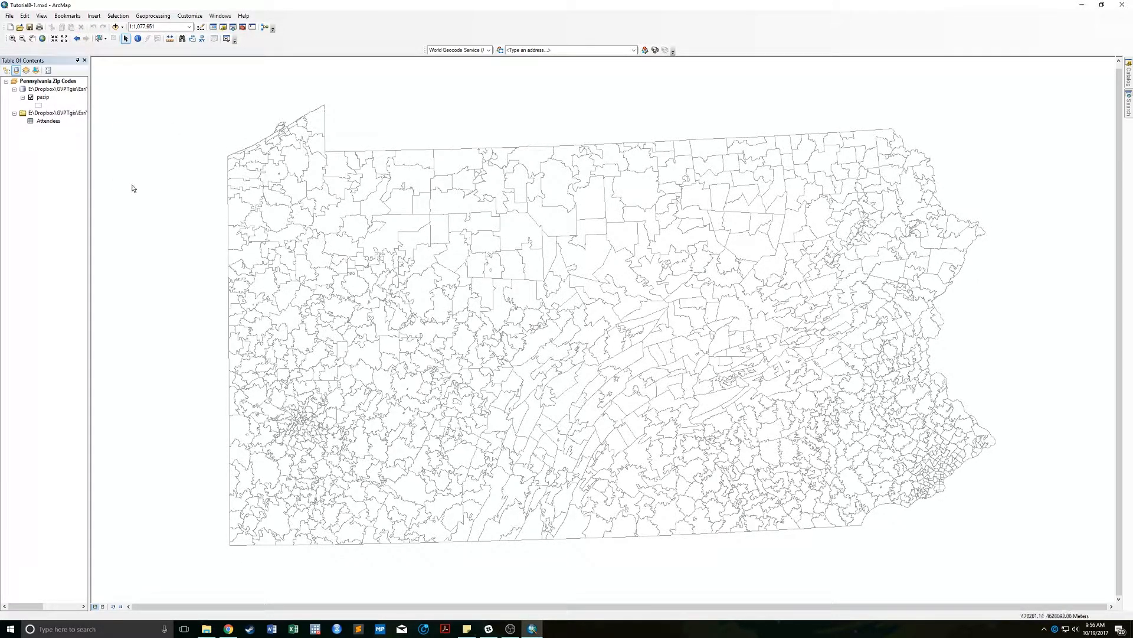
Reopen the Attendees table, position it beside the map on the right, and show Table Options.
{"action": "left_click", "coordinate": [42, 123]}
{"action": "right_click", "coordinate": [40, 122]}
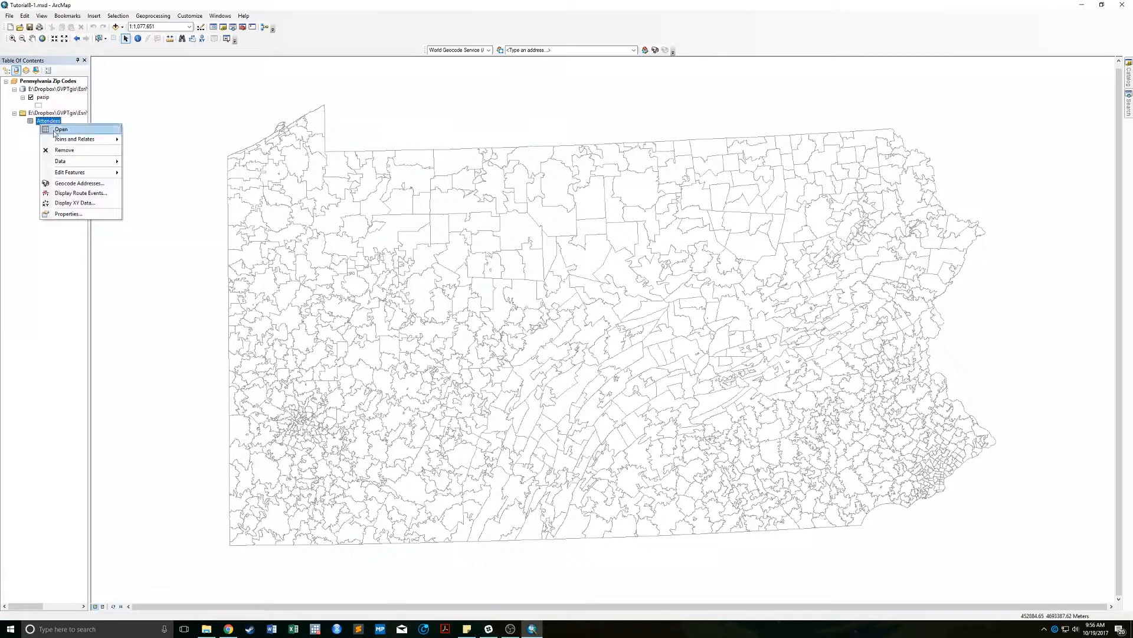
{"action": "left_click", "coordinate": [58, 130]}
{"action": "left_click_drag", "start_coordinate": [359, 241], "coordinate": [656, 169]}
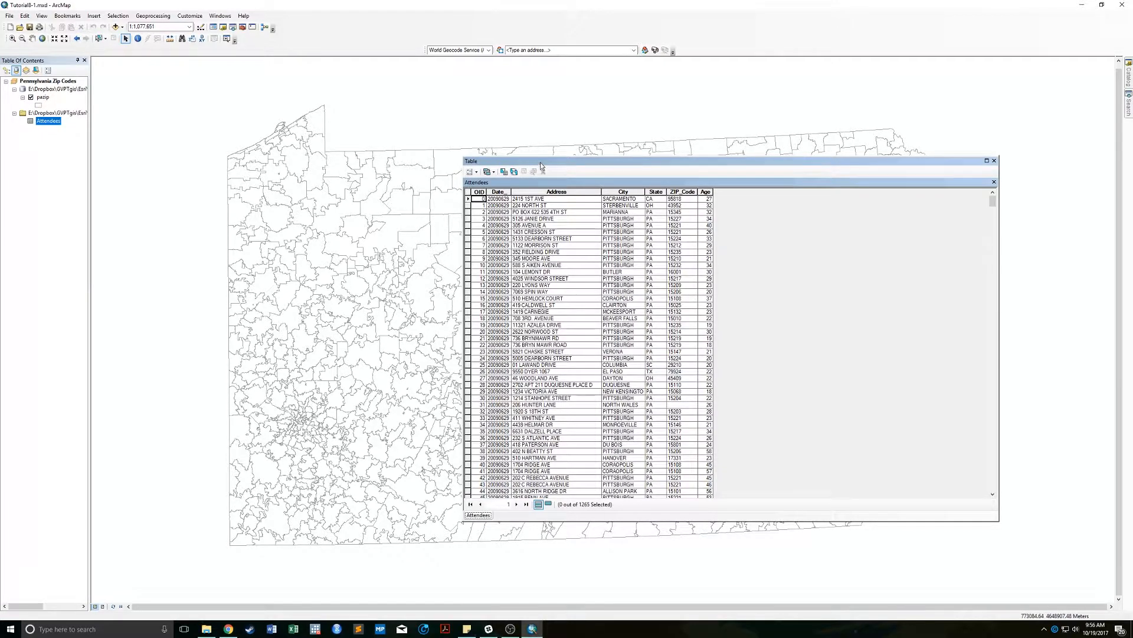
{"action": "left_click_drag", "start_coordinate": [541, 165], "coordinate": [526, 157]}
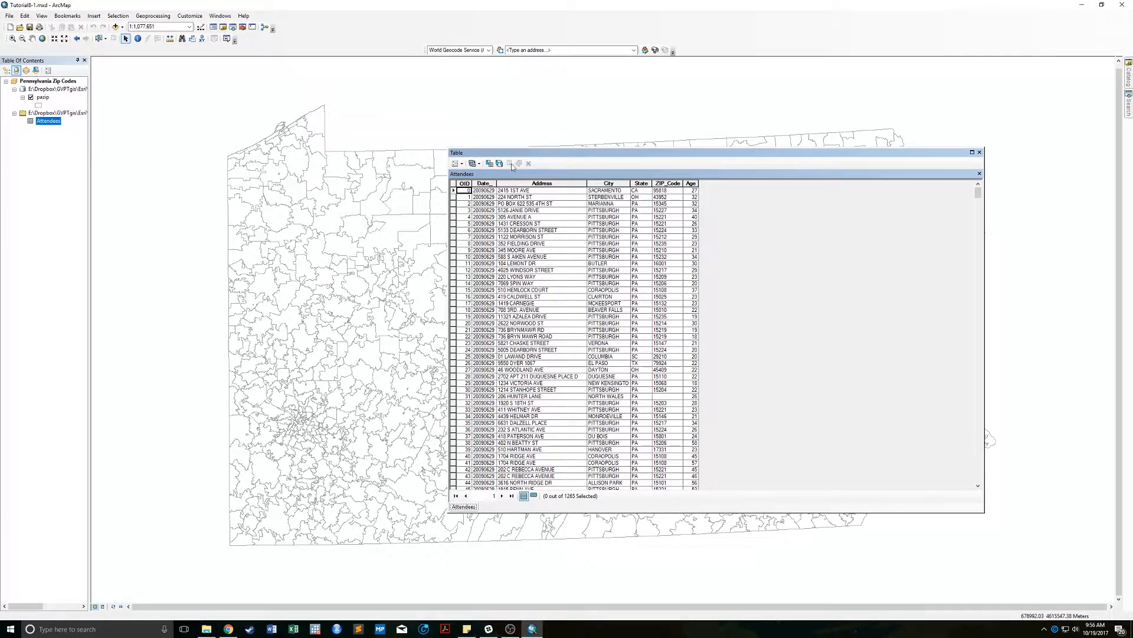
{"action": "left_click", "coordinate": [463, 163]}
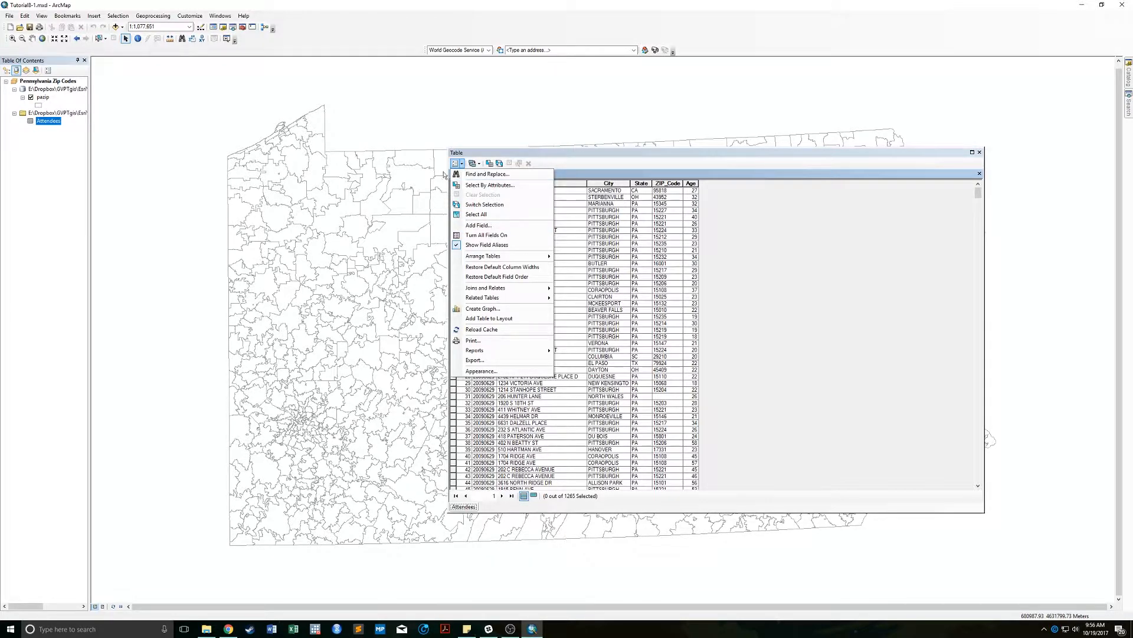
Select Attendees records with "State" = 'PA' by attributes, giving 1124 of 1265 selected.
{"action": "left_click", "coordinate": [487, 185]}
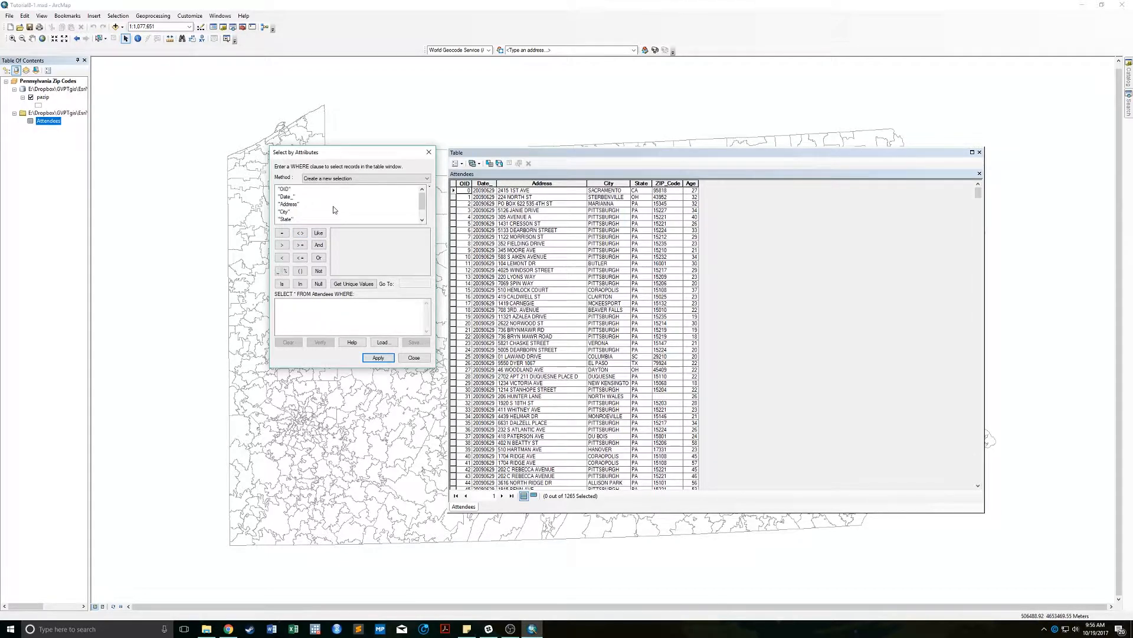
{"action": "scroll", "coordinate": [333, 207], "scroll_direction": "down", "scroll_amount": 1}
{"action": "scroll", "coordinate": [321, 201], "scroll_direction": "up", "scroll_amount": 1}
{"action": "scroll", "coordinate": [307, 209], "scroll_direction": "down", "scroll_amount": 1}
{"action": "scroll", "coordinate": [297, 207], "scroll_direction": "up", "scroll_amount": 1}
{"action": "scroll", "coordinate": [341, 205], "scroll_direction": "down", "scroll_amount": 1}
{"action": "double_click", "coordinate": [289, 204]}
{"action": "left_click", "coordinate": [283, 232]}
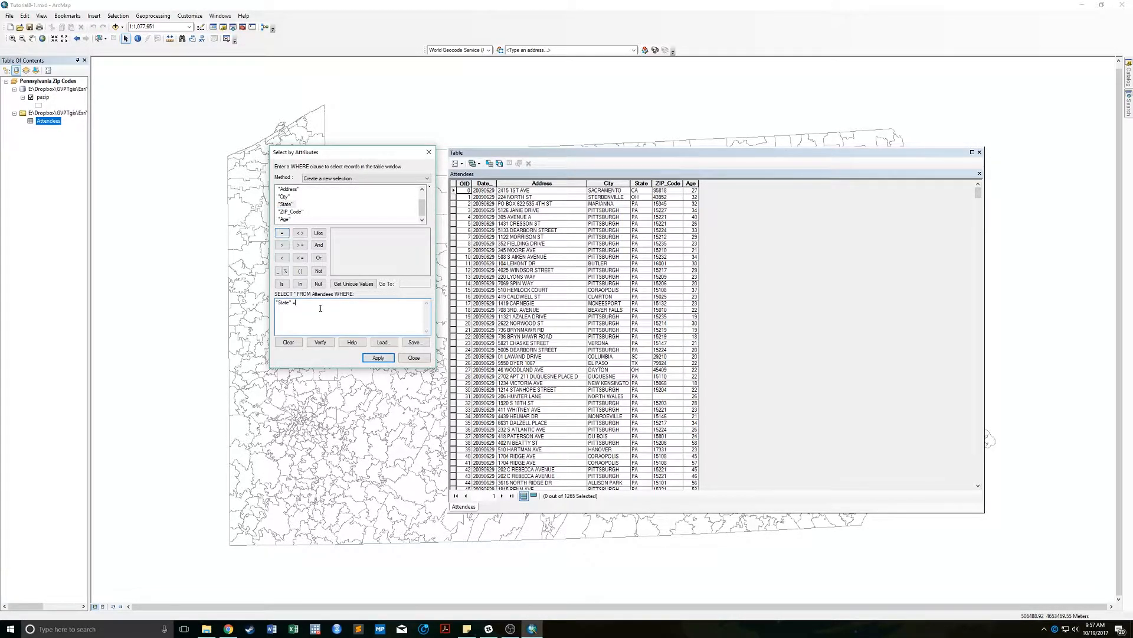
{"action": "left_click", "coordinate": [358, 285]}
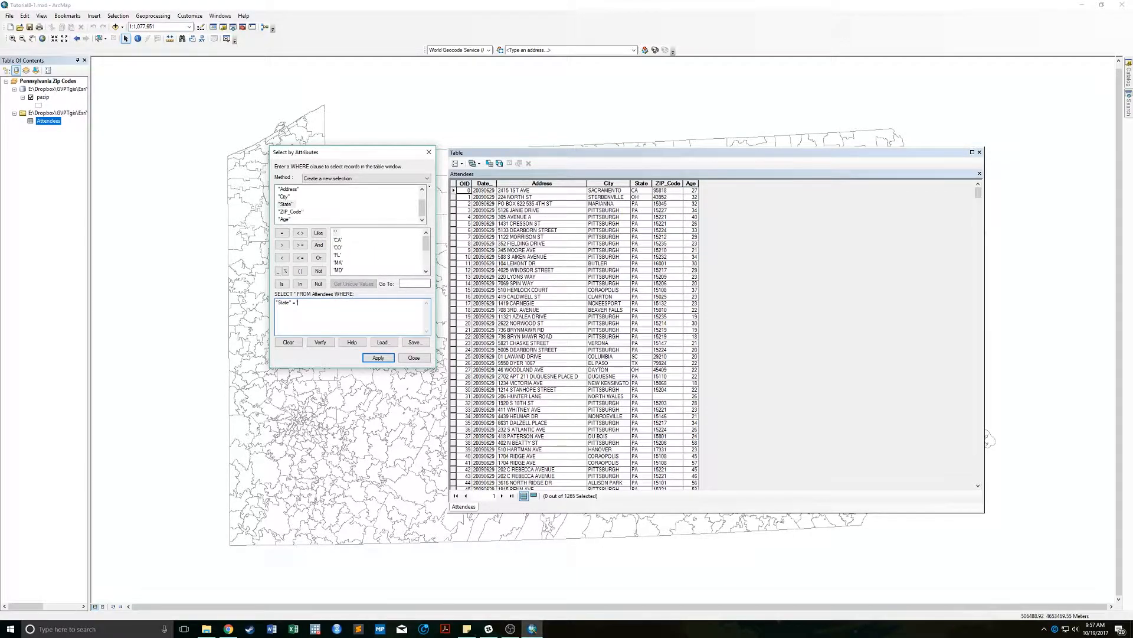
{"action": "type", "text": "'PA'"}
{"action": "left_click", "coordinate": [377, 358]}
{"action": "left_click", "coordinate": [414, 358]}
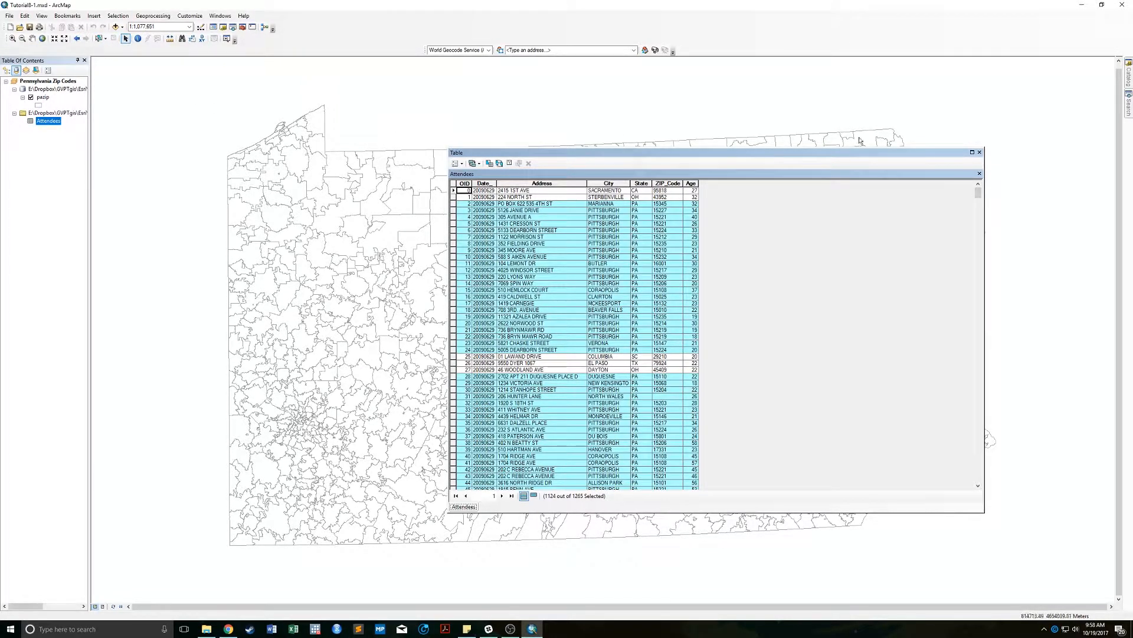
Clear the Attendees selection, close the table, and bring up the pazip layer's options.
{"action": "left_click", "coordinate": [462, 164]}
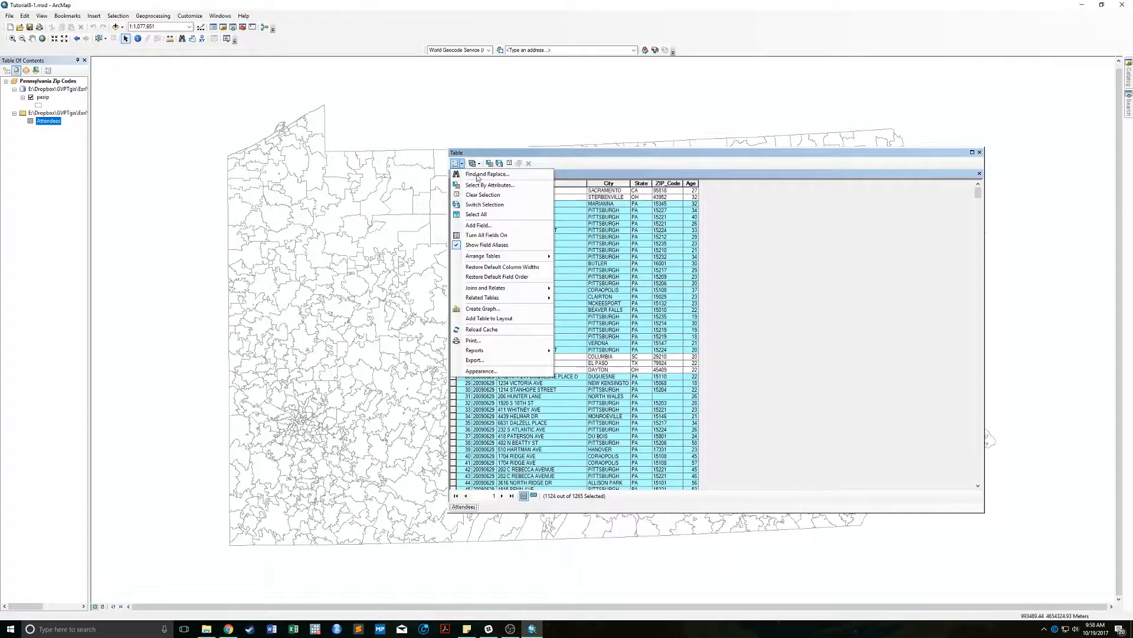
{"action": "left_click", "coordinate": [517, 195]}
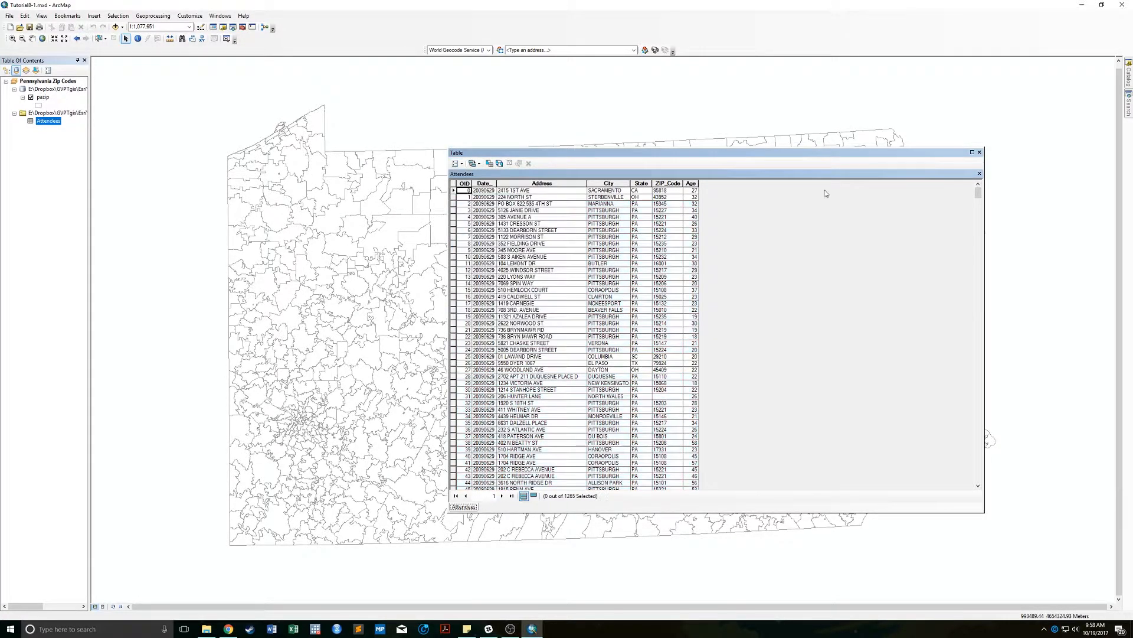
{"action": "left_click", "coordinate": [979, 153]}
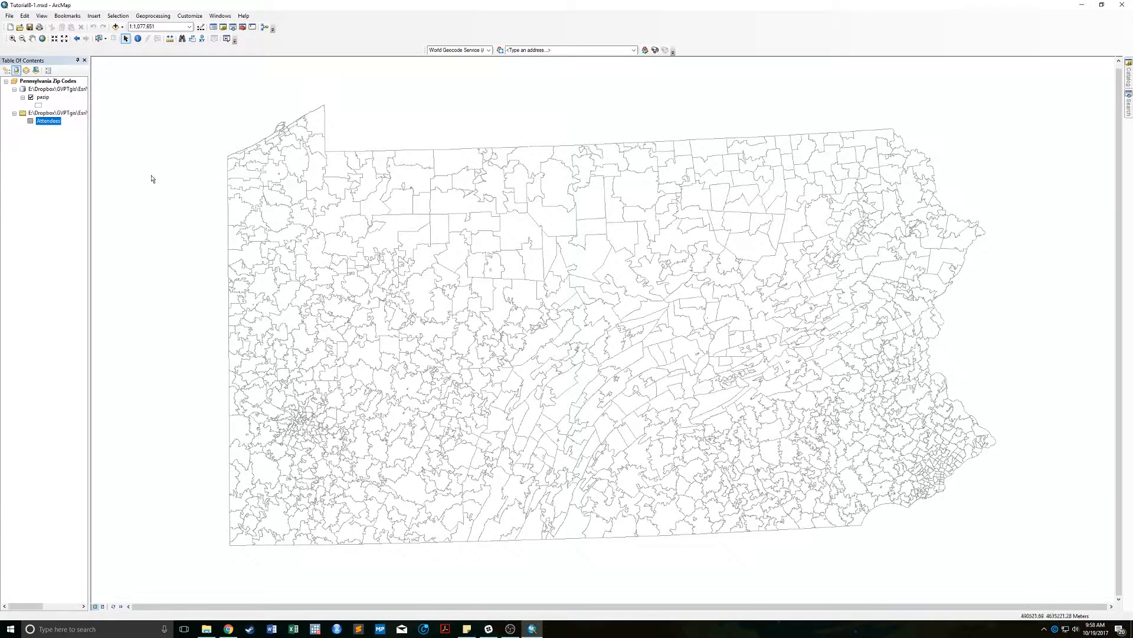
{"action": "right_click", "coordinate": [41, 98]}
{"action": "left_click", "coordinate": [65, 126]}
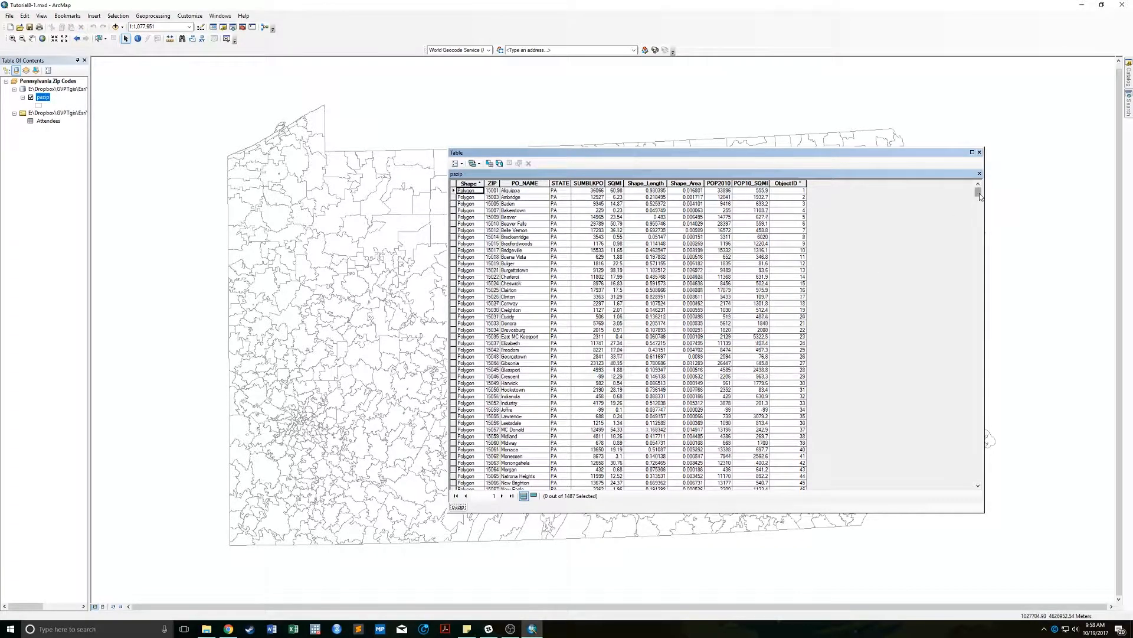
{"action": "left_click_drag", "start_coordinate": [980, 193], "coordinate": [941, 423]}
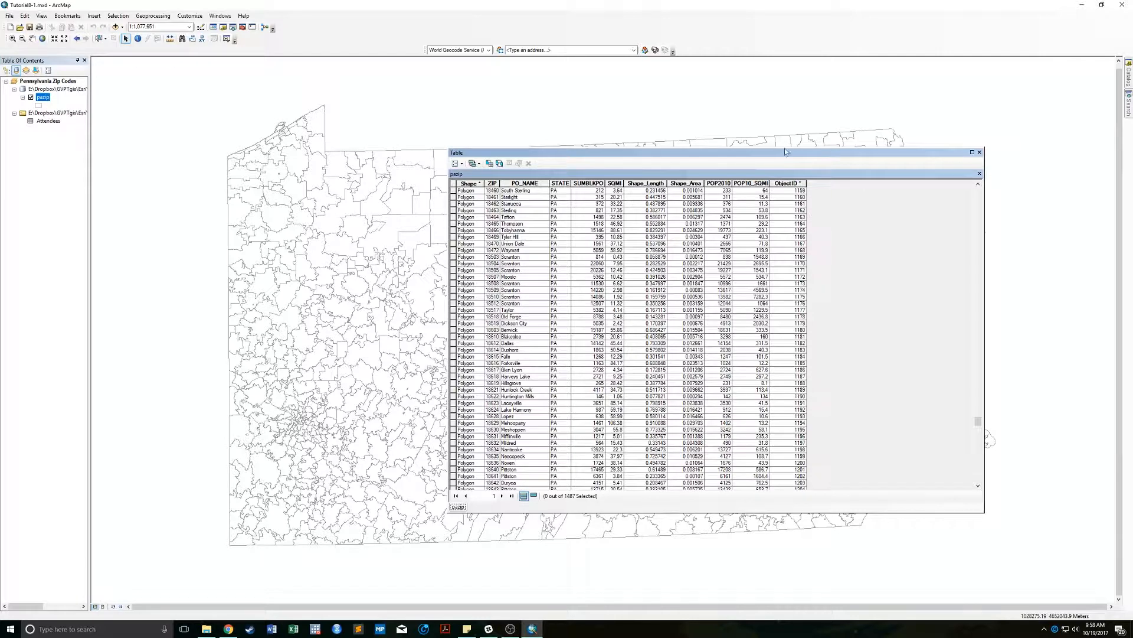
{"action": "left_click", "coordinate": [979, 152]}
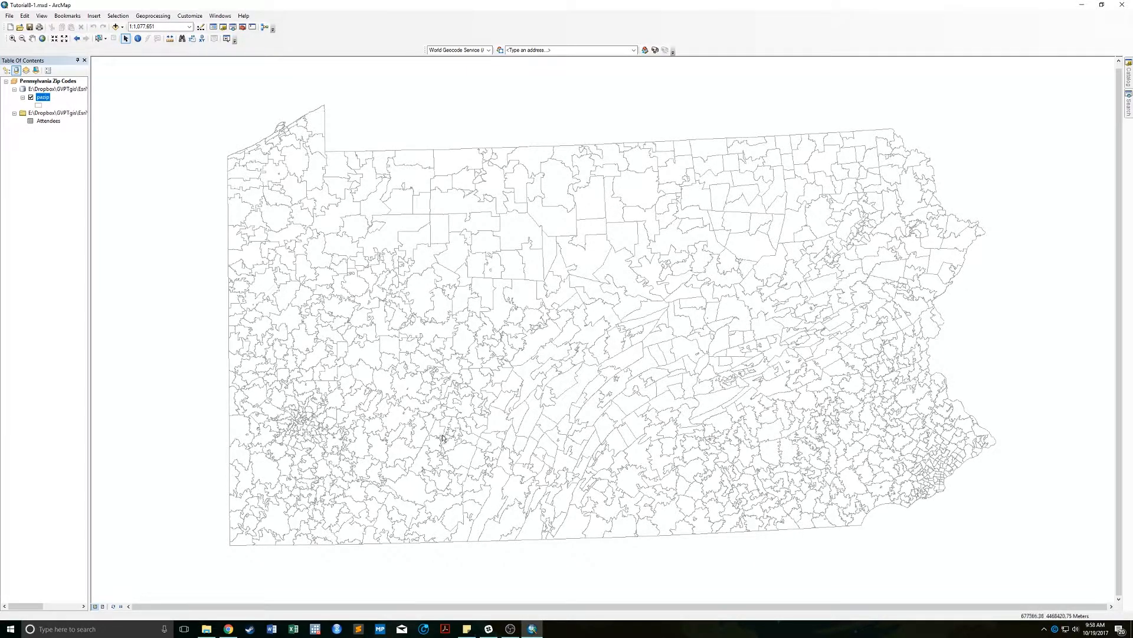
{"action": "right_click", "coordinate": [47, 101]}
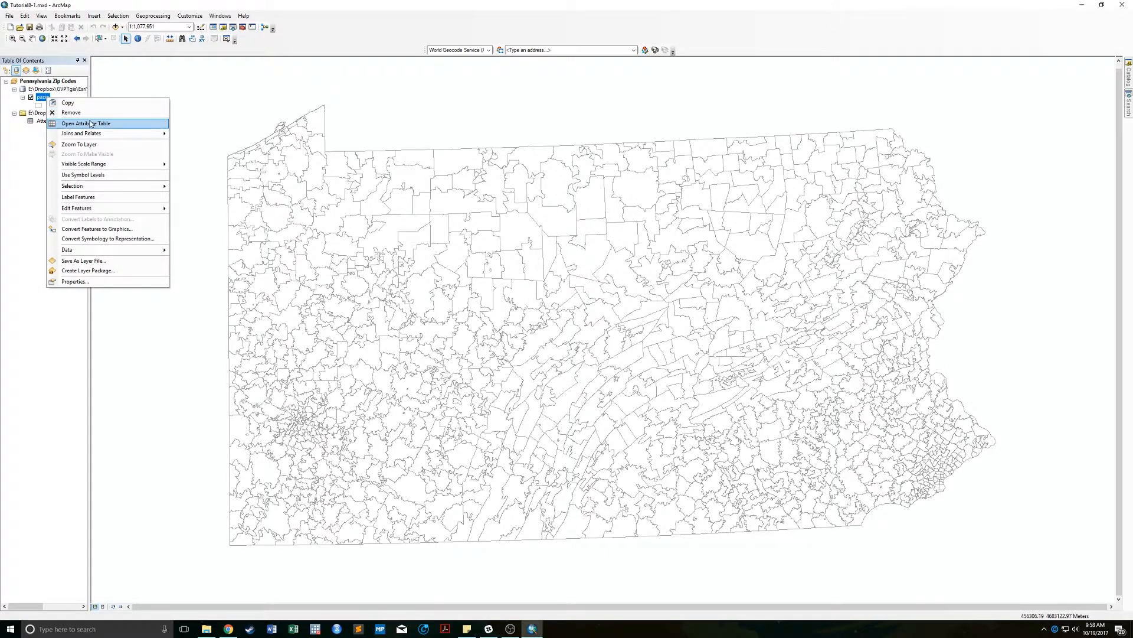
{"action": "left_click", "coordinate": [77, 123]}
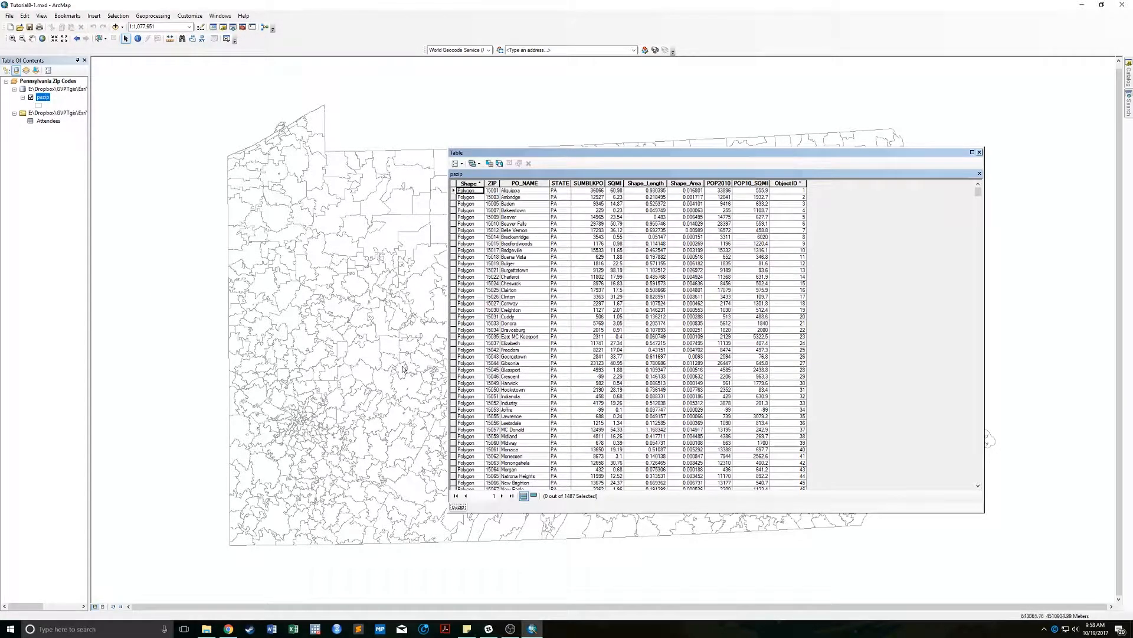
{"action": "left_click", "coordinate": [980, 152]}
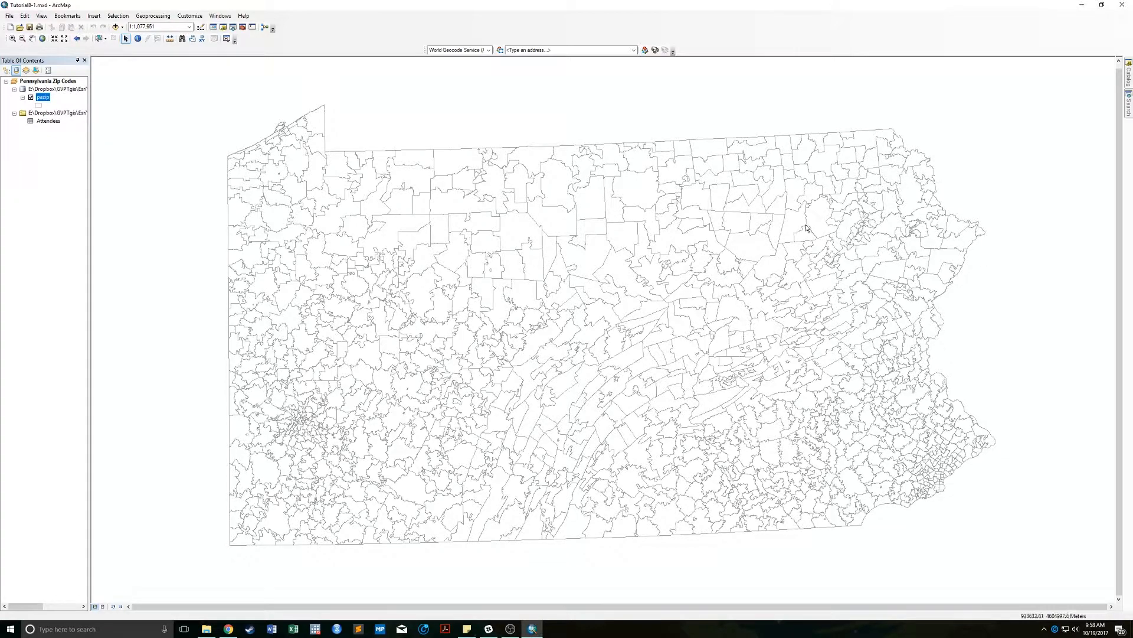
In the Catalog, find Chapter8_vid.gdb in the Chapter8 folder and bring up its New options.
{"action": "left_click", "coordinate": [1128, 79]}
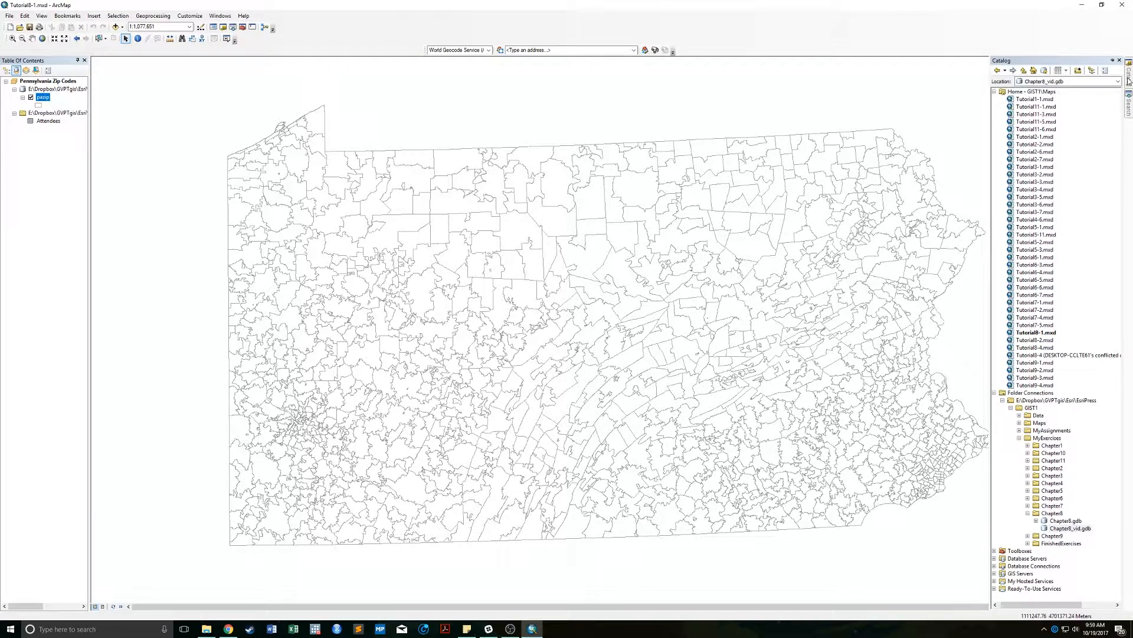
{"action": "right_click", "coordinate": [1062, 529]}
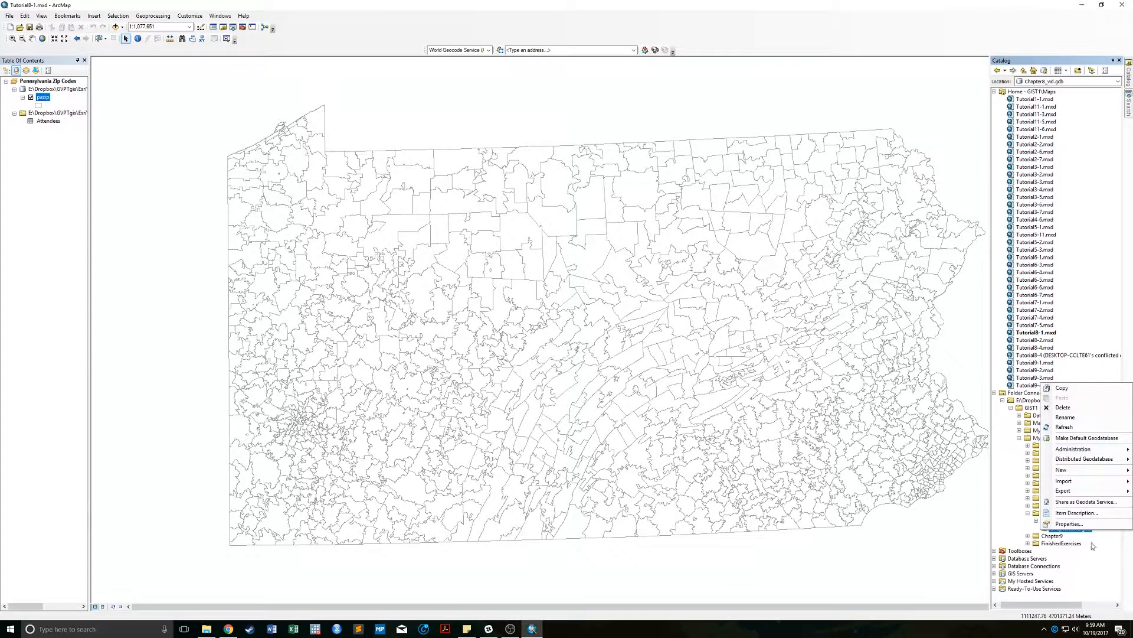
{"action": "left_click", "coordinate": [1020, 528]}
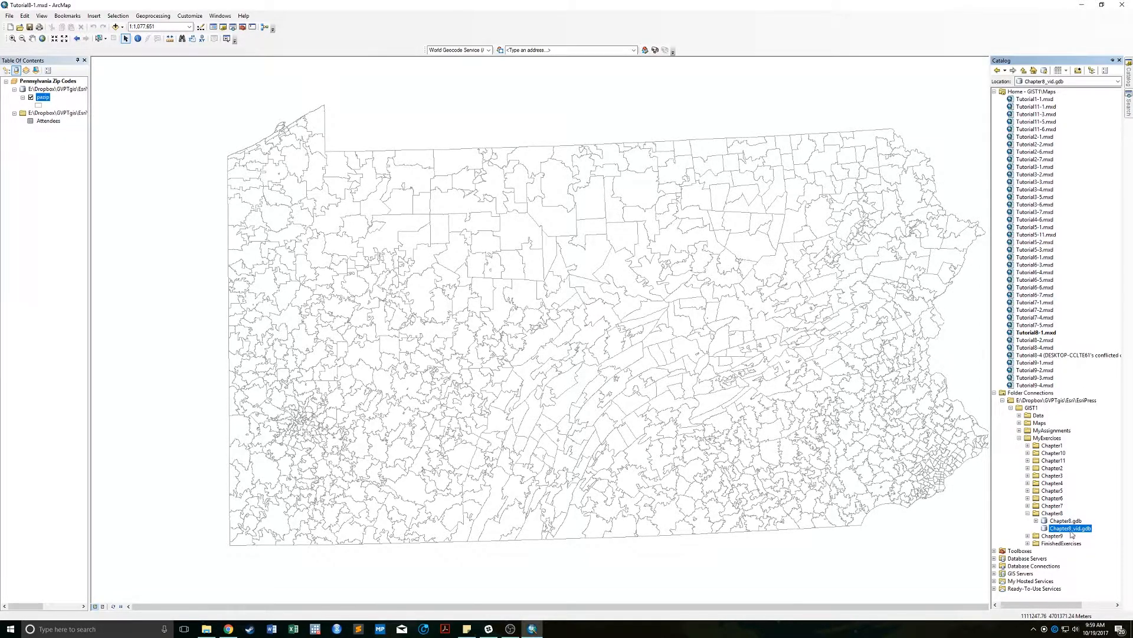
{"action": "left_click", "coordinate": [1036, 520]}
{"action": "left_click", "coordinate": [1036, 520]}
{"action": "right_click", "coordinate": [1066, 529]}
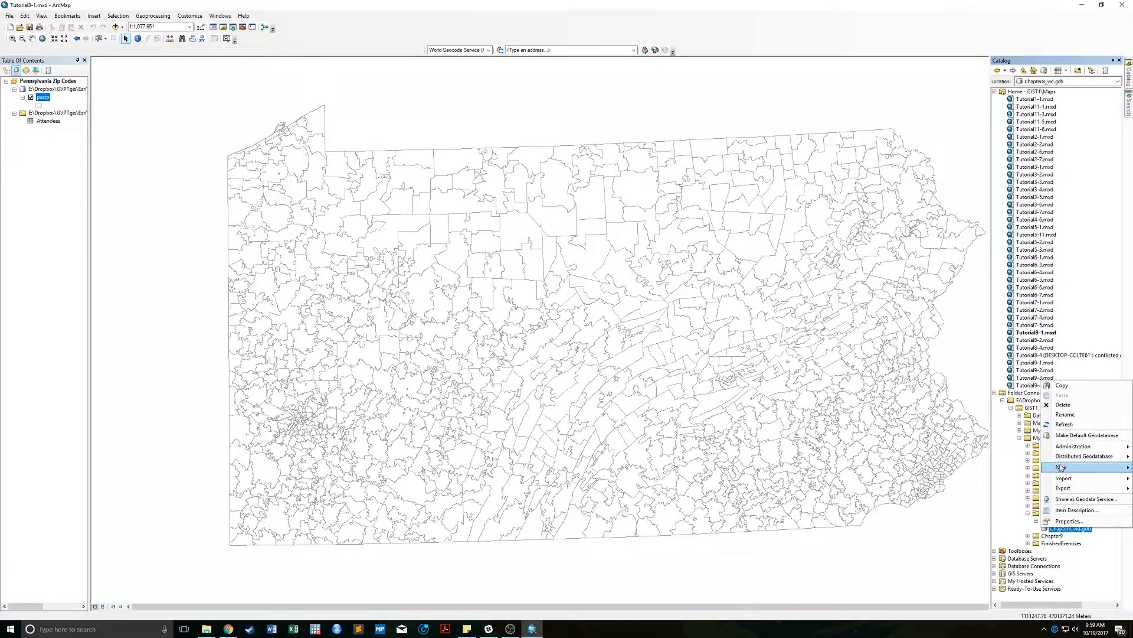
{"action": "mouse_move", "coordinate": [1062, 468]}
{"action": "right_click", "coordinate": [1087, 529]}
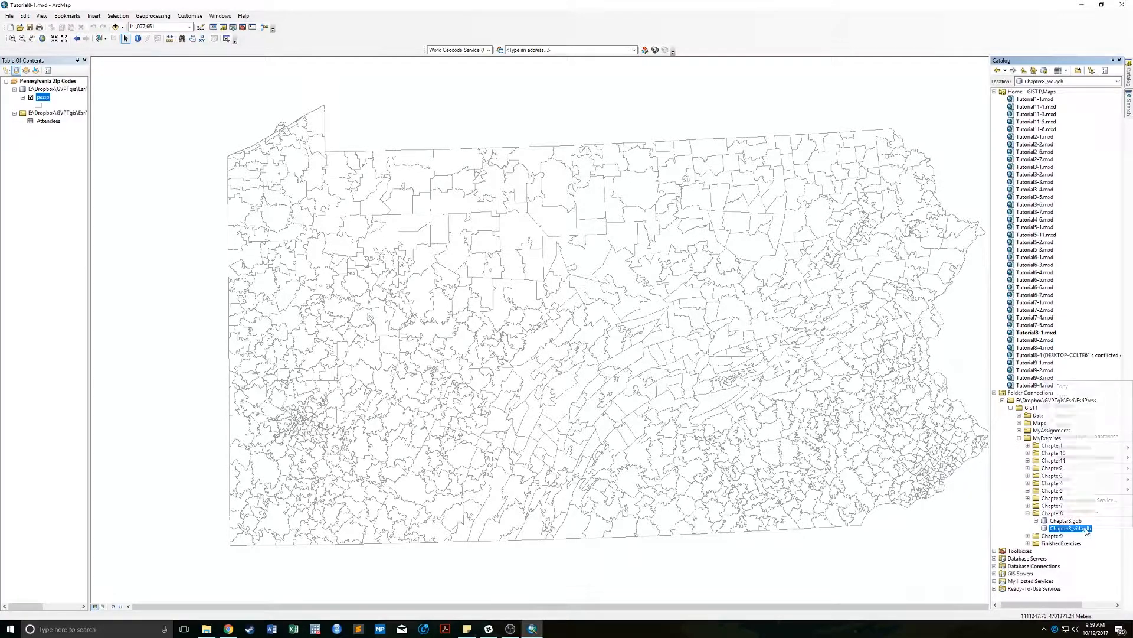
Start a new address locator using the US Address - ZIP 5-Digit style.
{"action": "mouse_move", "coordinate": [1066, 468]}
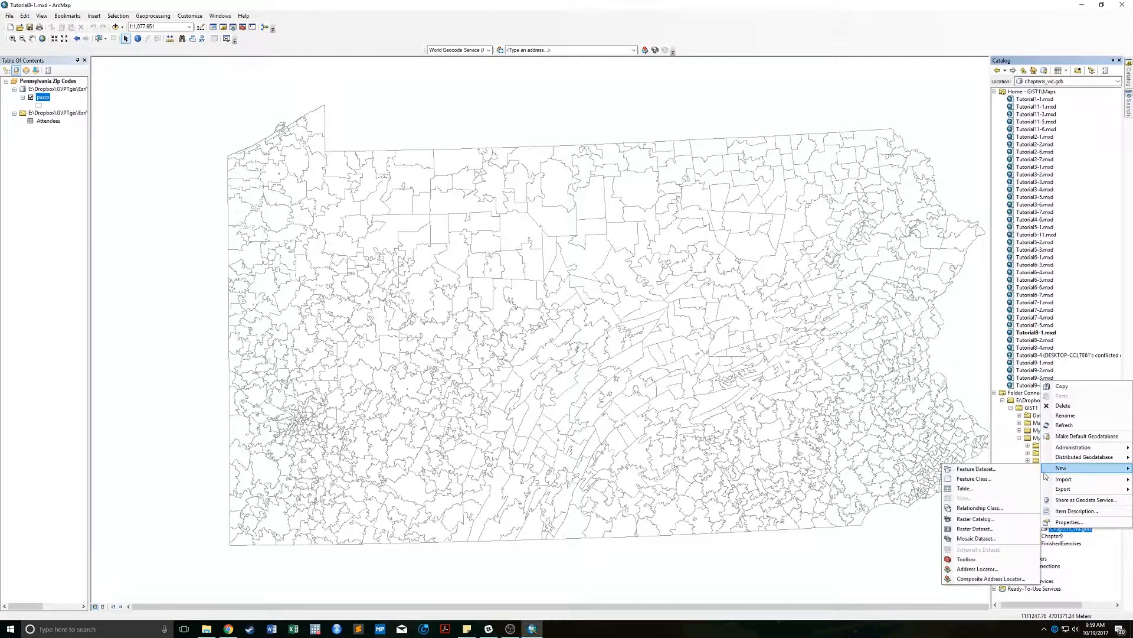
{"action": "left_click", "coordinate": [1018, 571]}
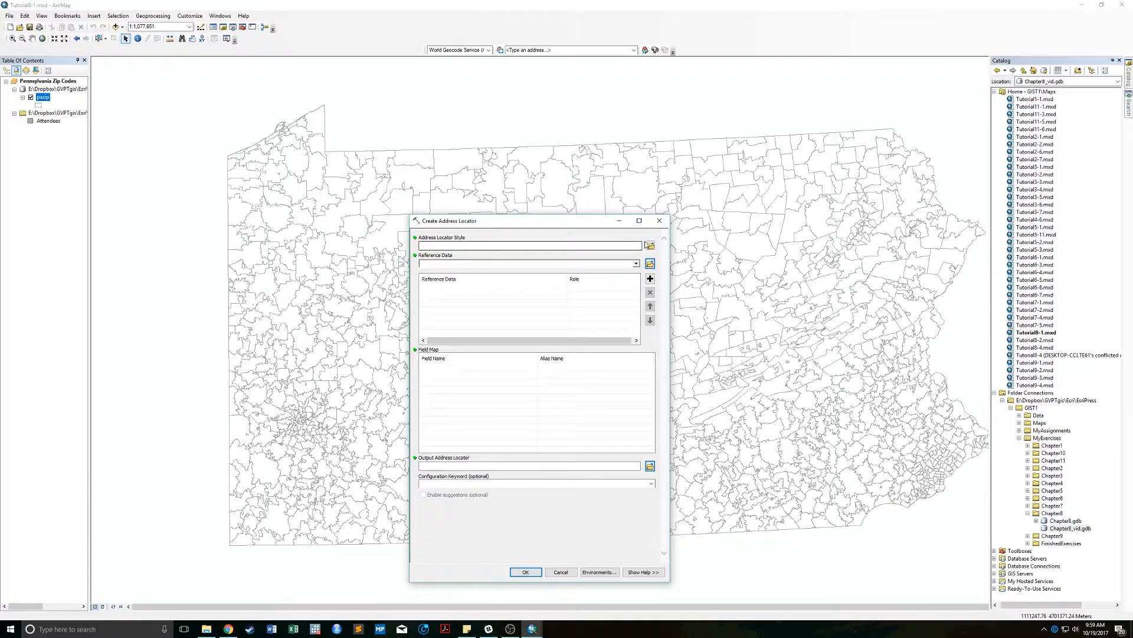
{"action": "left_click", "coordinate": [649, 245]}
{"action": "left_click", "coordinate": [598, 420]}
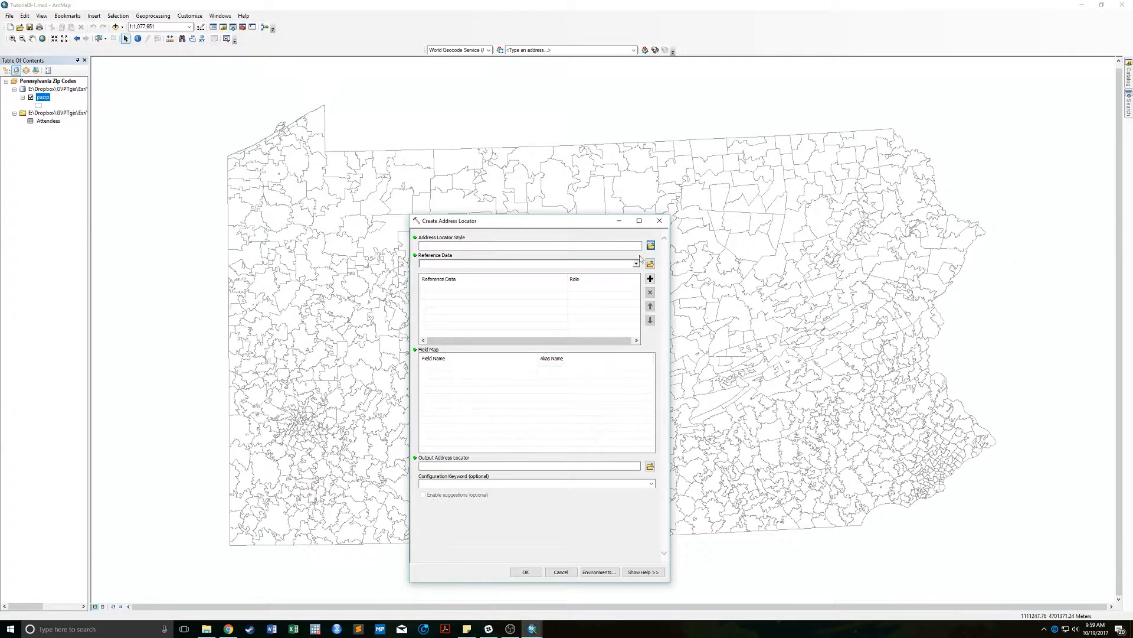
{"action": "left_click_drag", "start_coordinate": [579, 223], "coordinate": [620, 147]}
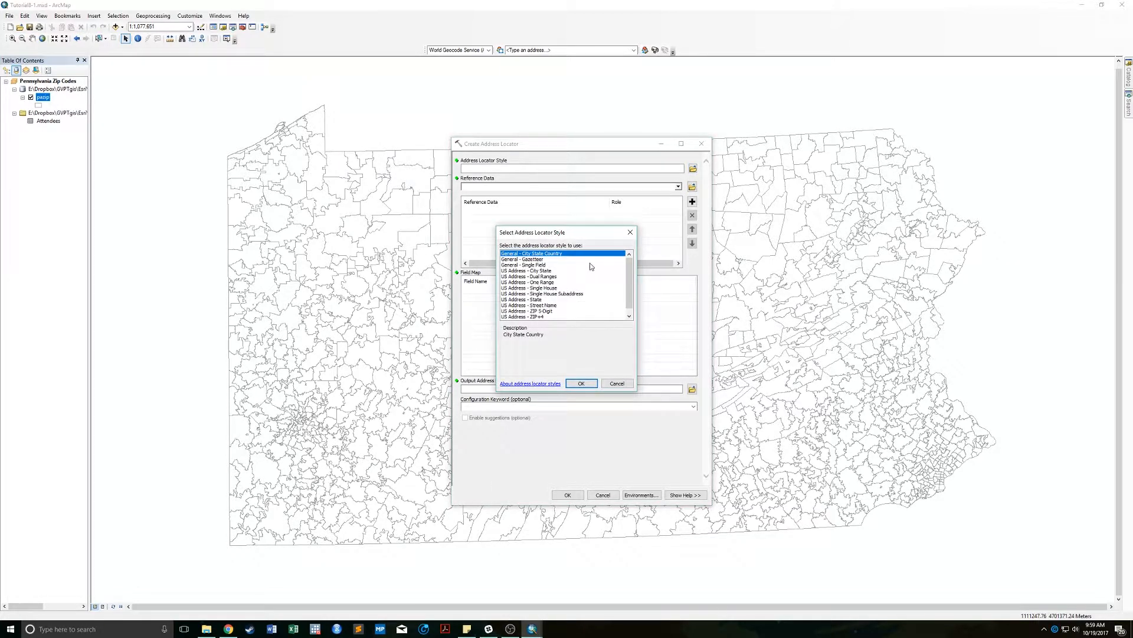
{"action": "left_click", "coordinate": [525, 312]}
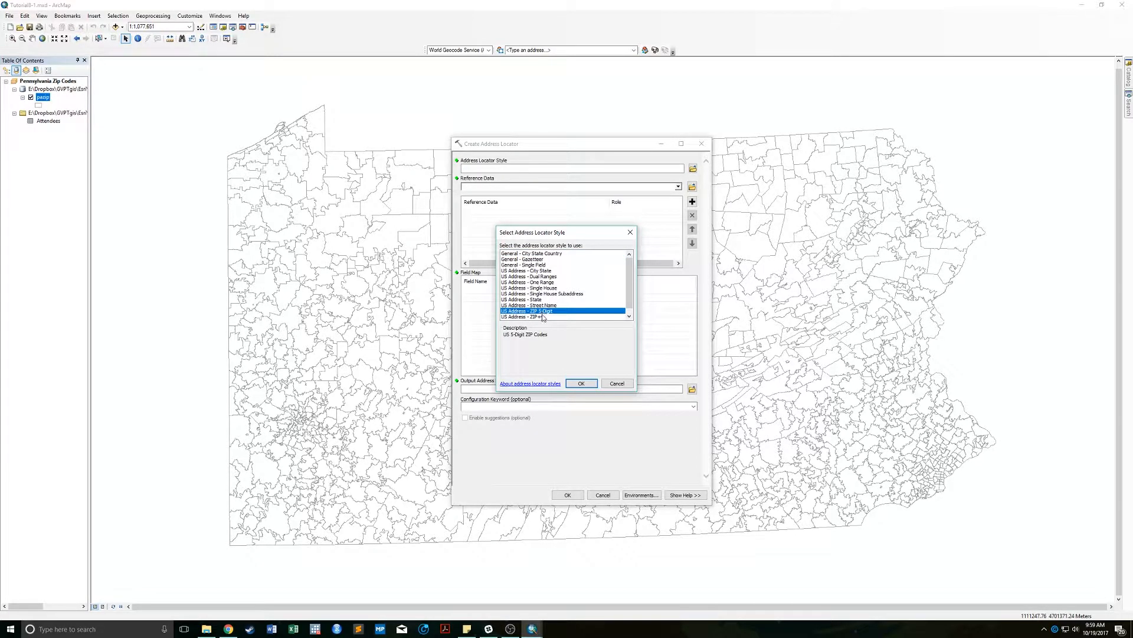
{"action": "left_click", "coordinate": [582, 383]}
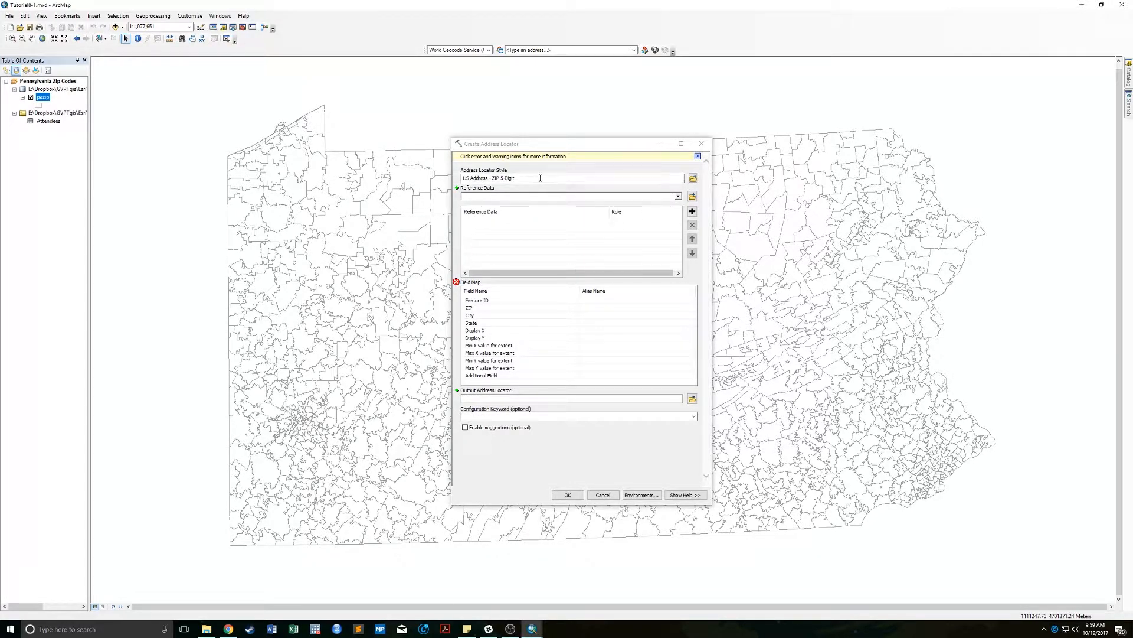
Set pazip as reference data, output to Chapter8_vid.gdb\PAzip, and run the locator creation.
{"action": "left_click", "coordinate": [678, 196]}
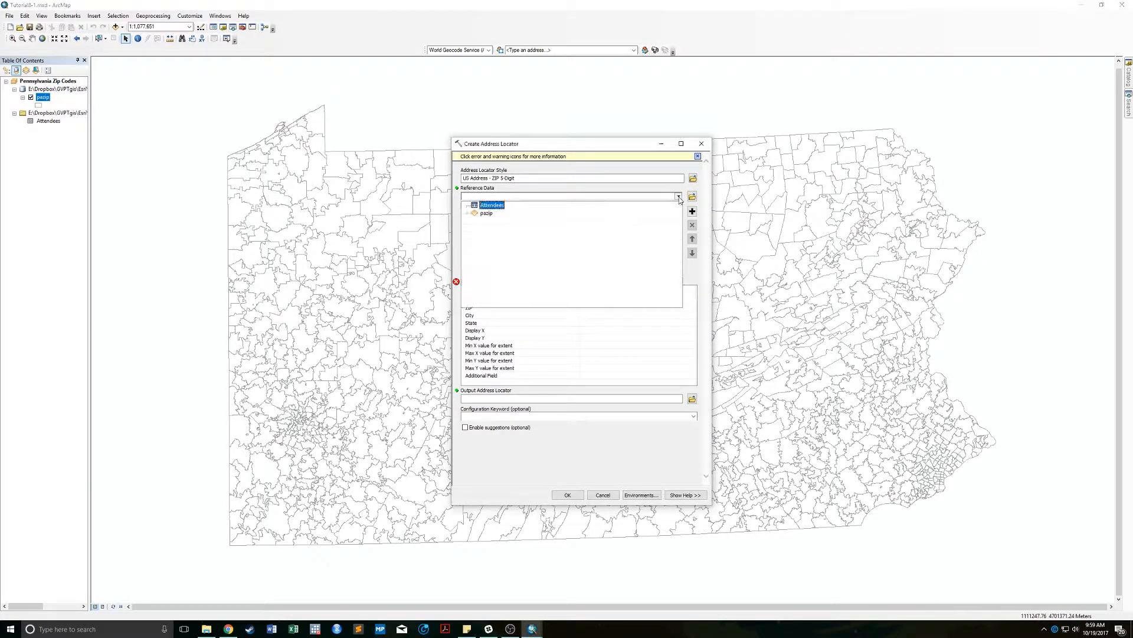
{"action": "left_click", "coordinate": [487, 216]}
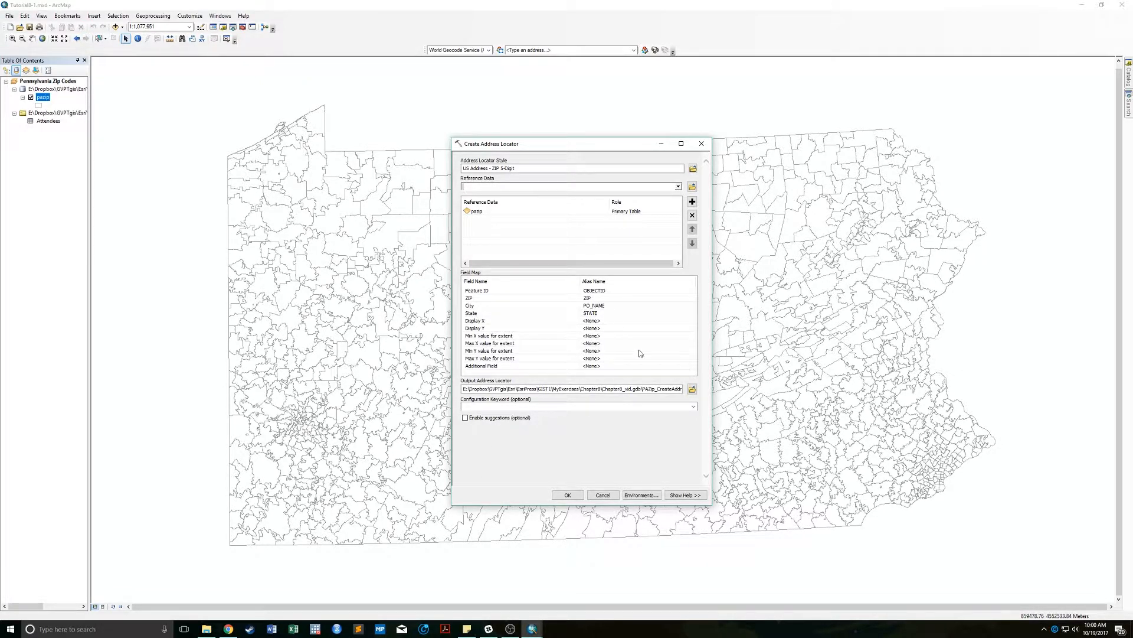
{"action": "left_click", "coordinate": [693, 389]}
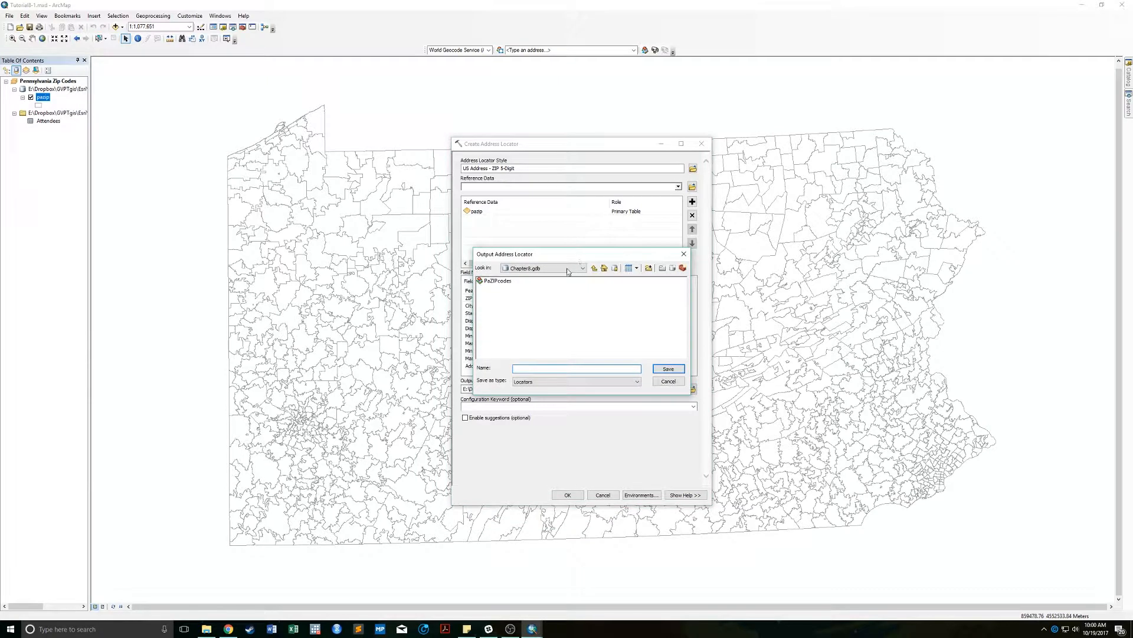
{"action": "left_click", "coordinate": [567, 269]}
{"action": "left_click", "coordinate": [545, 313]}
{"action": "double_click", "coordinate": [502, 290]}
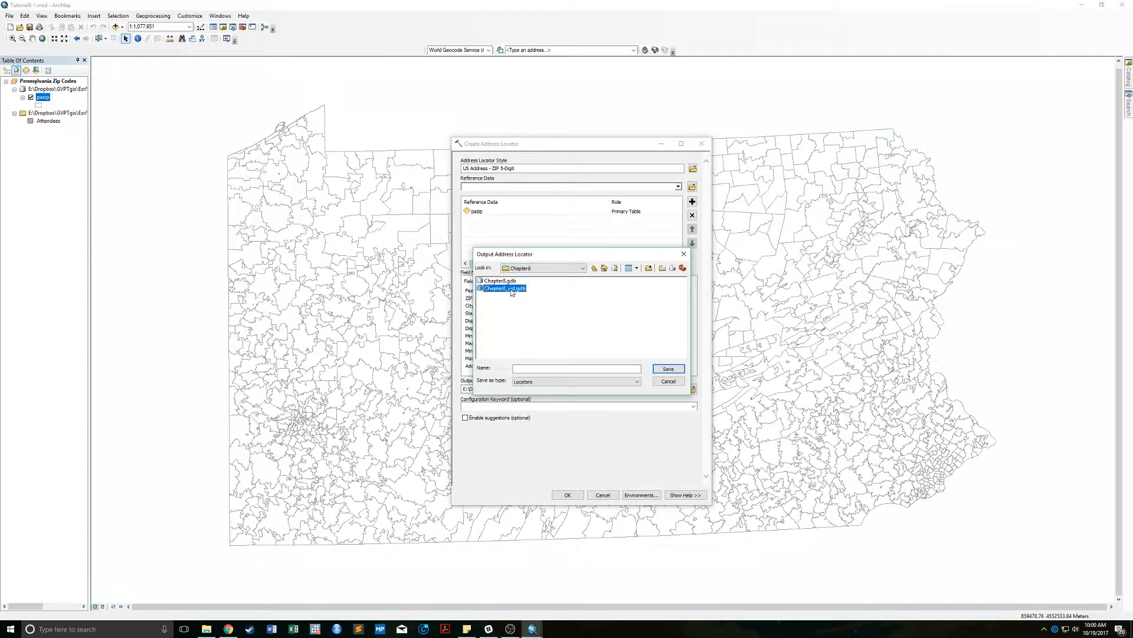
{"action": "left_click", "coordinate": [533, 367]}
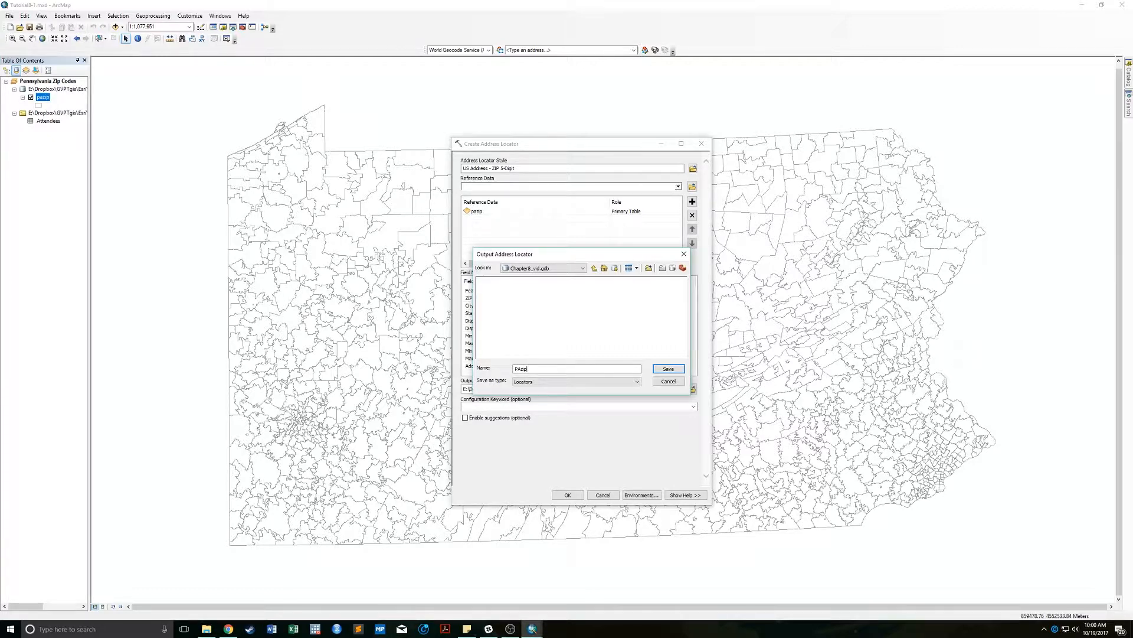
{"action": "key", "text": "Return"}
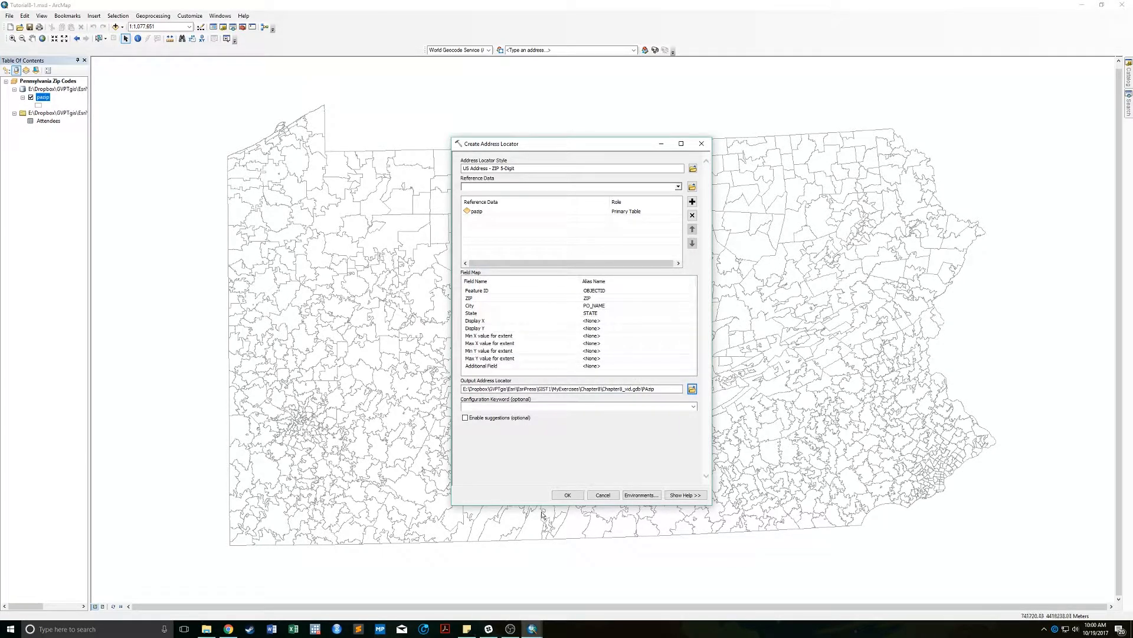
{"action": "left_click", "coordinate": [565, 495]}
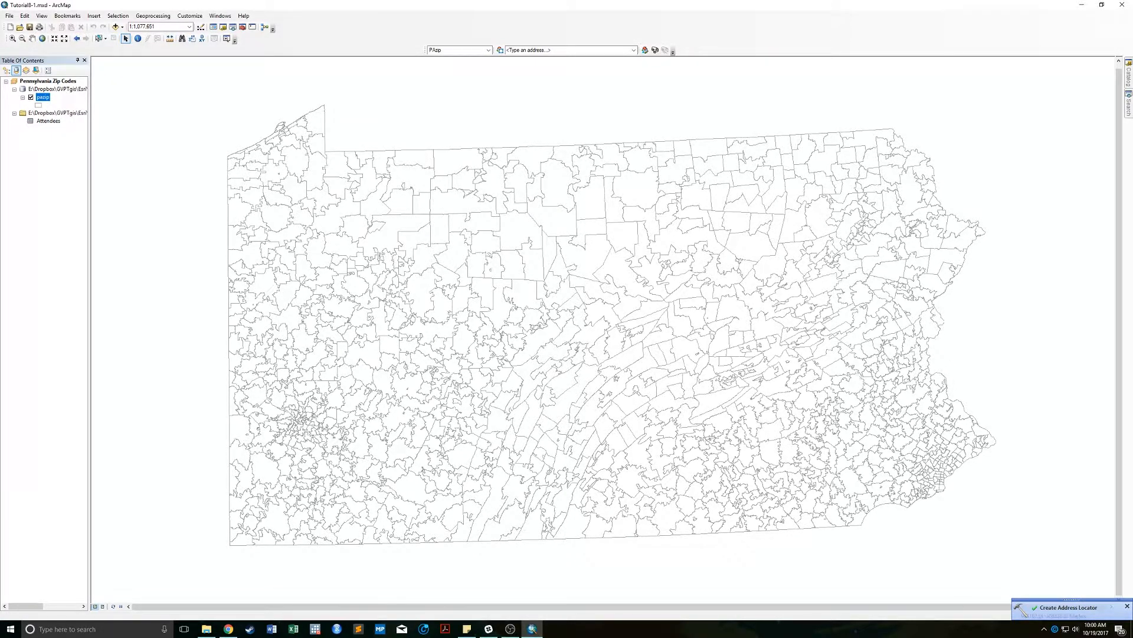
Confirm PAzip in the Catalog, select Attendees, and restore the Geocoding toolbar as floating.
{"action": "left_click", "coordinate": [1128, 74]}
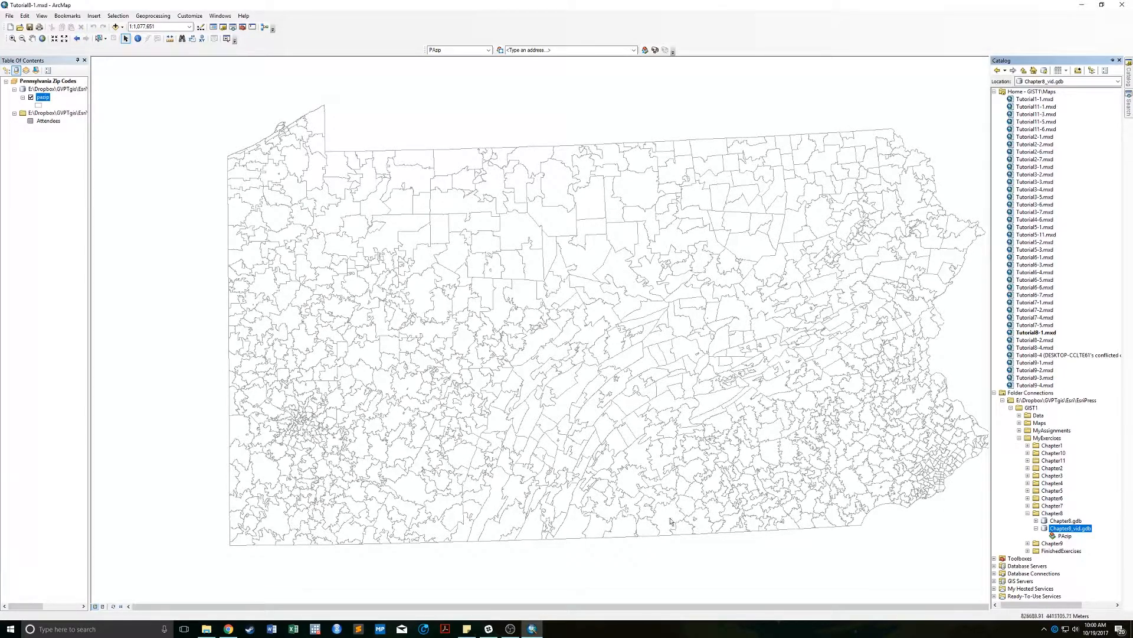
{"action": "left_click", "coordinate": [44, 122]}
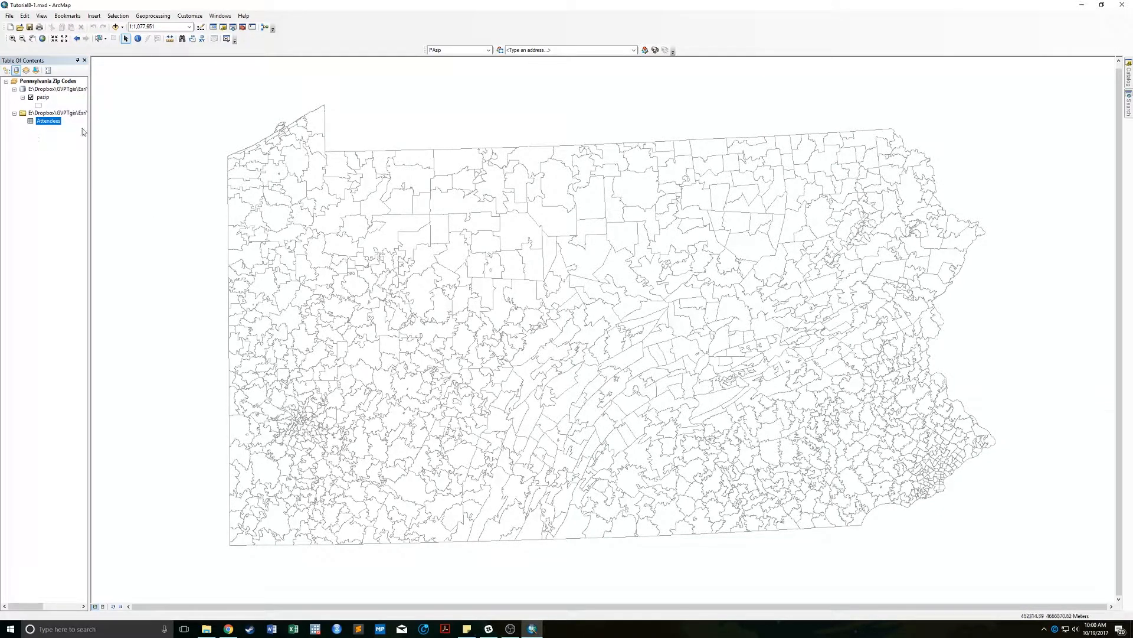
{"action": "left_click", "coordinate": [155, 16]}
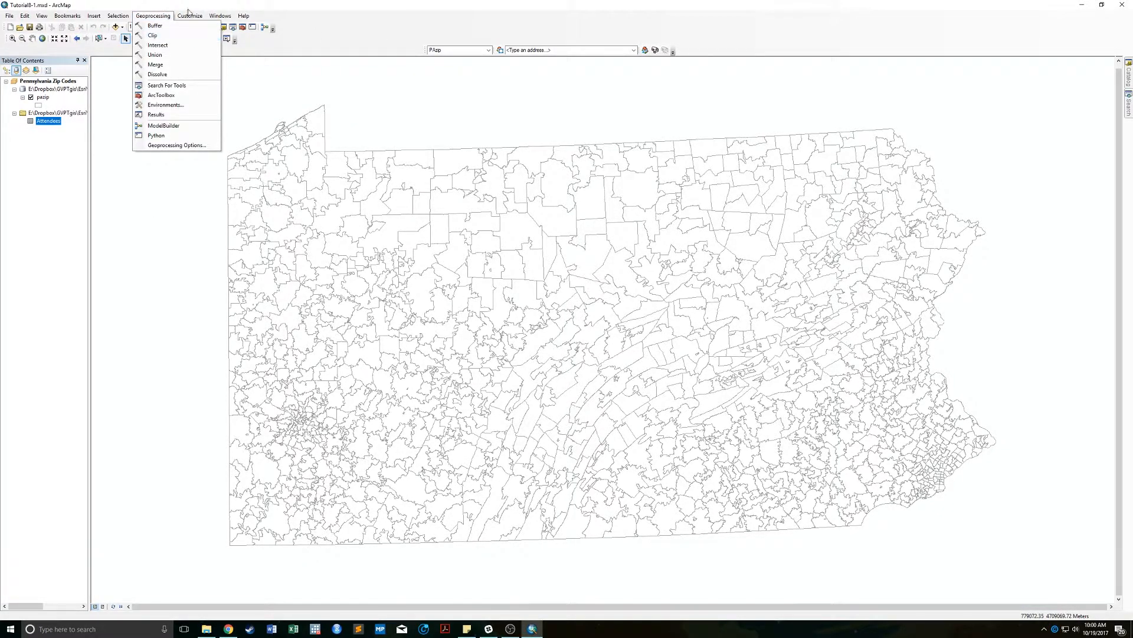
{"action": "mouse_move", "coordinate": [190, 15]}
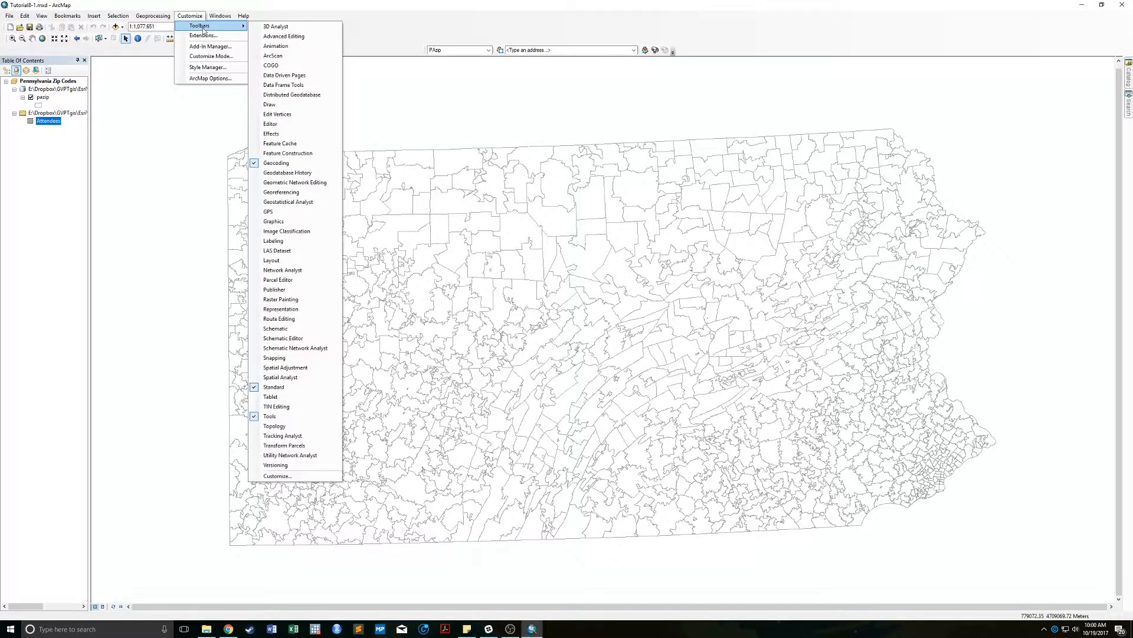
{"action": "left_click", "coordinate": [276, 163]}
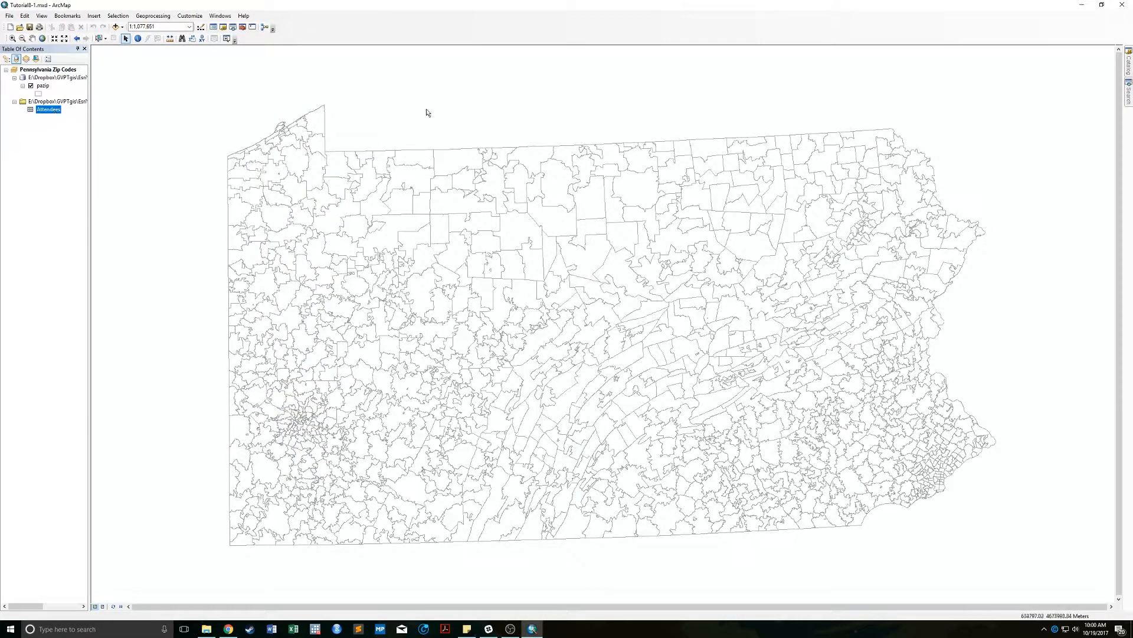
{"action": "left_click", "coordinate": [192, 17]}
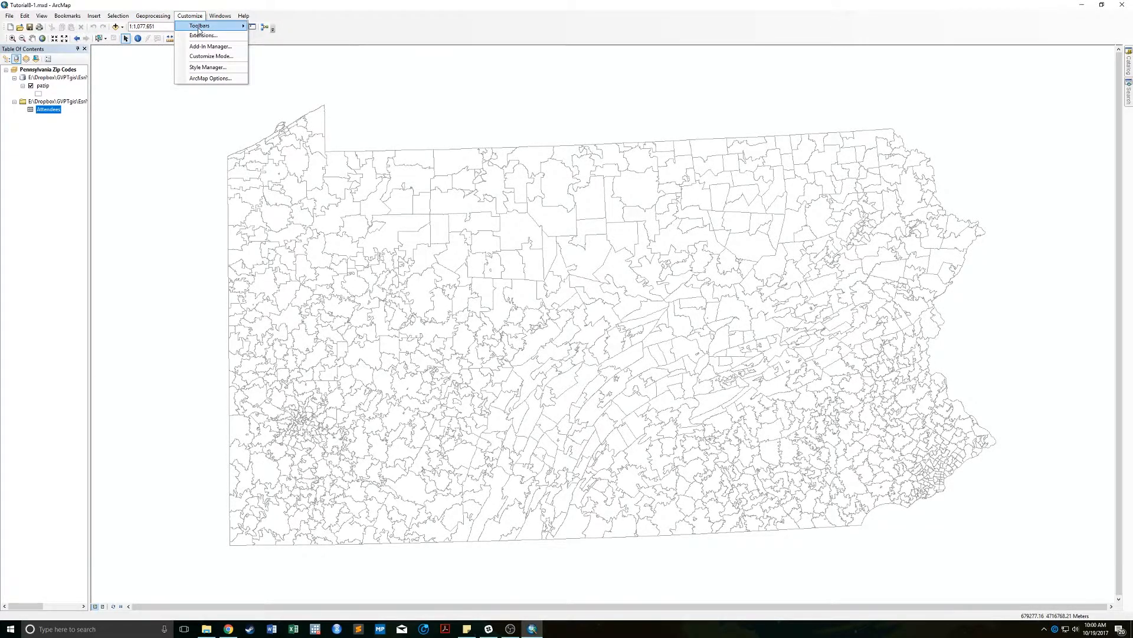
{"action": "mouse_move", "coordinate": [216, 26]}
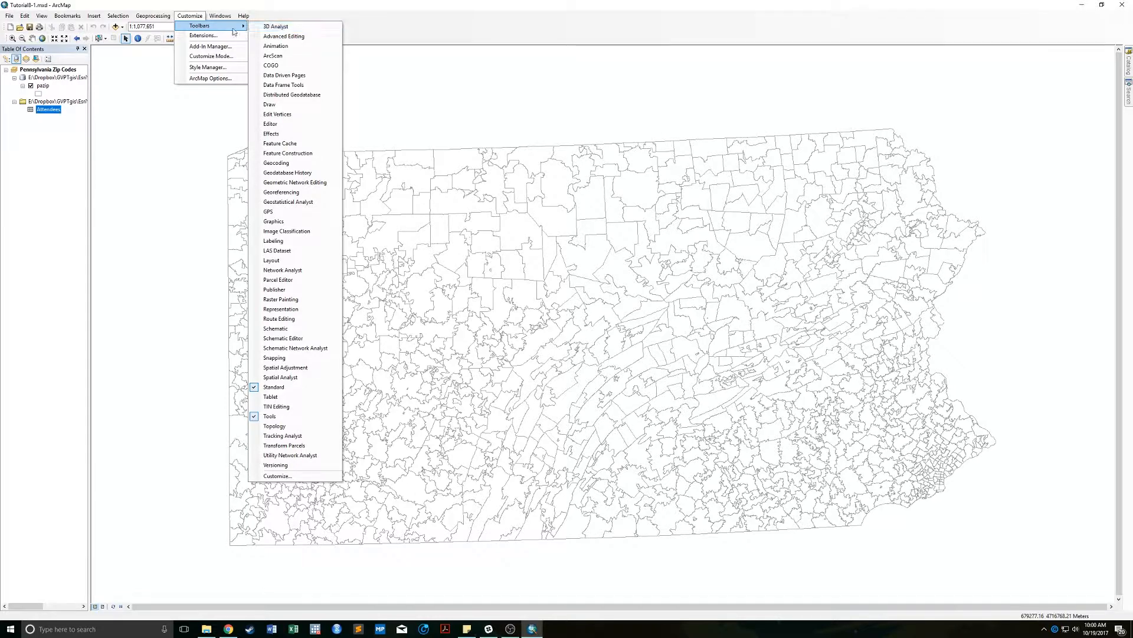
{"action": "left_click", "coordinate": [288, 163]}
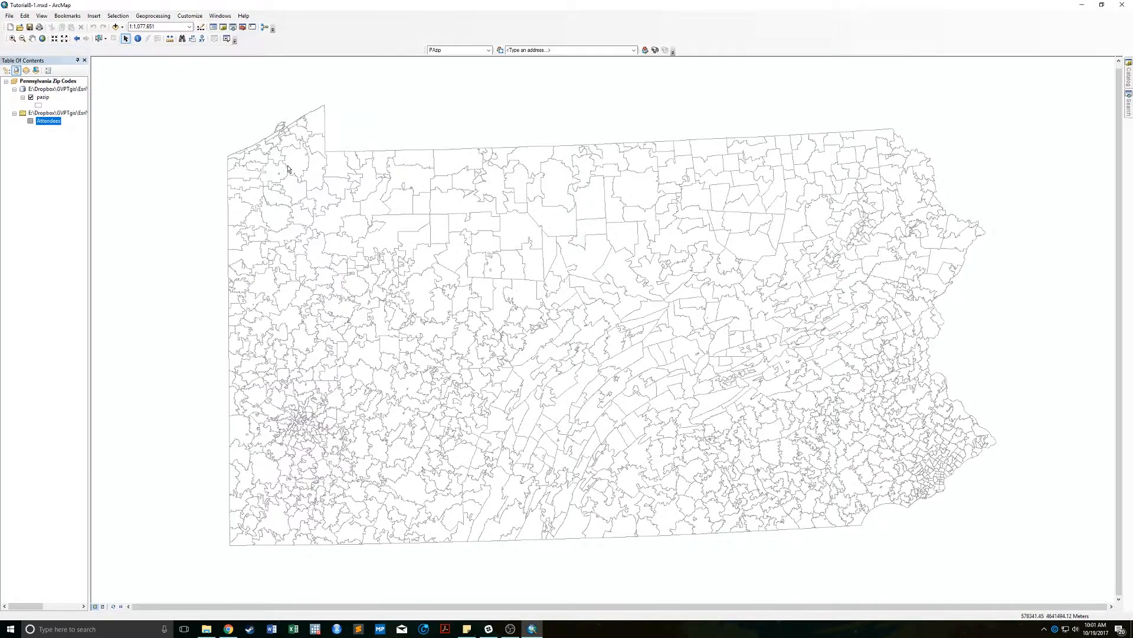
{"action": "left_click_drag", "start_coordinate": [426, 49], "coordinate": [295, 29]}
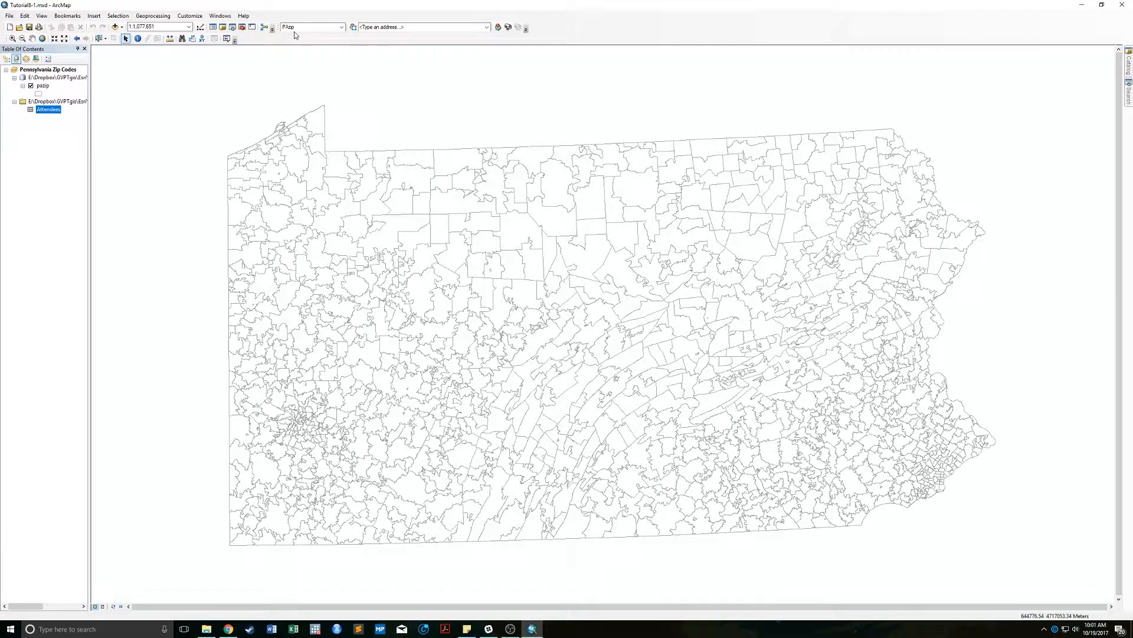
Start geocoding the Attendees table and choose the PAzip address locator.
{"action": "left_click", "coordinate": [46, 116]}
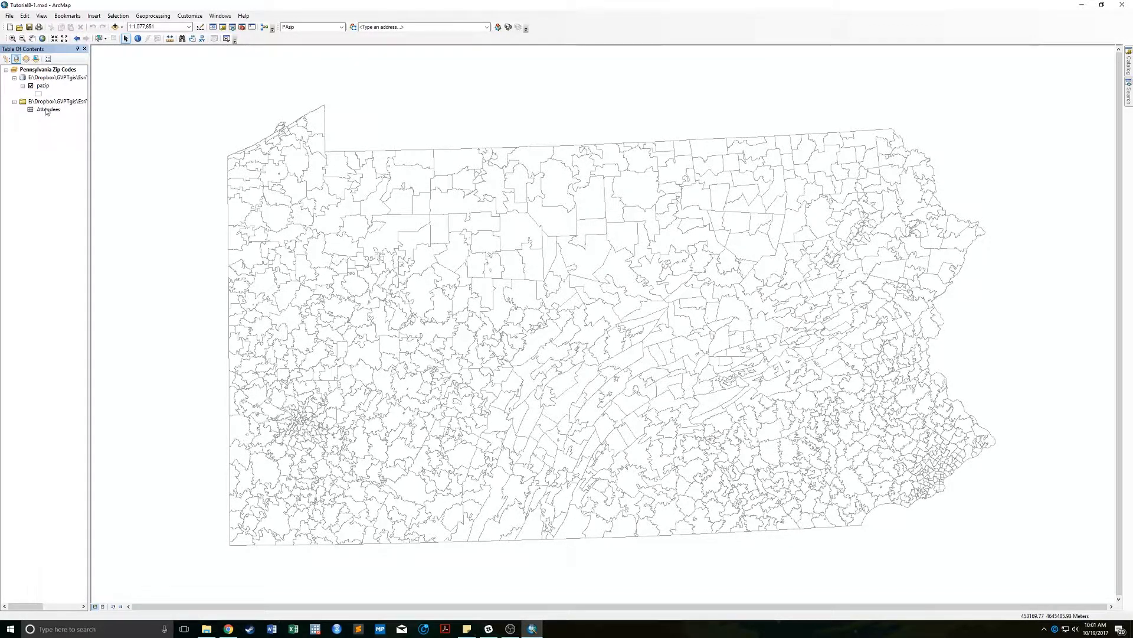
{"action": "left_click", "coordinate": [46, 110]}
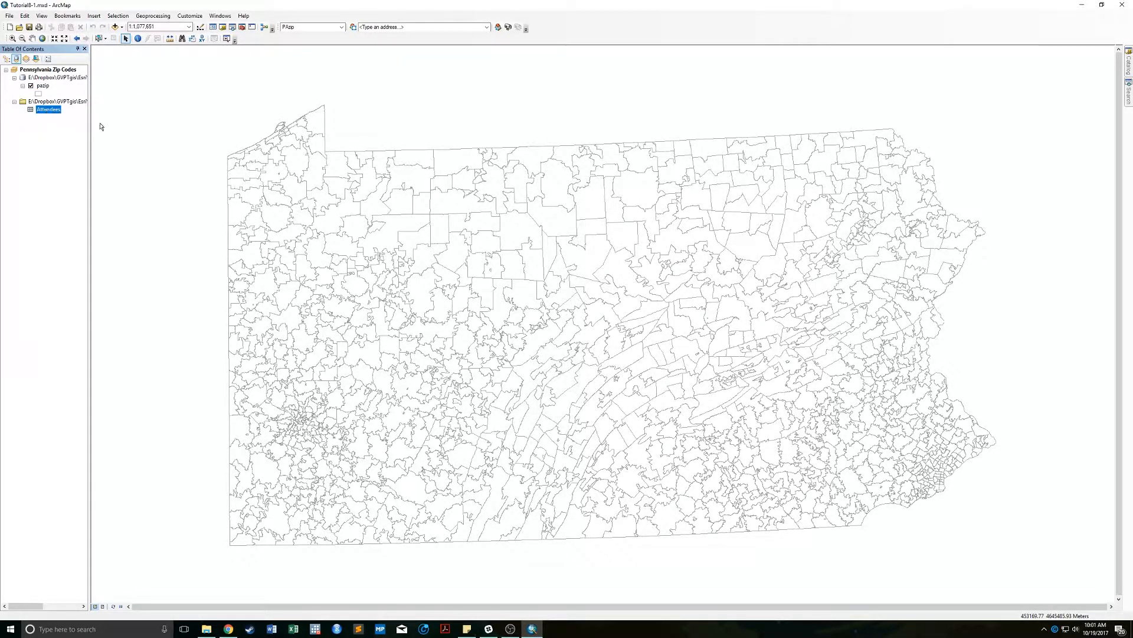
{"action": "left_click", "coordinate": [509, 27]}
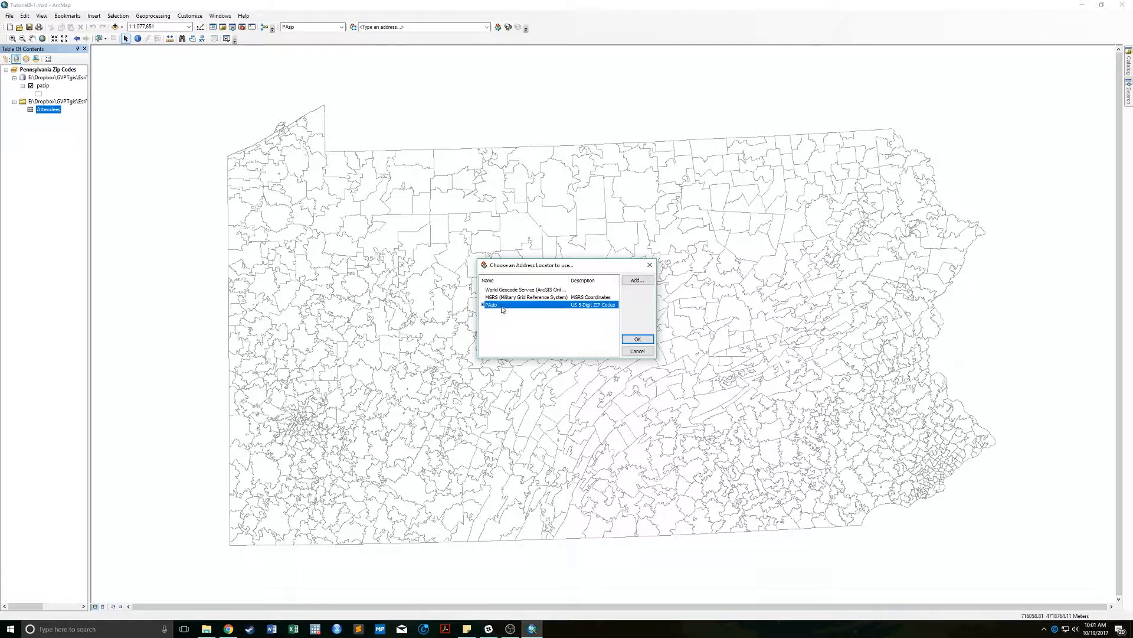
{"action": "left_click", "coordinate": [647, 280]}
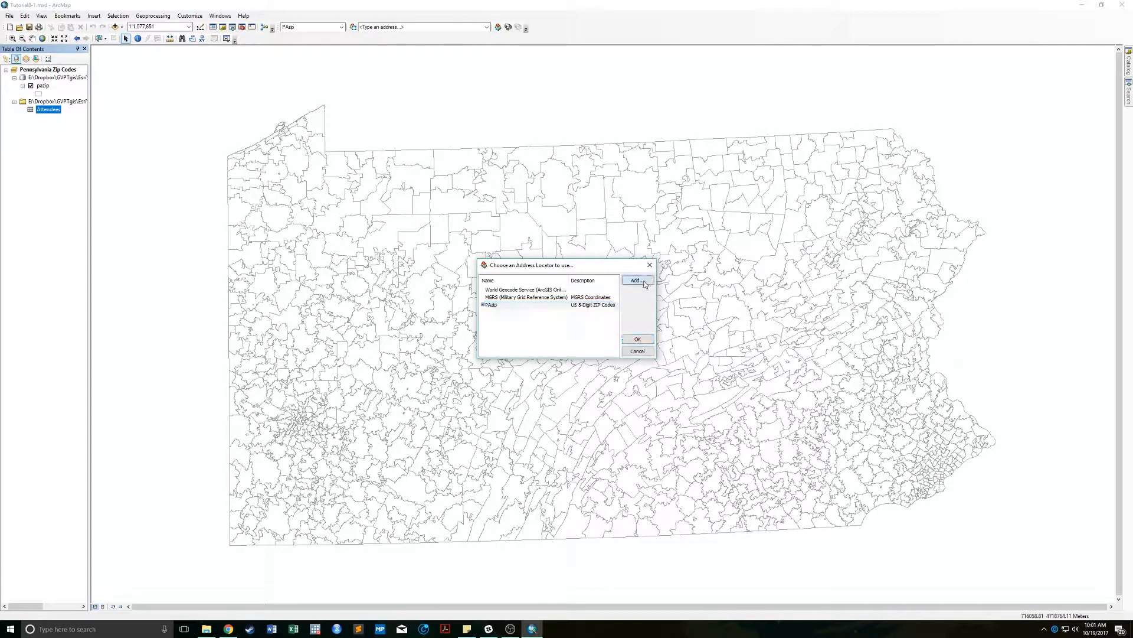
{"action": "left_click", "coordinate": [485, 271]}
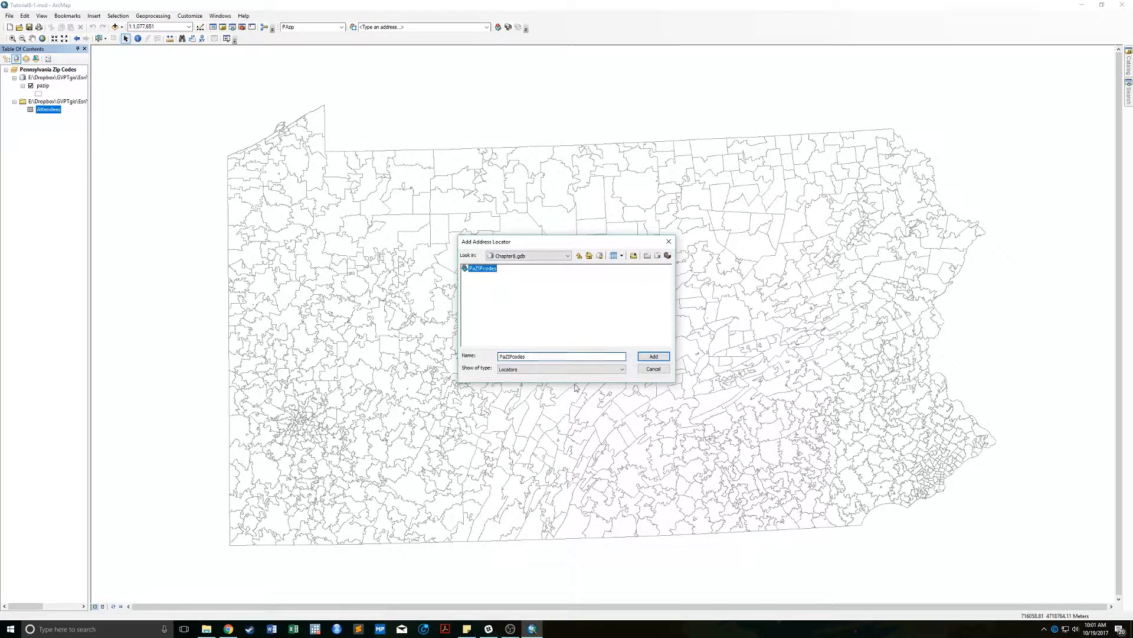
{"action": "left_click", "coordinate": [652, 370]}
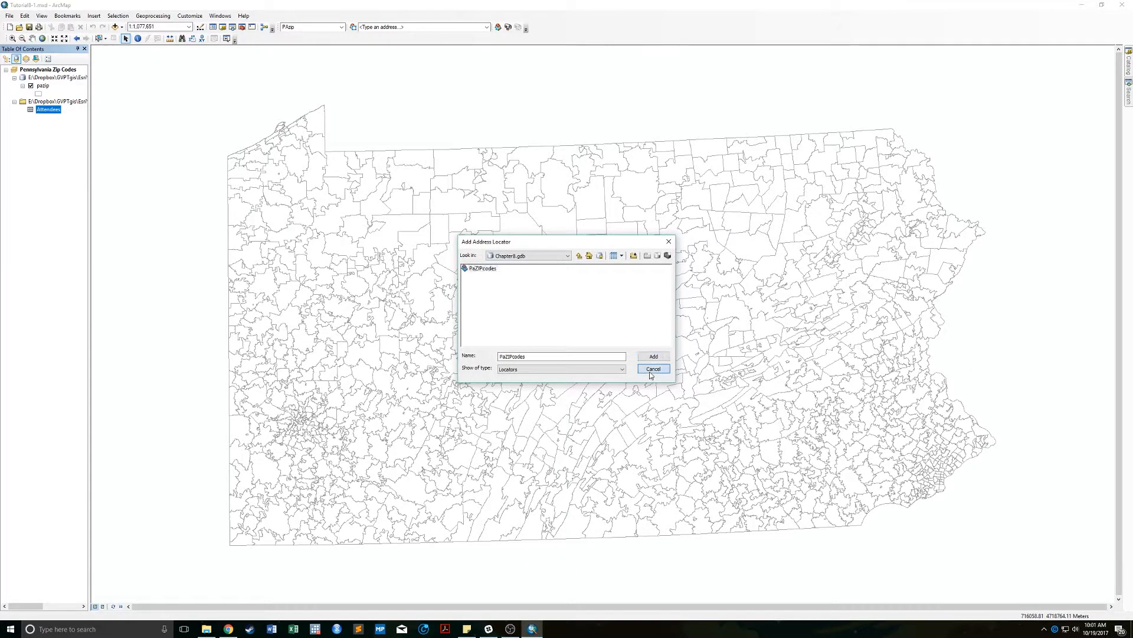
{"action": "left_click", "coordinate": [501, 305]}
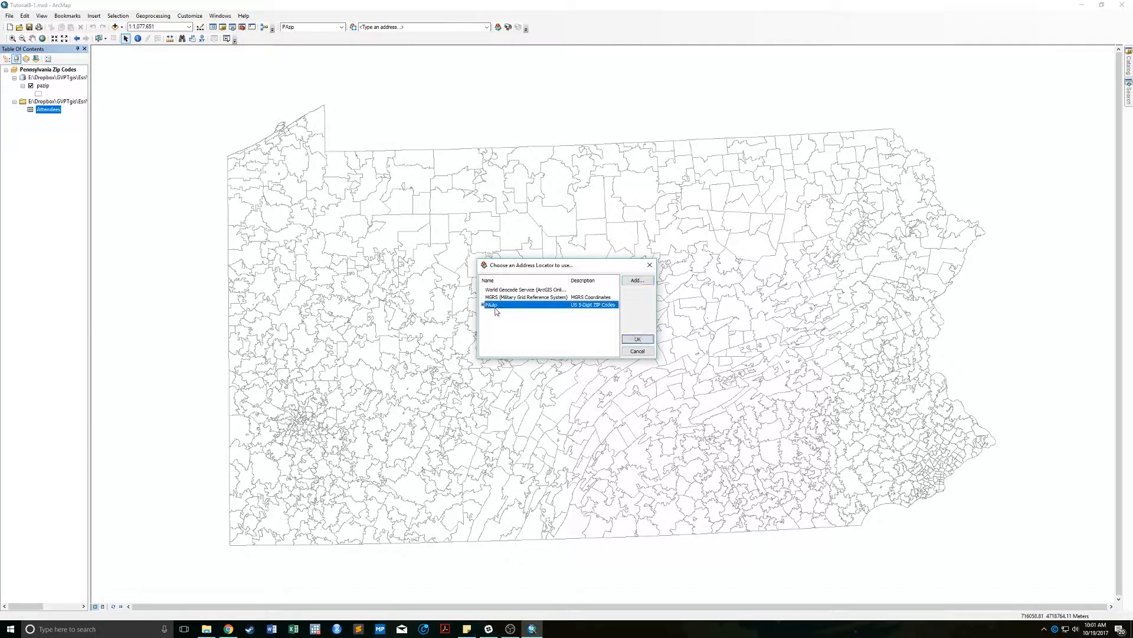
{"action": "left_click", "coordinate": [637, 340]}
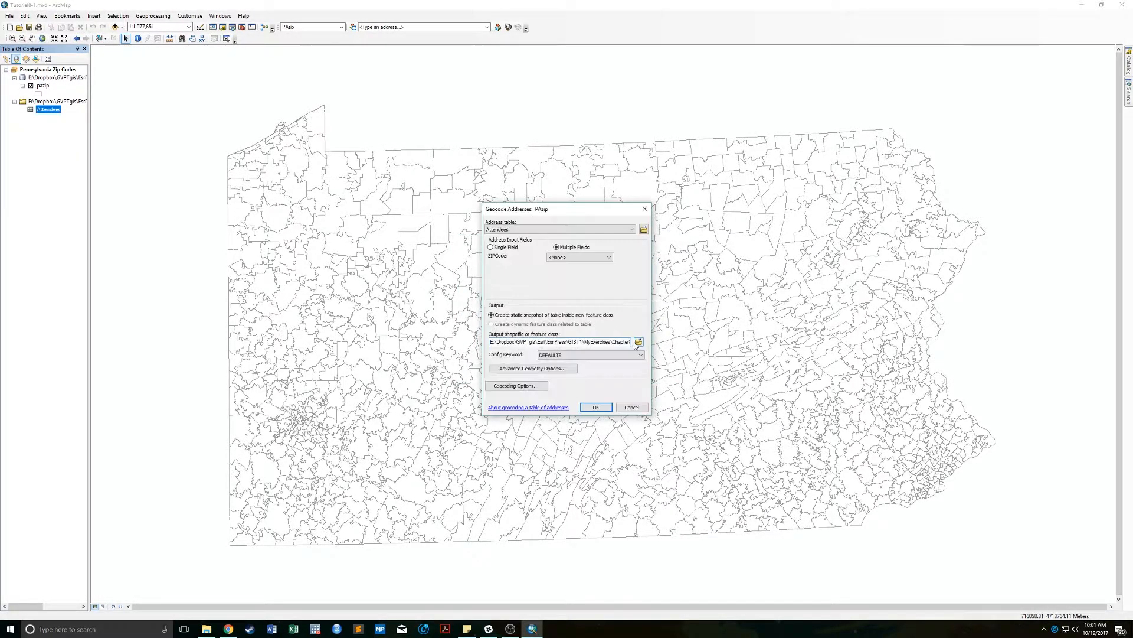
Geocode Attendees on the ZIP_Code field, saving the output as AttendeesZIP.
{"action": "left_click", "coordinate": [620, 230]}
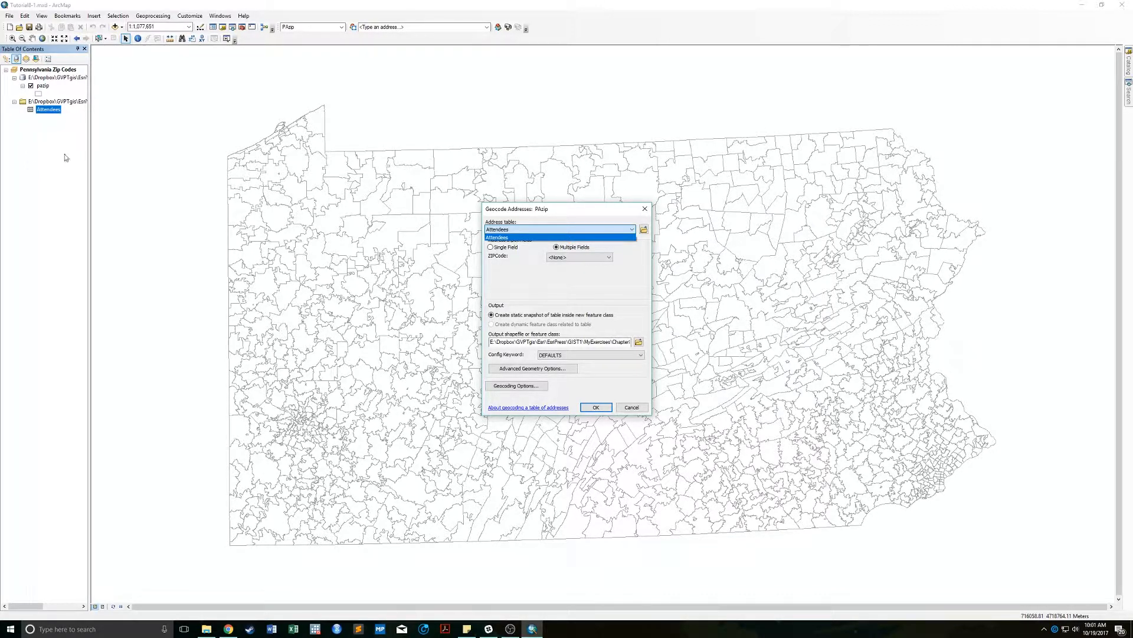
{"action": "left_click", "coordinate": [543, 238]}
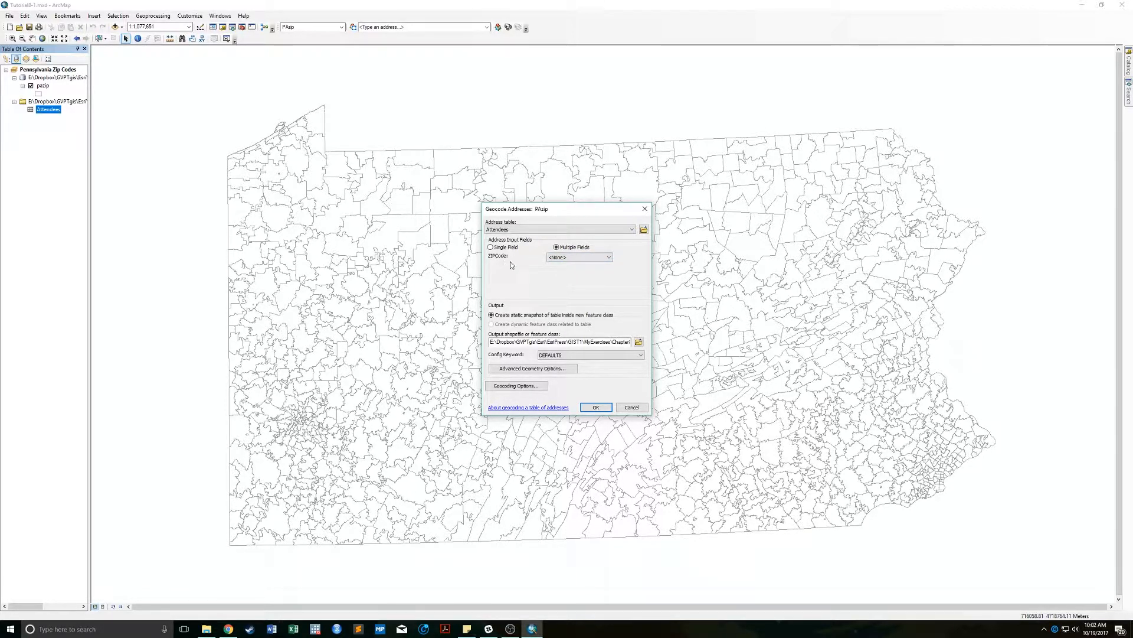
{"action": "left_click", "coordinate": [569, 257]}
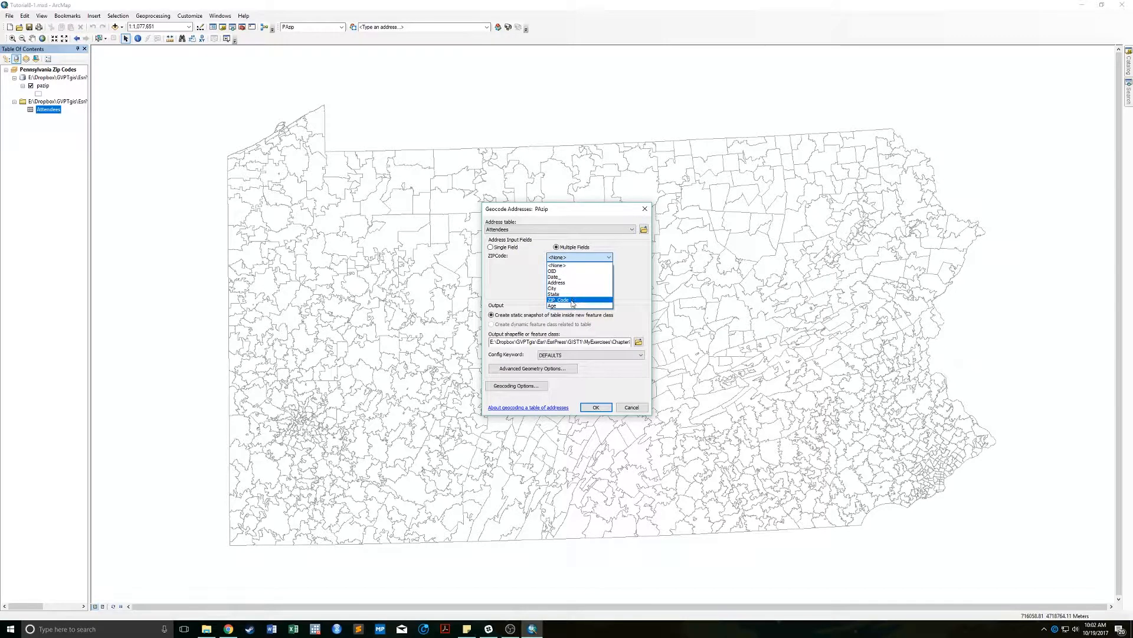
{"action": "left_click", "coordinate": [572, 300]}
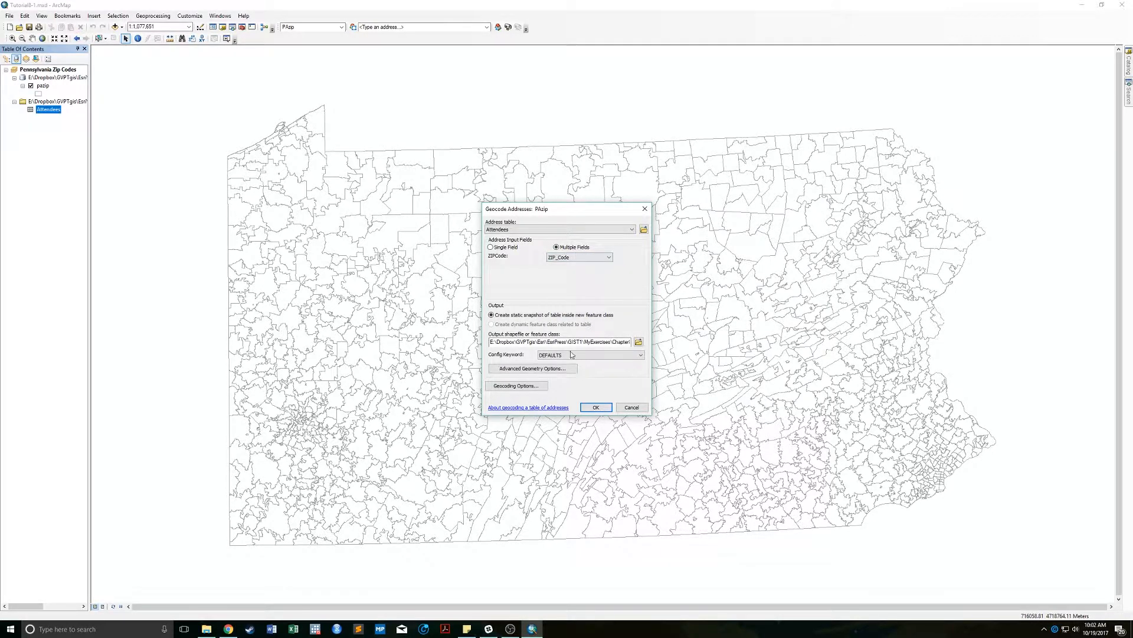
{"action": "left_click", "coordinate": [638, 342]}
{"action": "left_click_drag", "start_coordinate": [546, 357], "coordinate": [458, 359]}
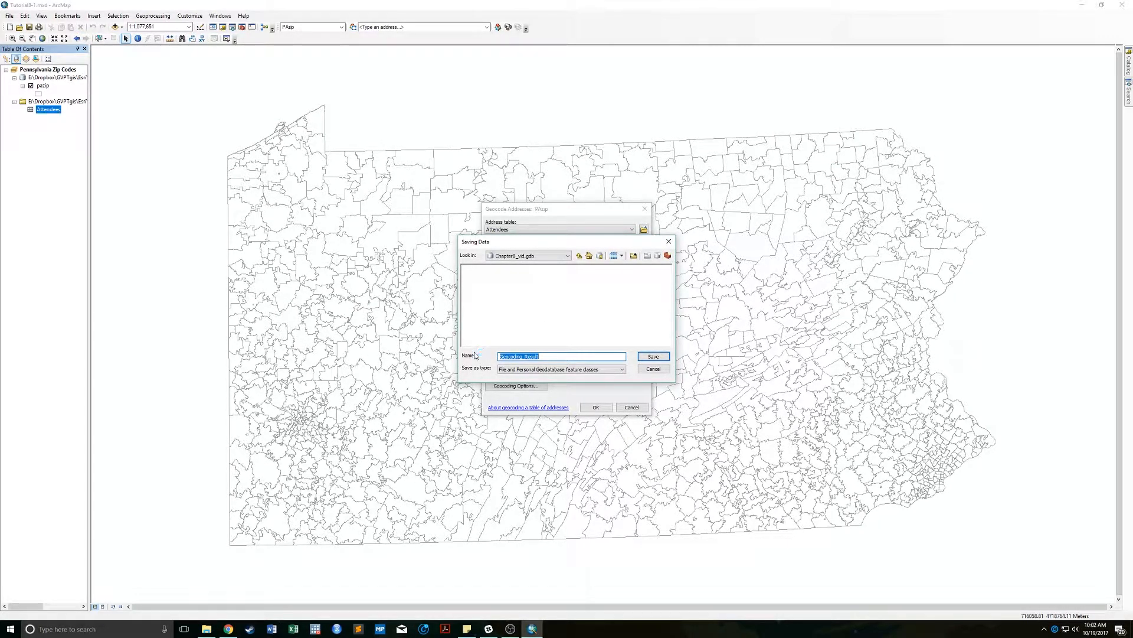
{"action": "type", "text": "AttendeesZIP"}
{"action": "key", "text": "Return"}
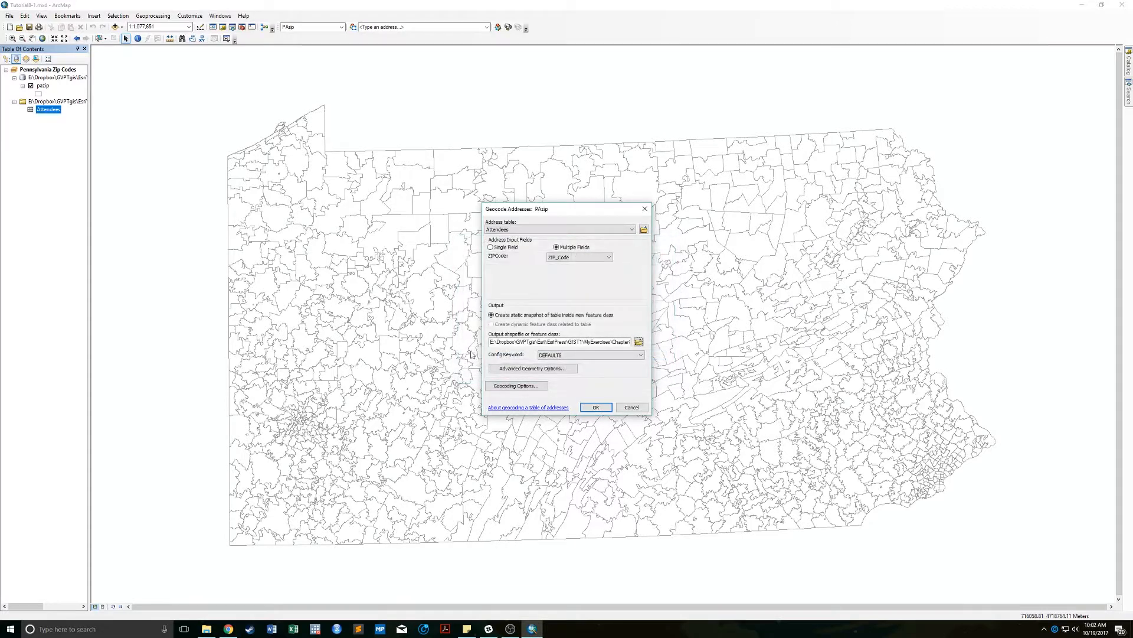
{"action": "left_click", "coordinate": [595, 407]}
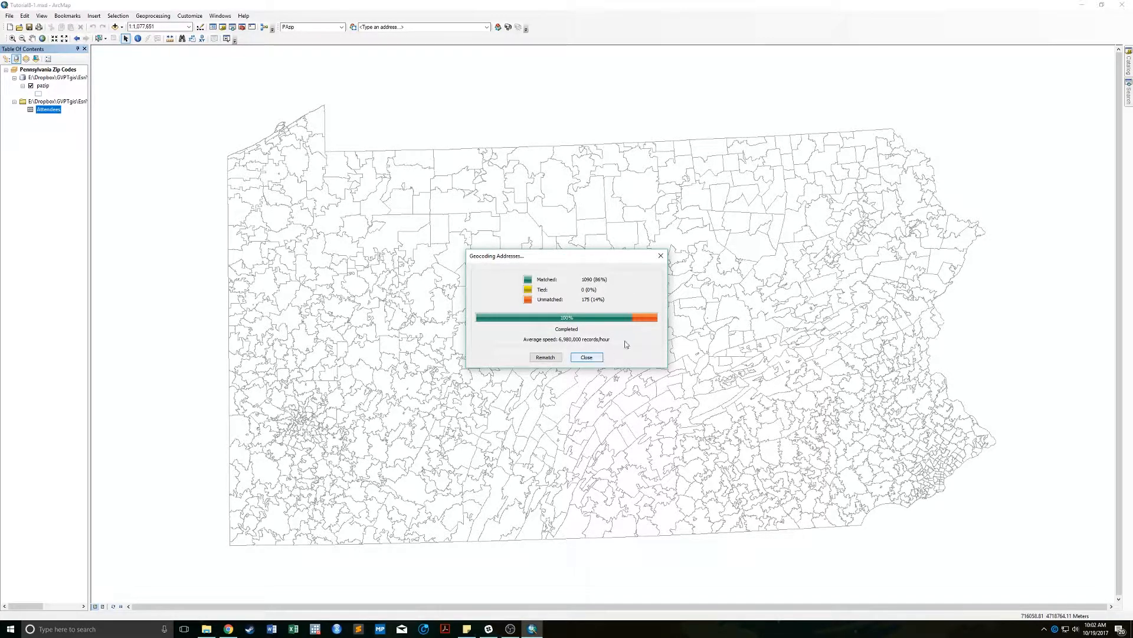
Symbolize the geocoded attendee points as red Circle 2 markers at size 12.
{"action": "left_click", "coordinate": [600, 358]}
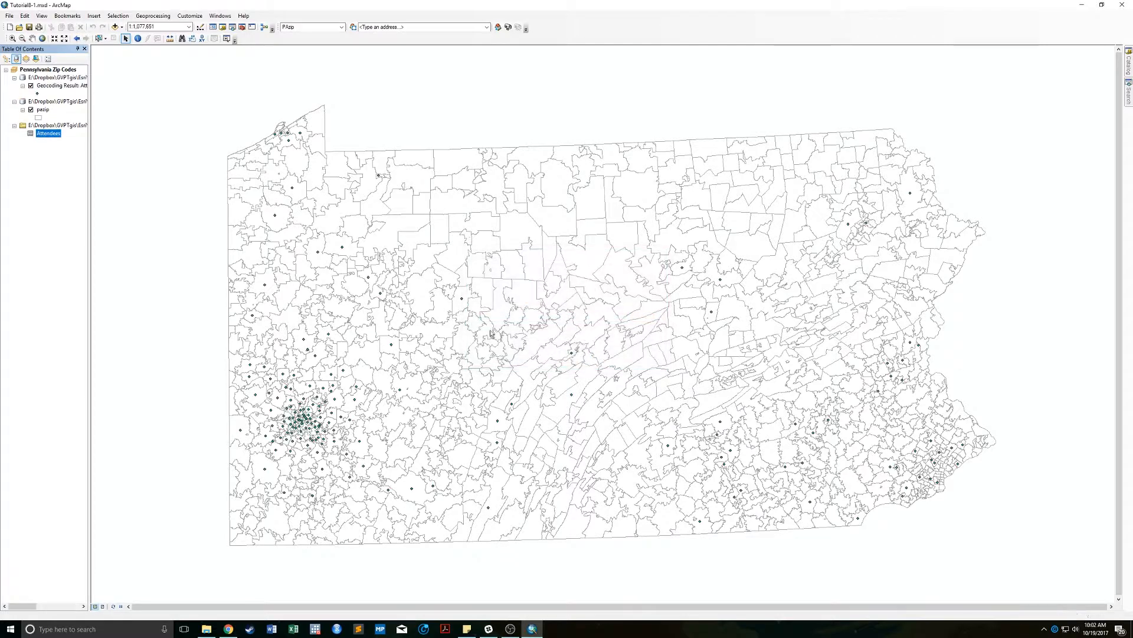
{"action": "left_click", "coordinate": [37, 93]}
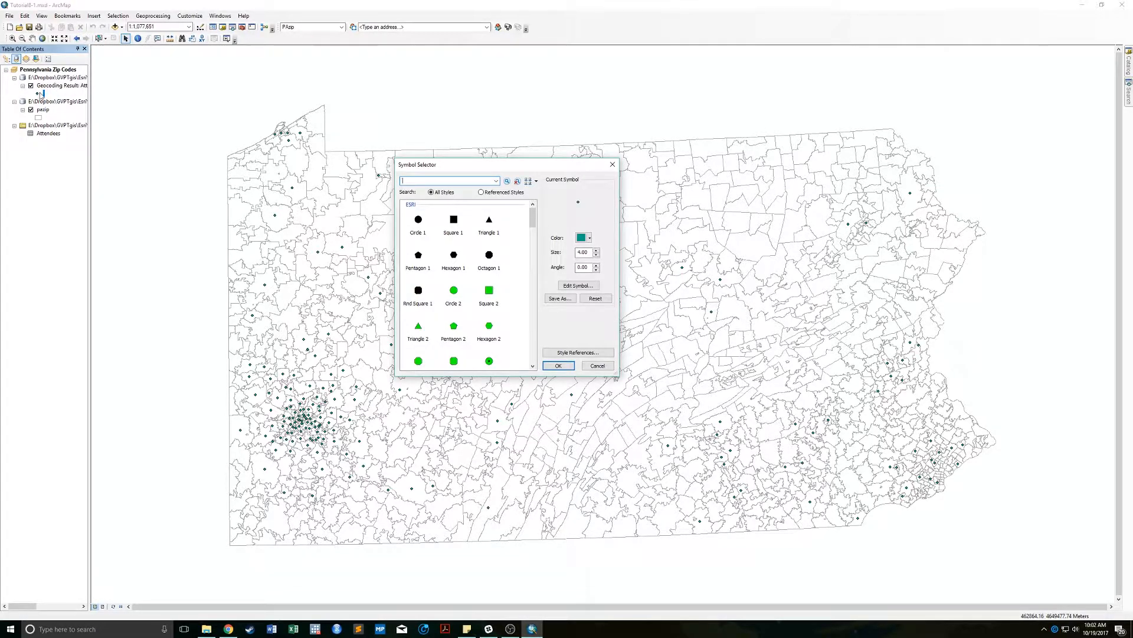
{"action": "left_click", "coordinate": [453, 290]}
{"action": "left_click", "coordinate": [582, 236]}
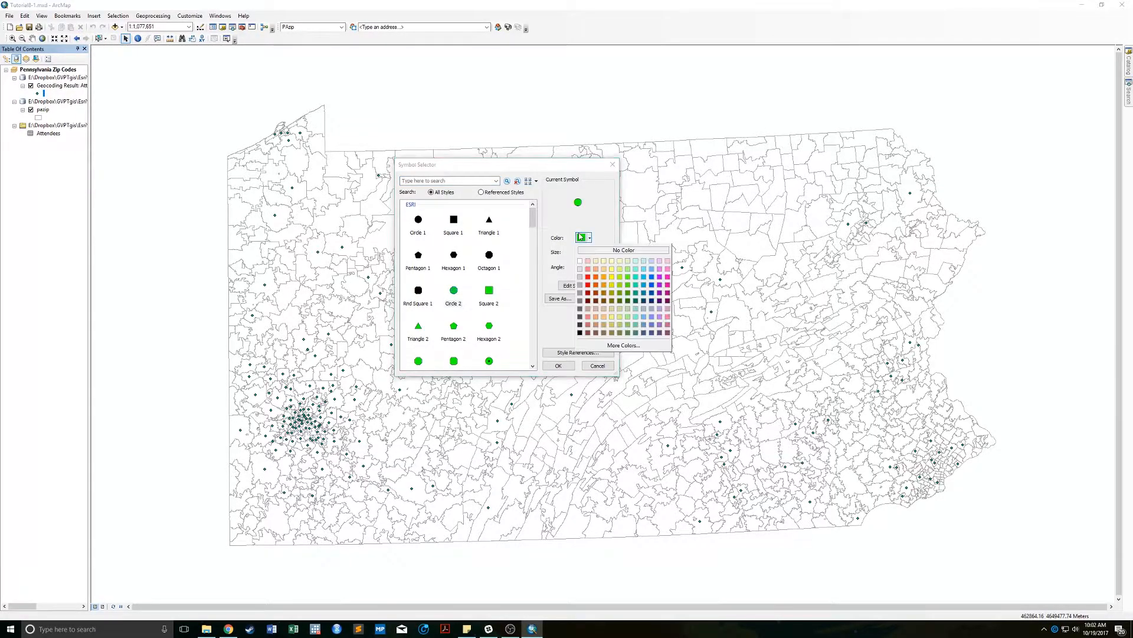
{"action": "left_click", "coordinate": [588, 285]}
{"action": "left_click", "coordinate": [596, 257]}
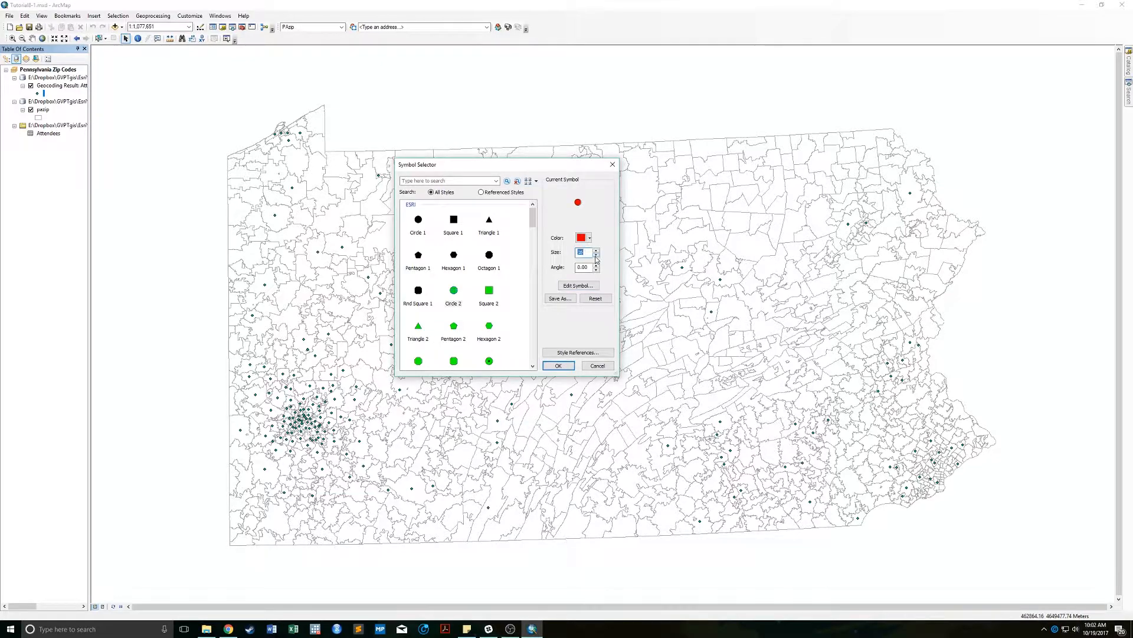
{"action": "type", "text": "12"}
{"action": "left_click", "coordinate": [557, 365]}
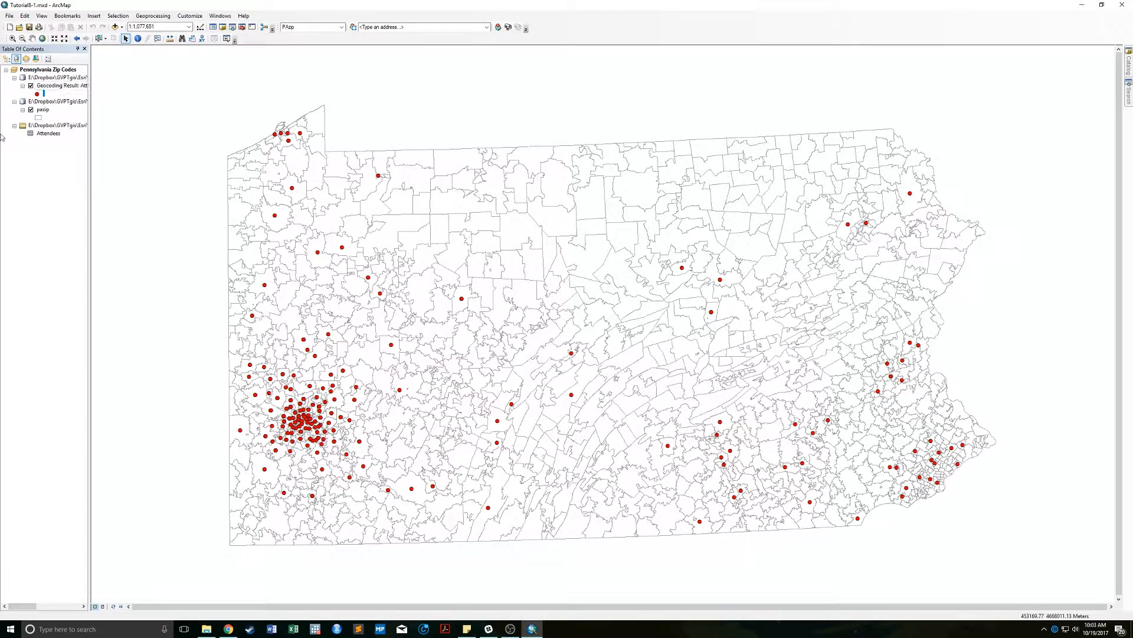
Show the context menu of the Geocoding Result layer in the Table of Contents.
{"action": "right_click", "coordinate": [67, 86]}
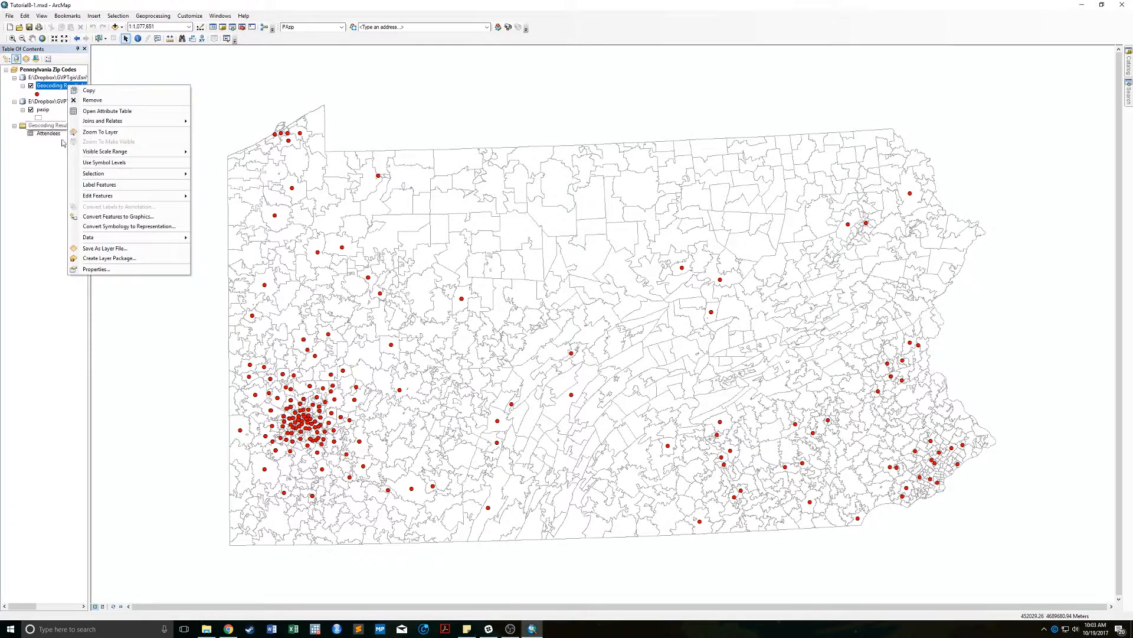
{"action": "left_click", "coordinate": [60, 172]}
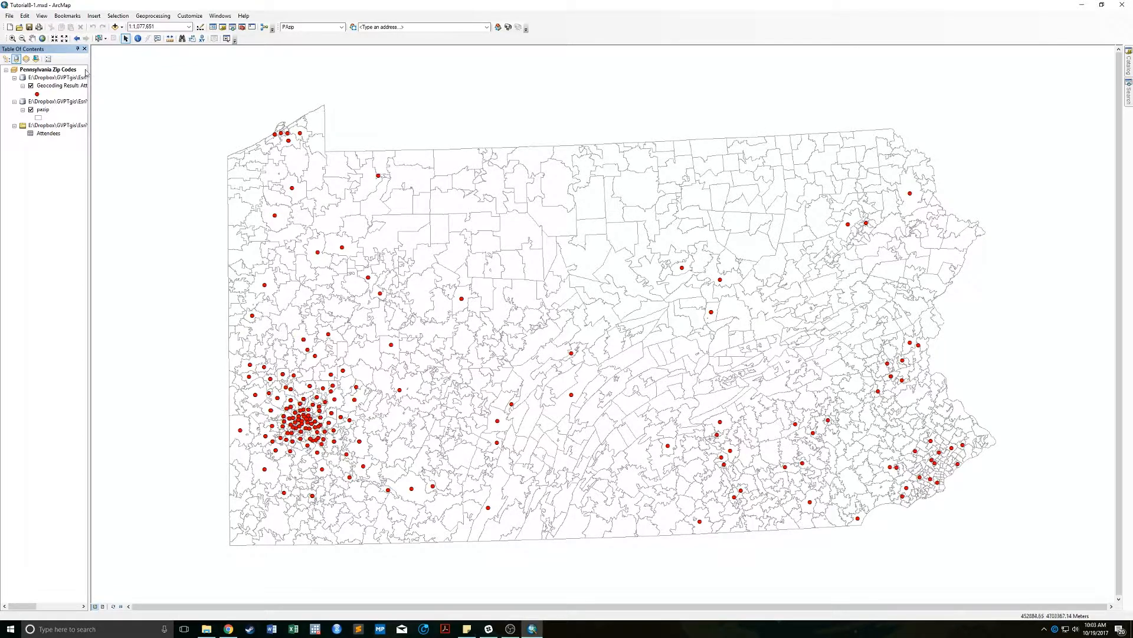
{"action": "right_click", "coordinate": [41, 86]}
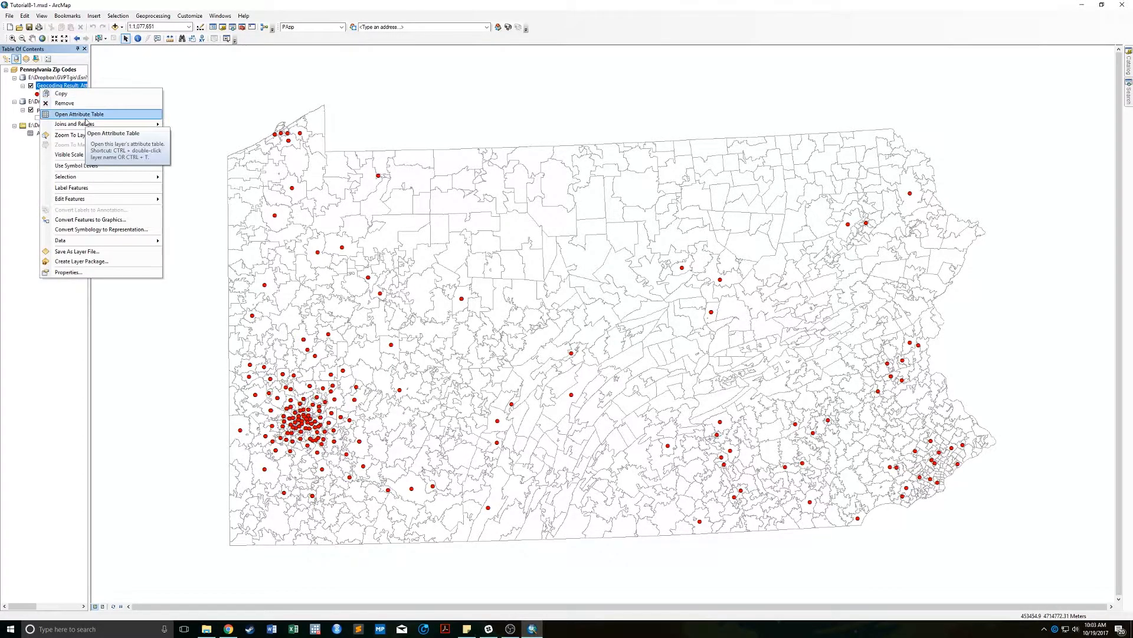
Open the Geocoding Result attribute table and scroll across its columns.
{"action": "left_click", "coordinate": [30, 154]}
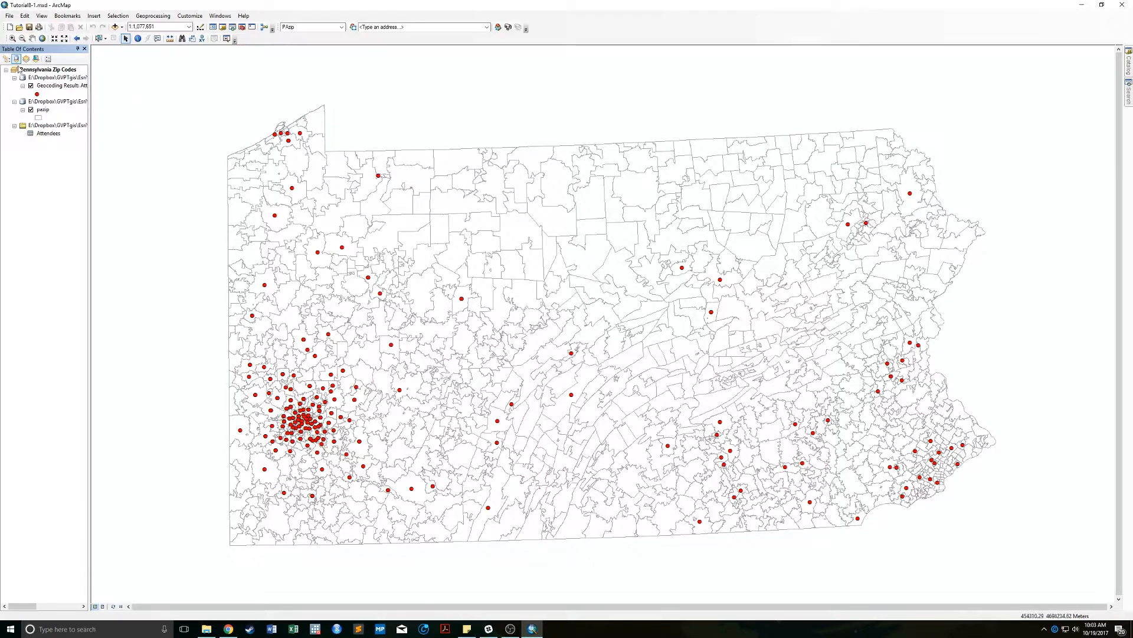
{"action": "right_click", "coordinate": [48, 87]}
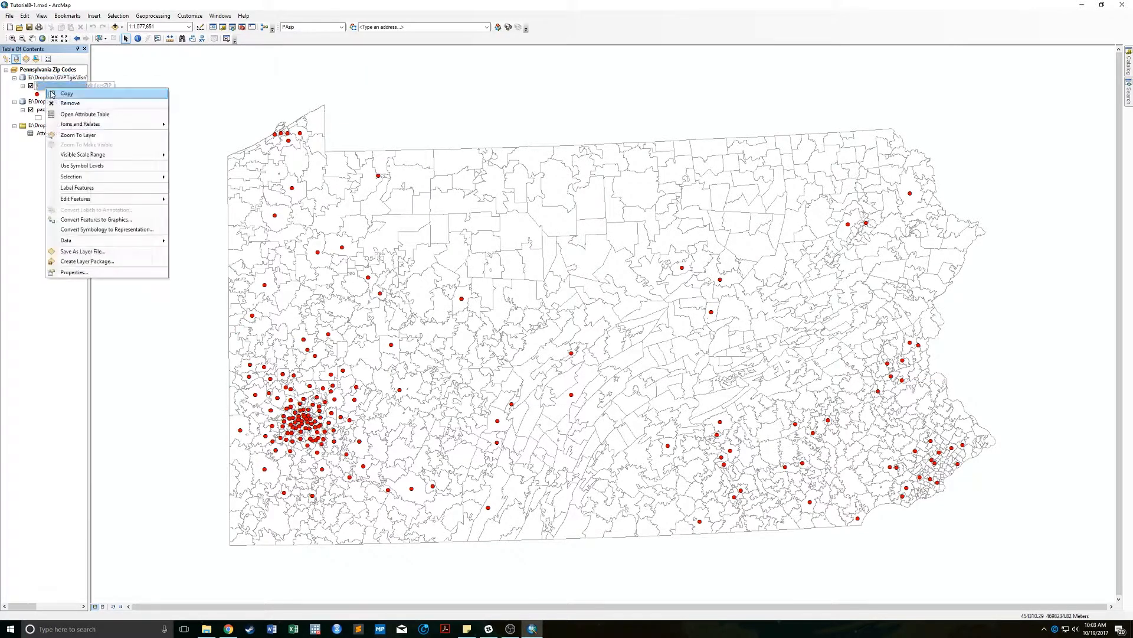
{"action": "left_click", "coordinate": [90, 115]}
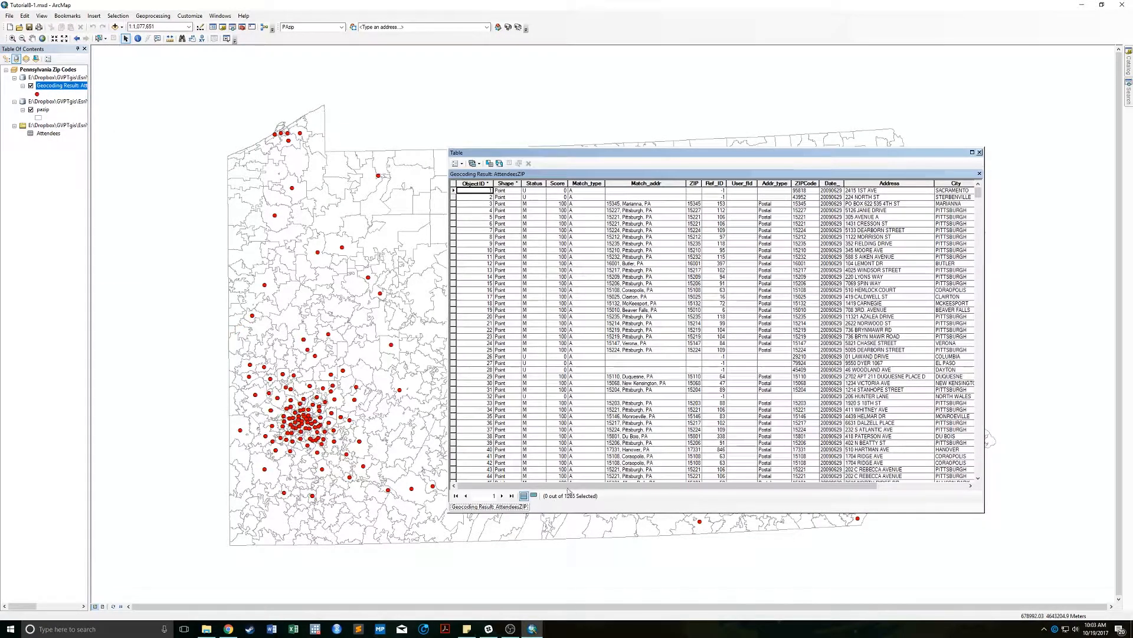
{"action": "left_click_drag", "start_coordinate": [609, 483], "coordinate": [670, 485]}
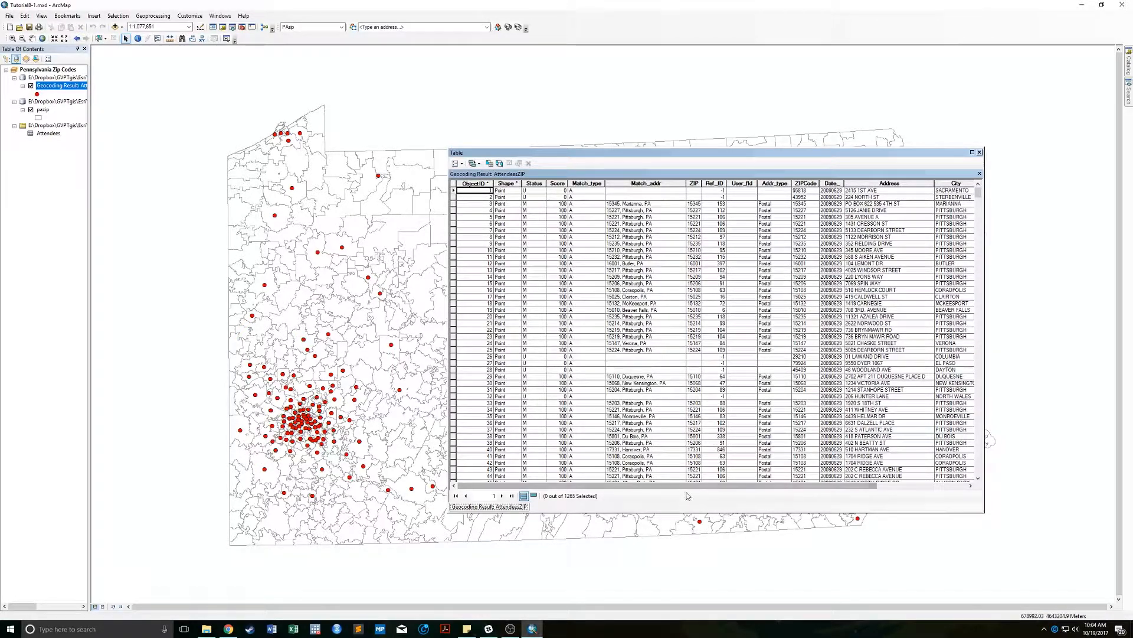
{"action": "left_click_drag", "start_coordinate": [791, 485], "coordinate": [881, 486]}
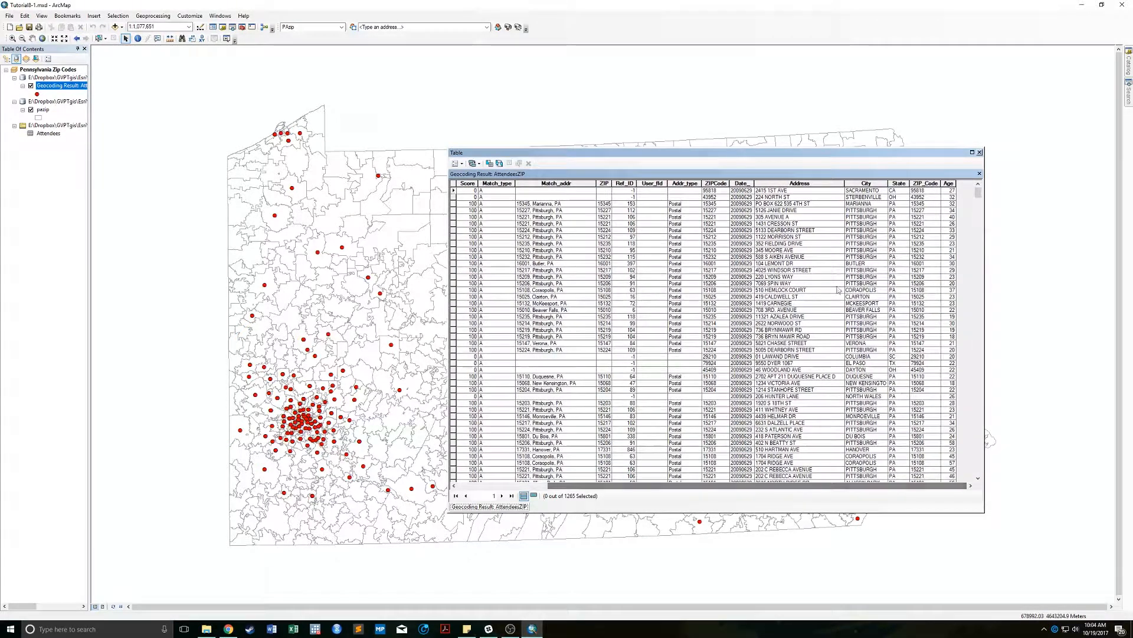
{"action": "left_click_drag", "start_coordinate": [809, 487], "coordinate": [673, 489]}
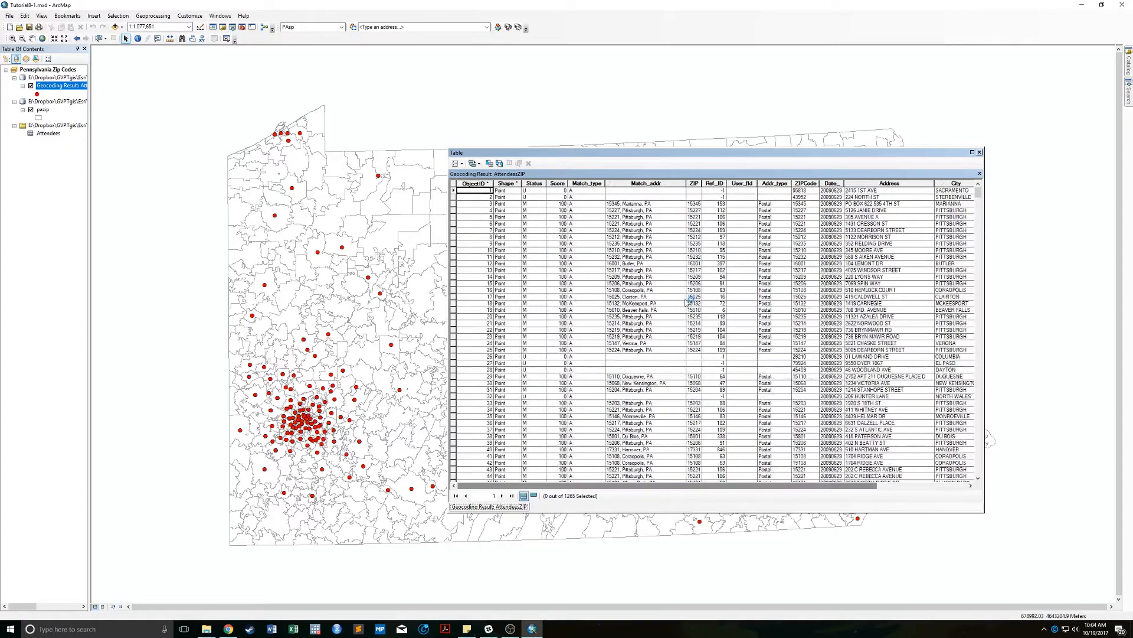
Summarize the Match_addr field into a table named CountAddress and add it to the map.
{"action": "right_click", "coordinate": [645, 184]}
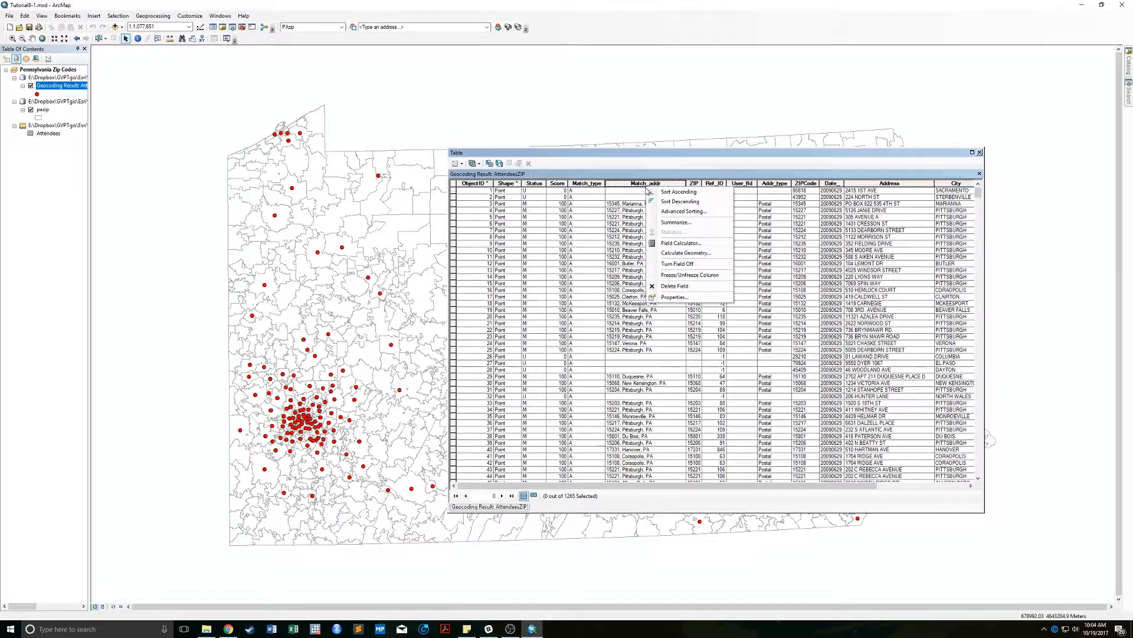
{"action": "left_click", "coordinate": [628, 185]}
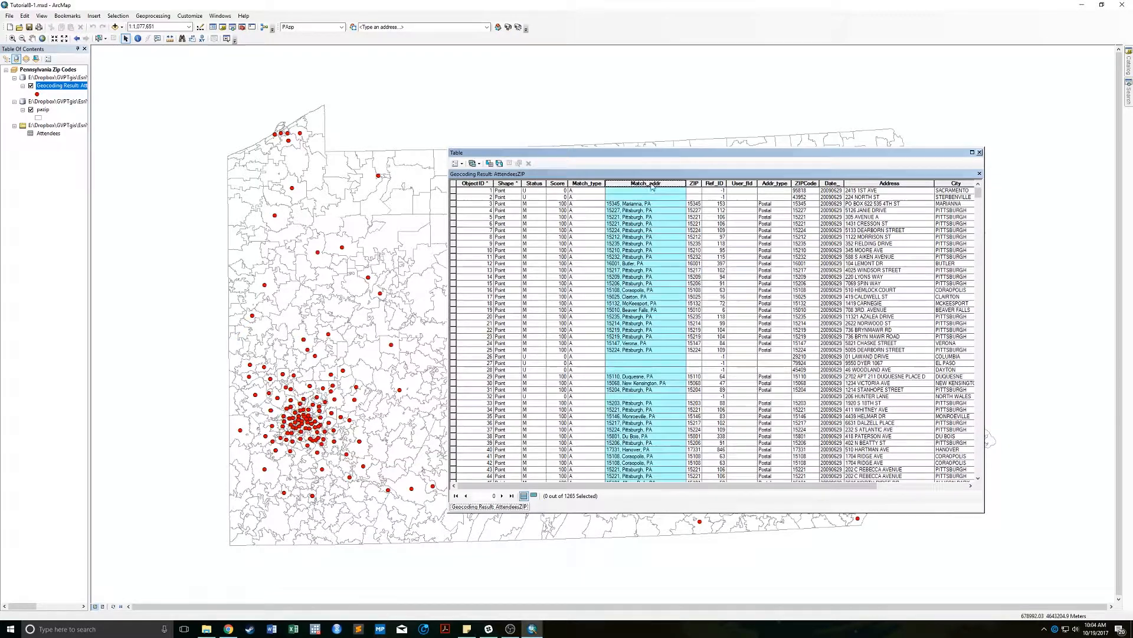
{"action": "right_click", "coordinate": [654, 180]}
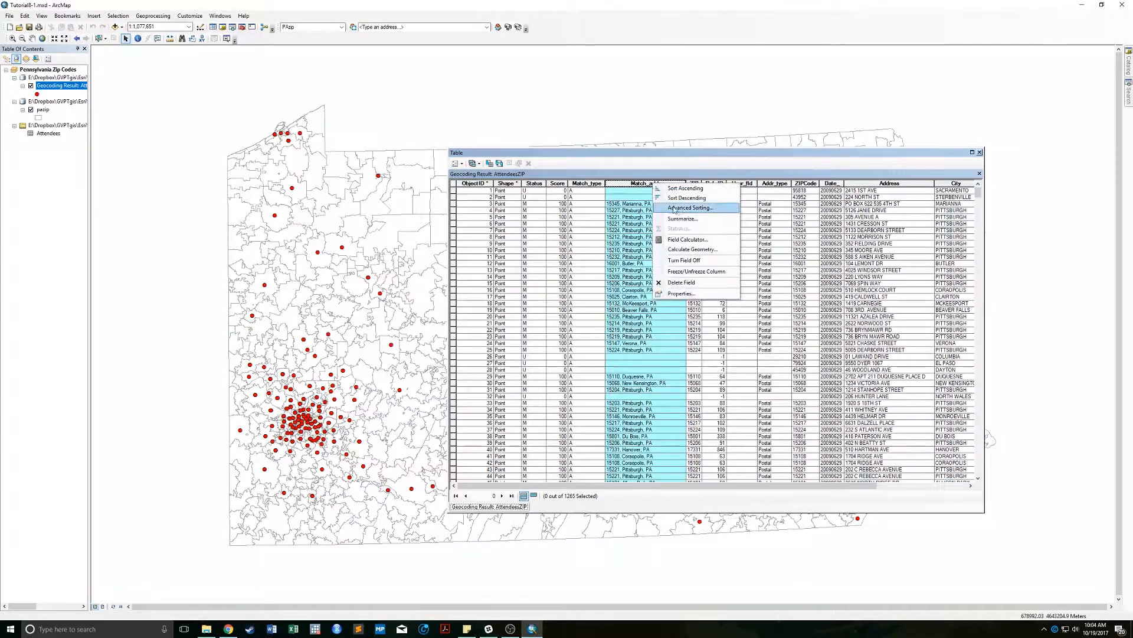
{"action": "left_click", "coordinate": [690, 219]}
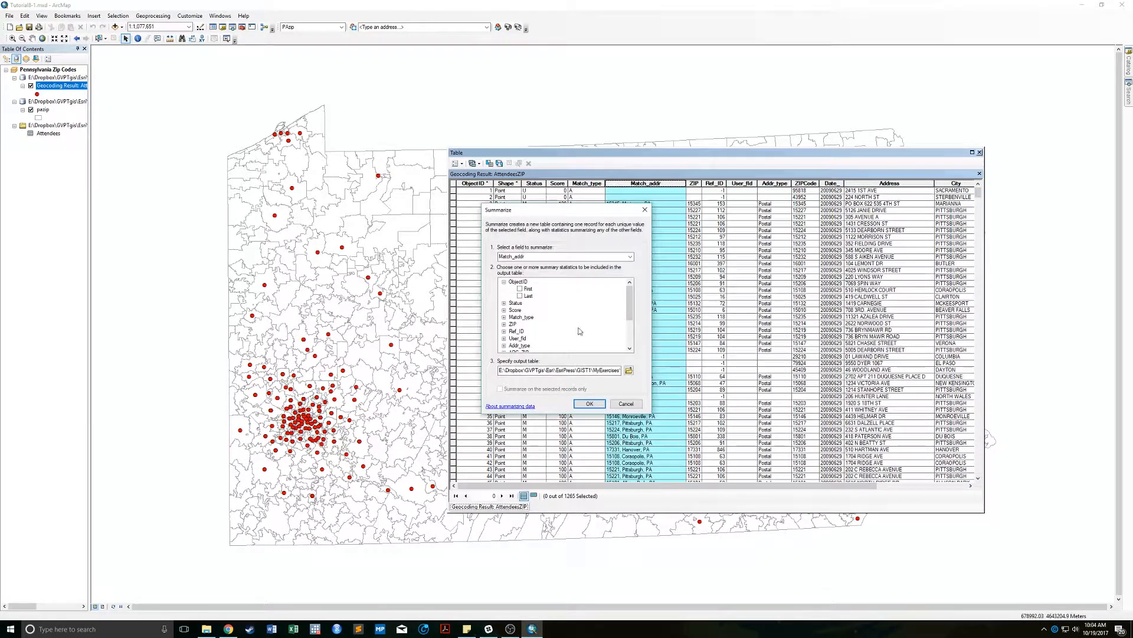
{"action": "left_click", "coordinate": [629, 371]}
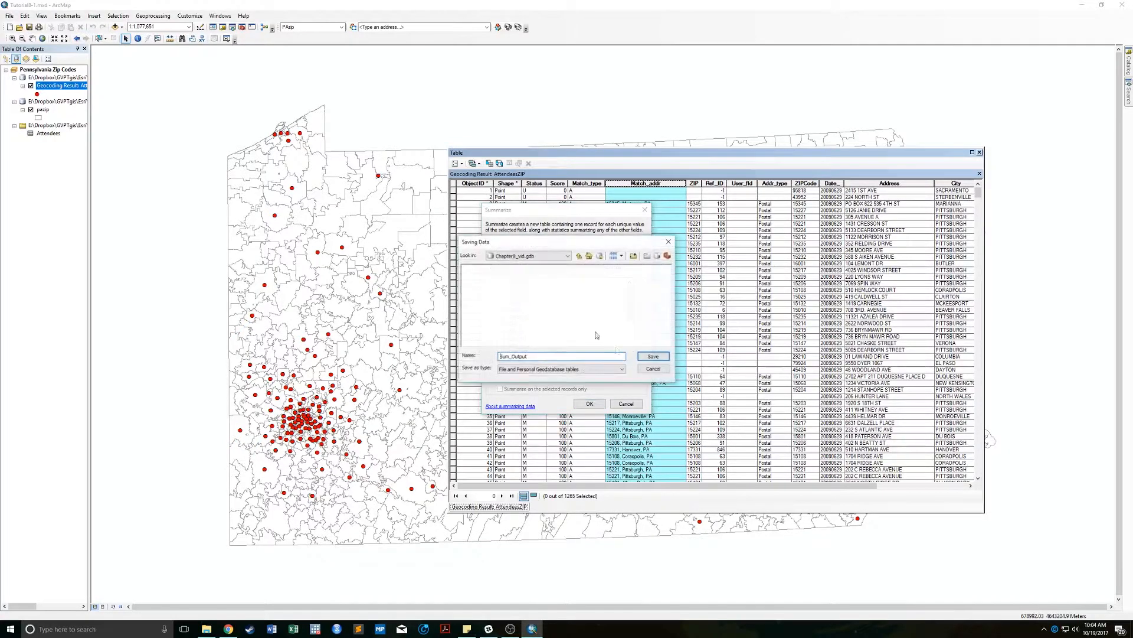
{"action": "double_click", "coordinate": [549, 357]}
{"action": "type", "text": "CountAddress"}
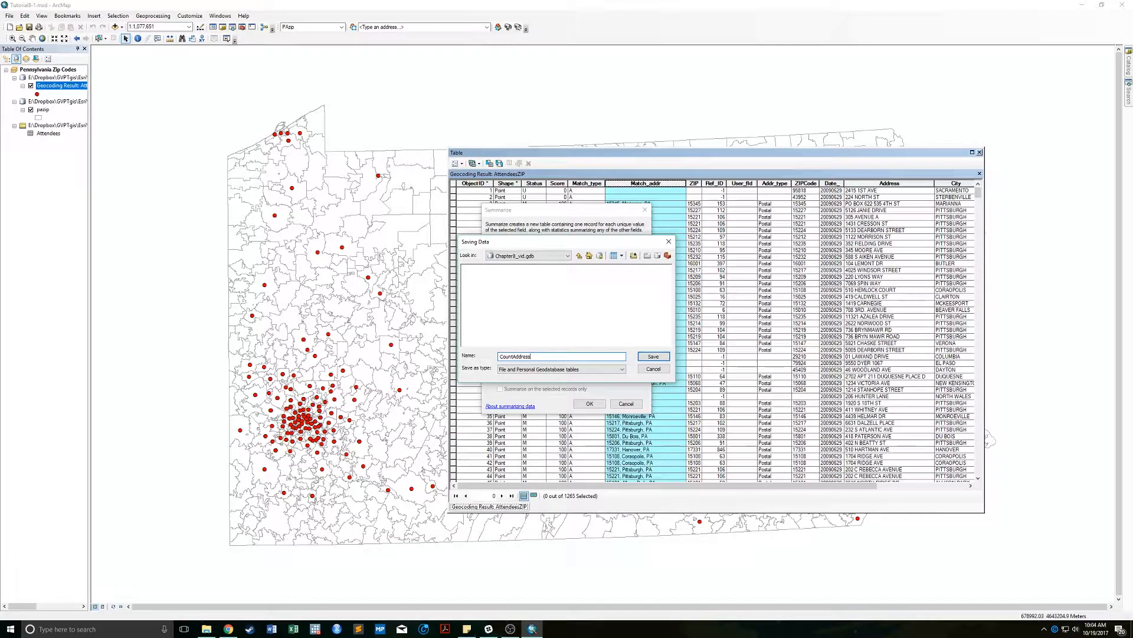
{"action": "key", "text": "Return"}
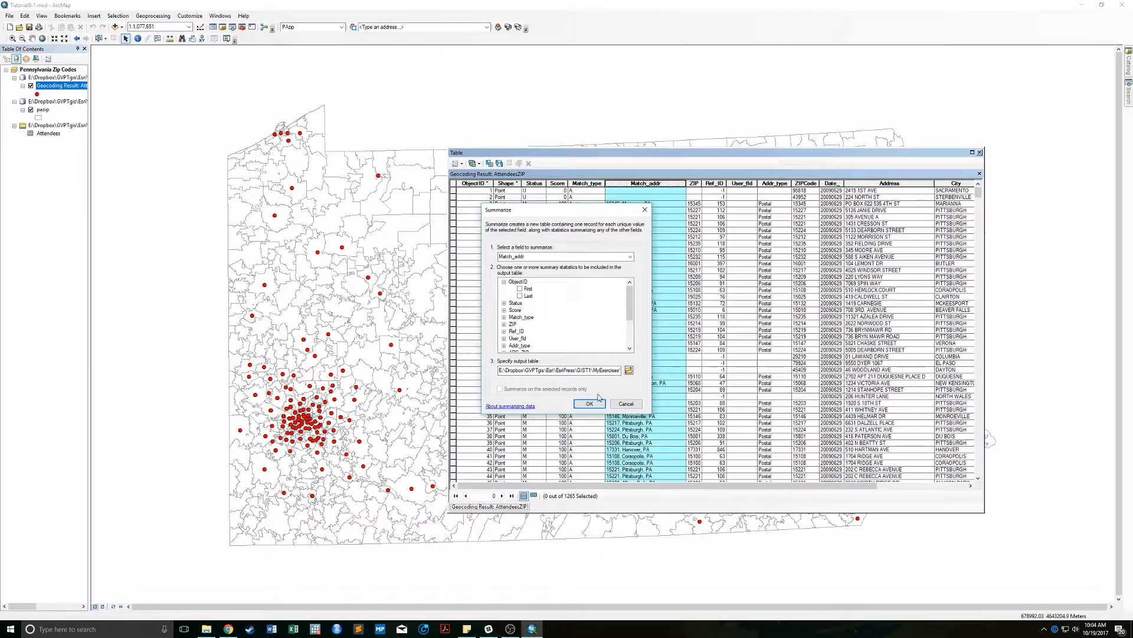
{"action": "left_click", "coordinate": [630, 371]}
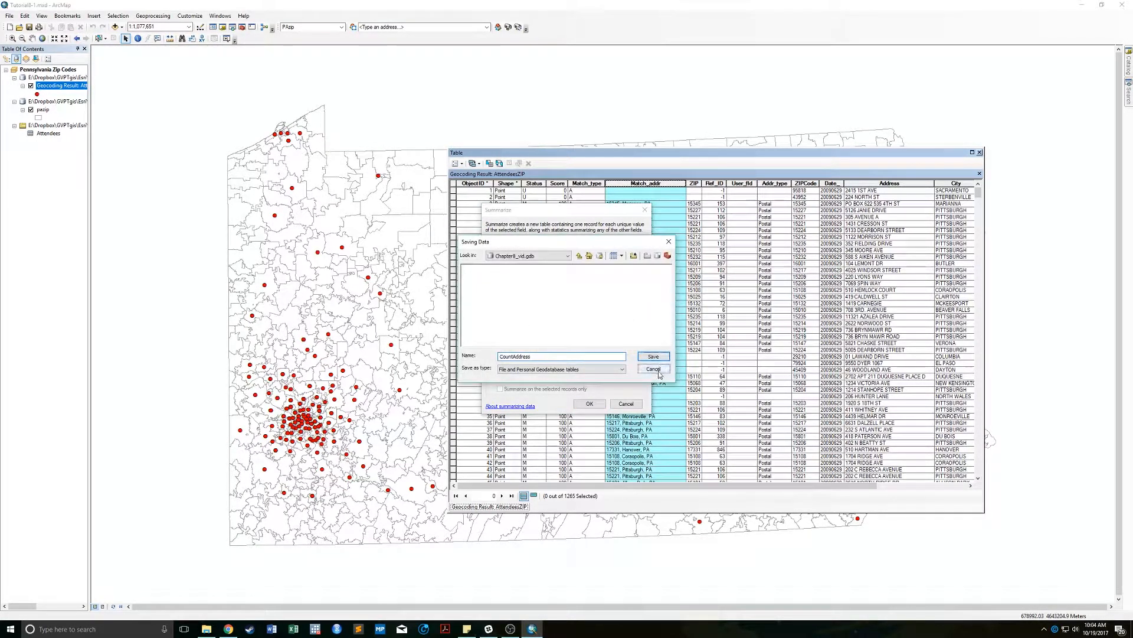
{"action": "left_click", "coordinate": [654, 369]}
{"action": "left_click", "coordinate": [591, 404]}
{"action": "left_click", "coordinate": [594, 348]}
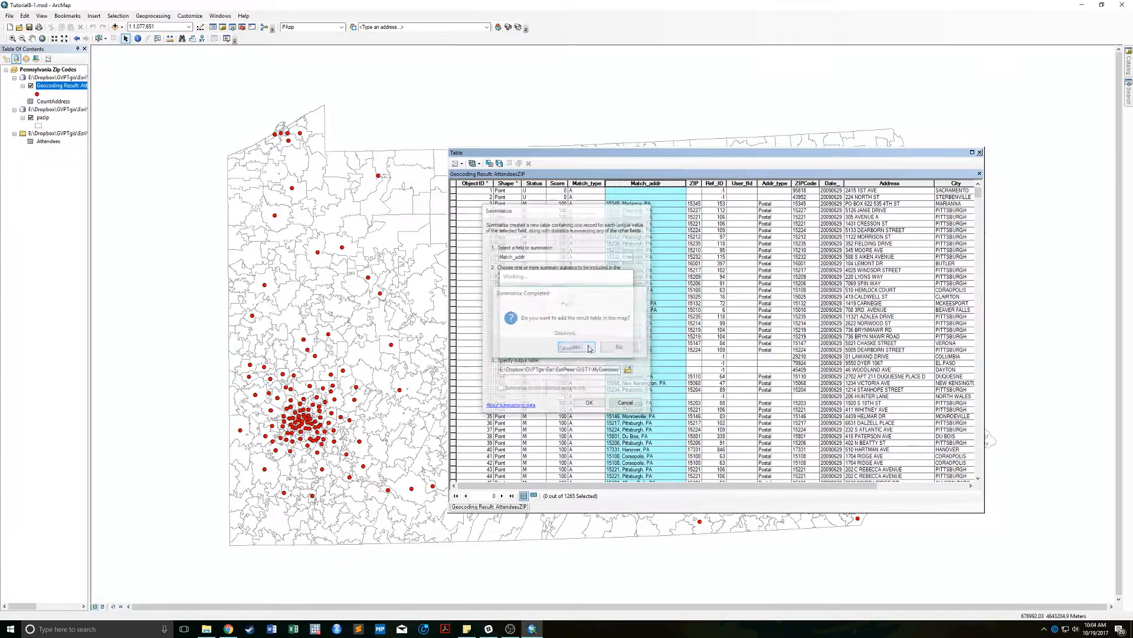
Sort ascending by Match_addr and select the six records matched to 15147 Verona, PA.
{"action": "right_click", "coordinate": [637, 184]}
{"action": "left_click", "coordinate": [670, 188]}
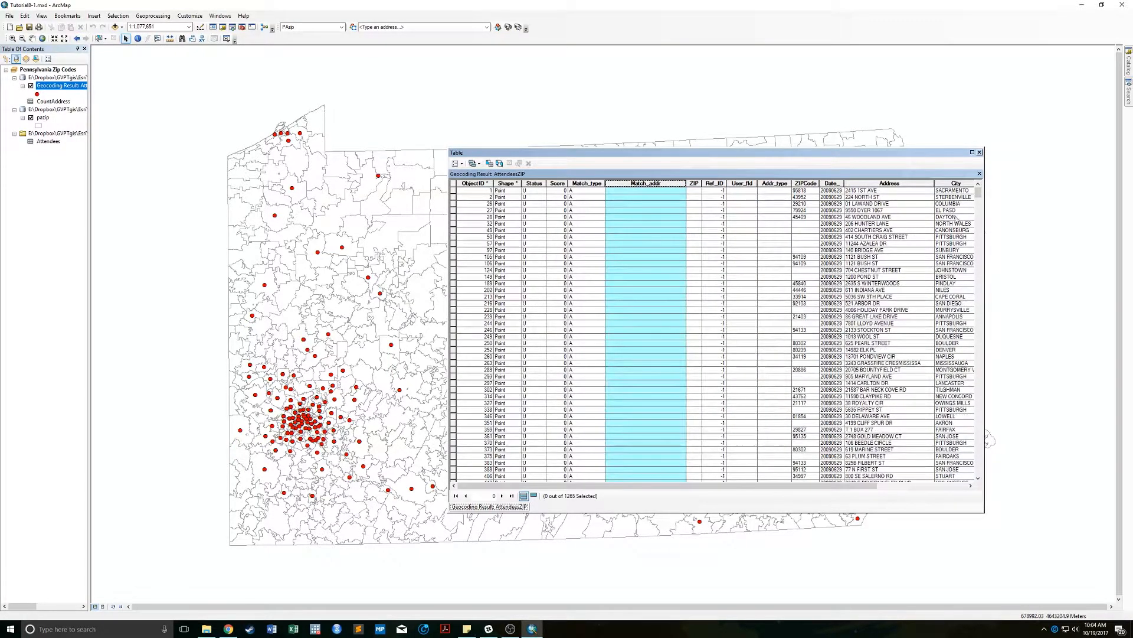
{"action": "left_click_drag", "start_coordinate": [978, 193], "coordinate": [988, 297]}
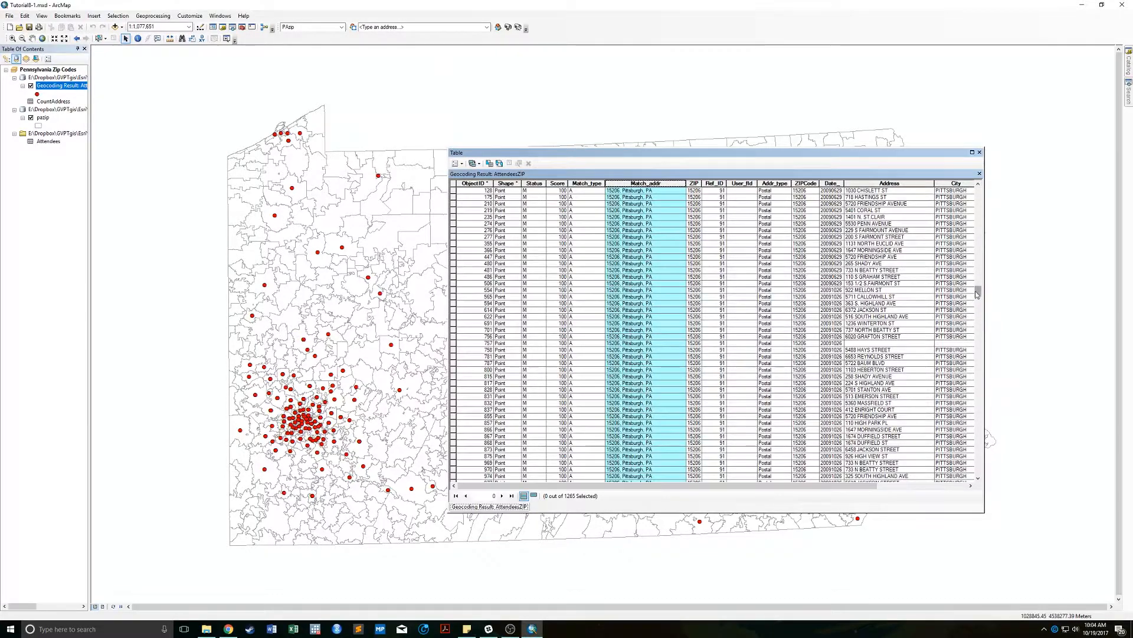
{"action": "left_click_drag", "start_coordinate": [977, 294], "coordinate": [978, 266]}
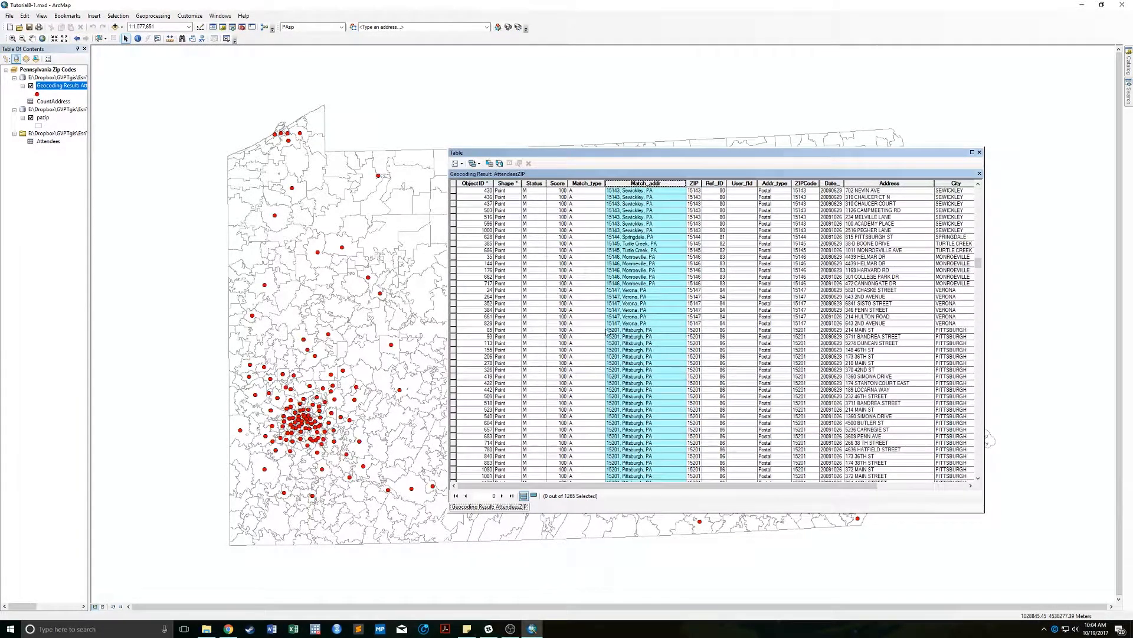
{"action": "left_click", "coordinate": [454, 323]}
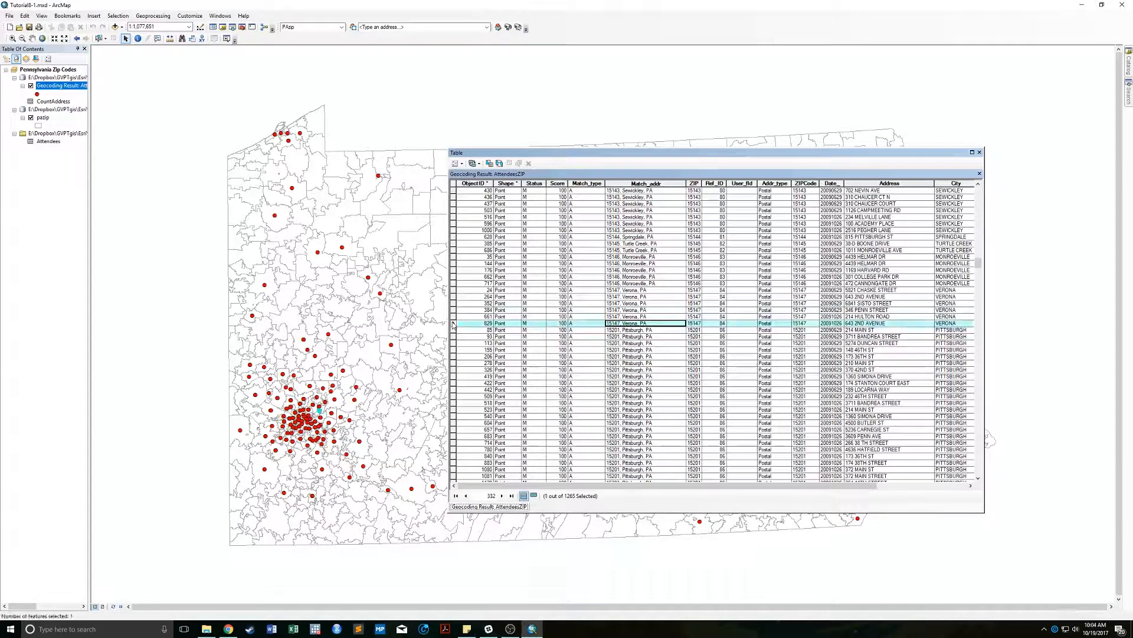
{"action": "left_click", "coordinate": [453, 290], "text": "shift"}
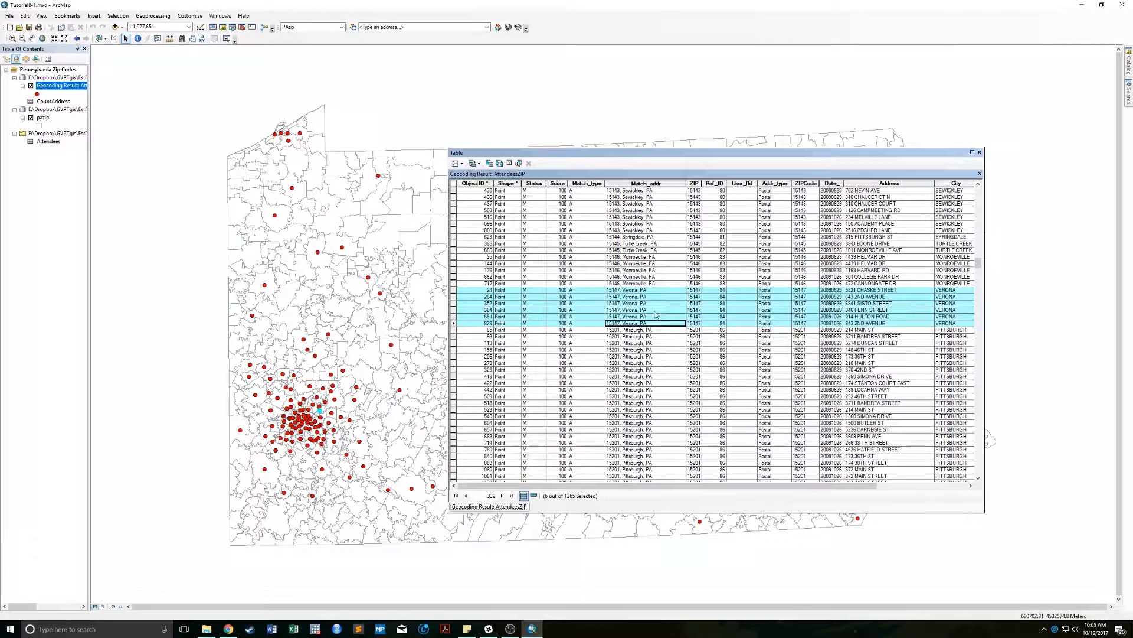
{"action": "right_click", "coordinate": [41, 103]}
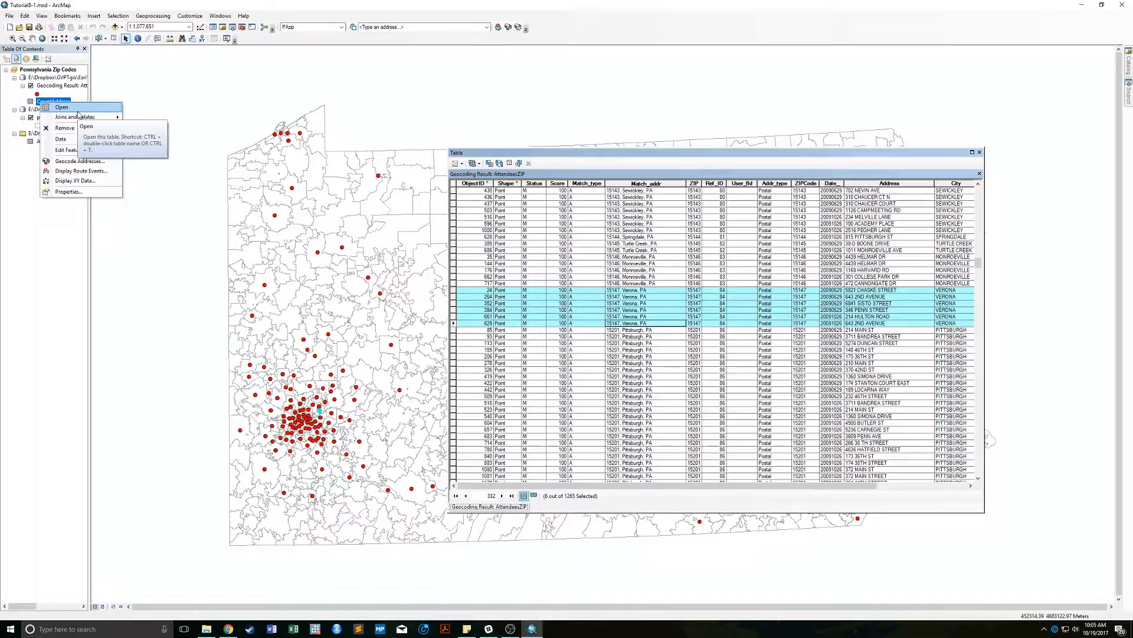
Open CountAddress, sort it by Match_addr, and select the 15147 Verona, PA row.
{"action": "left_click", "coordinate": [62, 107]}
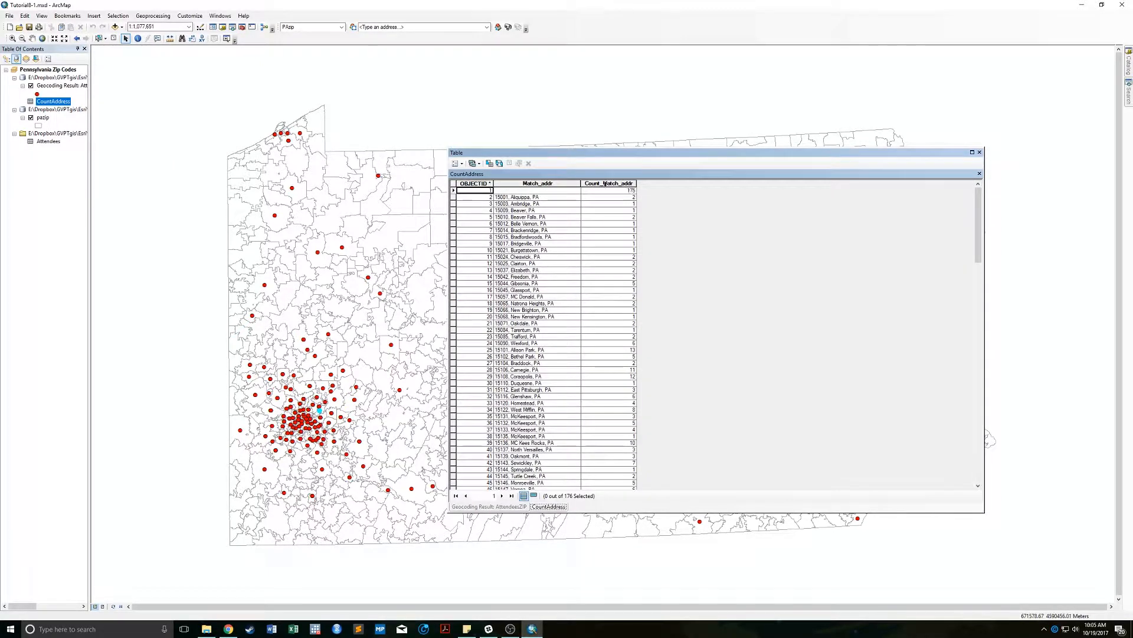
{"action": "right_click", "coordinate": [553, 184]}
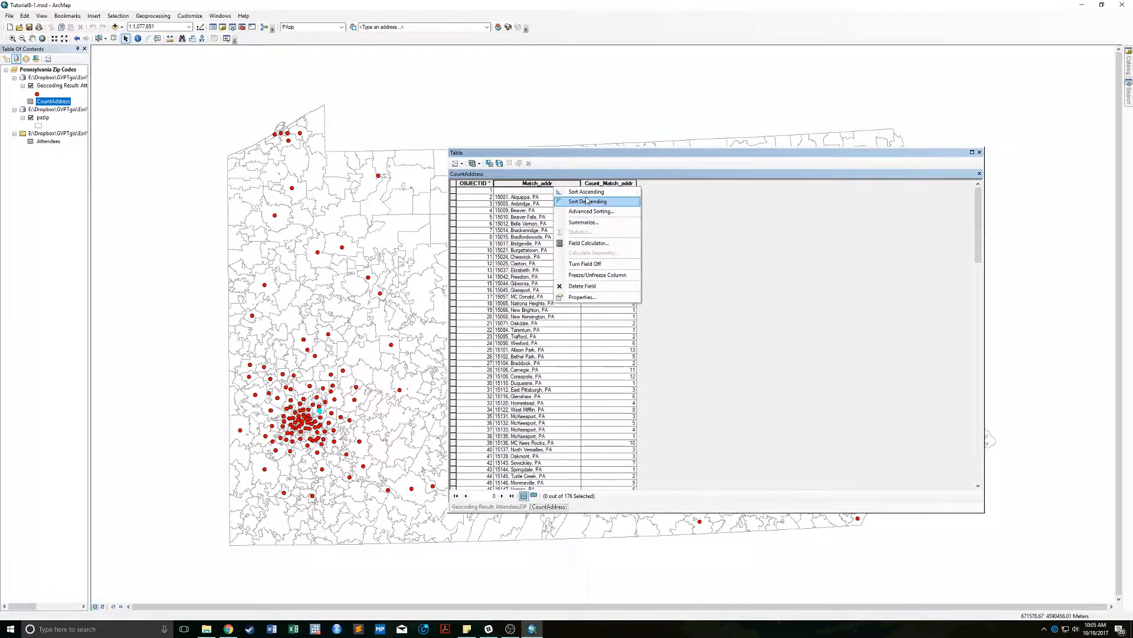
{"action": "left_click", "coordinate": [586, 192]}
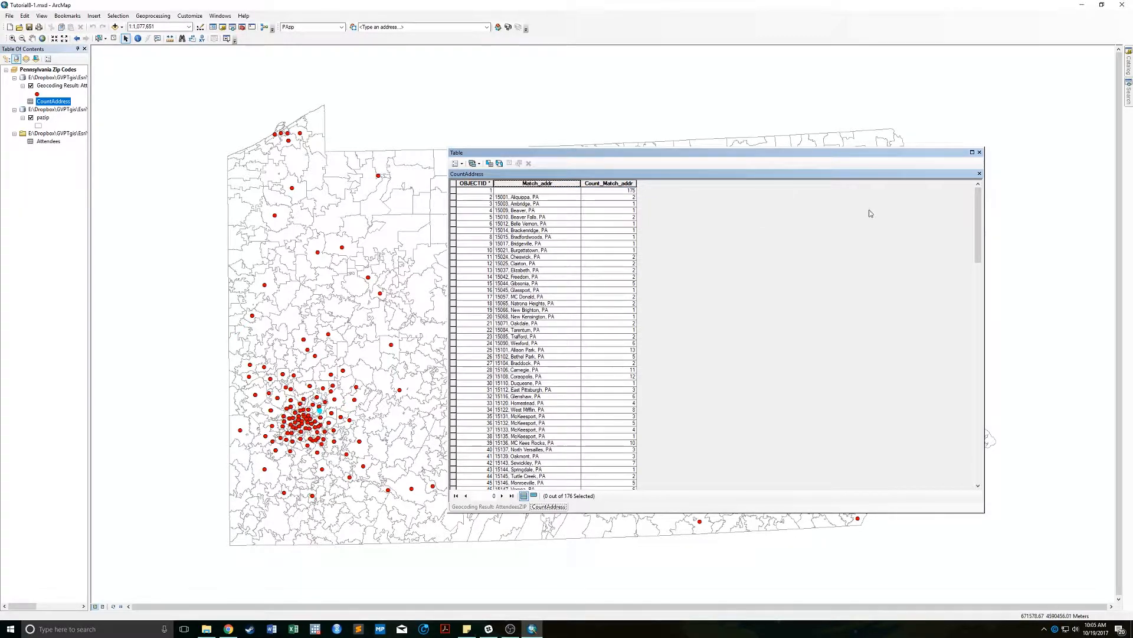
{"action": "left_click_drag", "start_coordinate": [978, 207], "coordinate": [974, 238]}
{"action": "left_click", "coordinate": [526, 376]}
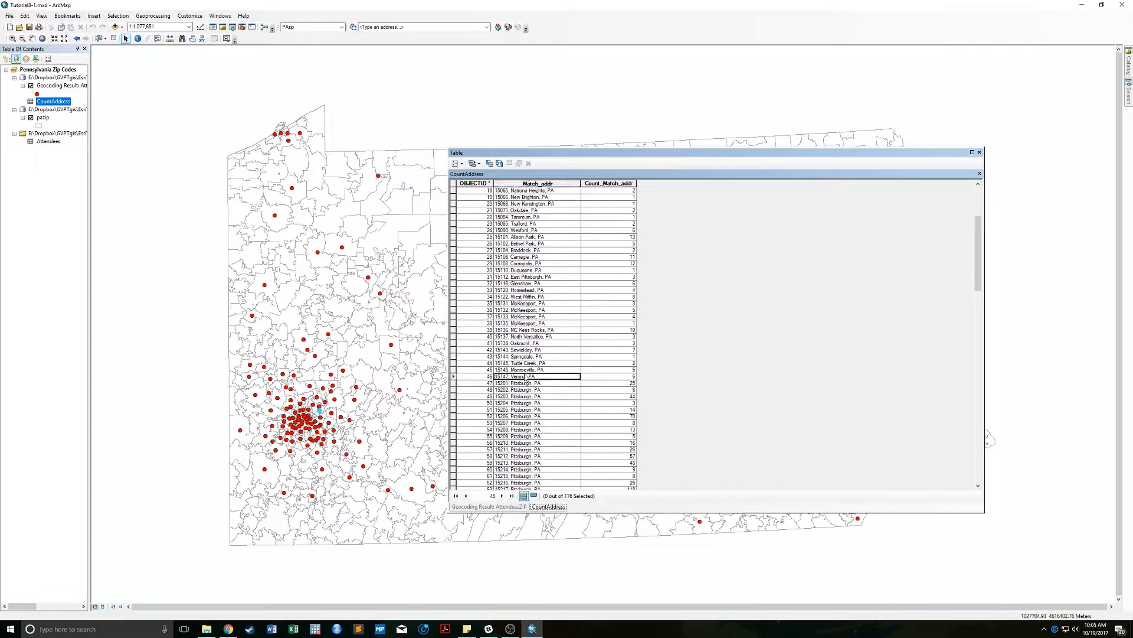
{"action": "left_click", "coordinate": [454, 376]}
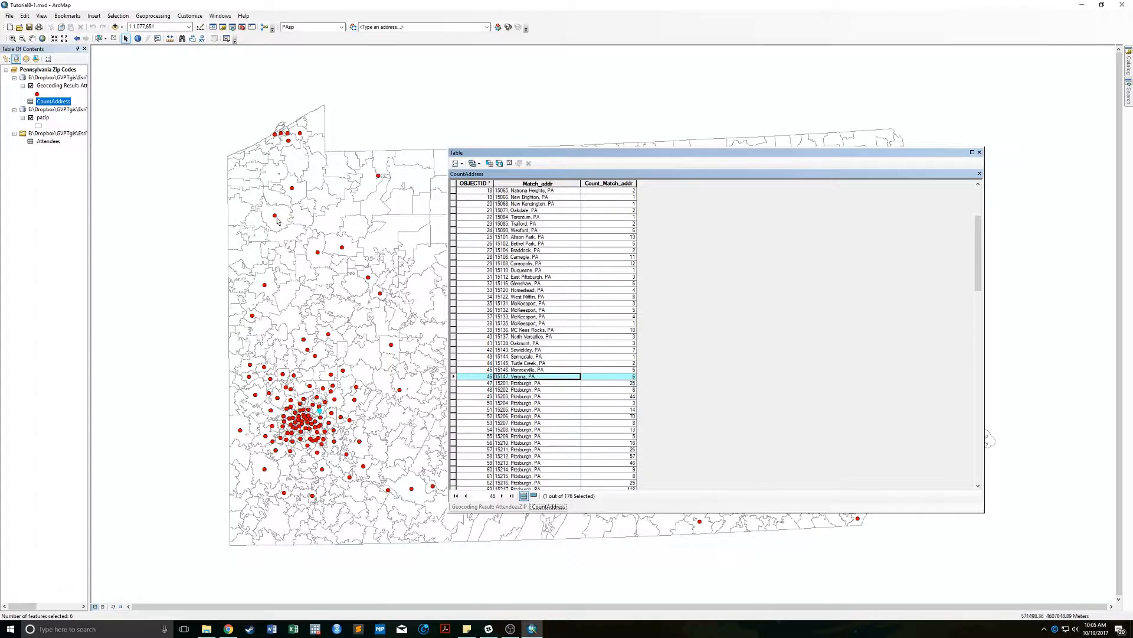
Compare against the Geocoding Result attribute table, then close the table window.
{"action": "right_click", "coordinate": [43, 86]}
{"action": "left_click", "coordinate": [78, 112]}
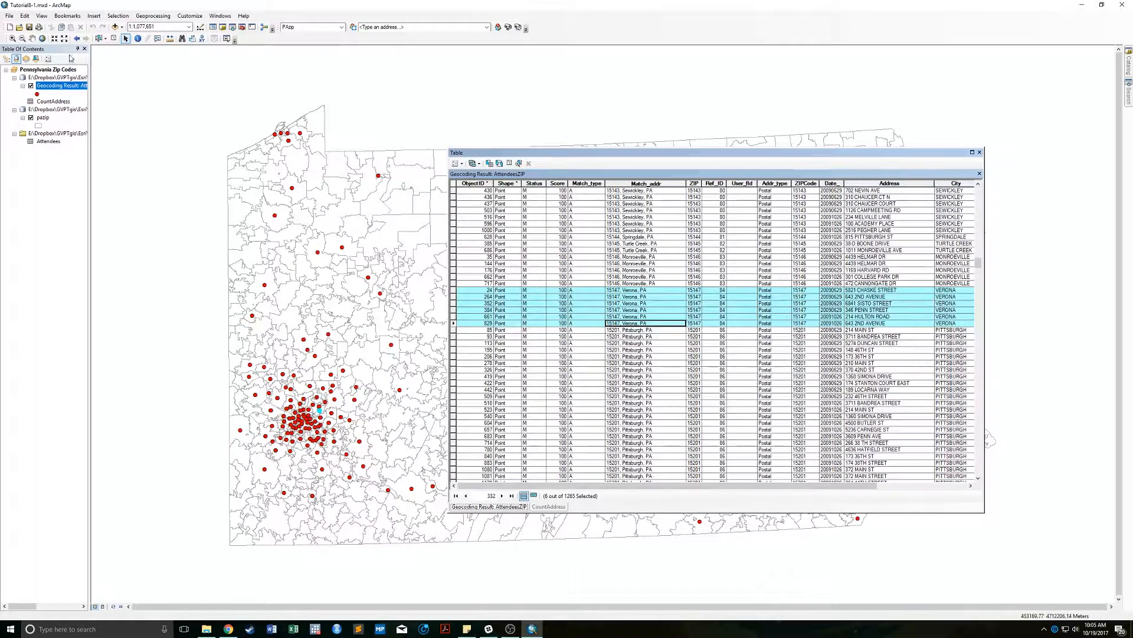
{"action": "right_click", "coordinate": [53, 101]}
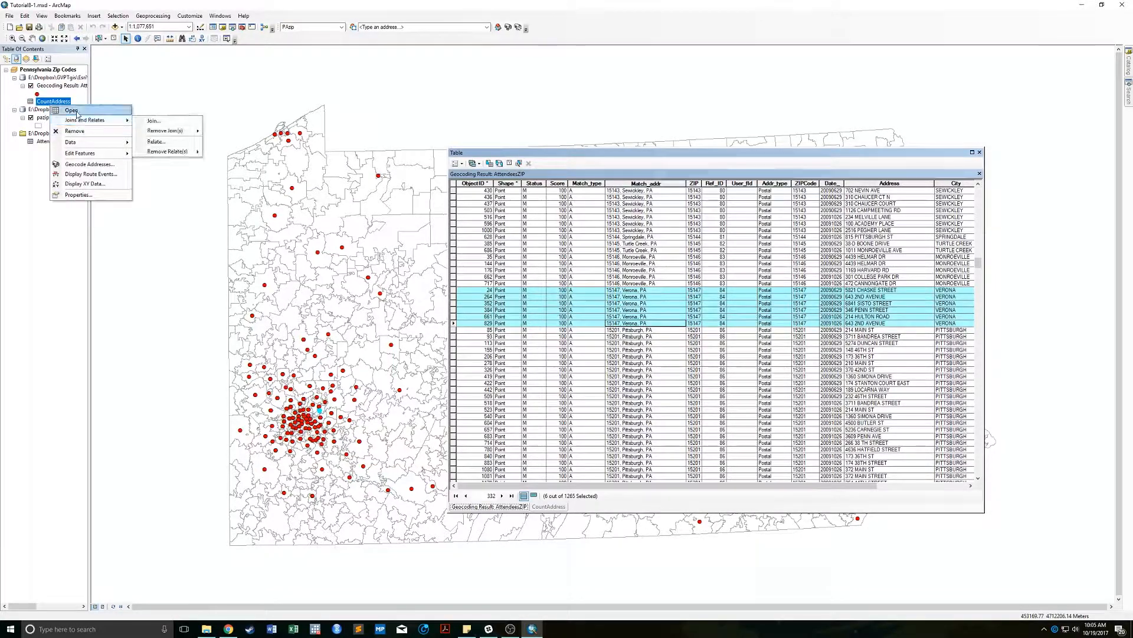
{"action": "left_click", "coordinate": [64, 109]}
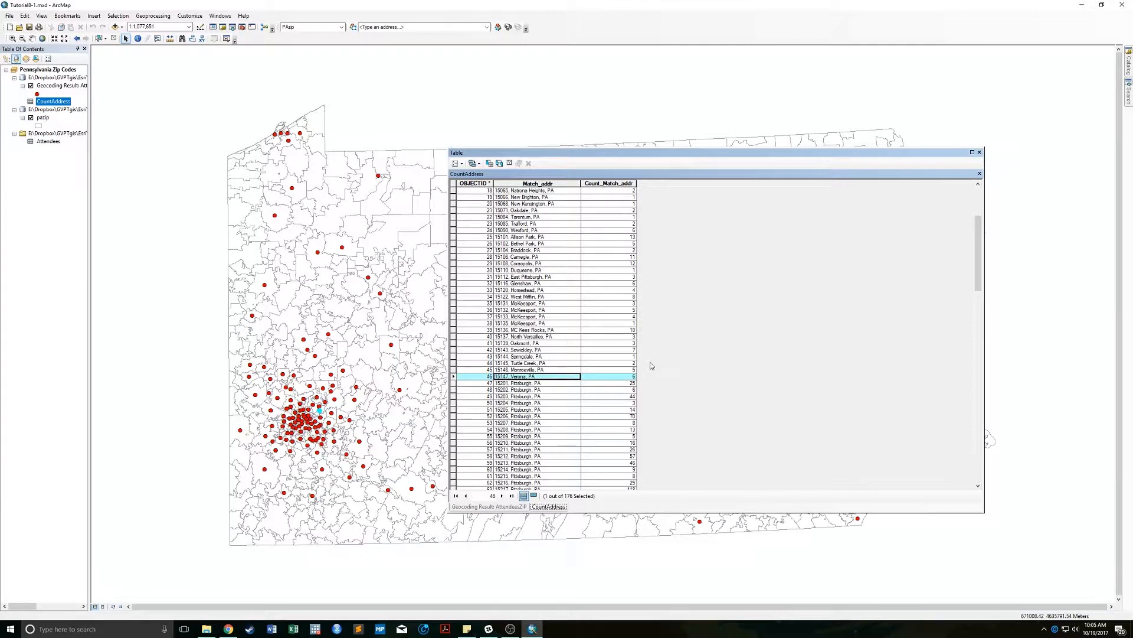
{"action": "left_click", "coordinate": [979, 152]}
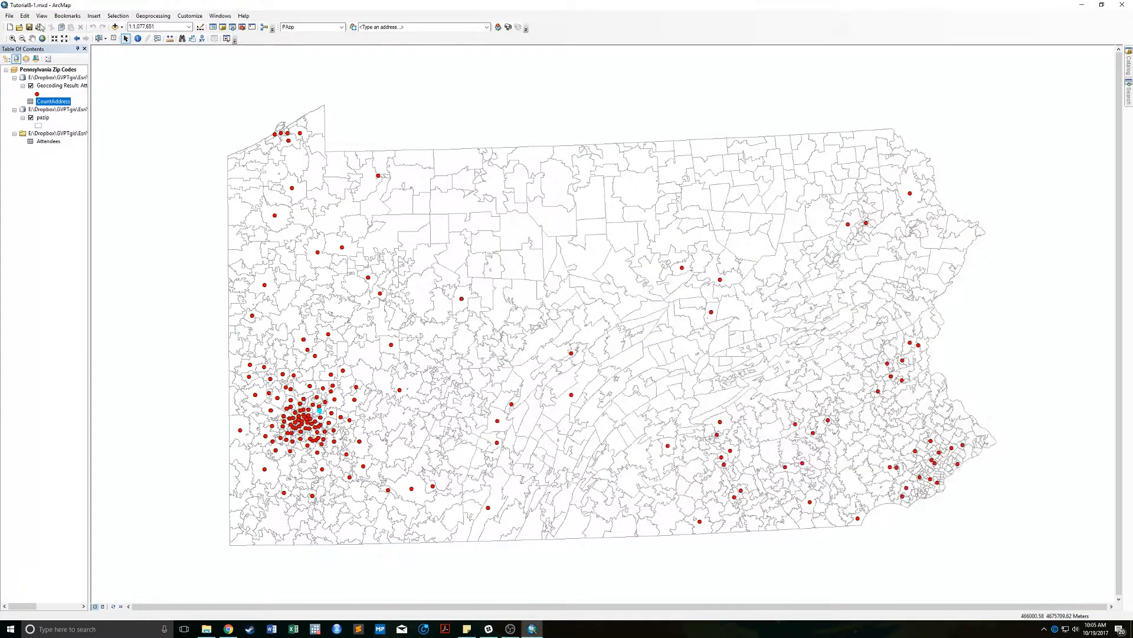
Clear the selection of highlighted geocoded attendee points.
{"action": "left_click", "coordinate": [116, 39]}
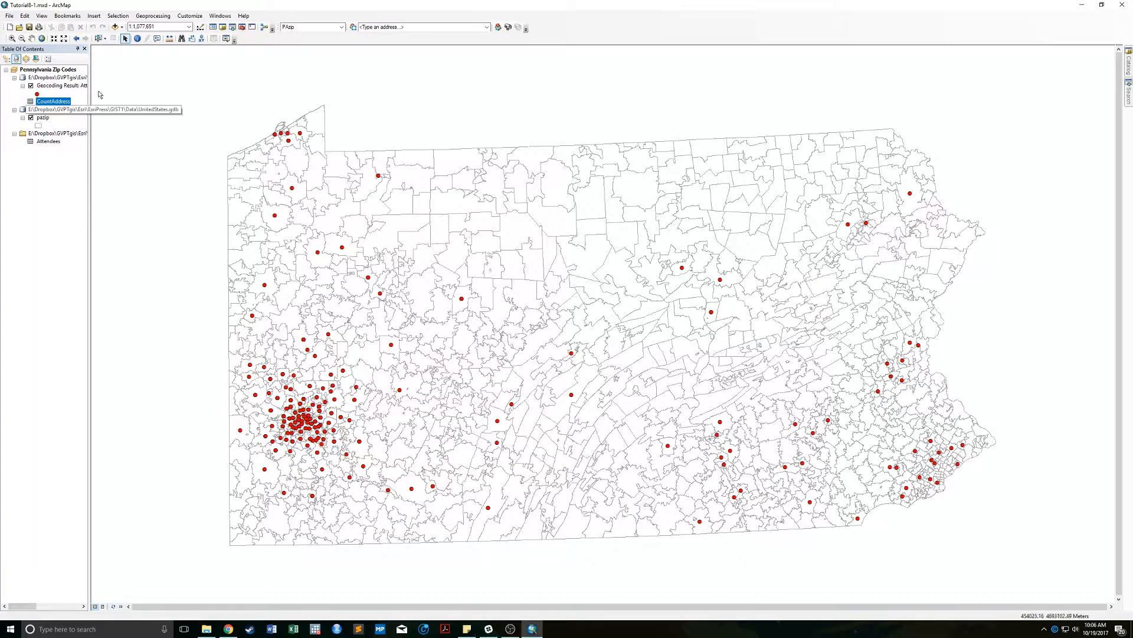
{"action": "right_click", "coordinate": [56, 104]}
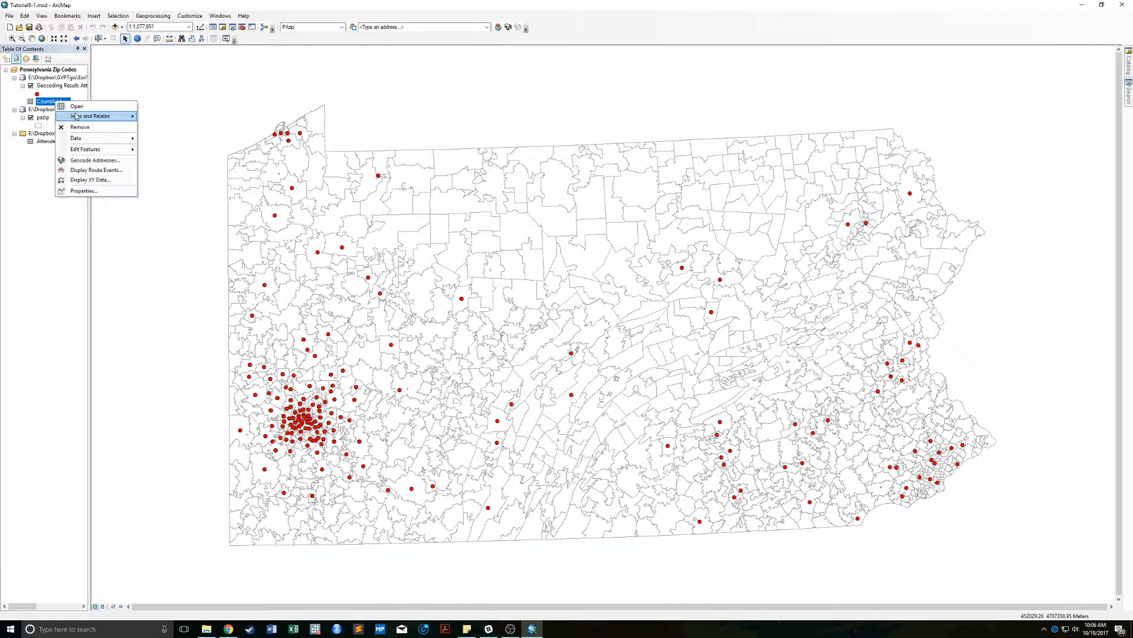
{"action": "left_click", "coordinate": [27, 200]}
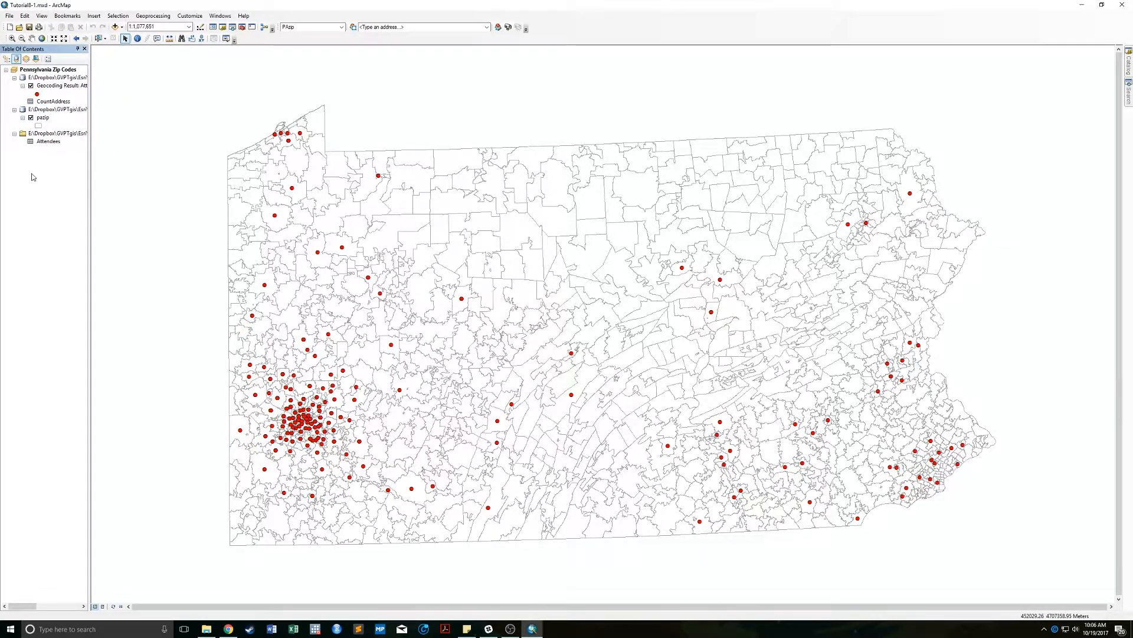
{"action": "left_click", "coordinate": [47, 104]}
{"action": "left_click", "coordinate": [66, 88]}
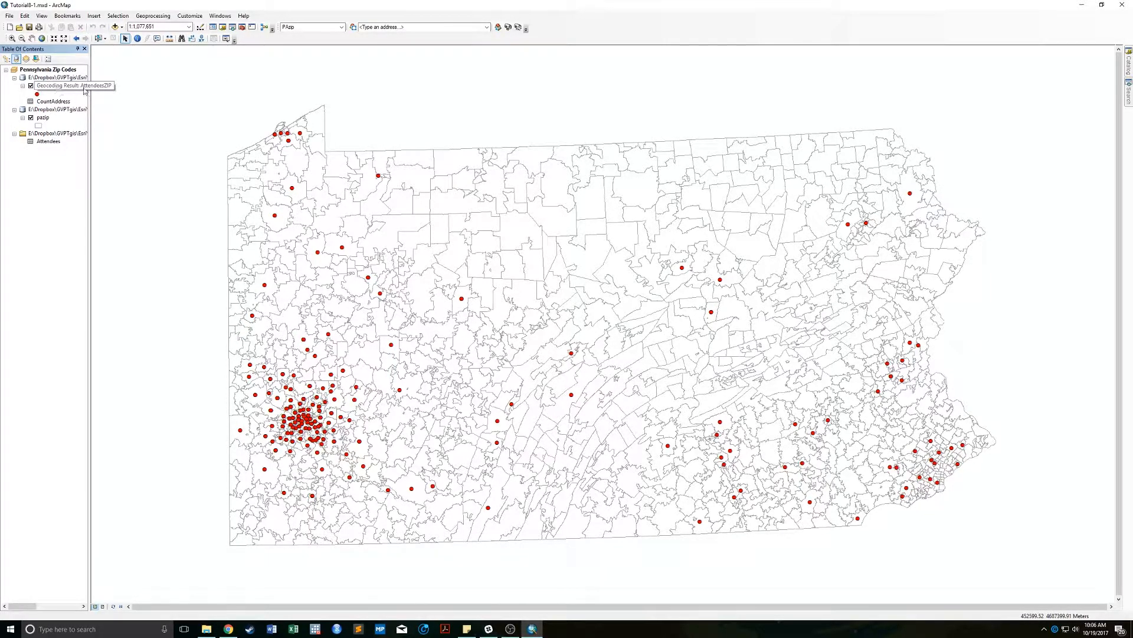
{"action": "left_click", "coordinate": [57, 89]}
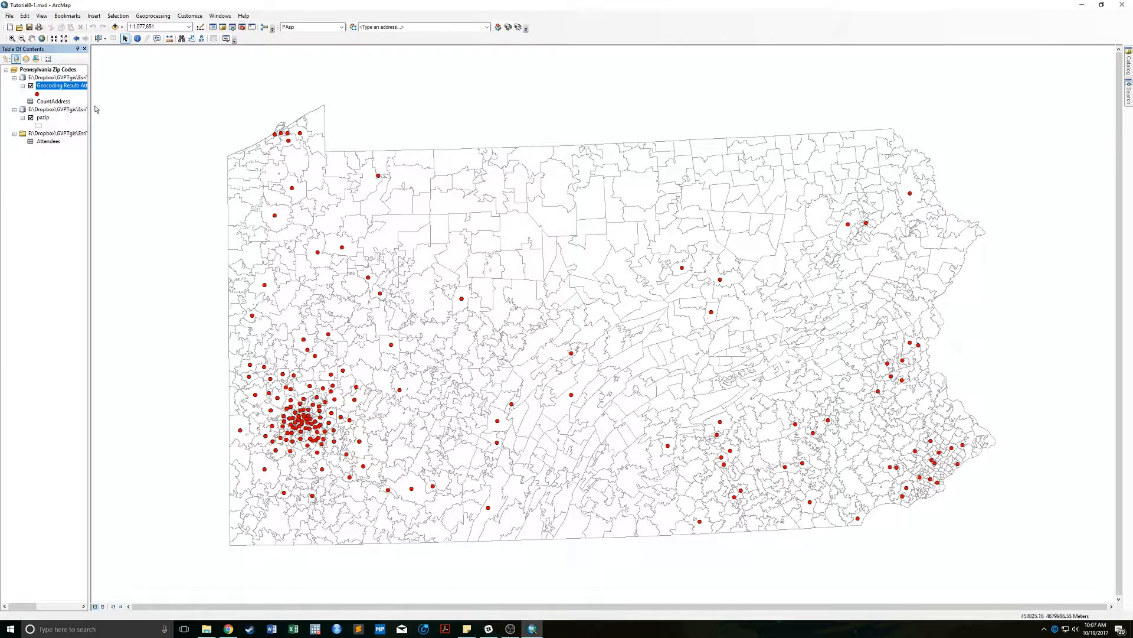
Copy the pazip layer and paste a duplicate of it into the map.
{"action": "right_click", "coordinate": [41, 117]}
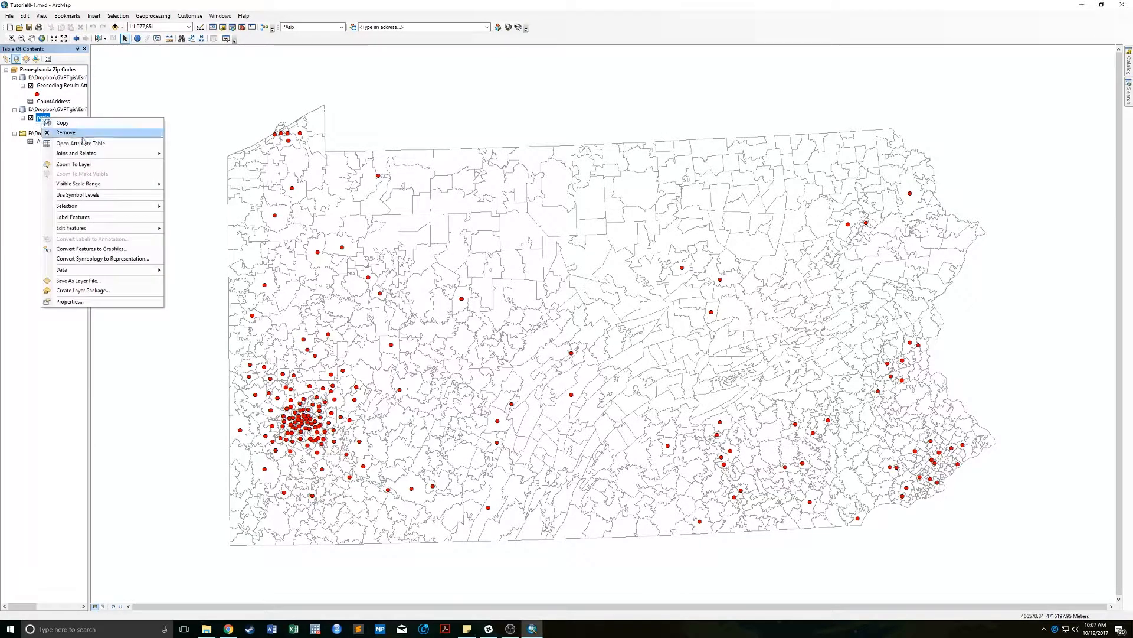
{"action": "left_click", "coordinate": [78, 94]}
{"action": "left_click", "coordinate": [24, 16]}
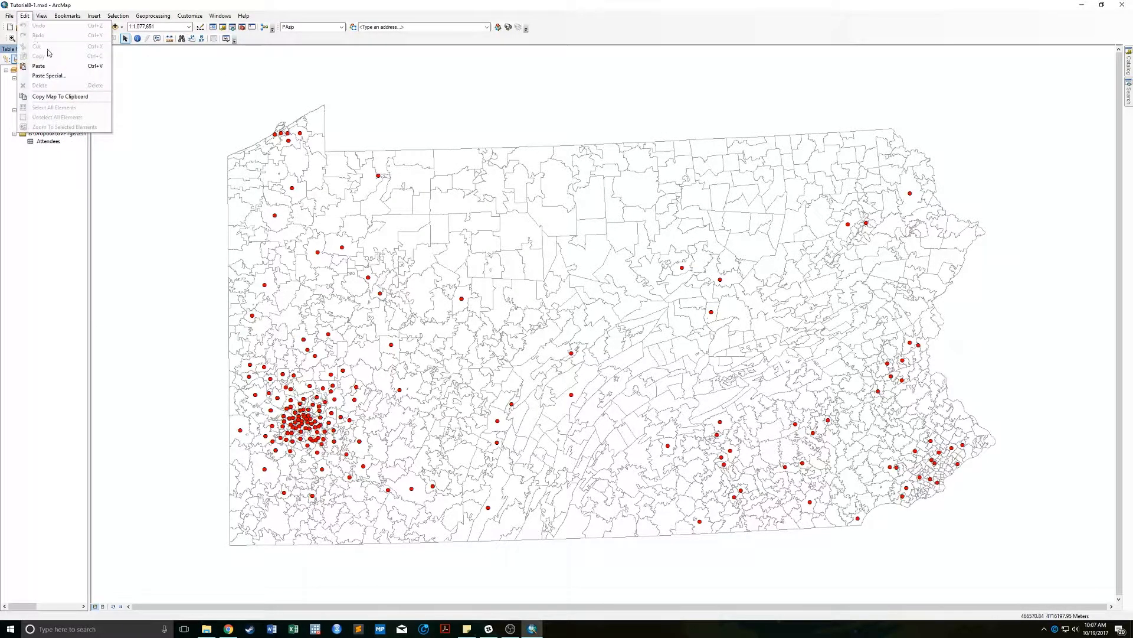
{"action": "left_click", "coordinate": [41, 68]}
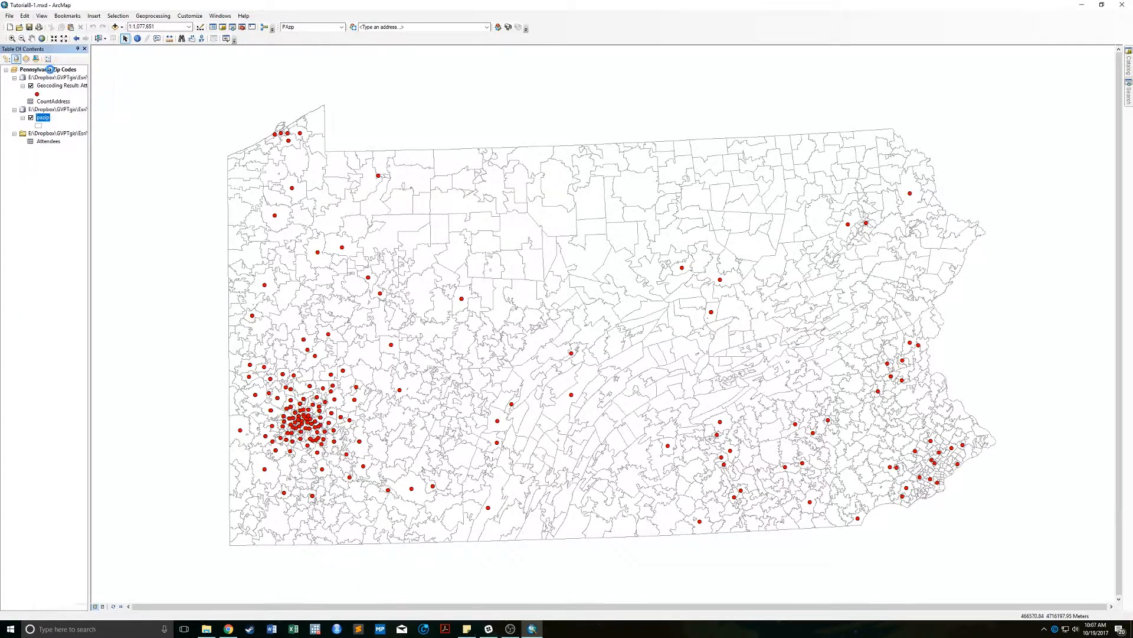
Open the pazip attribute table and confirm ZIP is a String field of length 40.
{"action": "right_click", "coordinate": [40, 117]}
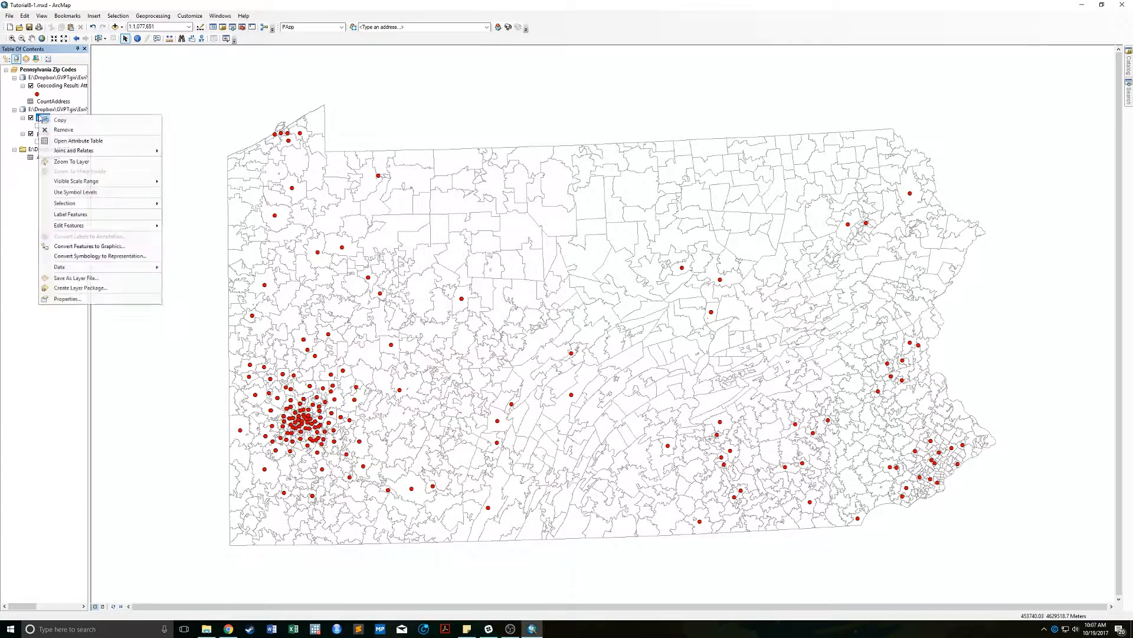
{"action": "left_click", "coordinate": [25, 214]}
{"action": "right_click", "coordinate": [40, 118]}
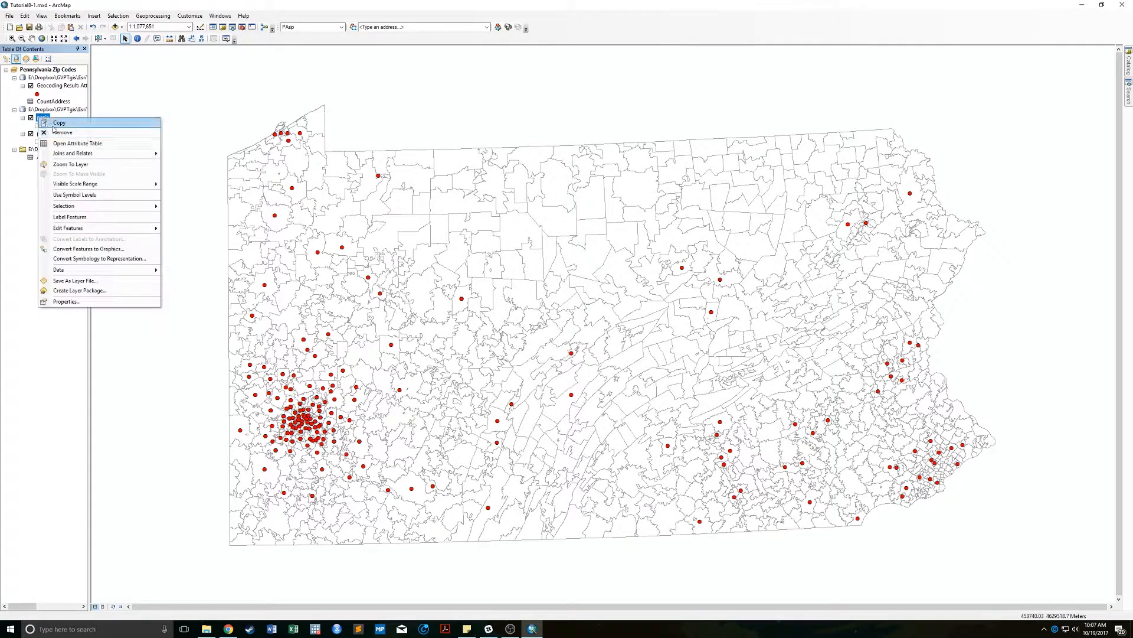
{"action": "left_click", "coordinate": [78, 140]}
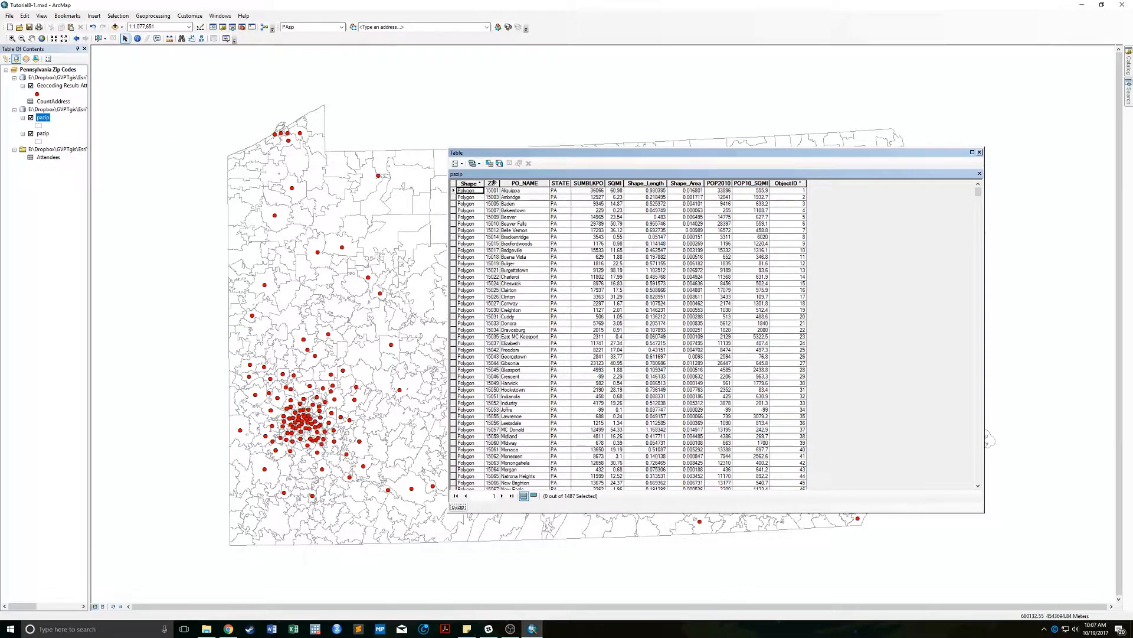
{"action": "right_click", "coordinate": [493, 183]}
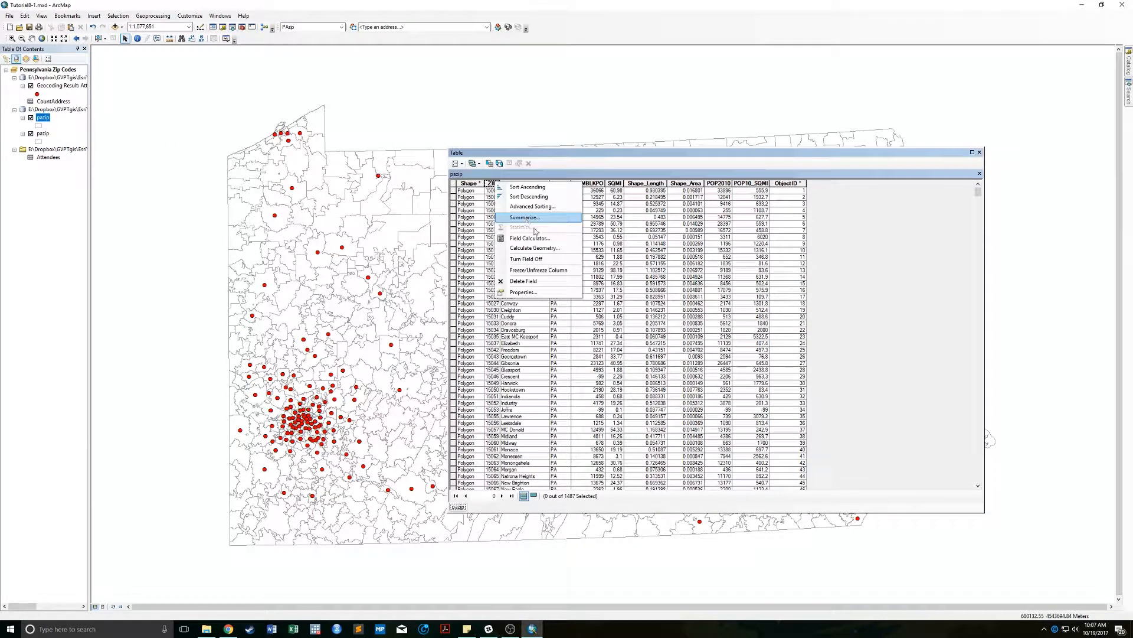
{"action": "left_click", "coordinate": [533, 292]}
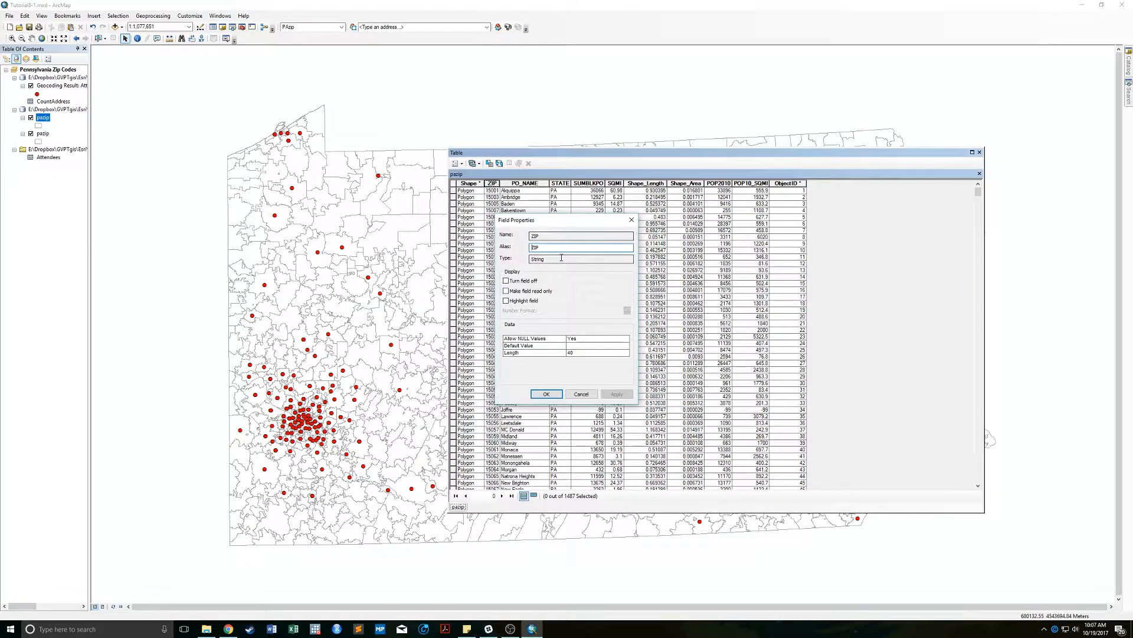
{"action": "double_click", "coordinate": [562, 258]}
{"action": "left_click", "coordinate": [582, 395]}
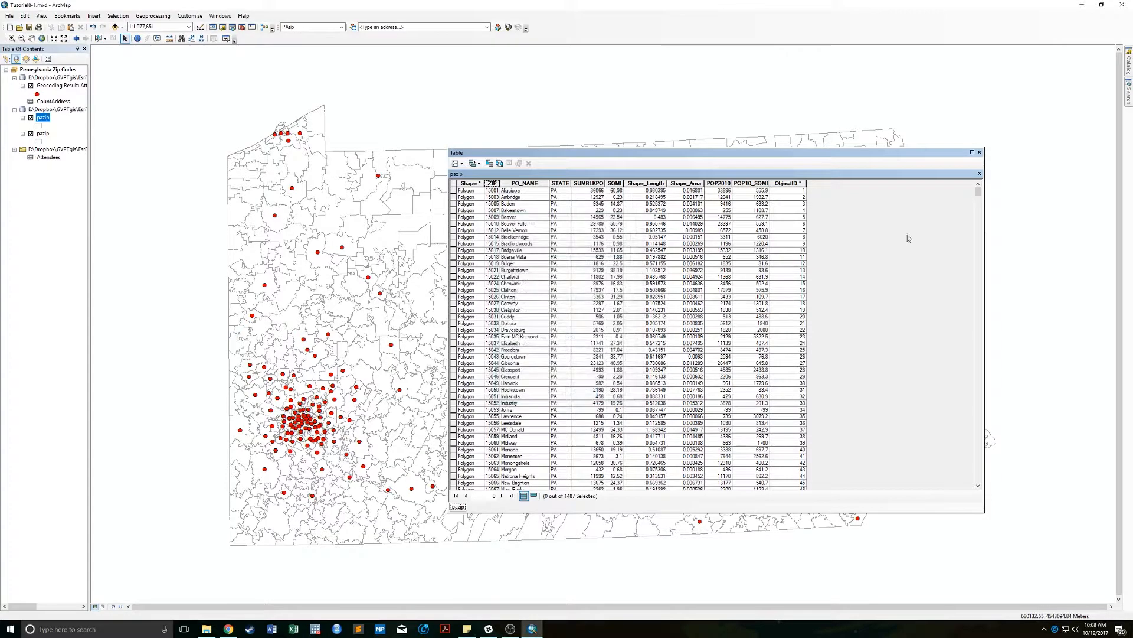
{"action": "left_click", "coordinate": [980, 152]}
{"action": "right_click", "coordinate": [50, 102]}
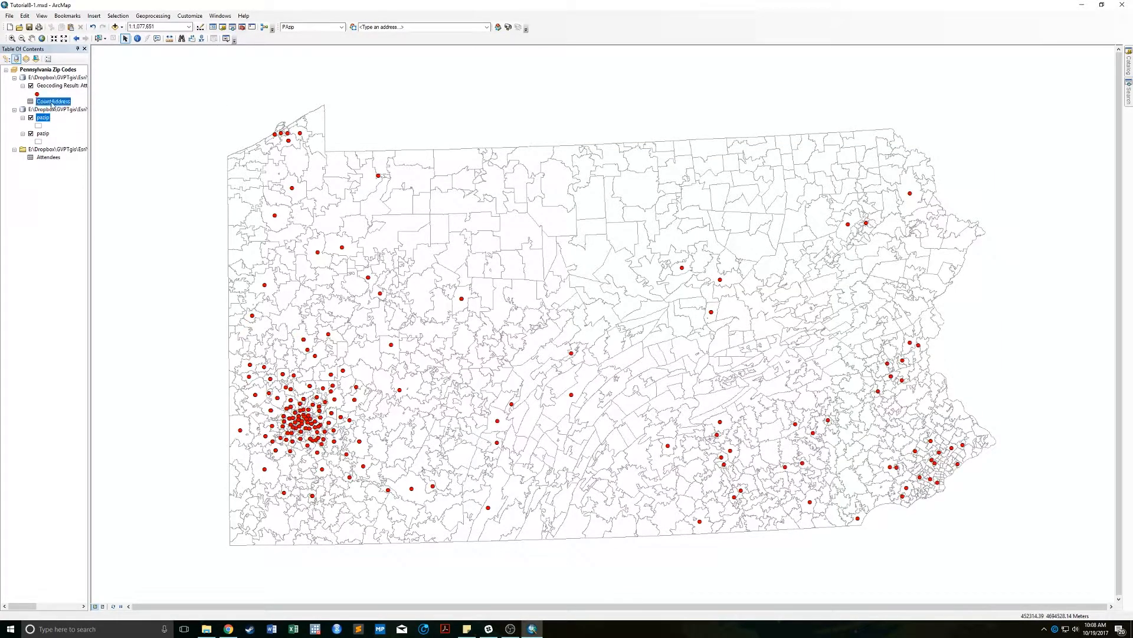
Open the CountAddress table and check the Match_addr field's properties.
{"action": "left_click", "coordinate": [86, 112]}
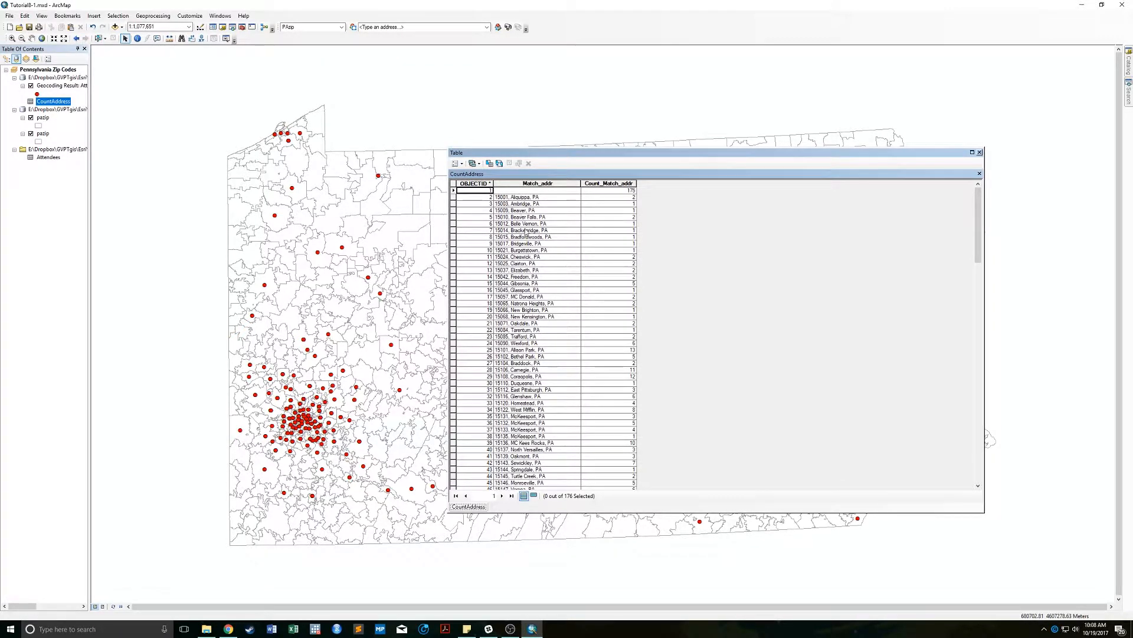
{"action": "right_click", "coordinate": [526, 184]}
{"action": "left_click", "coordinate": [553, 292]}
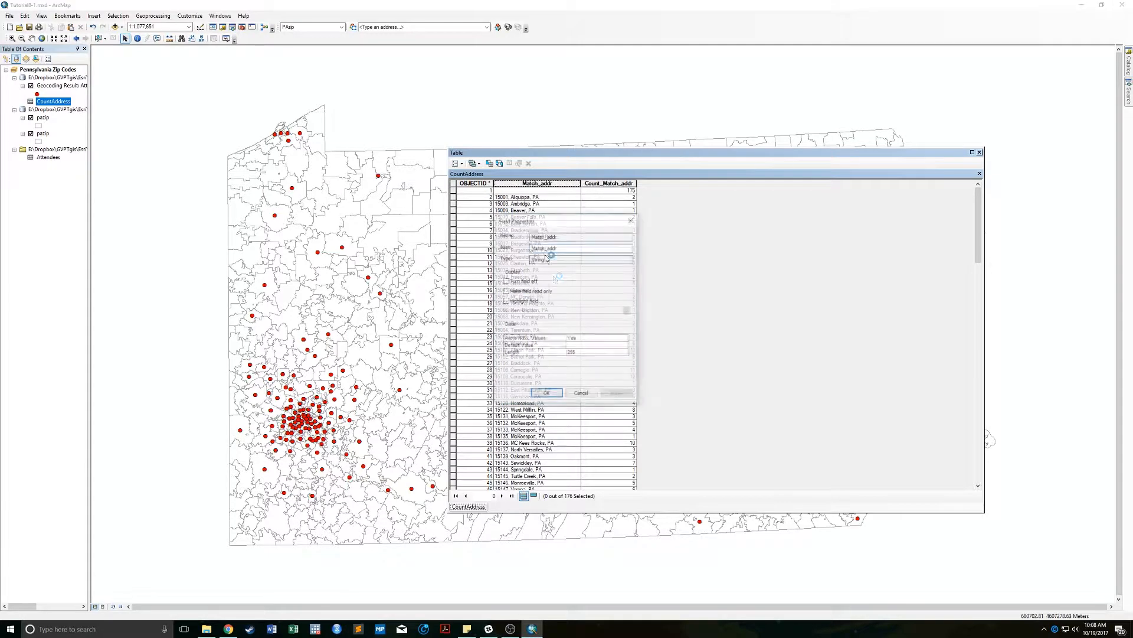
{"action": "left_click", "coordinate": [583, 393]}
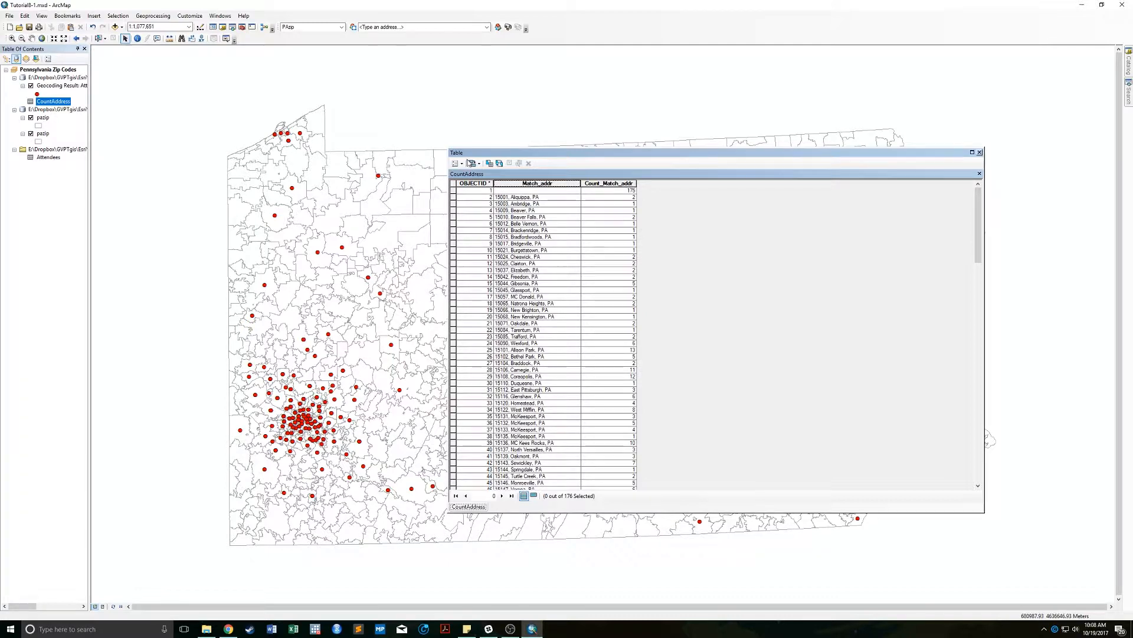
Add a new Text field named ZIPtxt to CountAddress.
{"action": "left_click", "coordinate": [460, 164]}
{"action": "left_click", "coordinate": [479, 225]}
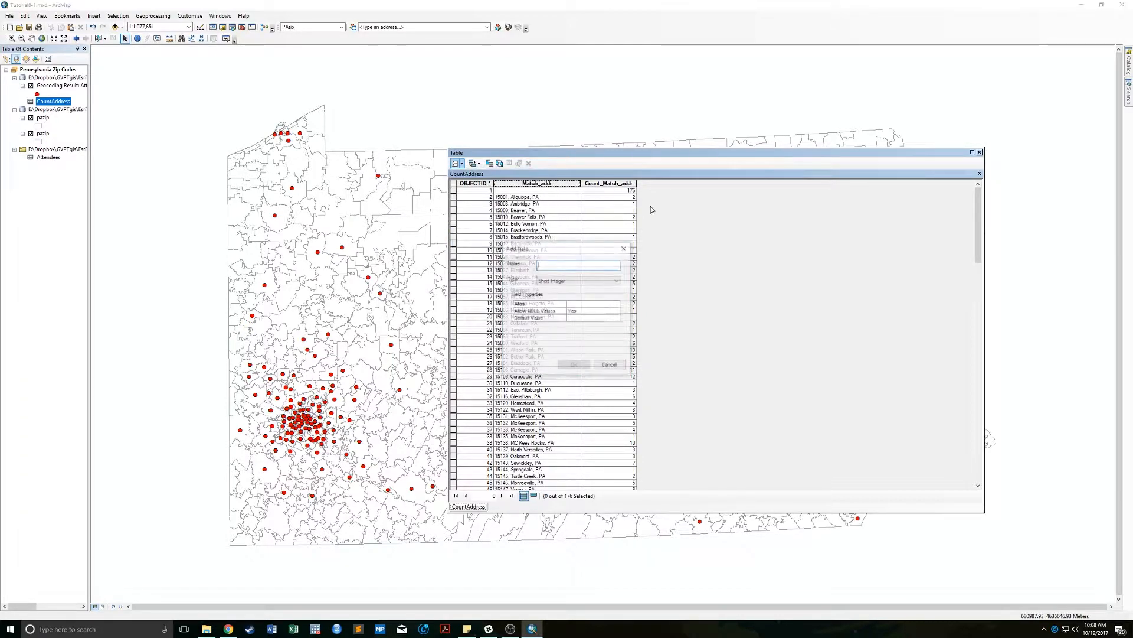
{"action": "type", "text": "ZIPbit"}
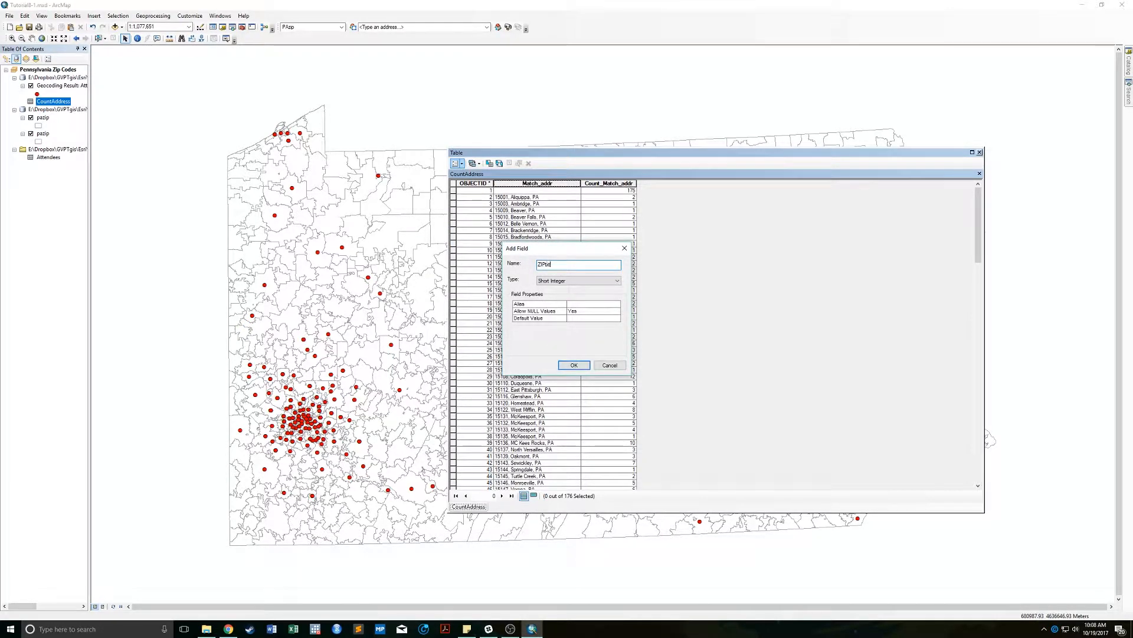
{"action": "left_click", "coordinate": [569, 282]}
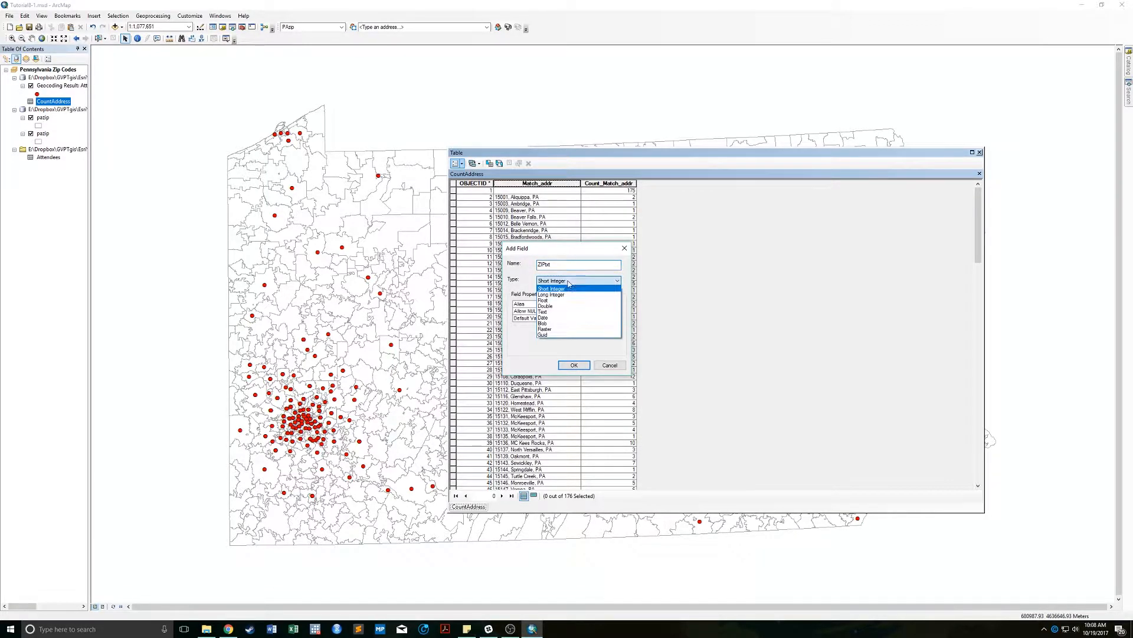
{"action": "left_click", "coordinate": [574, 313]}
{"action": "left_click", "coordinate": [579, 366]}
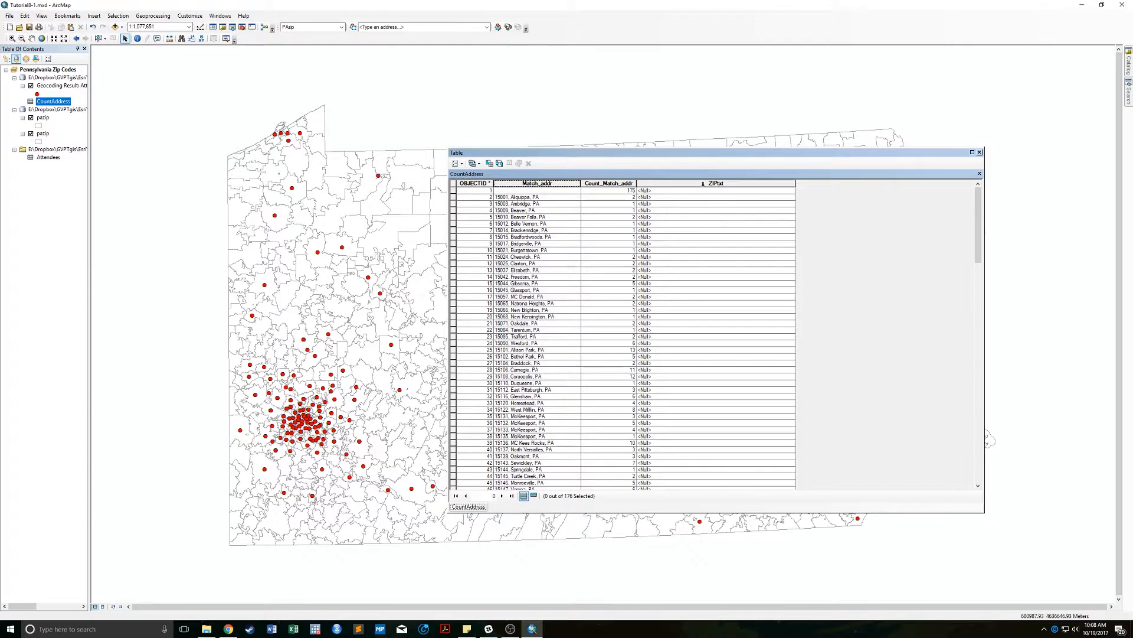
Start a Field Calculator on ZIPtxt with String type, clearing a first expression attempt.
{"action": "right_click", "coordinate": [706, 183]}
{"action": "left_click", "coordinate": [739, 242]}
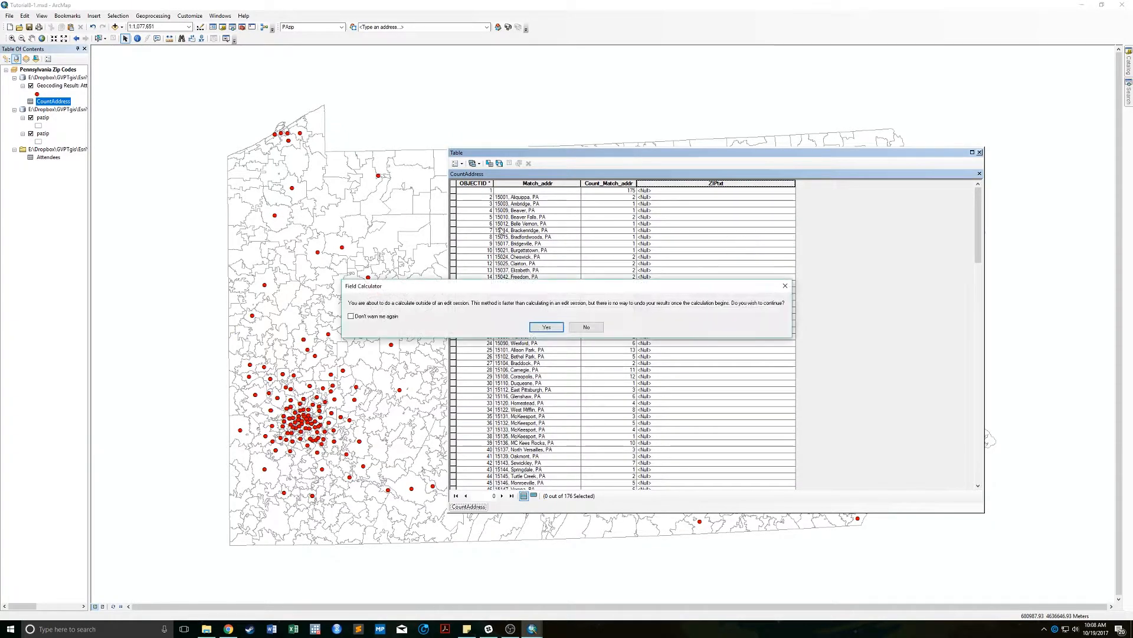
{"action": "left_click", "coordinate": [547, 327]}
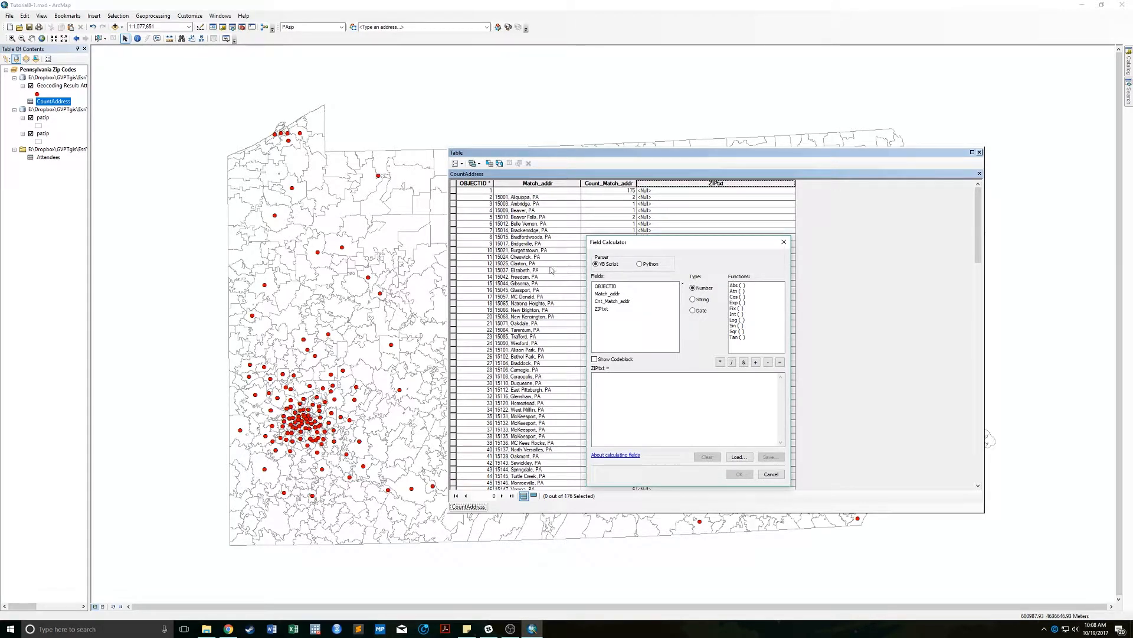
{"action": "left_click", "coordinate": [694, 300]}
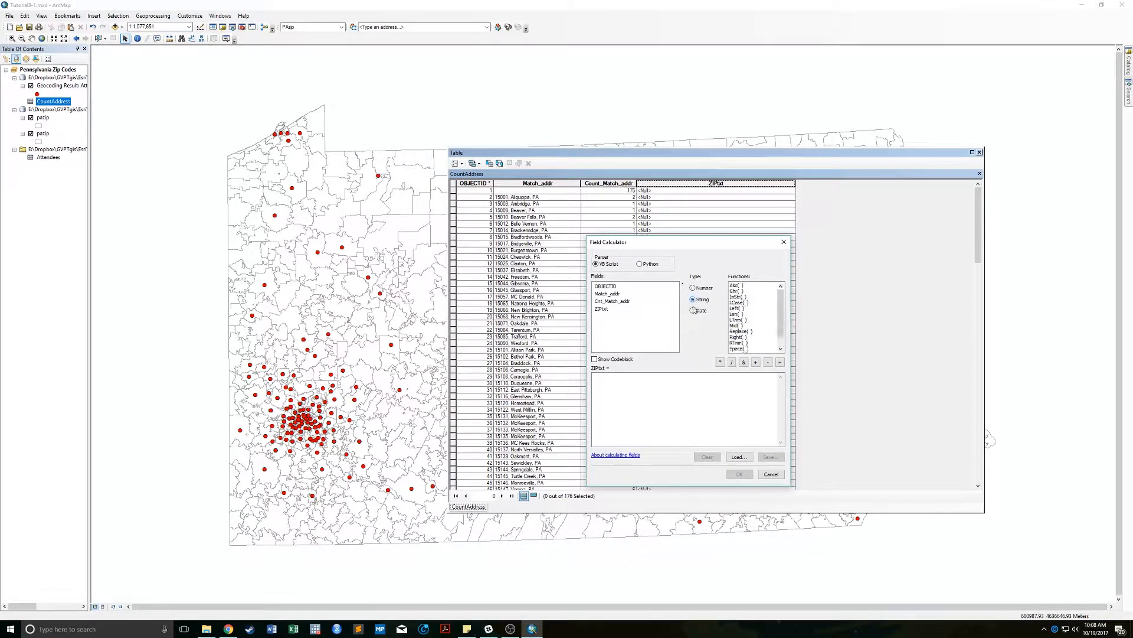
{"action": "left_click", "coordinate": [627, 396]}
{"action": "double_click", "coordinate": [608, 293]}
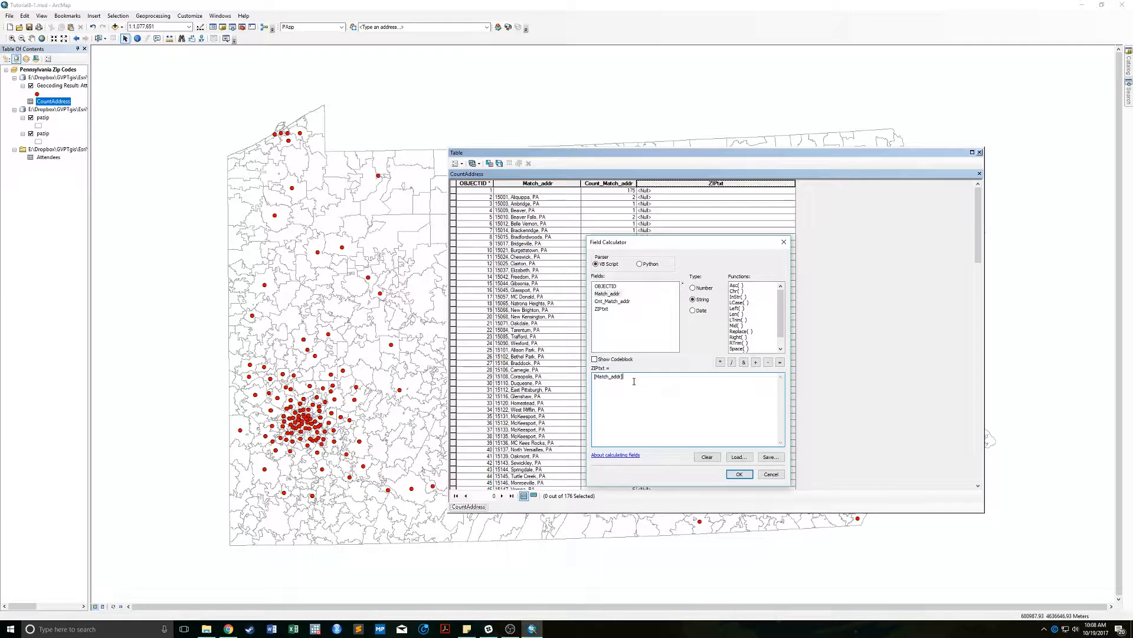
{"action": "key", "text": "ctrl+a"}
{"action": "key", "text": "Delete"}
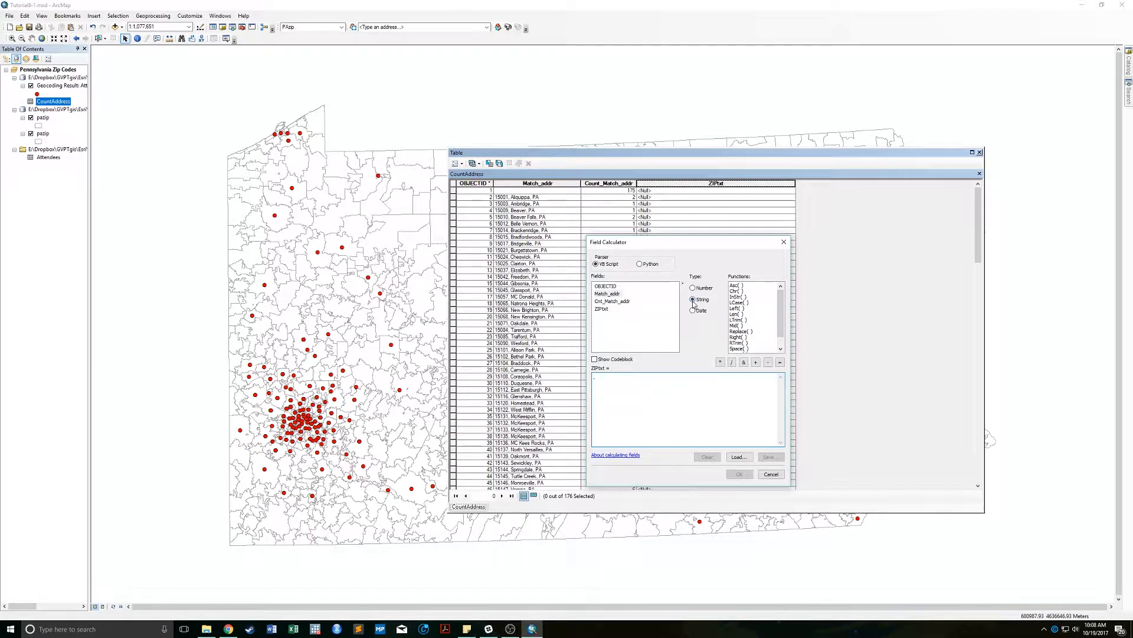
Calculate ZIPtxt as Left([Match_addr], 5), then narrow the column and close the table.
{"action": "double_click", "coordinate": [738, 308]}
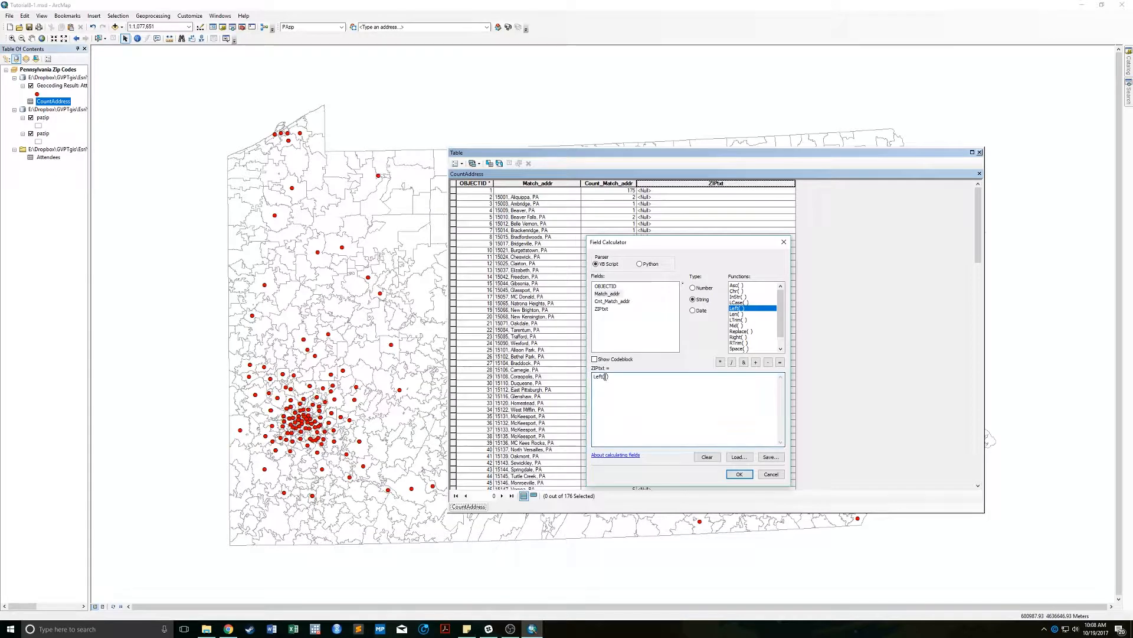
{"action": "double_click", "coordinate": [617, 295]}
{"action": "type", "text": ", 5"}
{"action": "left_click", "coordinate": [738, 476]}
{"action": "left_click", "coordinate": [739, 474]}
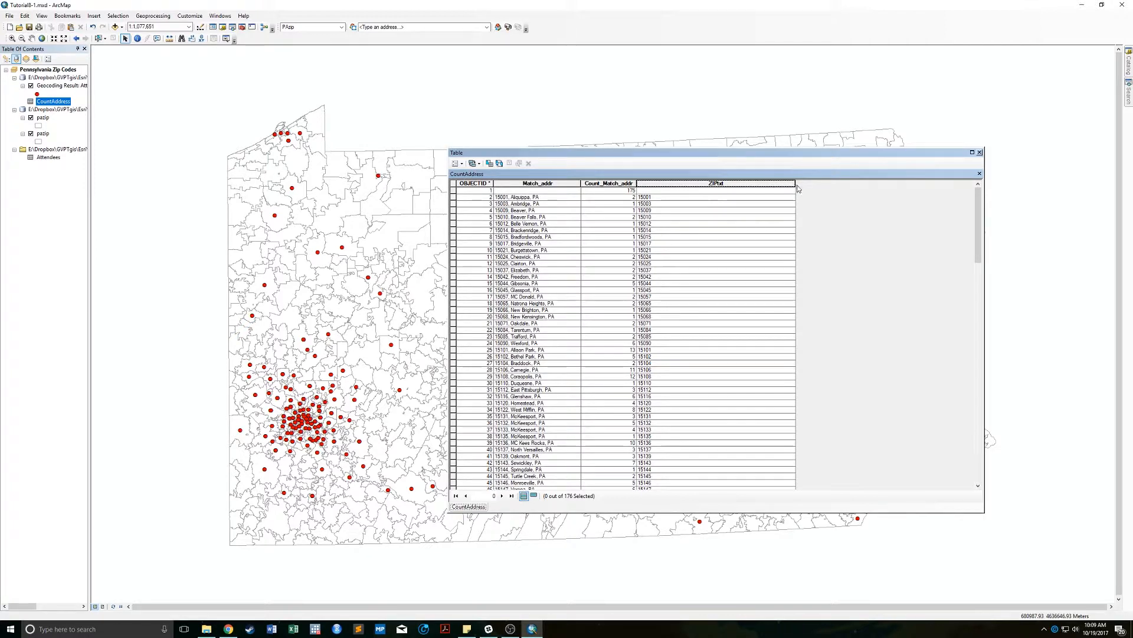
{"action": "left_click_drag", "start_coordinate": [795, 184], "coordinate": [655, 204]}
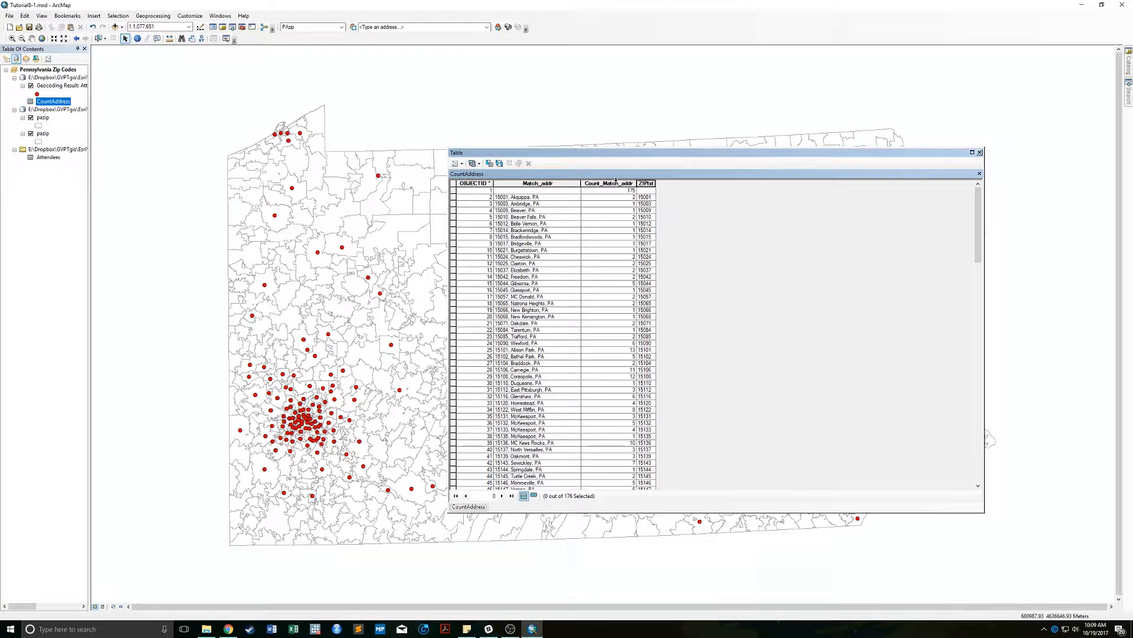
{"action": "left_click", "coordinate": [980, 152]}
Join CountAddress to pazip, matching the layer's ZIP field to CountAddress's ZIPtxt field.
{"action": "right_click", "coordinate": [44, 118]}
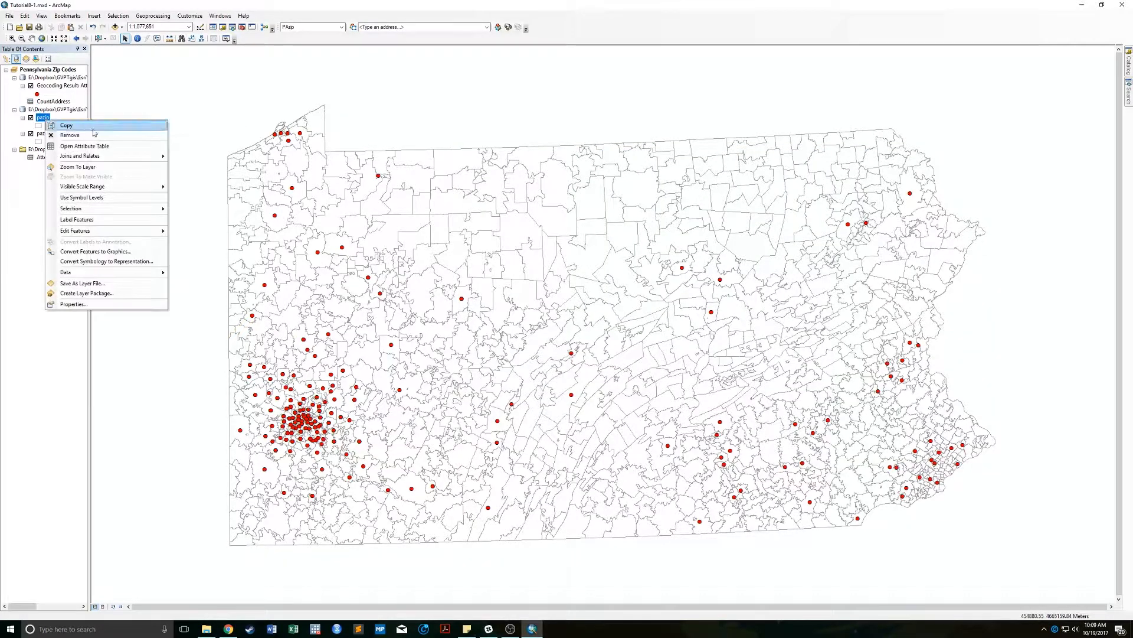
{"action": "mouse_move", "coordinate": [136, 156]}
{"action": "left_click", "coordinate": [189, 156]}
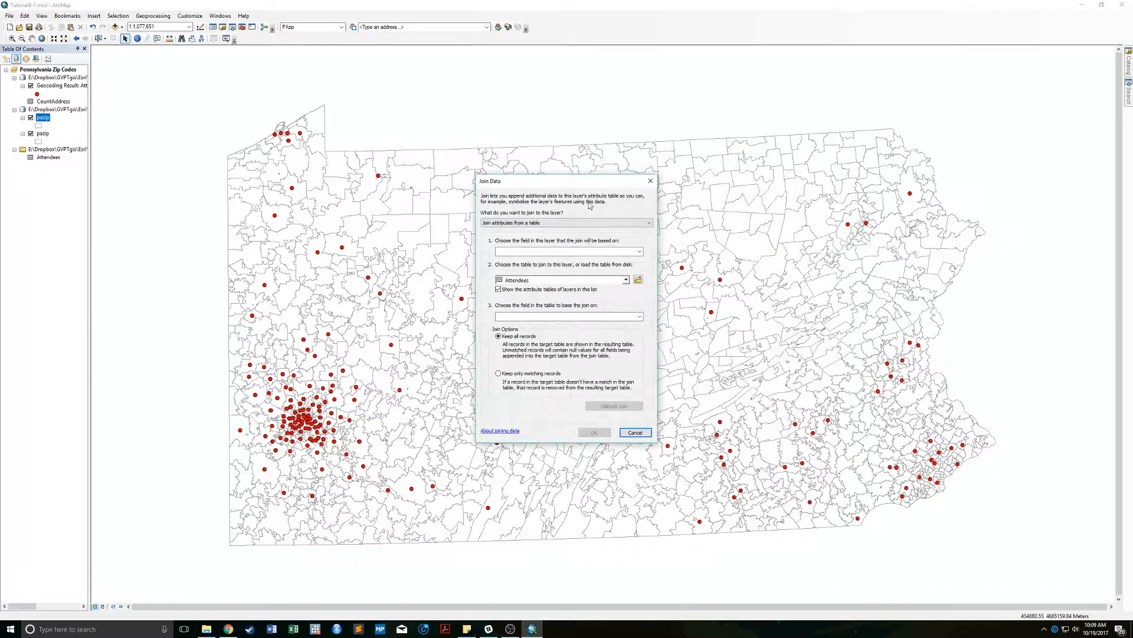
{"action": "left_click", "coordinate": [577, 253]}
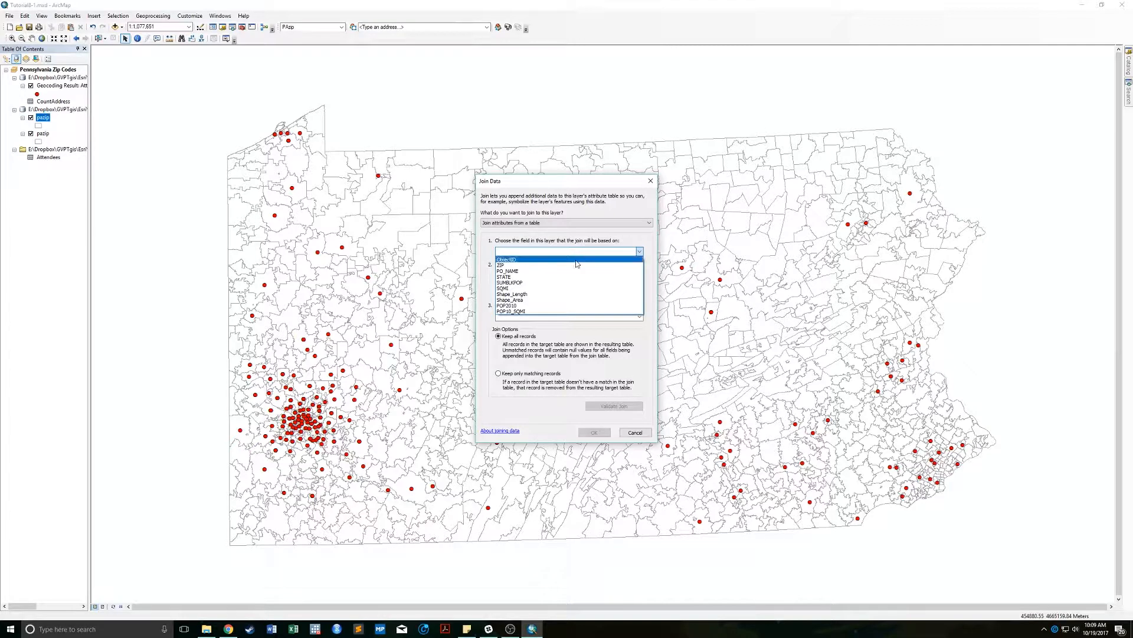
{"action": "left_click", "coordinate": [553, 266]}
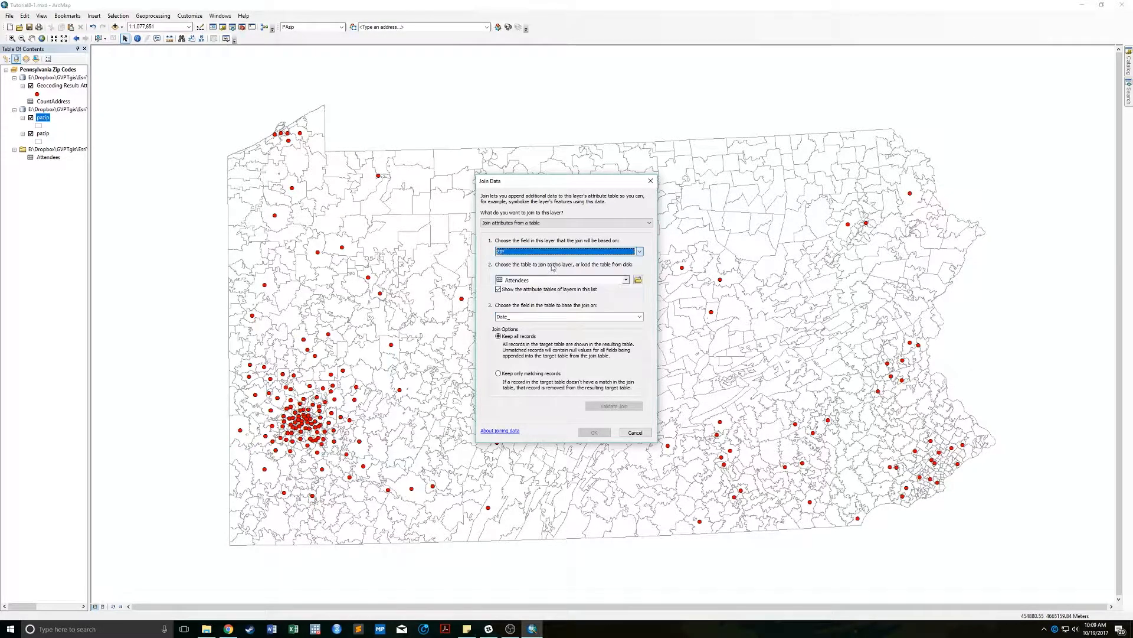
{"action": "left_click", "coordinate": [543, 281]}
{"action": "left_click", "coordinate": [542, 298]}
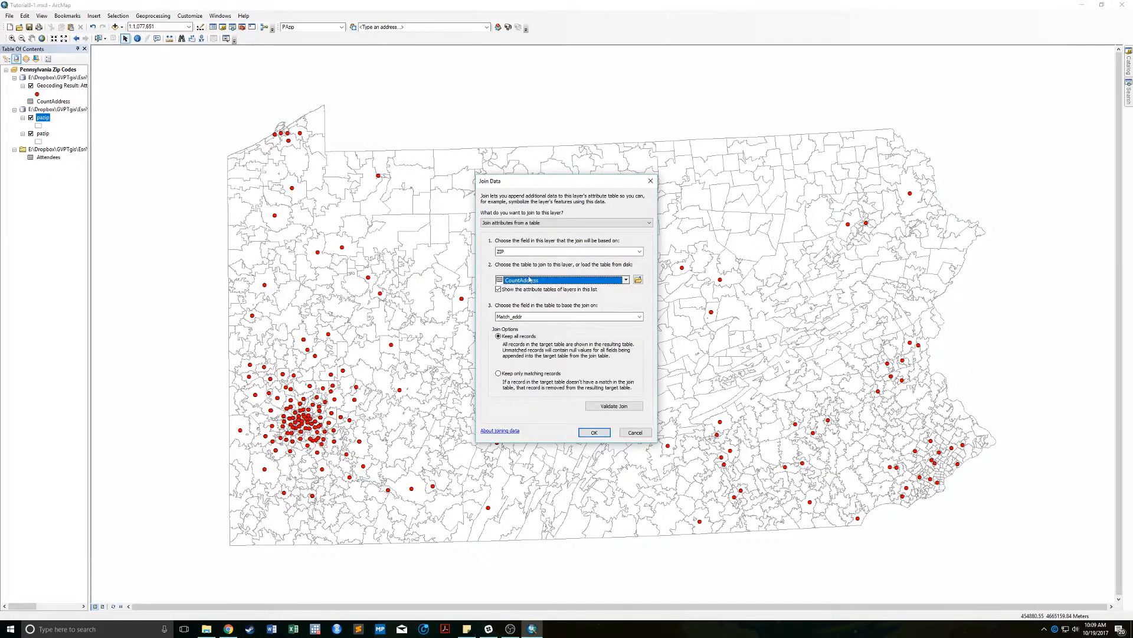
{"action": "left_click", "coordinate": [543, 317]}
{"action": "left_click", "coordinate": [515, 334]}
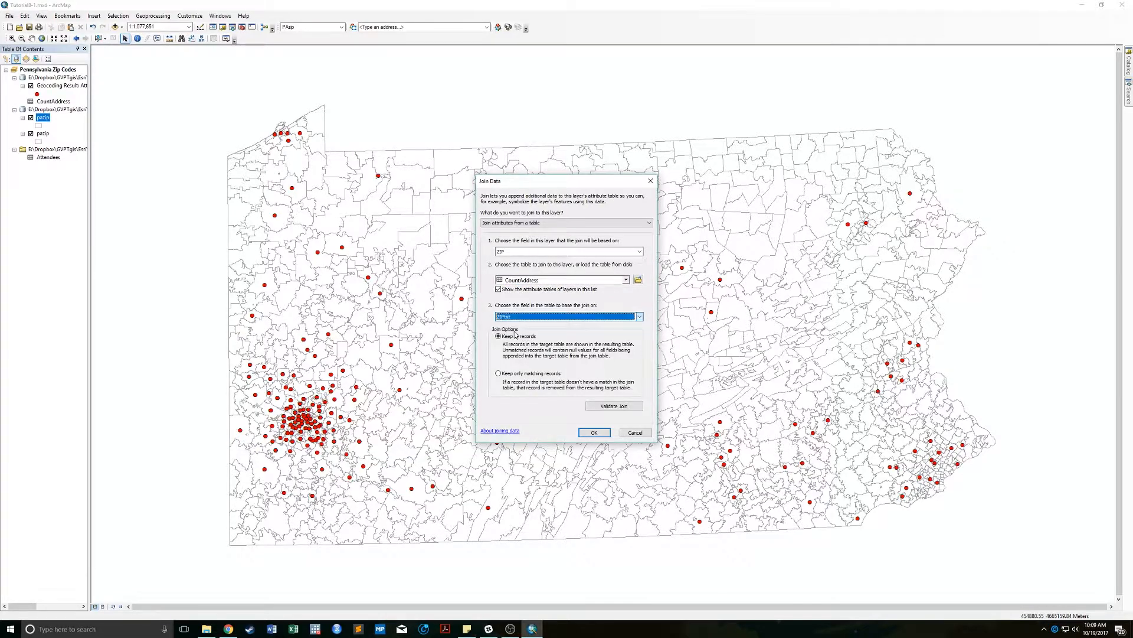
{"action": "left_click", "coordinate": [596, 431]}
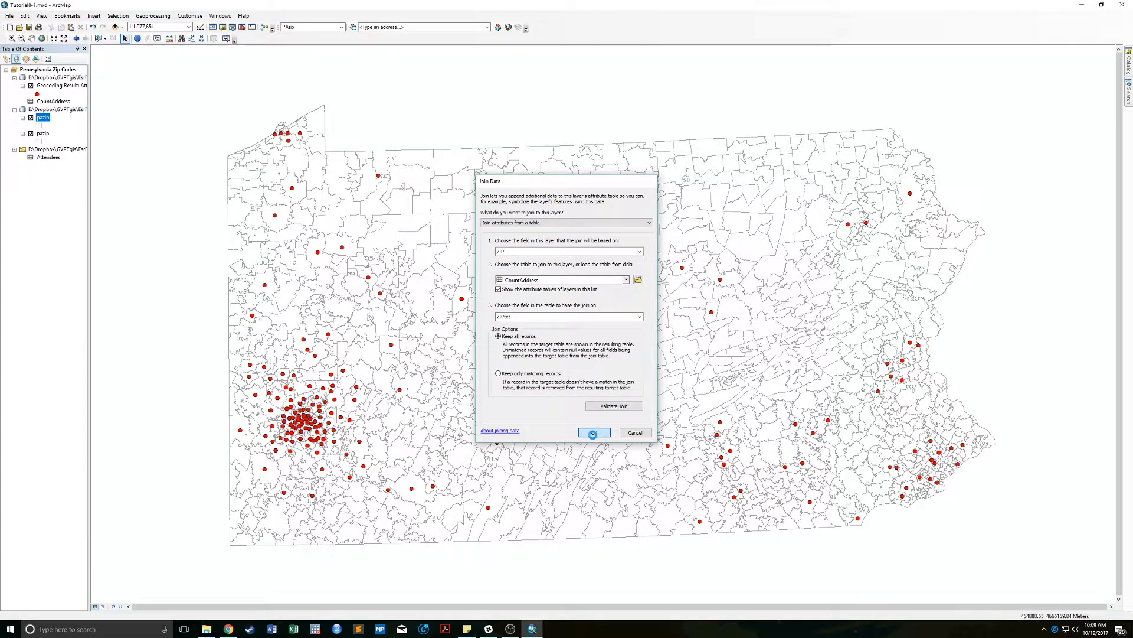
Symbolize pazip with graduated symbols by Count_Match_addr using Quantile classification.
{"action": "right_click", "coordinate": [49, 120]}
{"action": "left_click", "coordinate": [111, 298]}
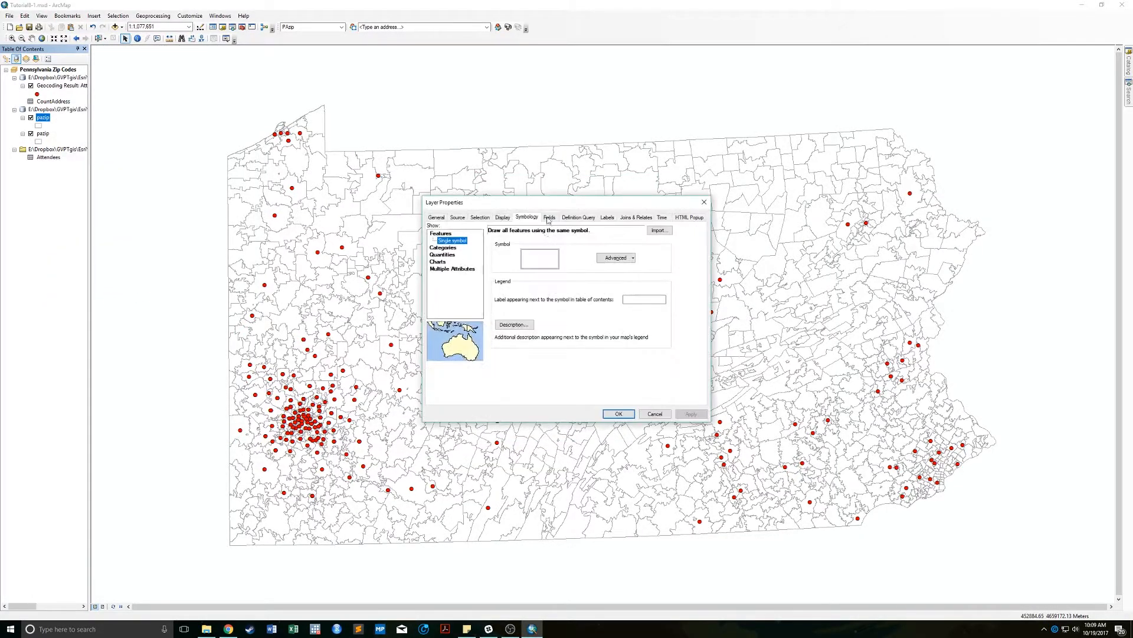
{"action": "left_click", "coordinate": [443, 255]}
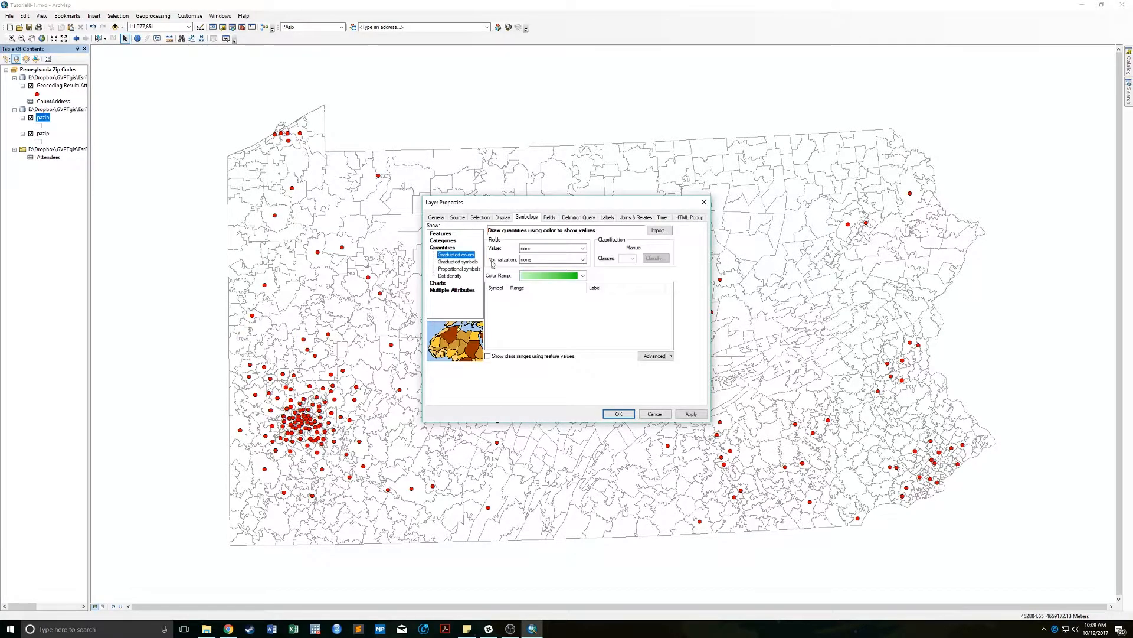
{"action": "left_click", "coordinate": [460, 263]}
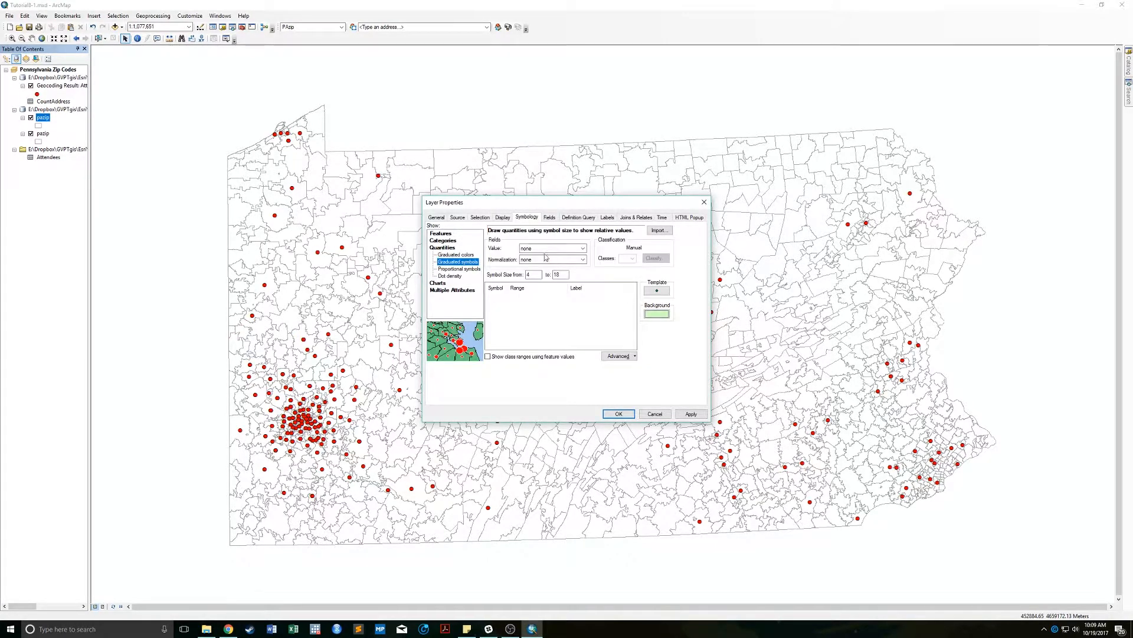
{"action": "left_click", "coordinate": [543, 249]}
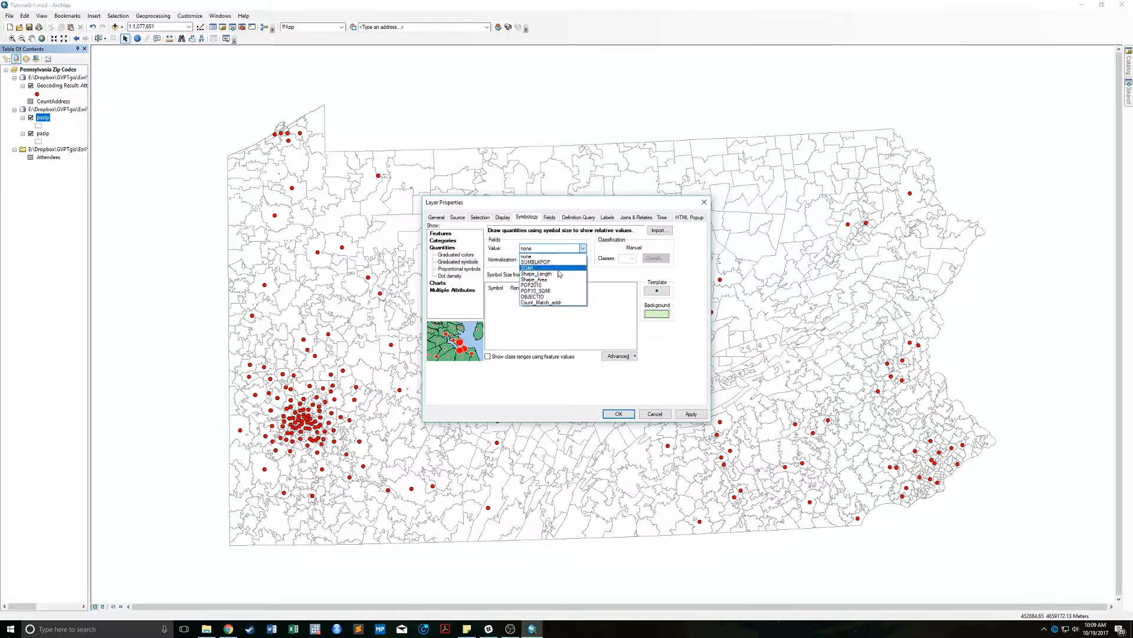
{"action": "left_click", "coordinate": [555, 302]}
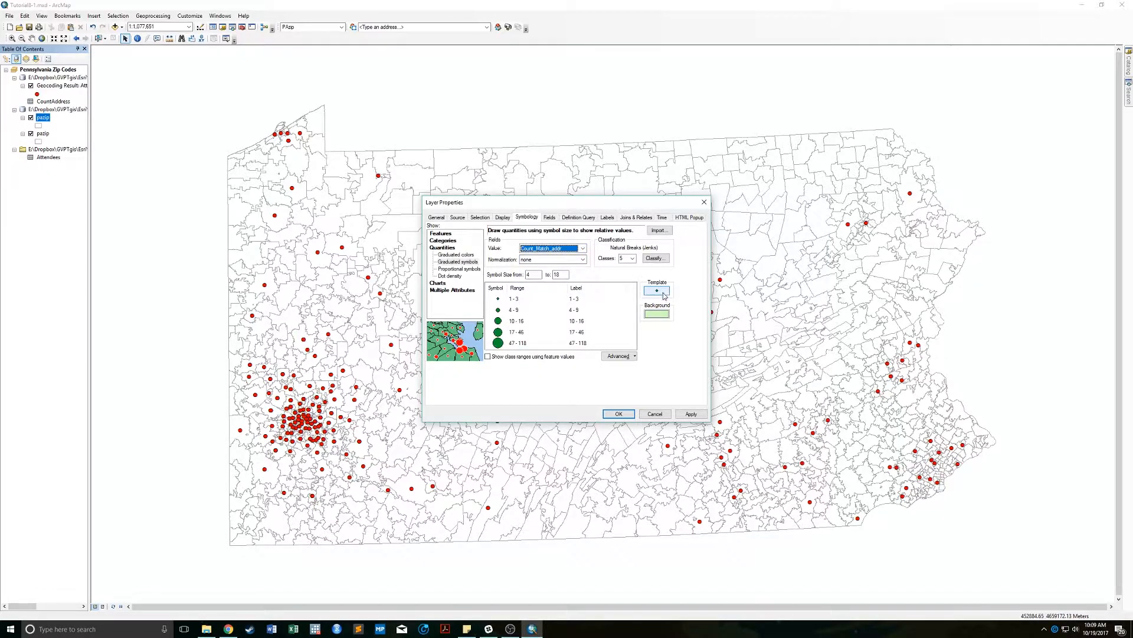
{"action": "left_click", "coordinate": [655, 258]}
{"action": "left_click", "coordinate": [487, 228]}
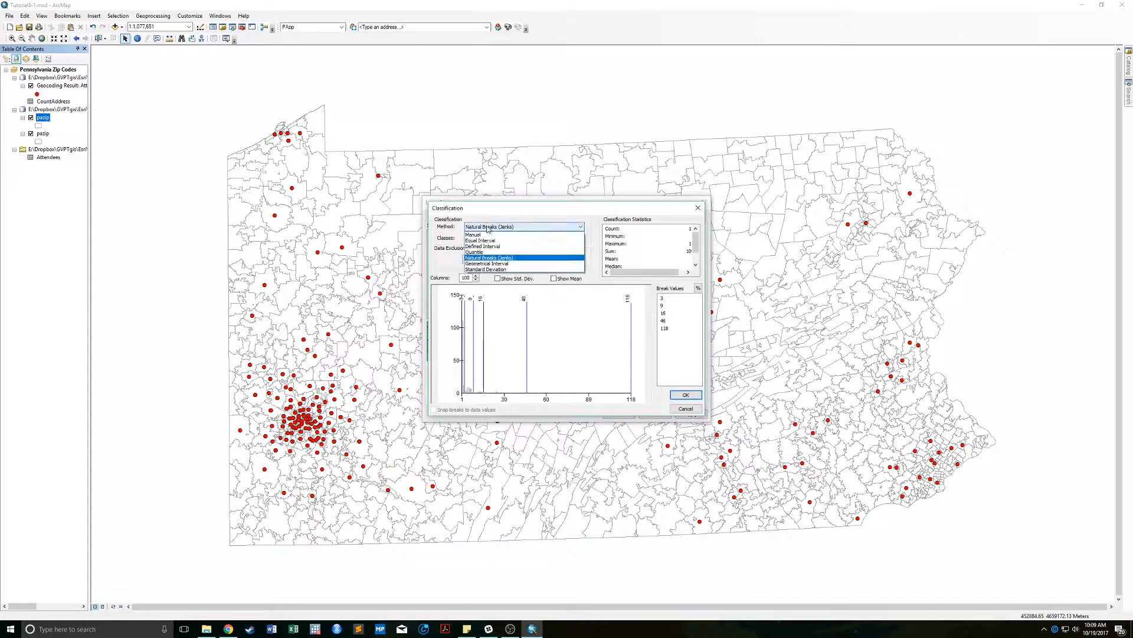
{"action": "left_click", "coordinate": [488, 252]}
{"action": "left_click", "coordinate": [685, 395]}
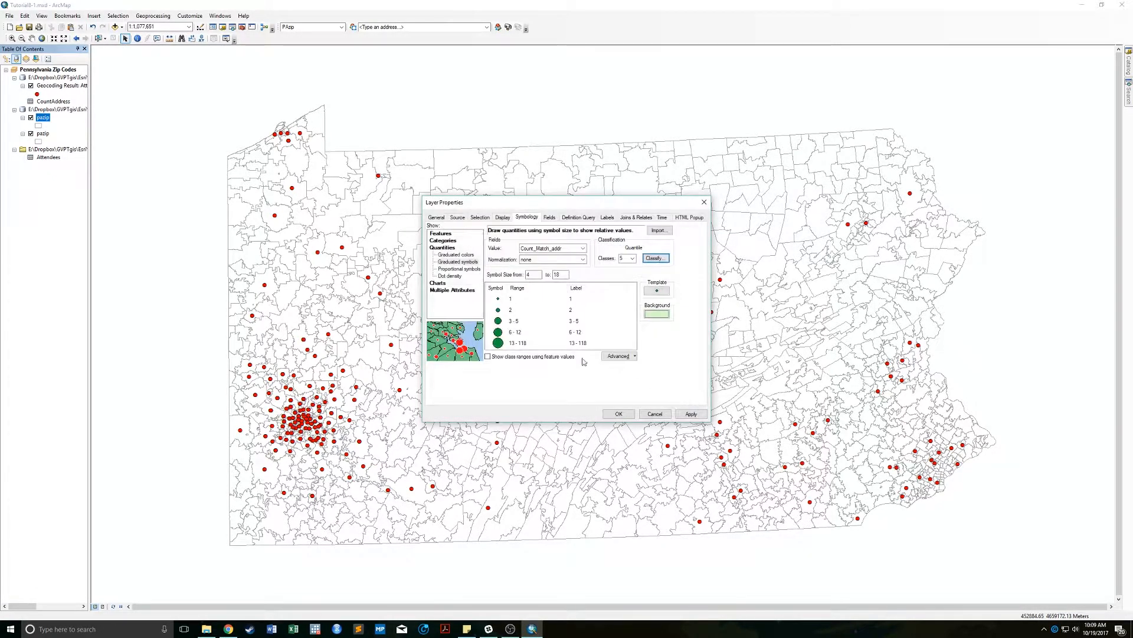
Make the graduated template symbol red and apply the symbology.
{"action": "left_click", "coordinate": [657, 290]}
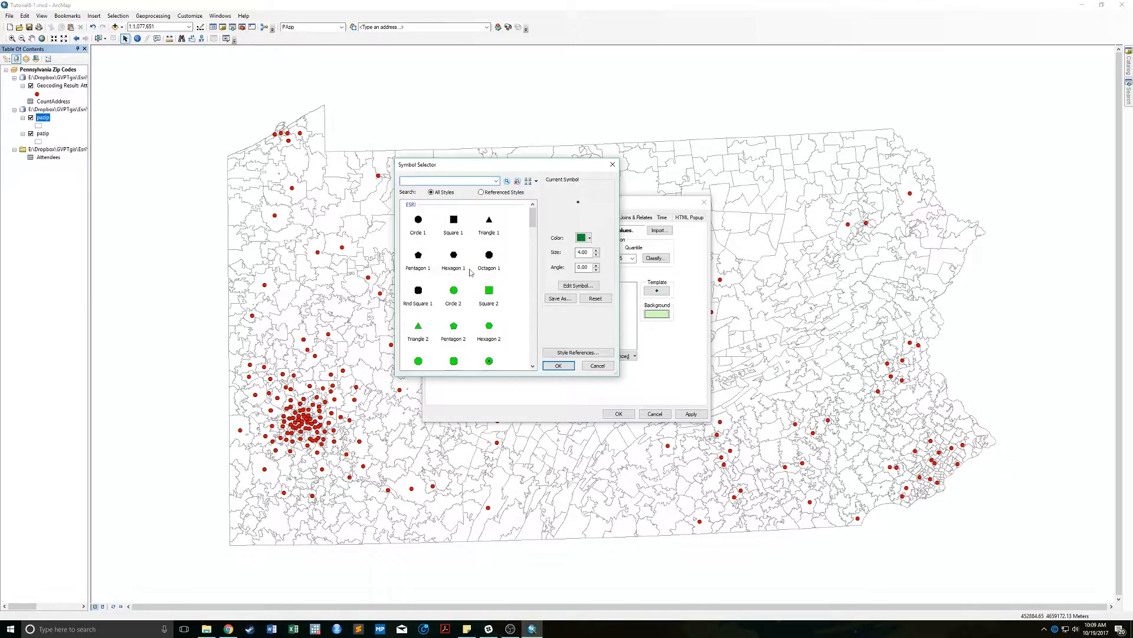
{"action": "left_click", "coordinate": [584, 237]}
{"action": "left_click", "coordinate": [589, 286]}
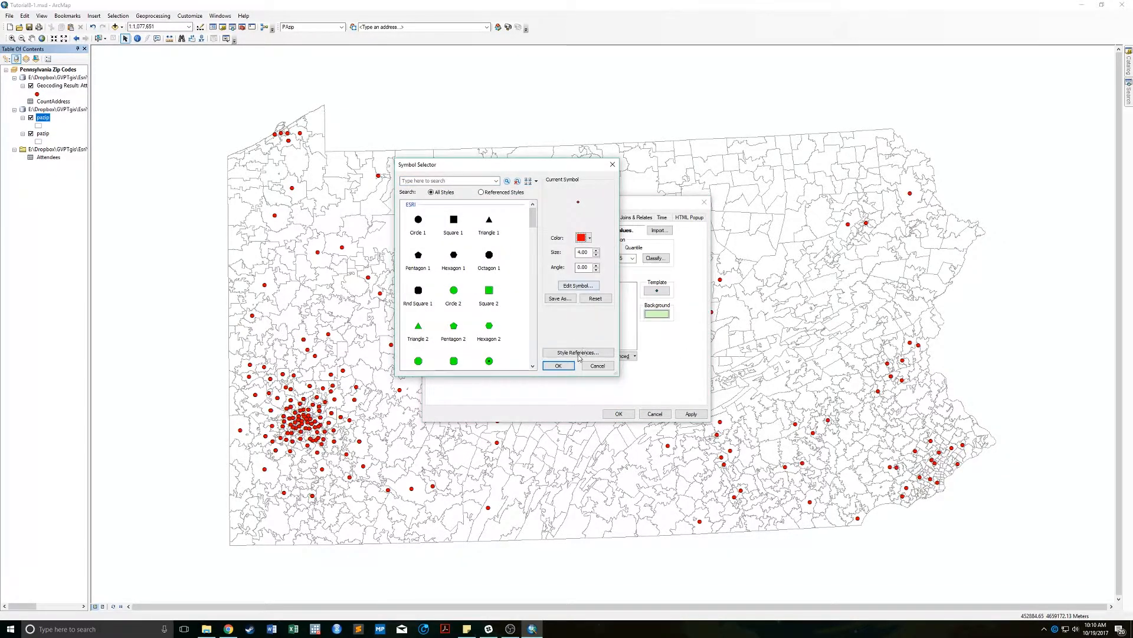
{"action": "left_click", "coordinate": [558, 366]}
{"action": "left_click", "coordinate": [618, 414]}
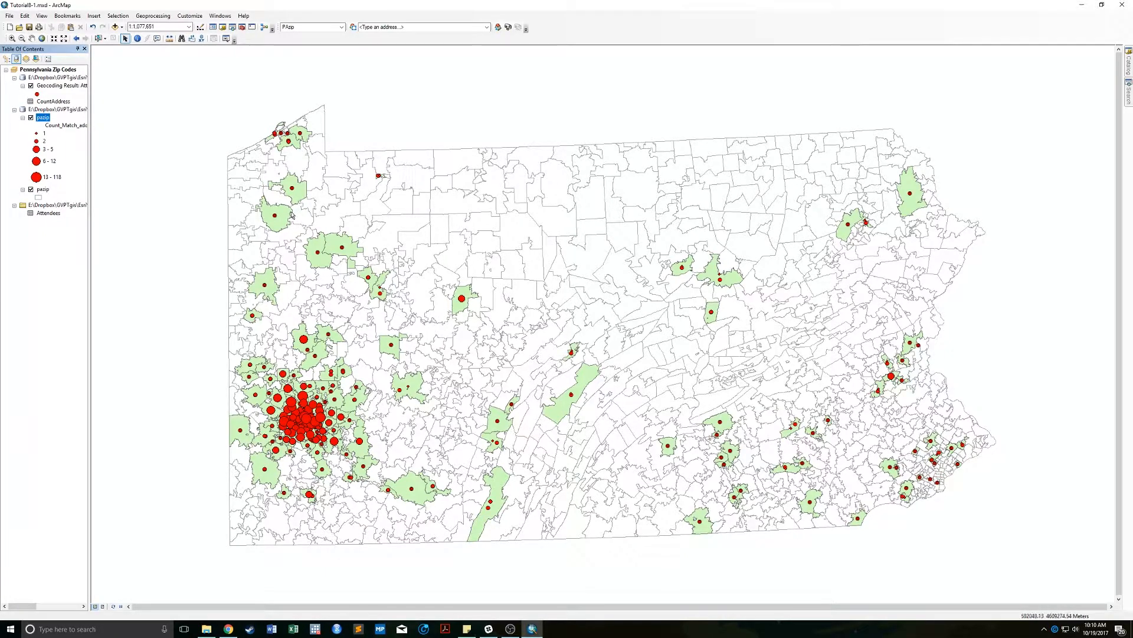
Set pazip's background symbol to Hollow with a grey outline and apply it.
{"action": "right_click", "coordinate": [41, 118]}
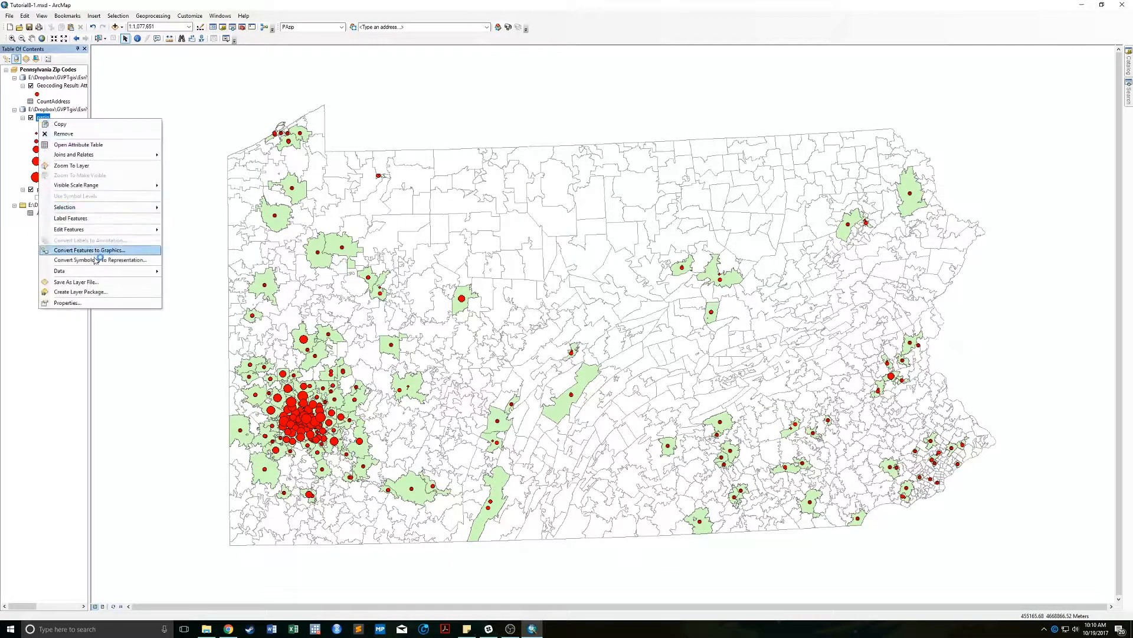
{"action": "left_click", "coordinate": [83, 305]}
{"action": "left_click", "coordinate": [657, 314]}
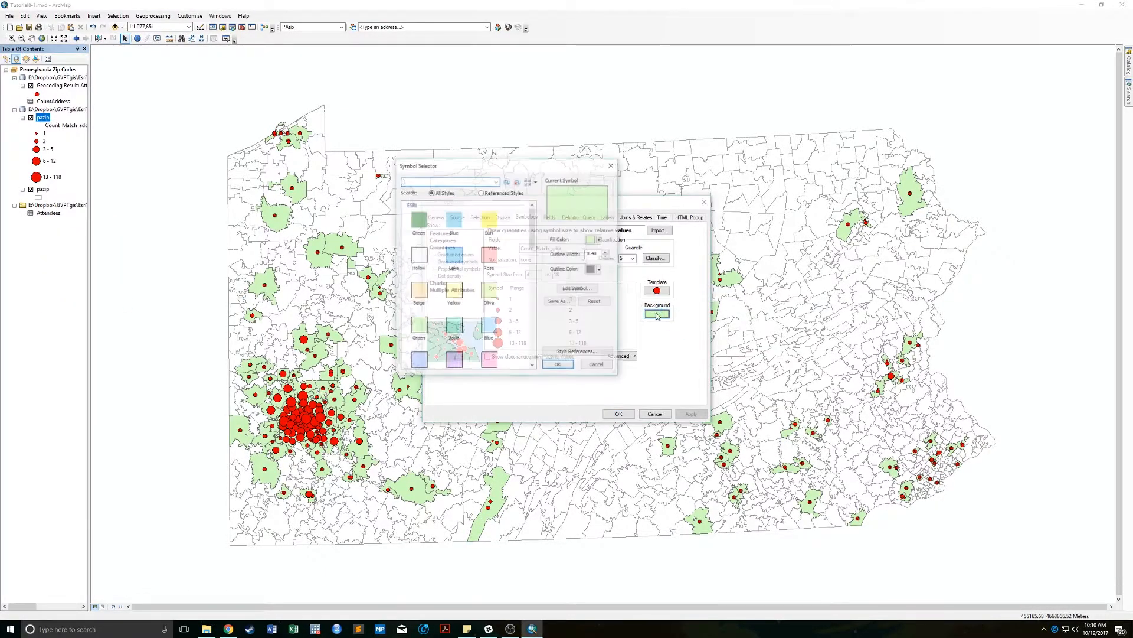
{"action": "left_click", "coordinate": [418, 255]}
{"action": "left_click", "coordinate": [598, 269]}
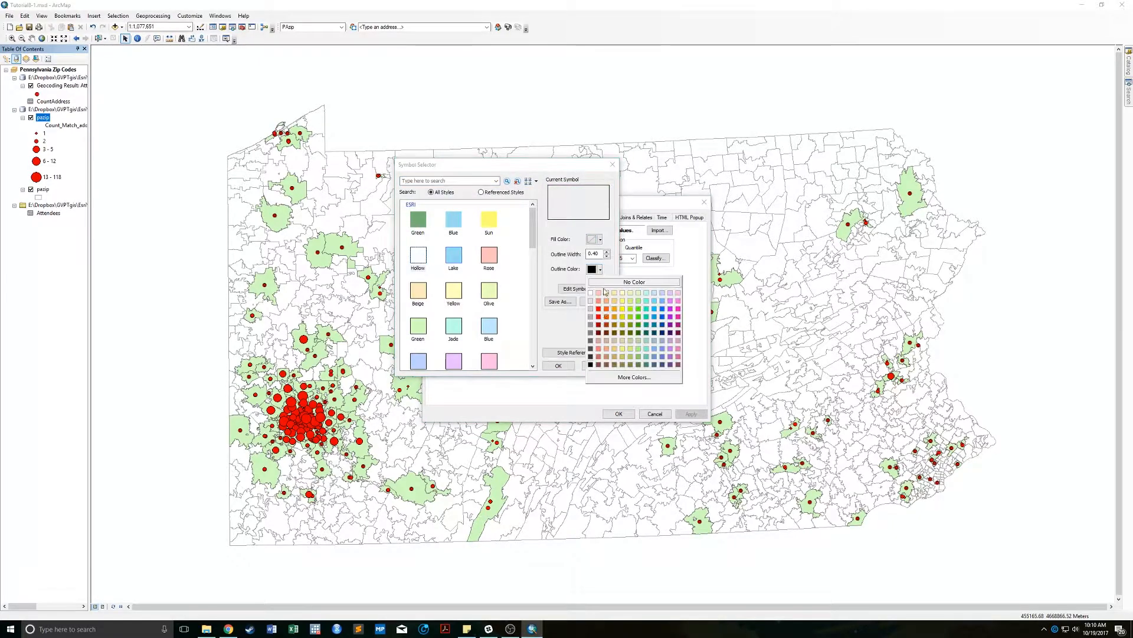
{"action": "left_click", "coordinate": [600, 338]}
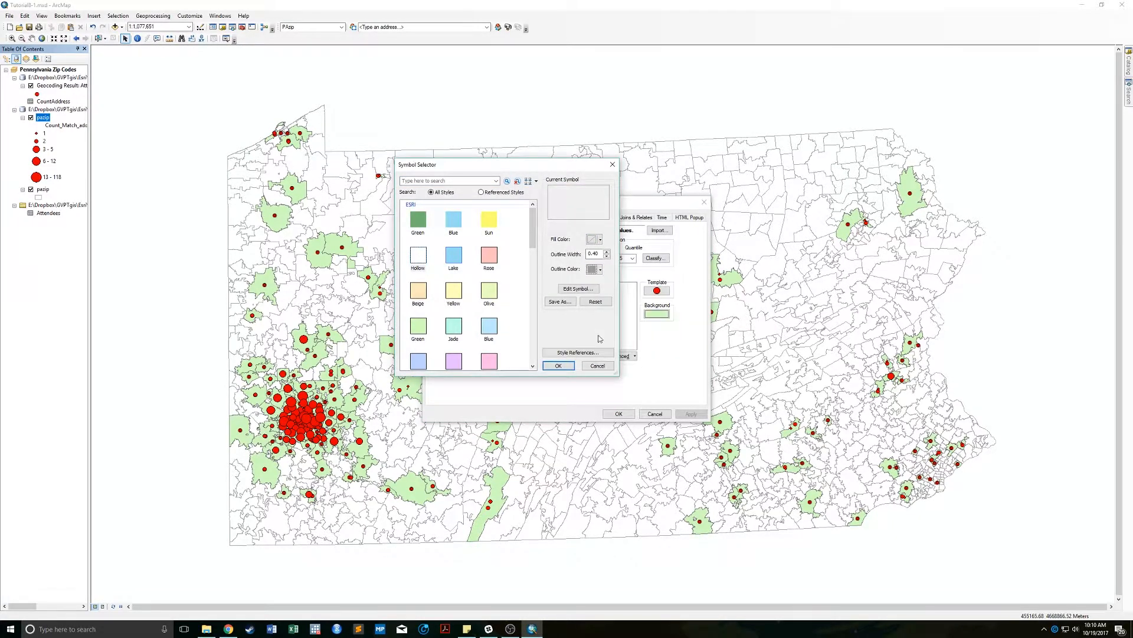
{"action": "left_click", "coordinate": [558, 366]}
{"action": "left_click", "coordinate": [619, 413]}
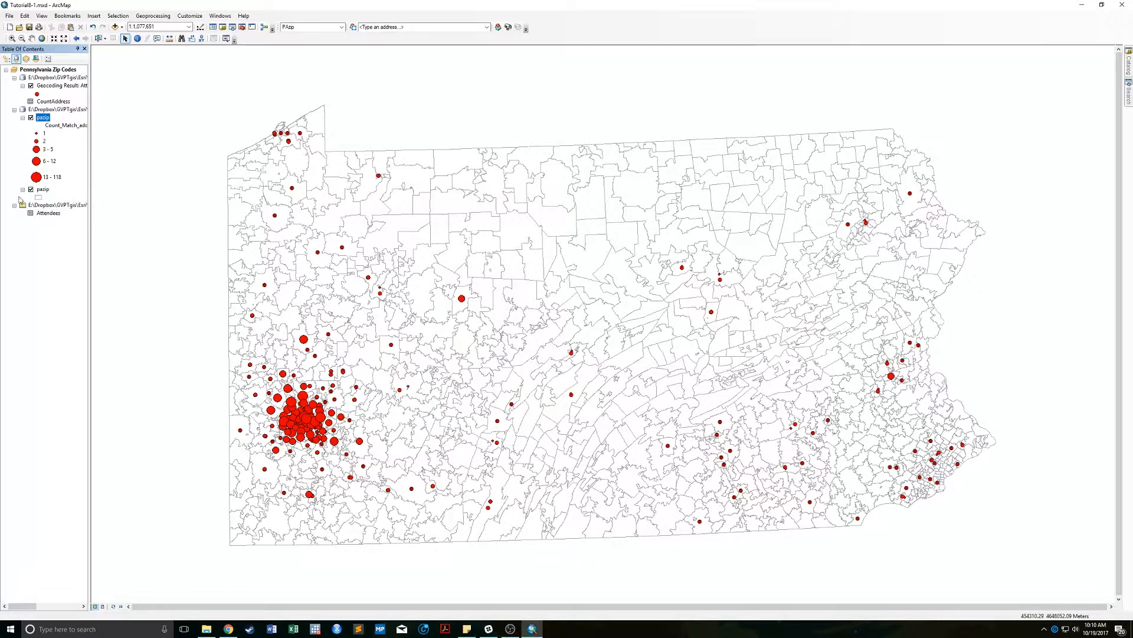
Hide the geocoded attendee points and zoom in on the Pittsburgh cluster.
{"action": "left_click", "coordinate": [32, 85]}
{"action": "left_click", "coordinate": [12, 38]}
{"action": "left_click_drag", "start_coordinate": [248, 352], "coordinate": [374, 485]}
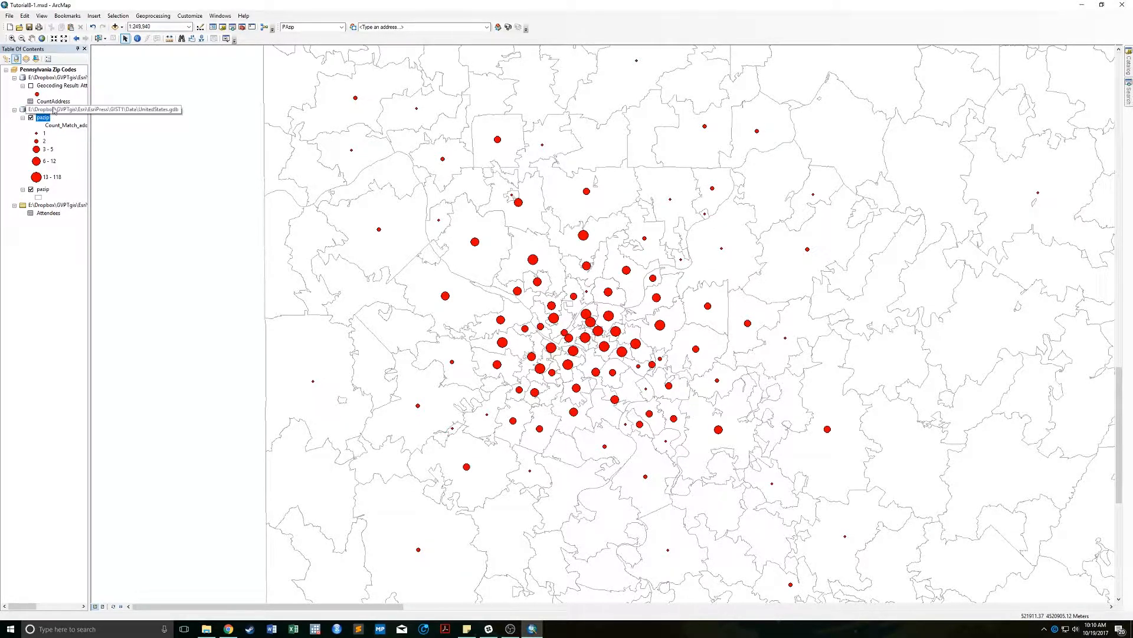
Show the attendee points, hide pazip circles, return to full extent, and select Geocoding Result.
{"action": "left_click", "coordinate": [31, 86]}
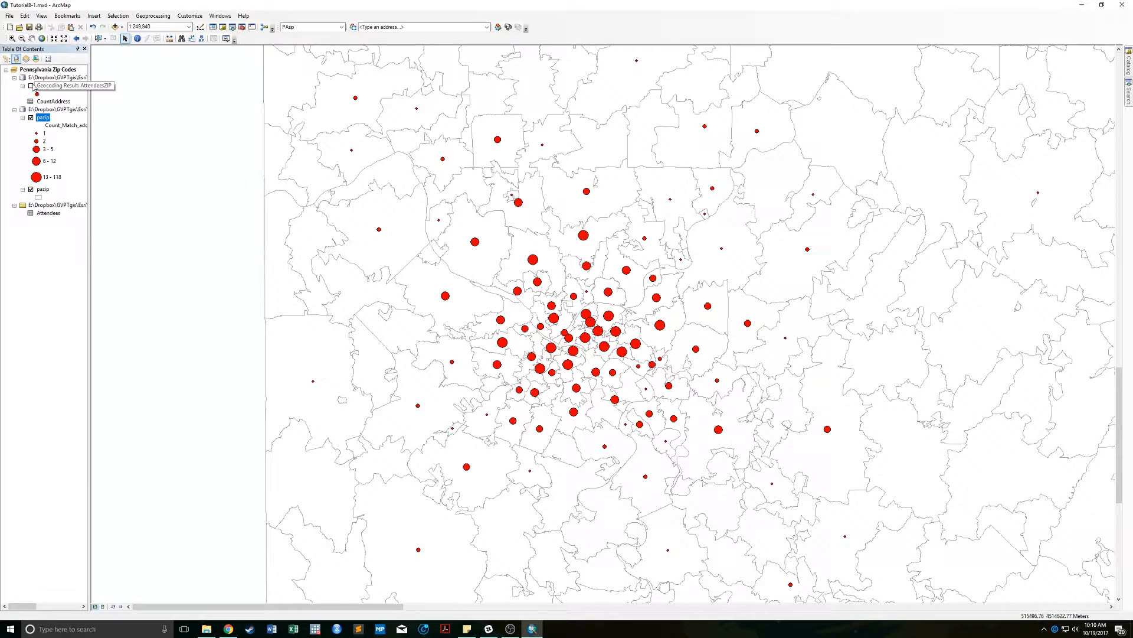
{"action": "left_click", "coordinate": [31, 118]}
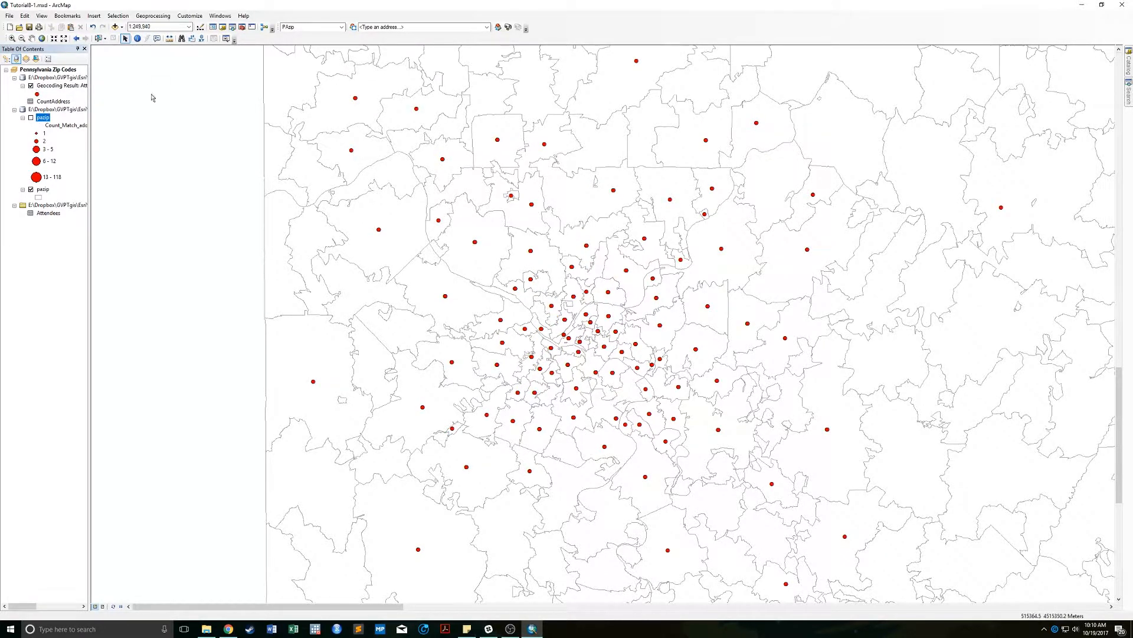
{"action": "left_click", "coordinate": [21, 38]}
{"action": "left_click_drag", "start_coordinate": [376, 107], "coordinate": [942, 428]}
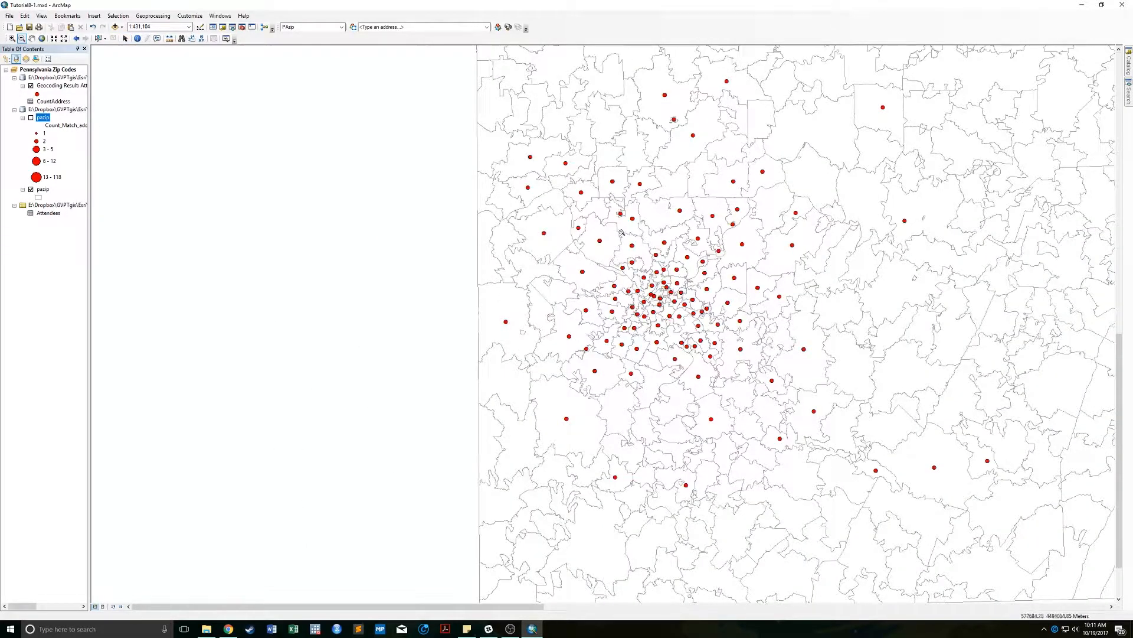
{"action": "left_click_drag", "start_coordinate": [597, 159], "coordinate": [905, 361]}
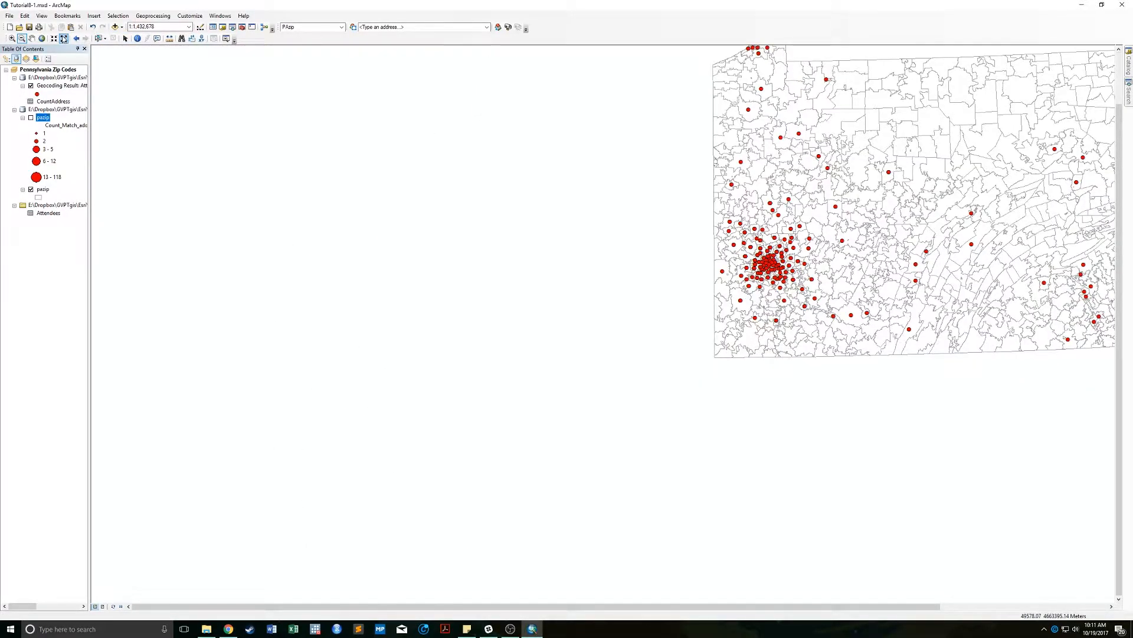
{"action": "left_click", "coordinate": [42, 38]}
{"action": "left_click", "coordinate": [32, 38]}
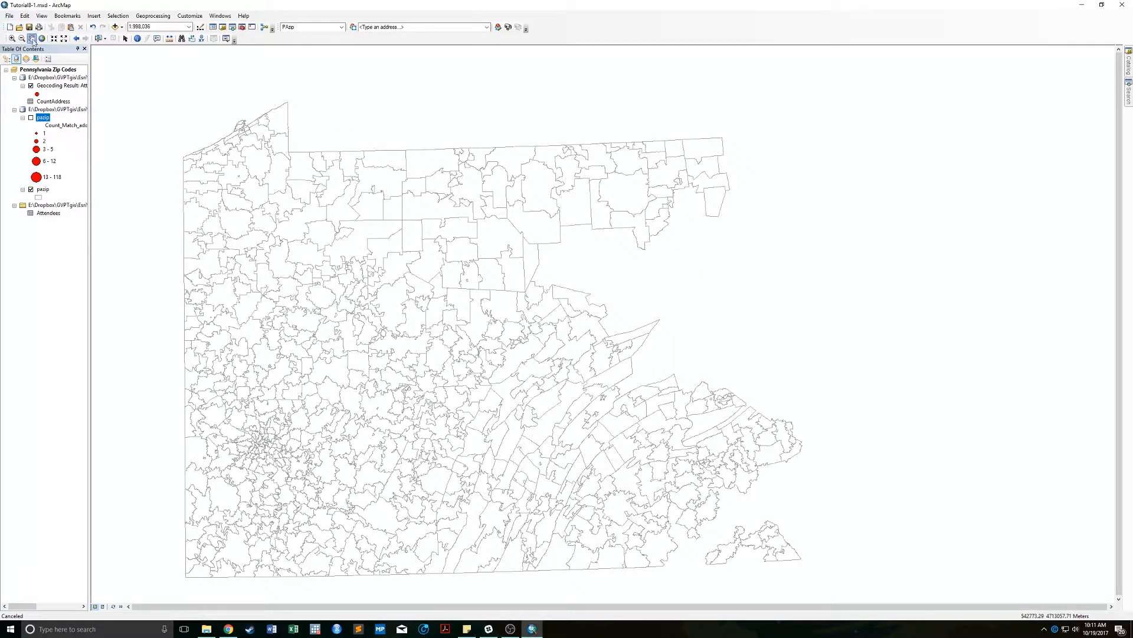
{"action": "left_click", "coordinate": [126, 39]}
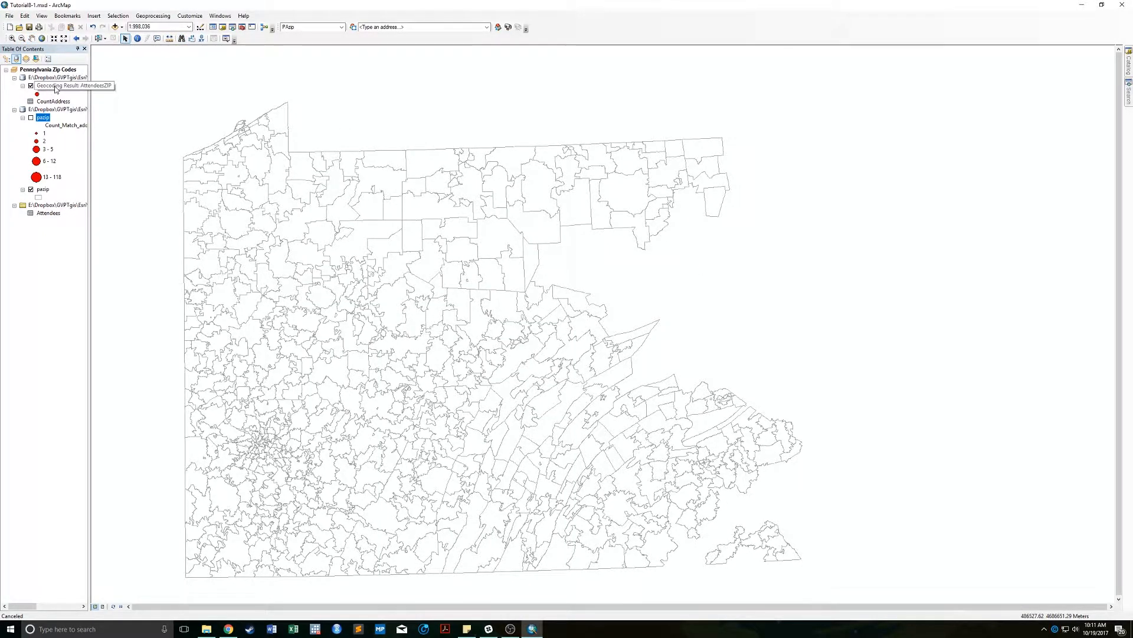
{"action": "right_click", "coordinate": [59, 86]}
{"action": "left_click", "coordinate": [95, 112]}
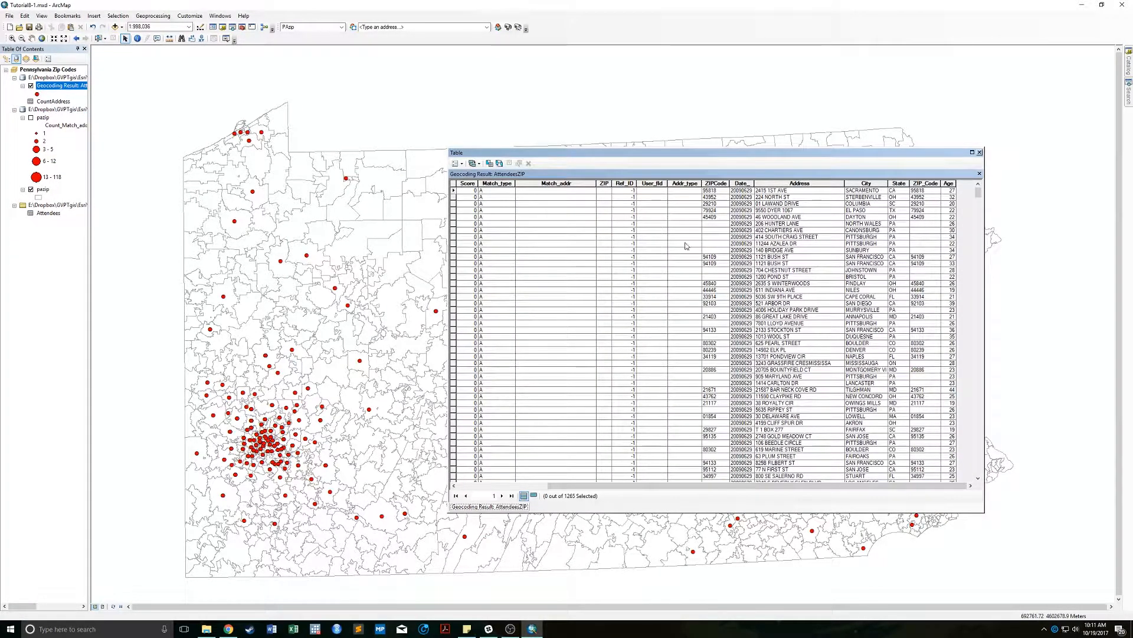
{"action": "left_click", "coordinate": [980, 152]}
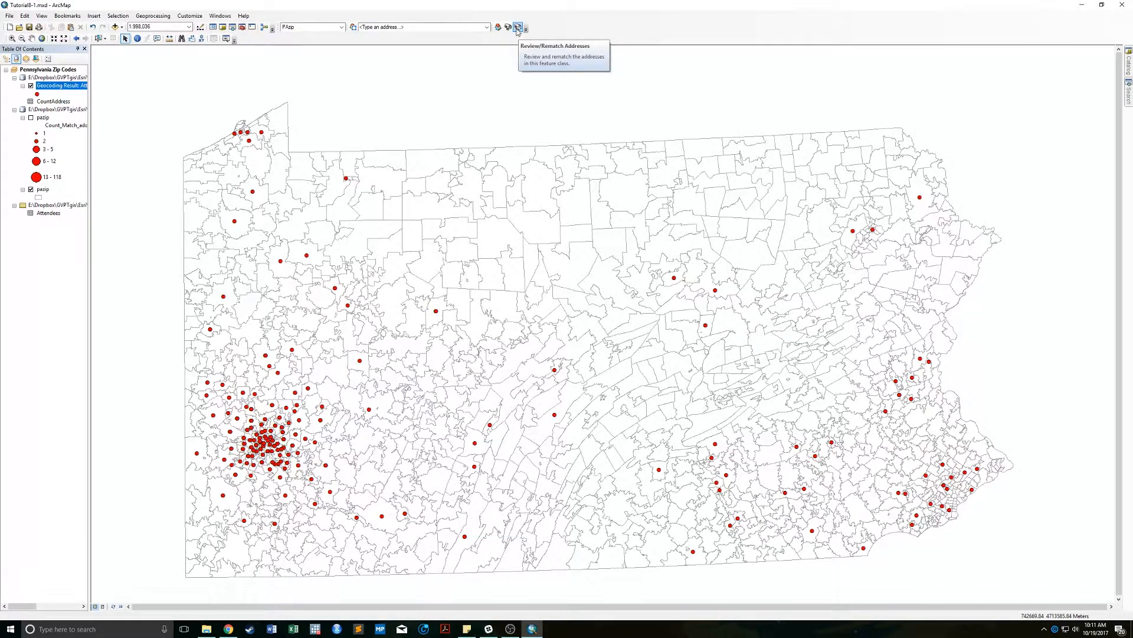
Open Review/Rematch Addresses and enlarge the rematch window and its results table.
{"action": "left_click", "coordinate": [518, 28]}
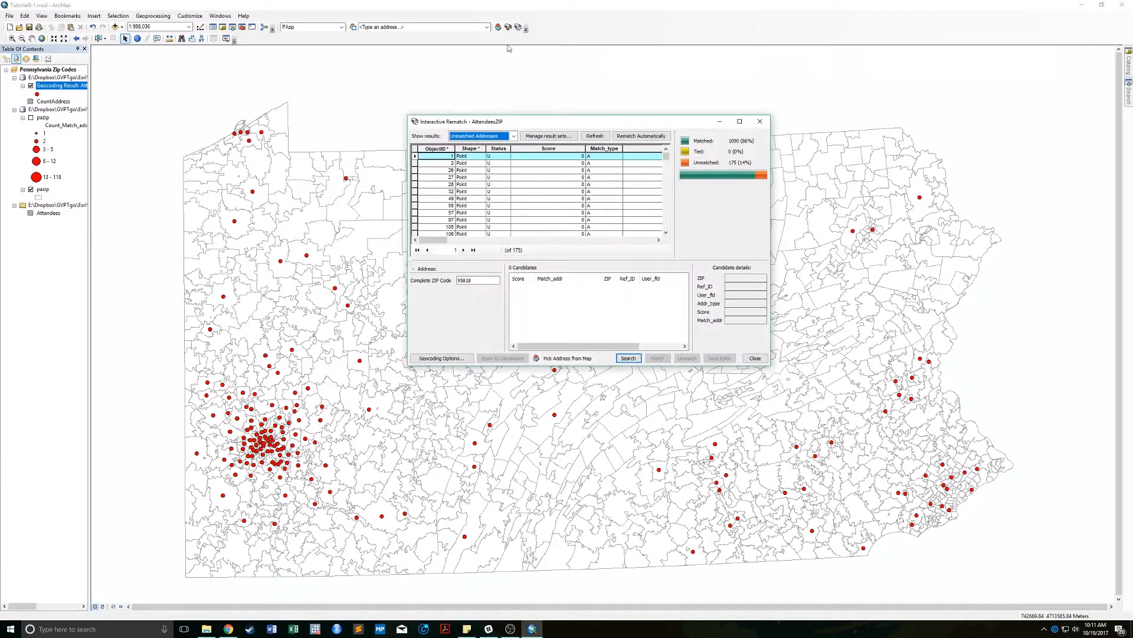
{"action": "left_click_drag", "start_coordinate": [487, 127], "coordinate": [412, 112]}
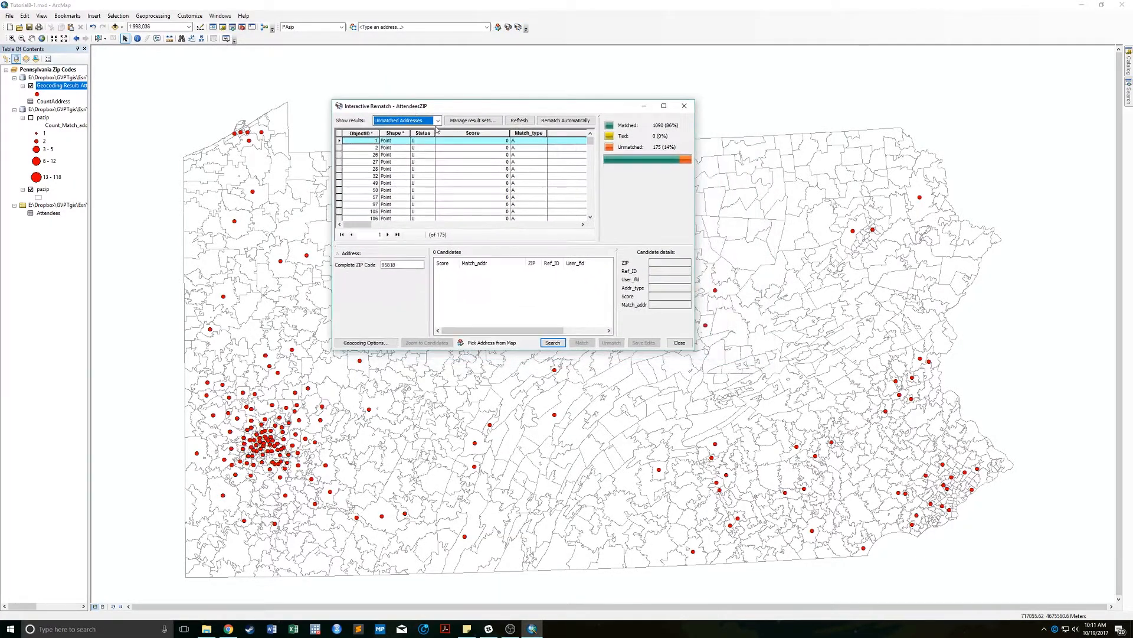
{"action": "left_click_drag", "start_coordinate": [692, 350], "coordinate": [901, 468]}
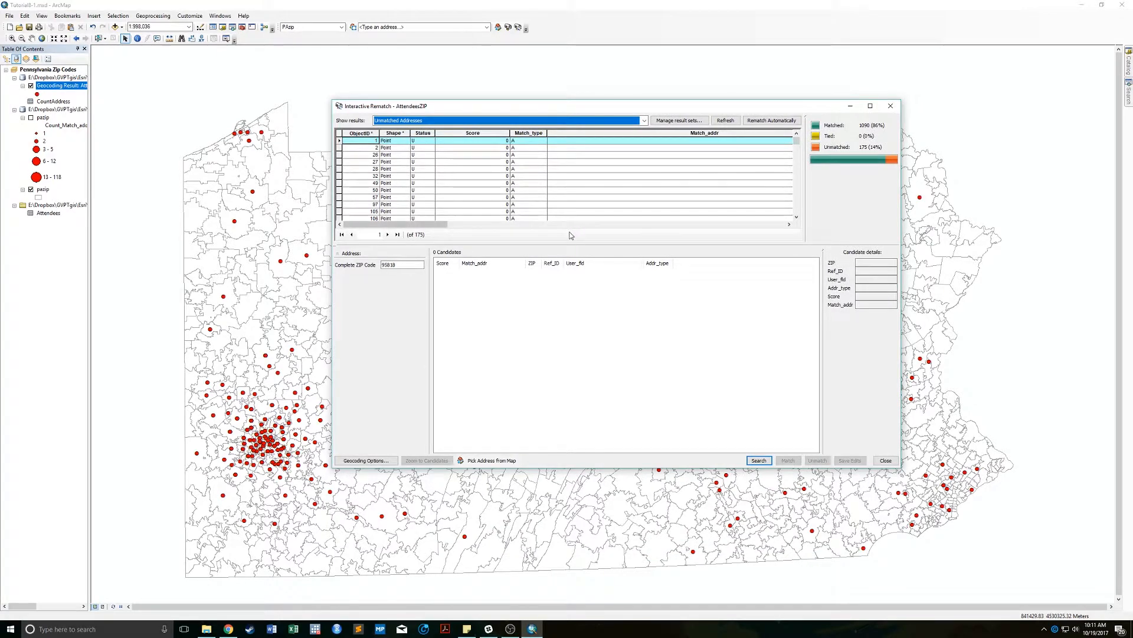
{"action": "left_click_drag", "start_coordinate": [569, 244], "coordinate": [575, 348]}
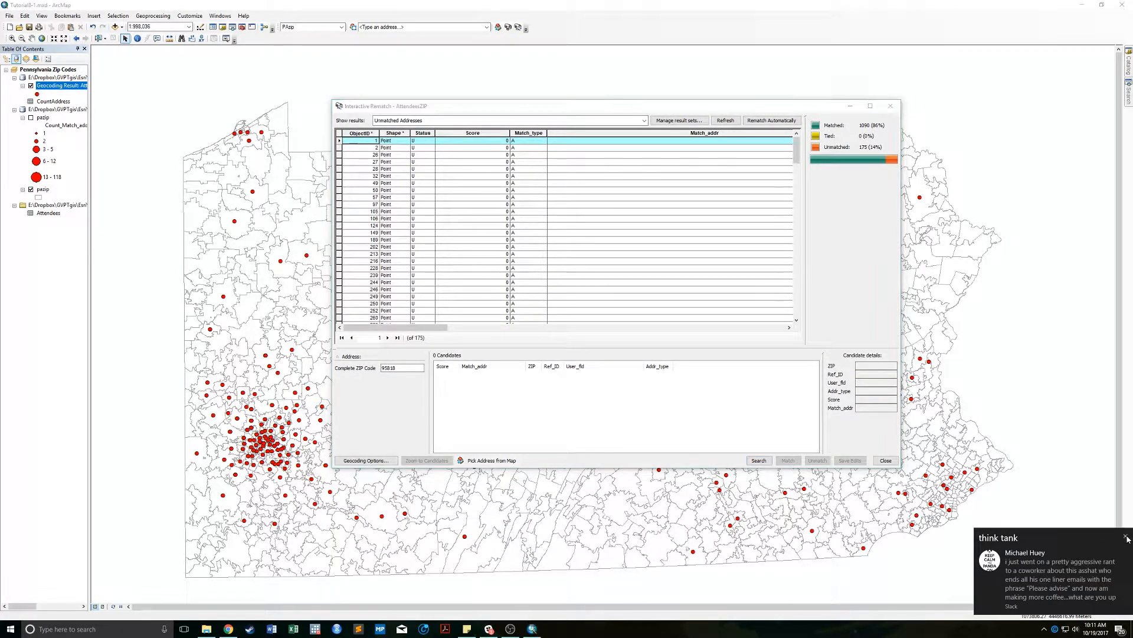
Dismiss the chat notification and quit Slack from the system tray.
{"action": "left_click", "coordinate": [1125, 536]}
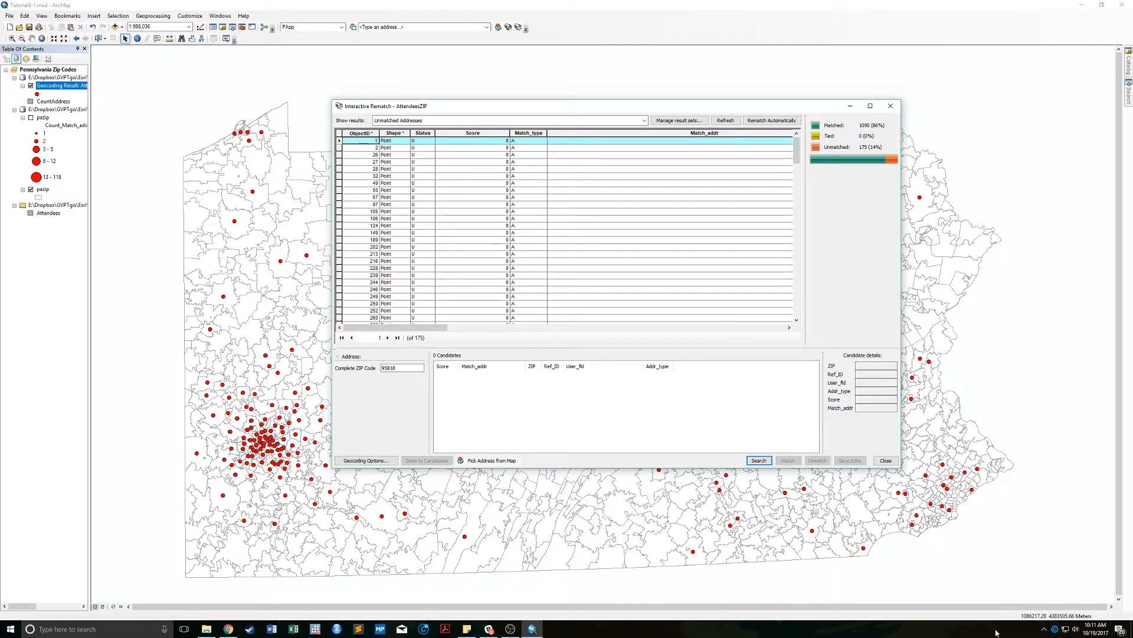
{"action": "left_click", "coordinate": [1044, 629]}
{"action": "right_click", "coordinate": [1043, 594]}
{"action": "left_click", "coordinate": [1050, 604]}
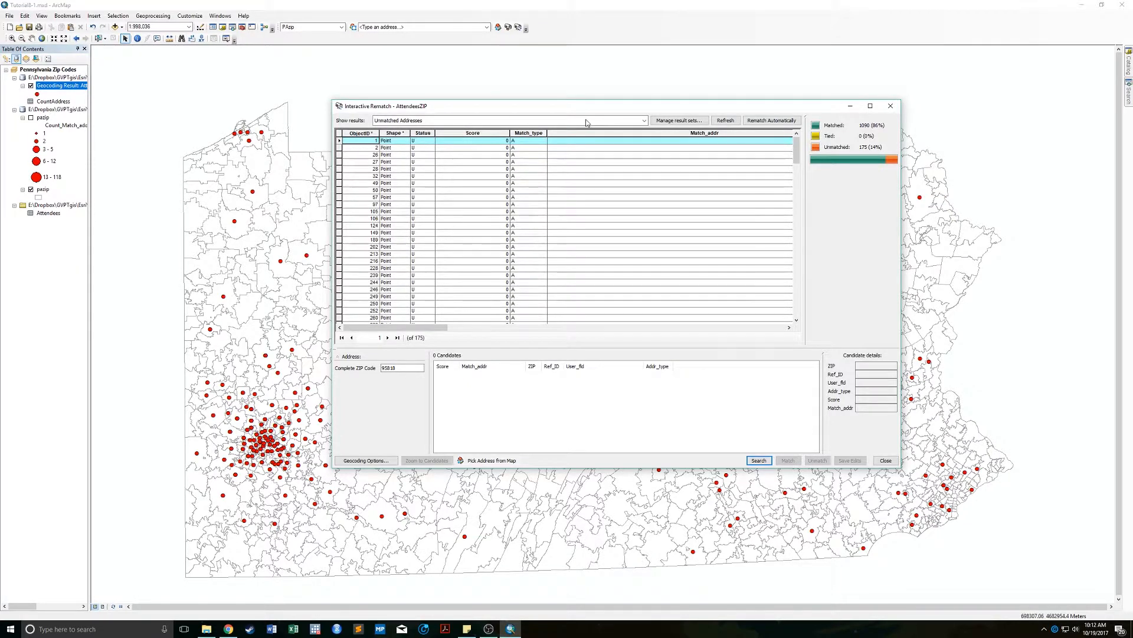
Filter the rematch results to show only Unmatched Addresses.
{"action": "left_click", "coordinate": [644, 121]}
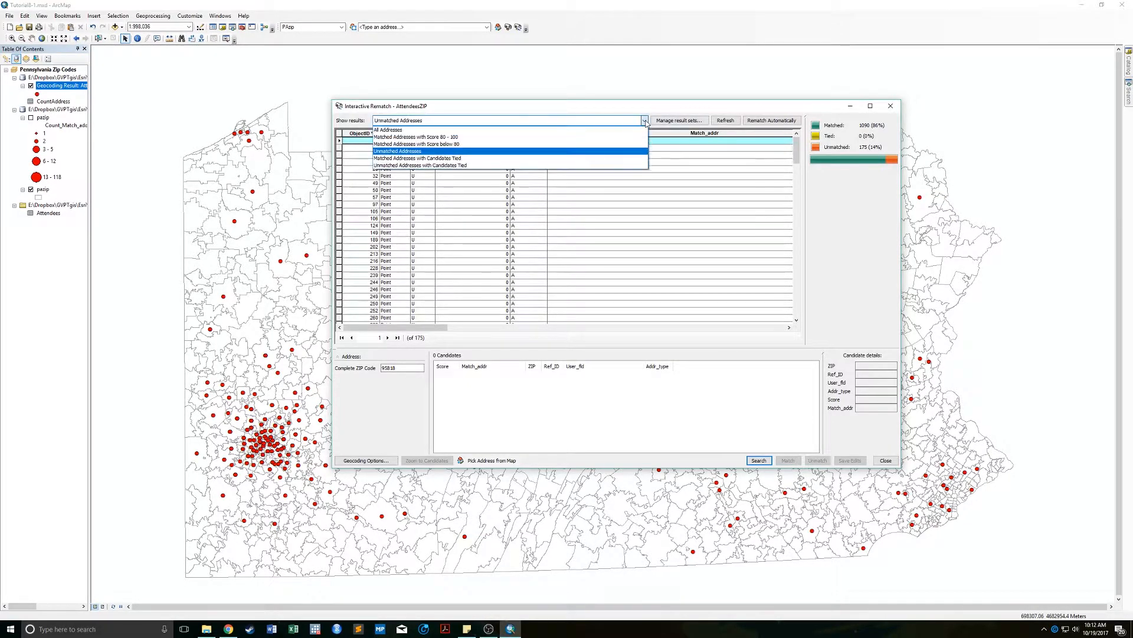
{"action": "left_click", "coordinate": [413, 129]}
{"action": "left_click", "coordinate": [605, 121]}
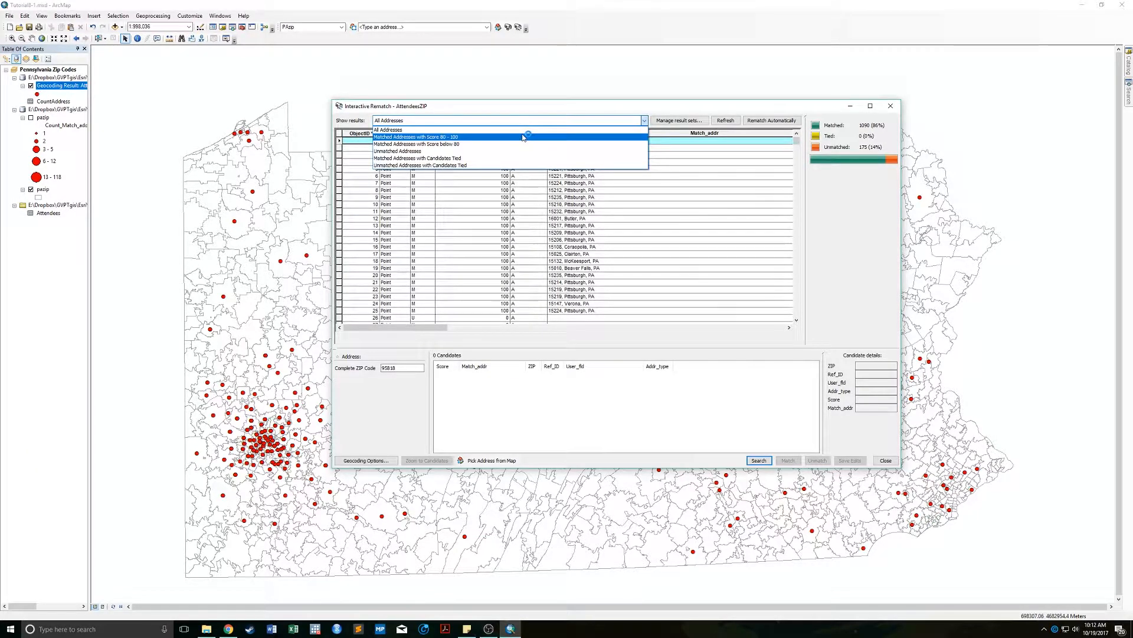
{"action": "left_click", "coordinate": [481, 136]}
{"action": "left_click", "coordinate": [645, 121]}
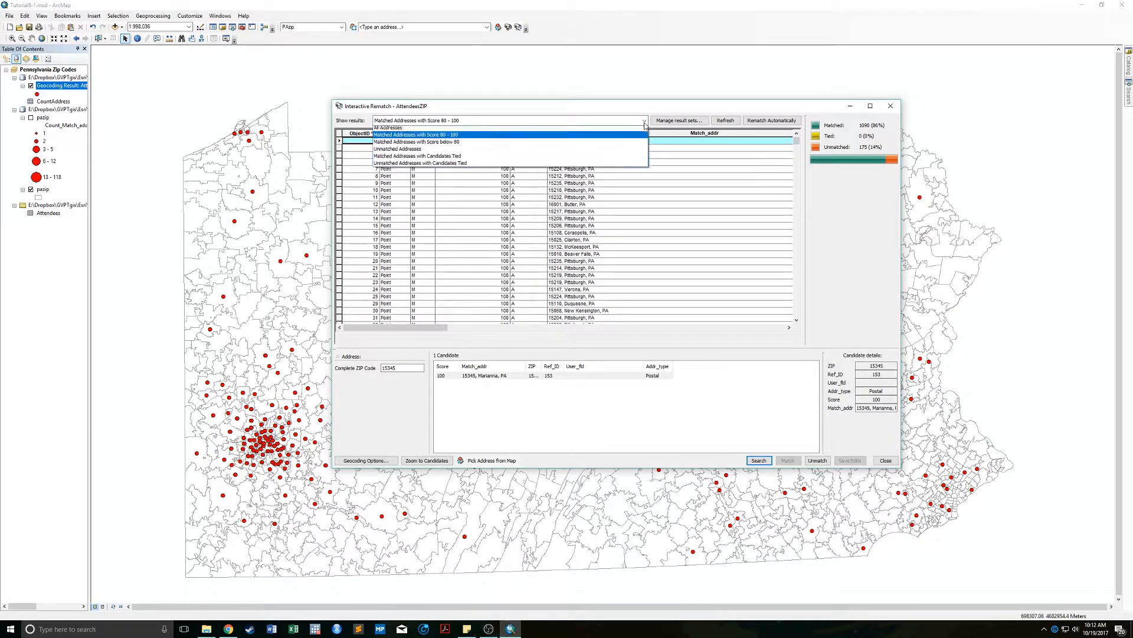
{"action": "left_click", "coordinate": [480, 149]}
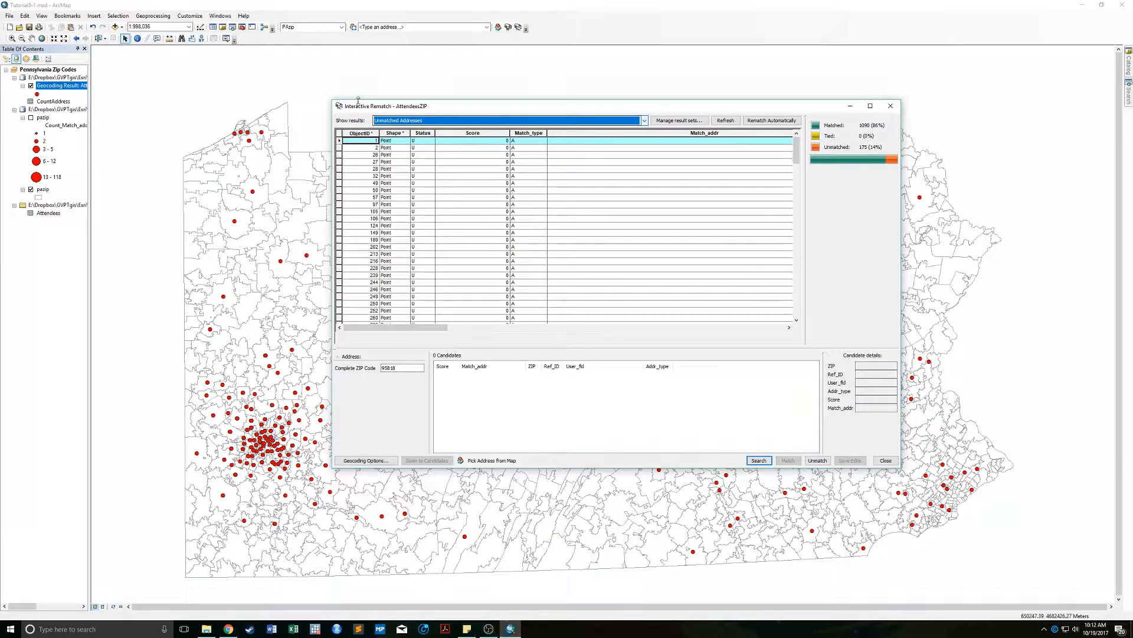
Select unmatched record ObjectID 50 and scroll across to check its City, State and ZIP_Code.
{"action": "left_click", "coordinate": [346, 190]}
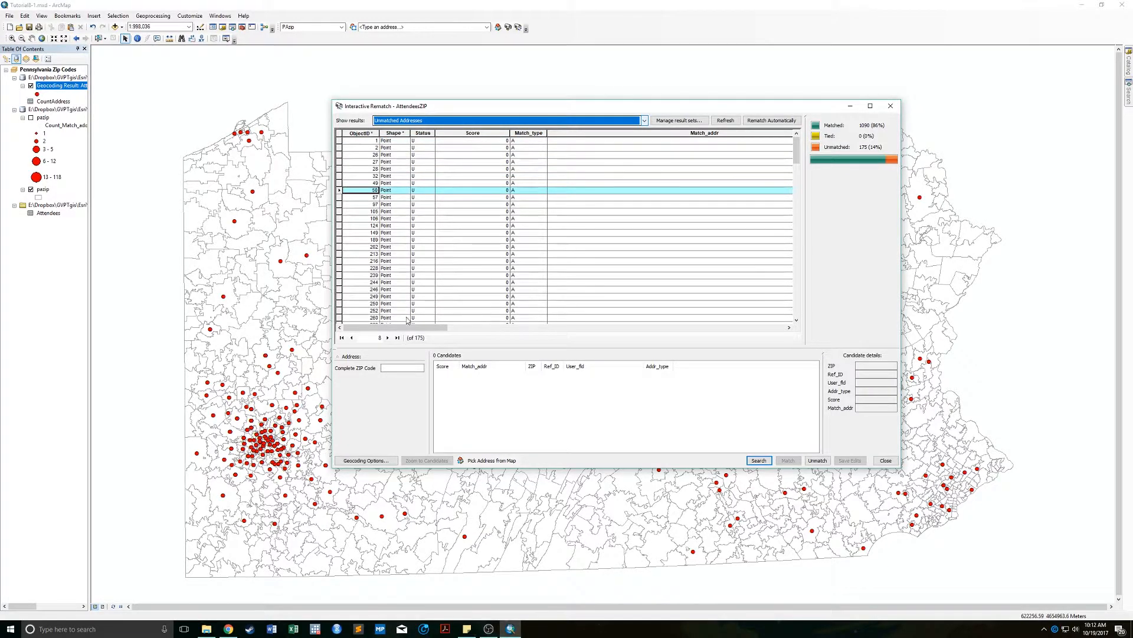
{"action": "left_click_drag", "start_coordinate": [407, 327], "coordinate": [788, 330]}
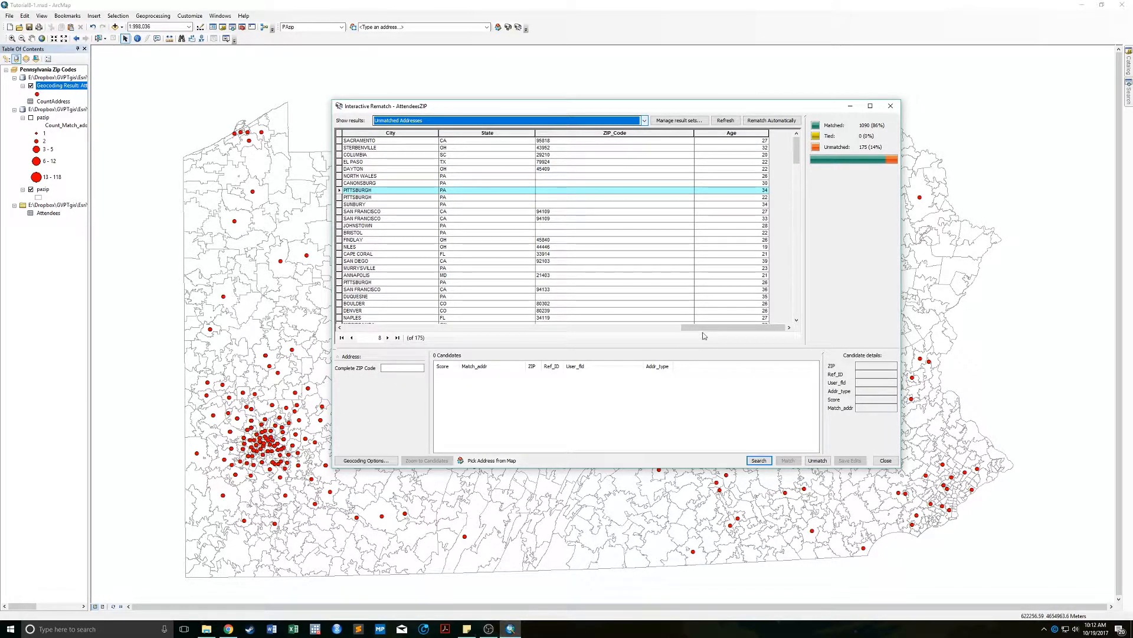
{"action": "left_click_drag", "start_coordinate": [703, 332], "coordinate": [649, 335]}
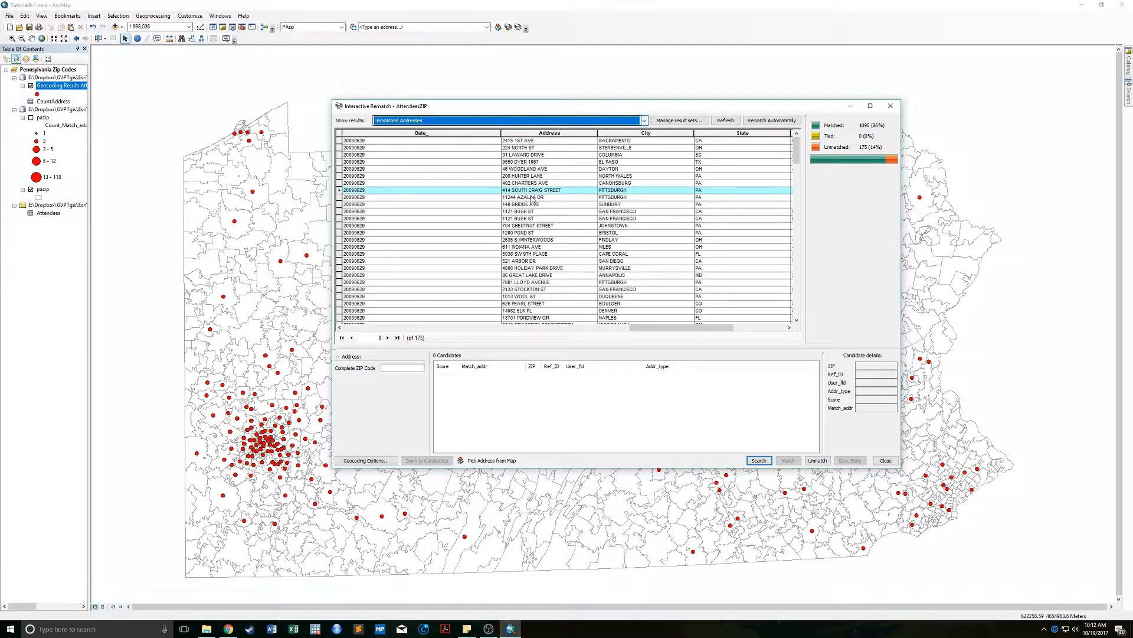
{"action": "left_click_drag", "start_coordinate": [697, 327], "coordinate": [762, 329]}
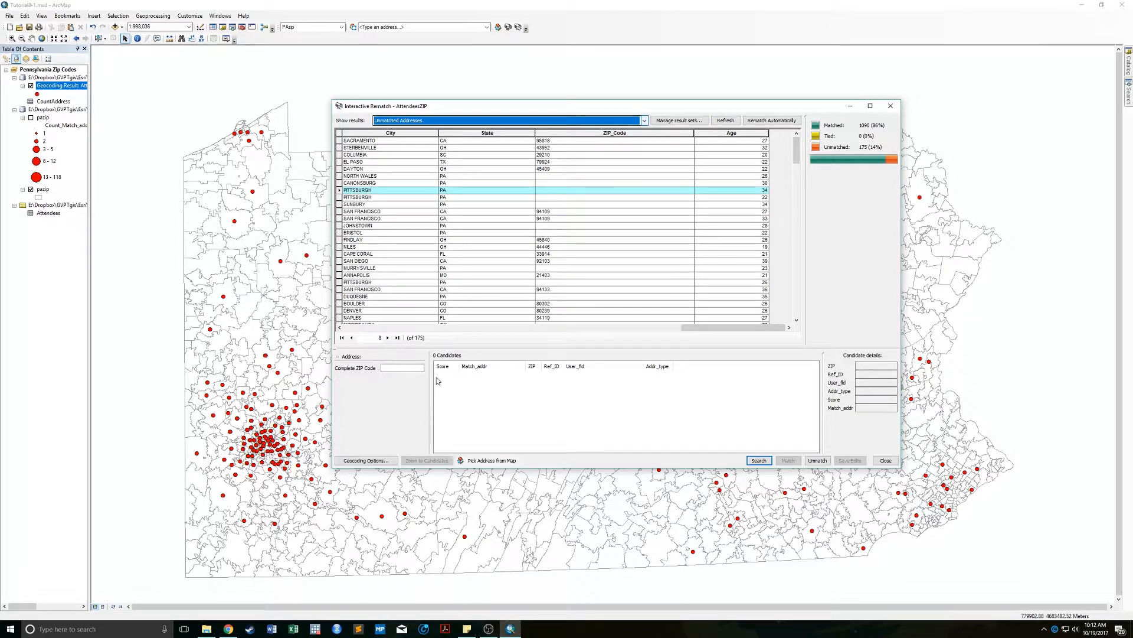
Enter ZIP 15213 for the record and match it to the Pittsburgh candidate.
{"action": "left_click", "coordinate": [399, 367]}
{"action": "type", "text": "15213"}
{"action": "key", "text": "Return"}
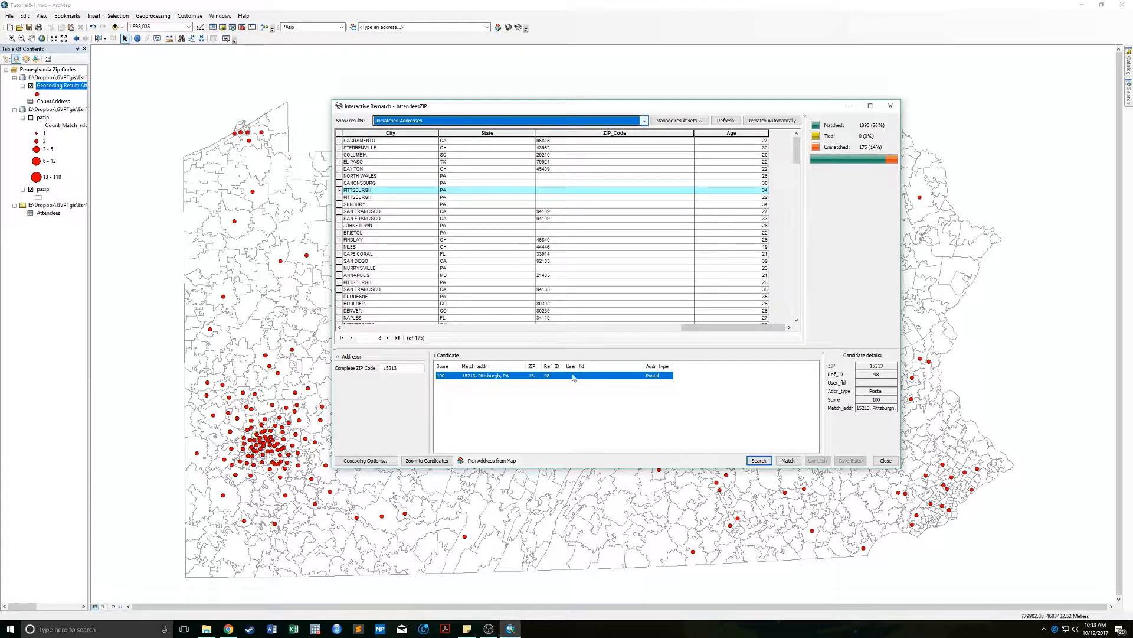
{"action": "left_click", "coordinate": [787, 460]}
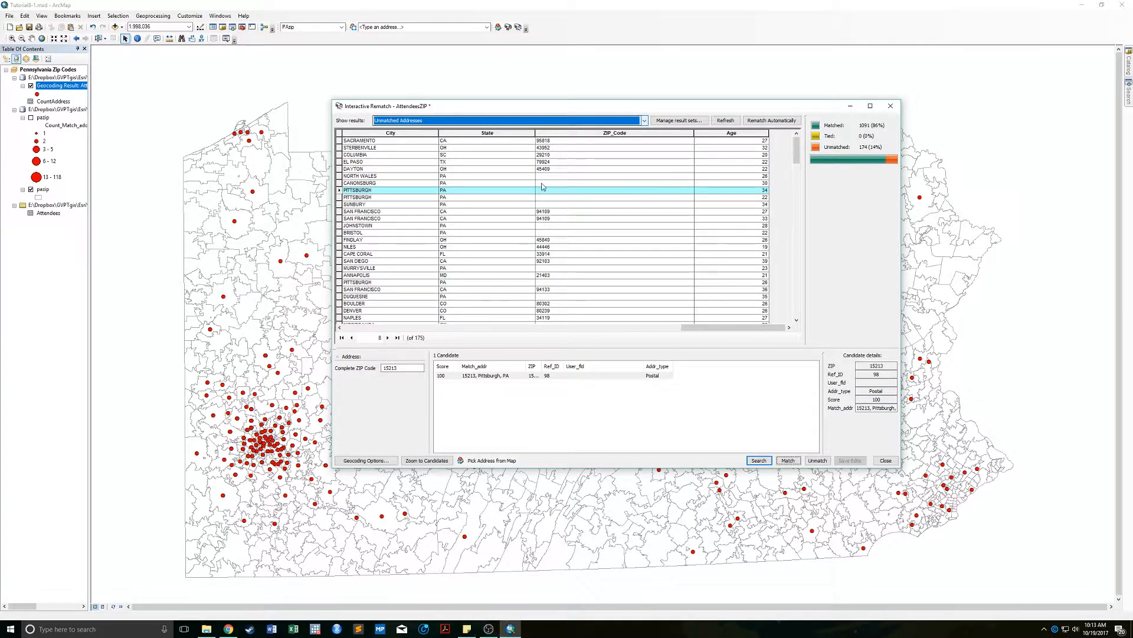
{"action": "left_click_drag", "start_coordinate": [712, 328], "coordinate": [705, 333]}
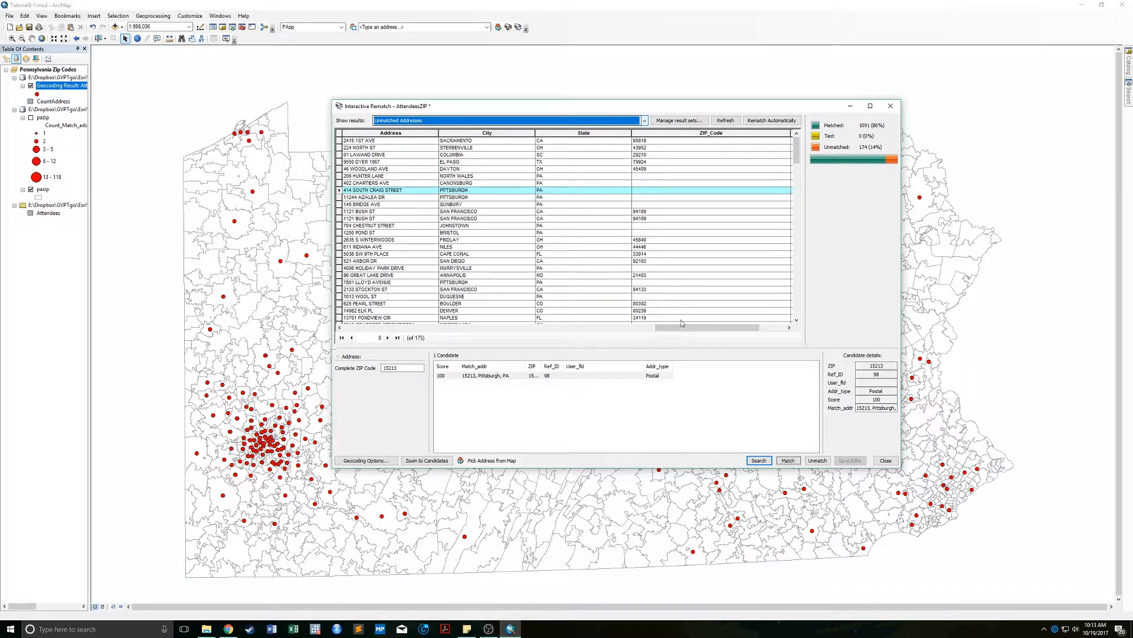
{"action": "left_click_drag", "start_coordinate": [678, 324], "coordinate": [603, 333]}
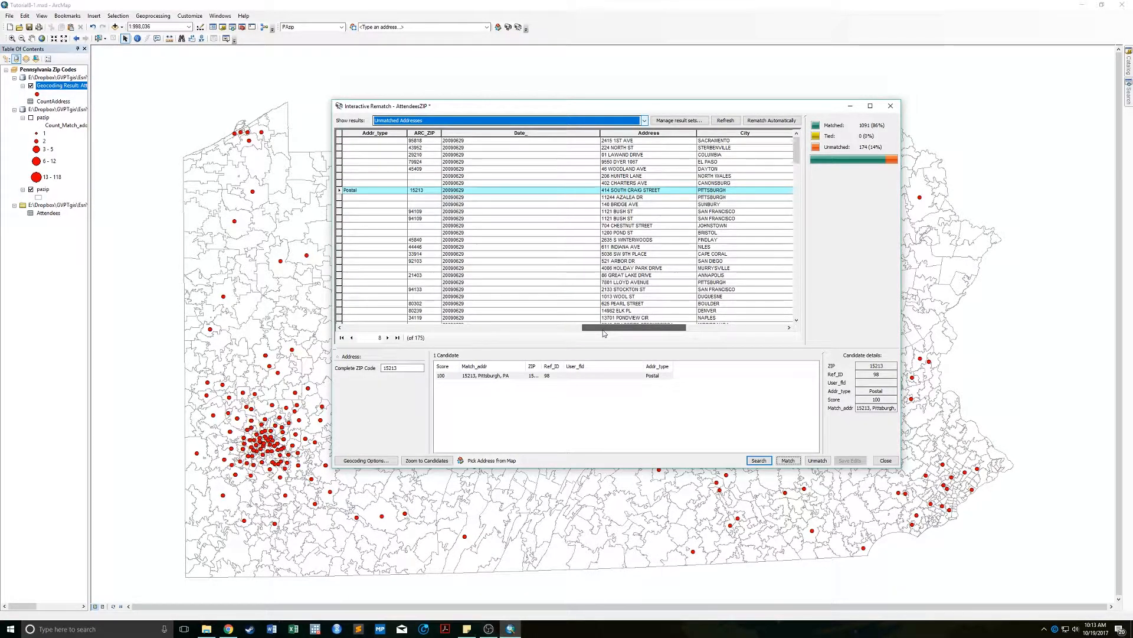
{"action": "left_click_drag", "start_coordinate": [603, 332], "coordinate": [678, 327]}
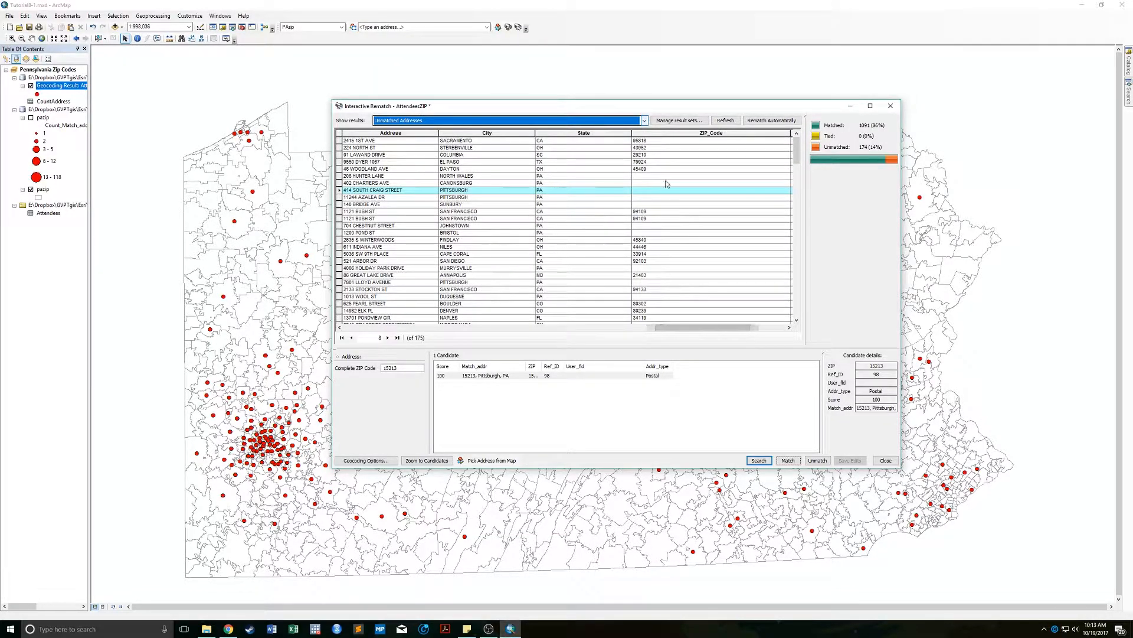
{"action": "left_click", "coordinate": [372, 176]}
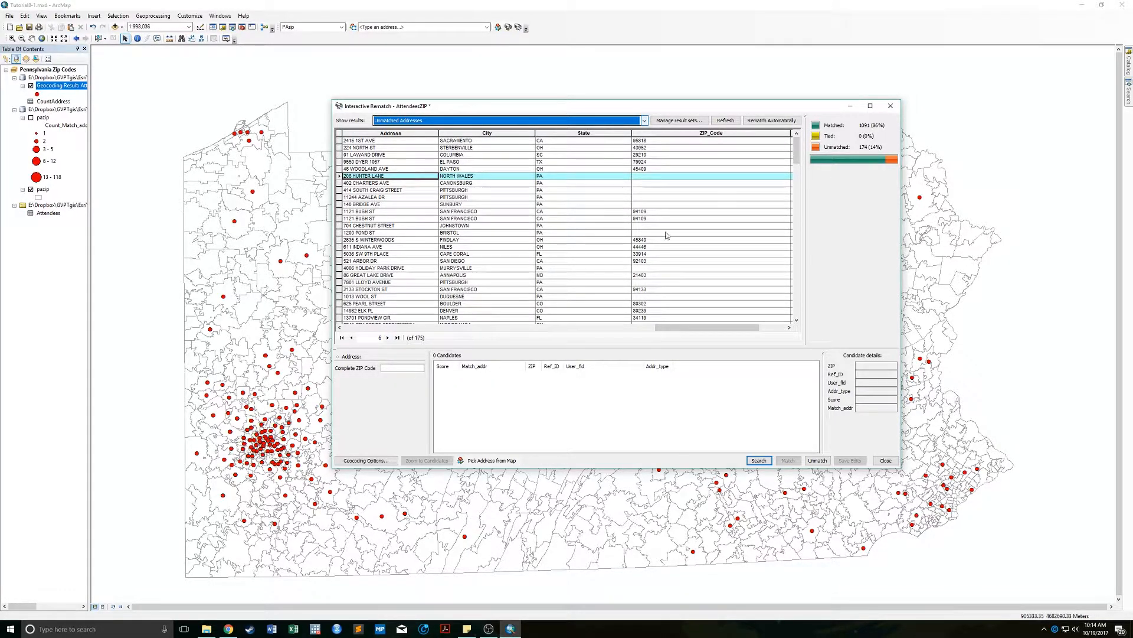
Close Interactive Rematch and open Tutorial8-2.mxd, declining to save Tutorial8-1.mxd.
{"action": "left_click", "coordinate": [891, 106]}
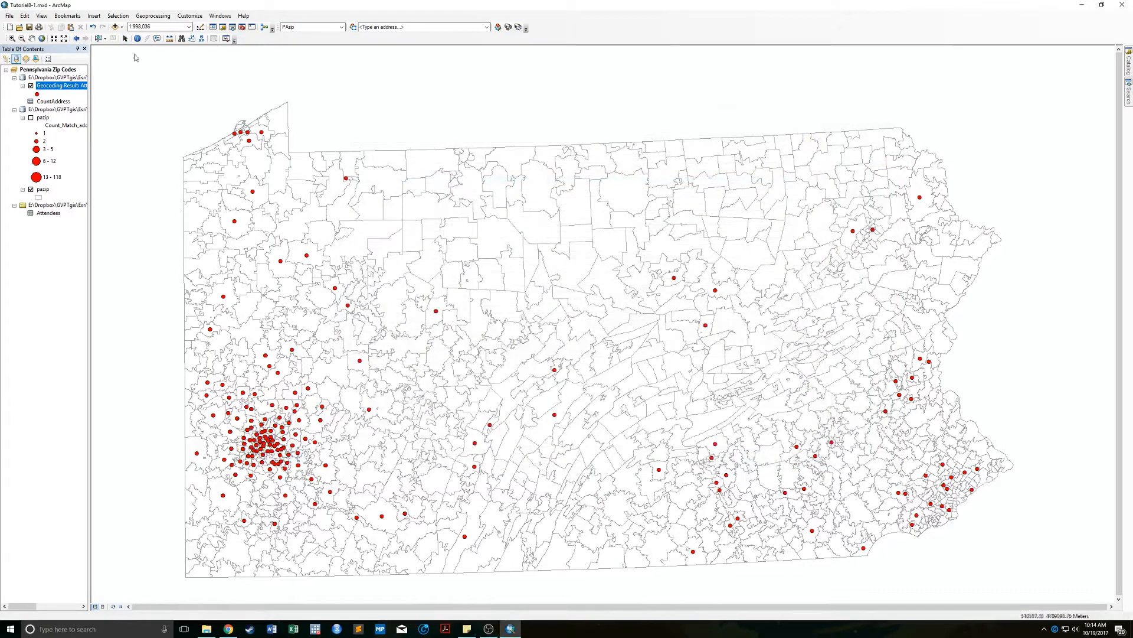
{"action": "left_click", "coordinate": [19, 28]}
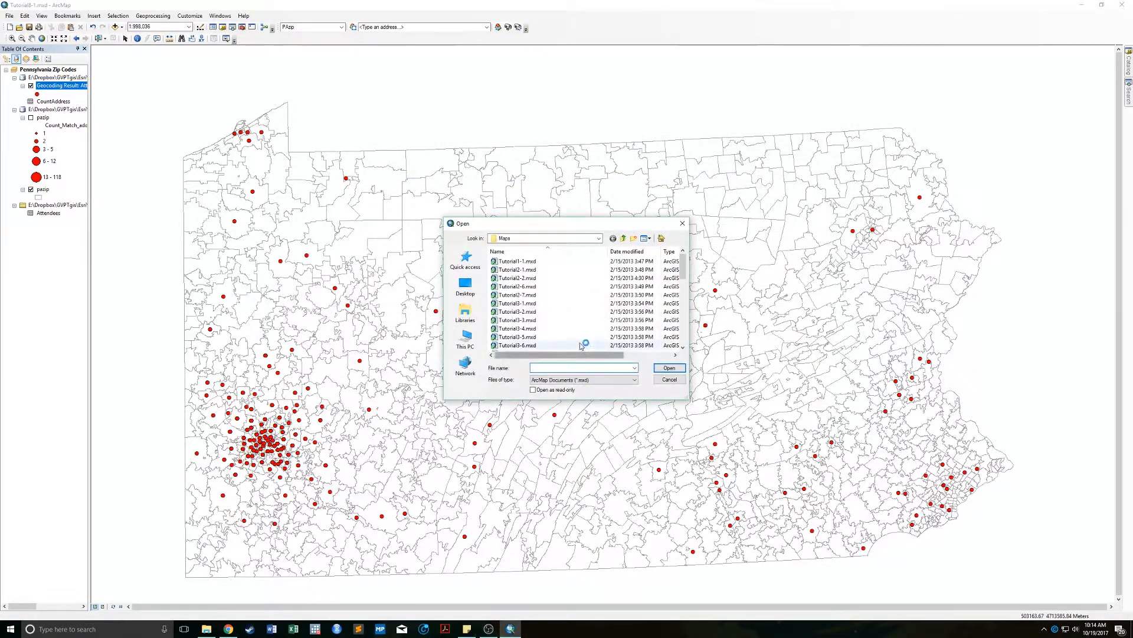
{"action": "scroll", "coordinate": [572, 318], "scroll_direction": "down", "scroll_amount": 5}
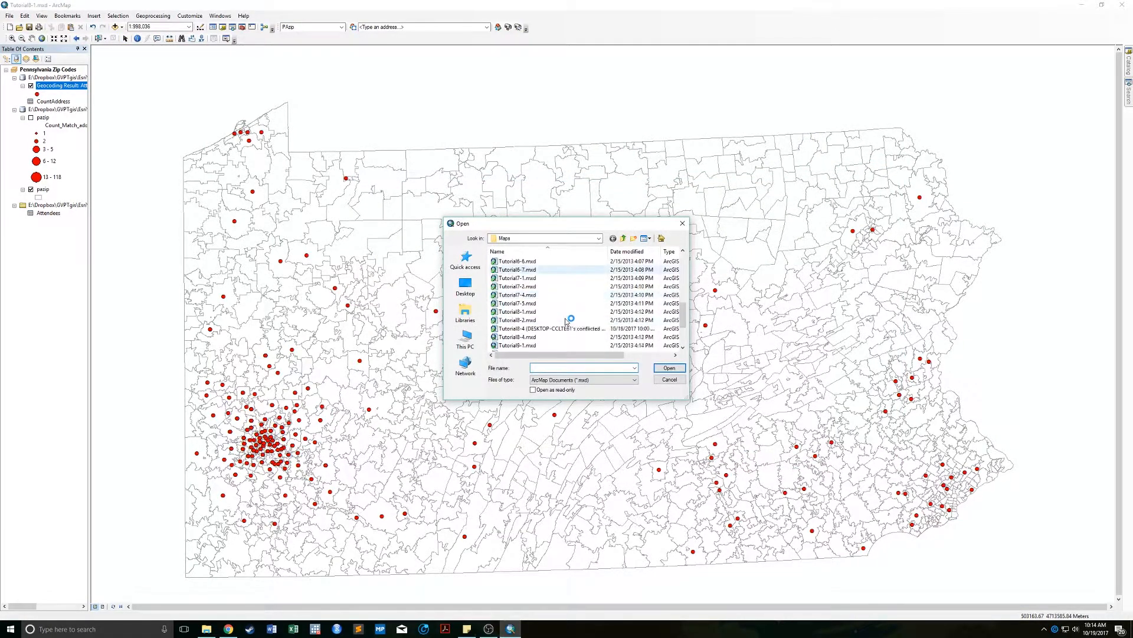
{"action": "double_click", "coordinate": [513, 320]}
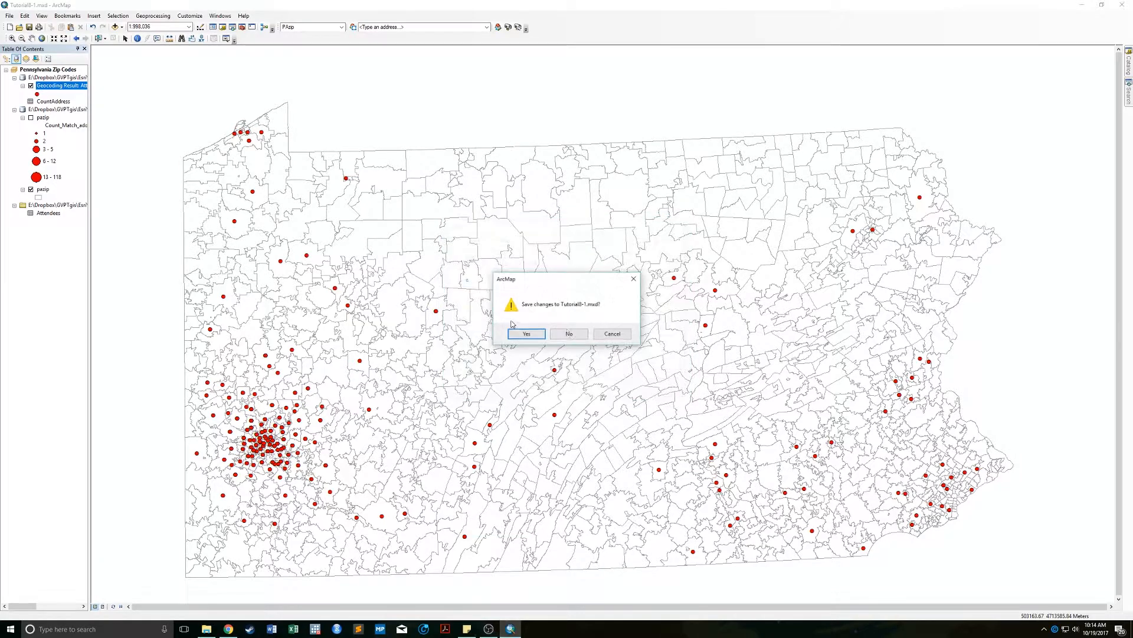
{"action": "left_click", "coordinate": [569, 333]}
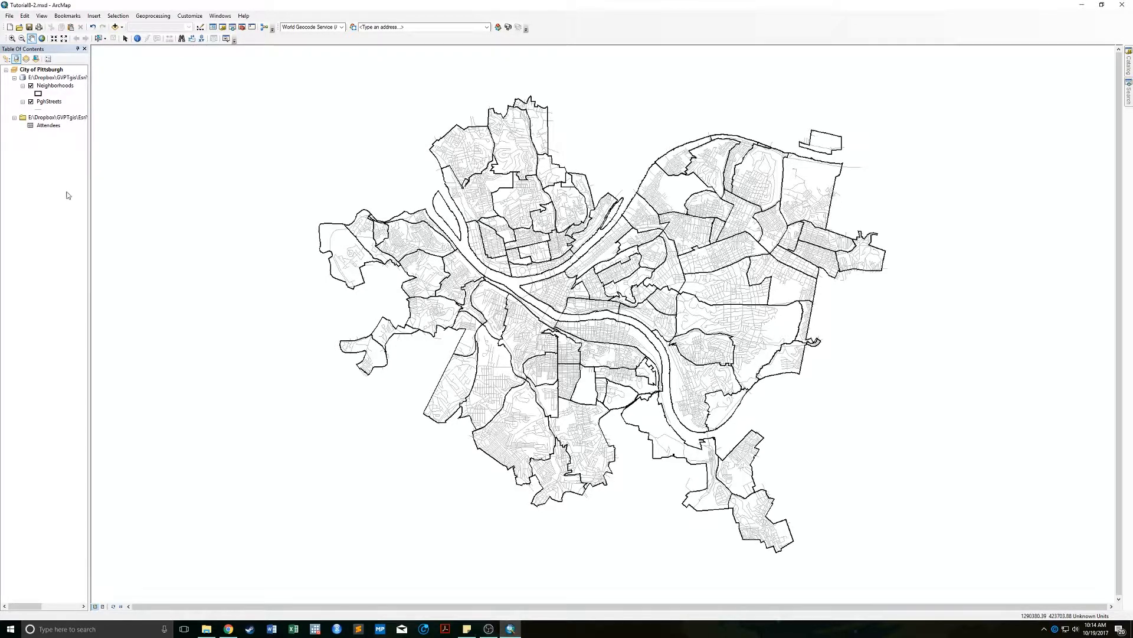
Open the Attendees table, review the Address, State, ZIP_Code and City columns, then open Select By Attributes.
{"action": "right_click", "coordinate": [40, 125]}
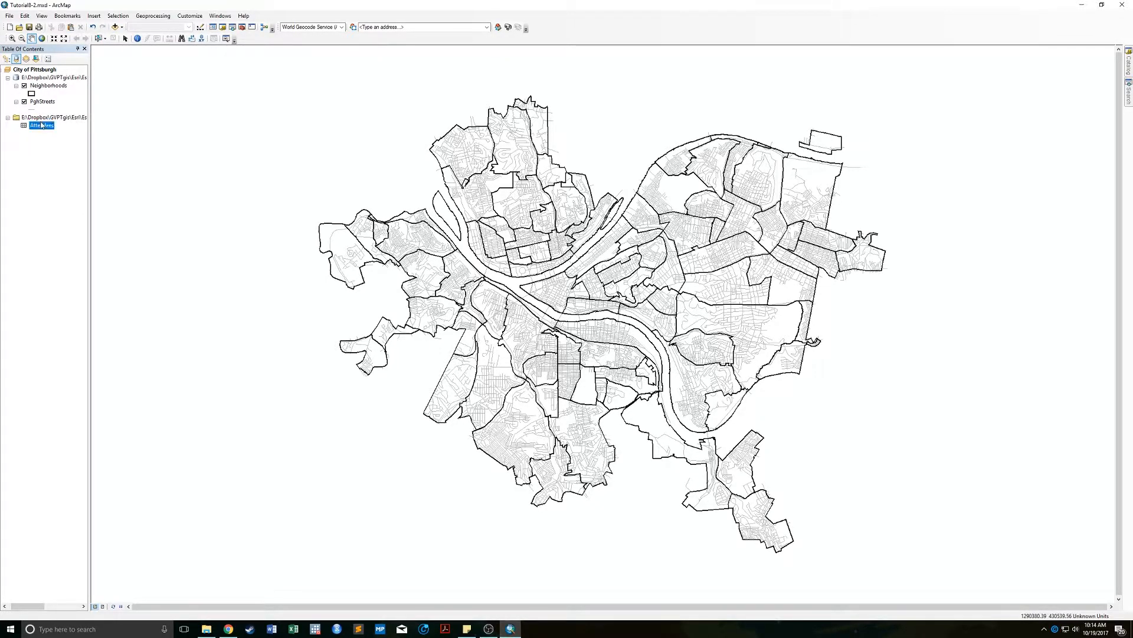
{"action": "left_click", "coordinate": [64, 128]}
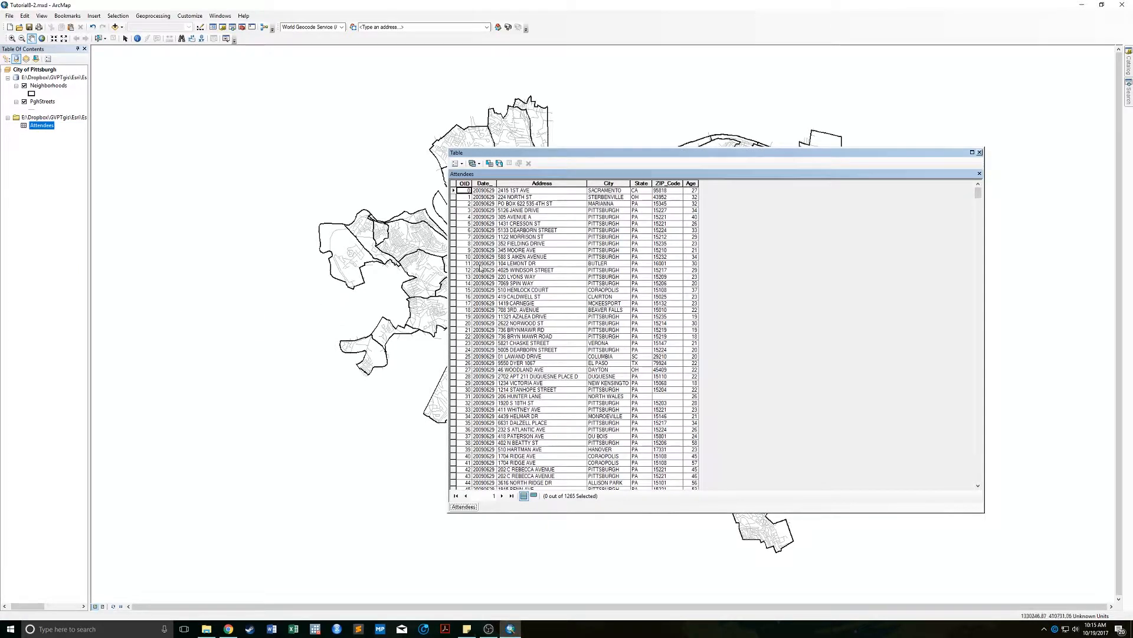
{"action": "left_click", "coordinate": [514, 183]}
{"action": "left_click", "coordinate": [637, 183]}
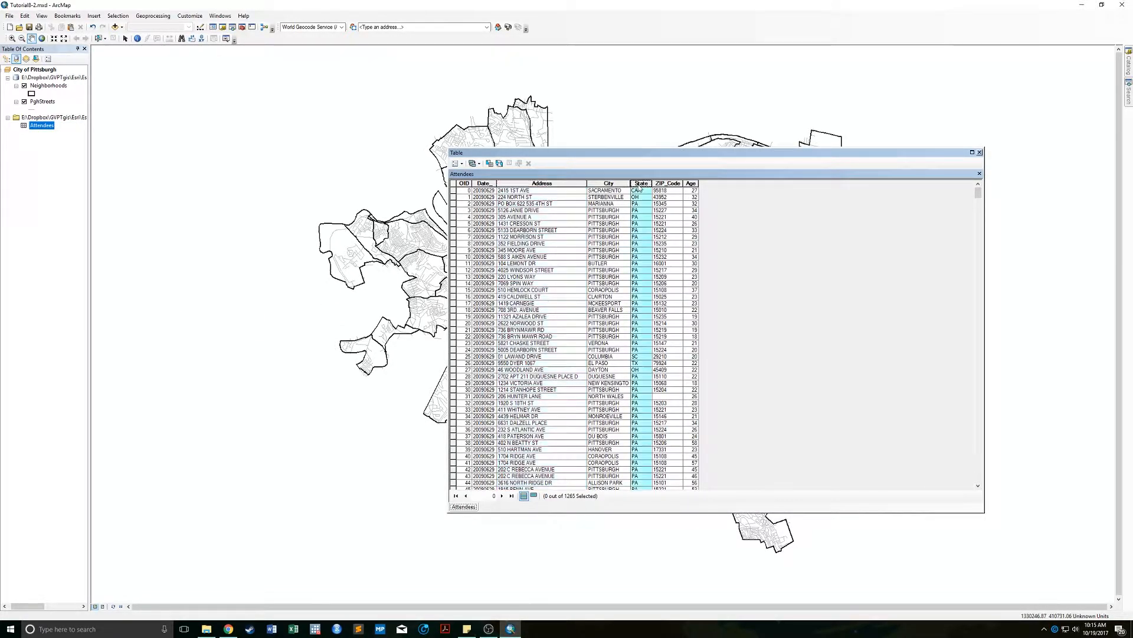
{"action": "left_click", "coordinate": [666, 184]}
{"action": "left_click", "coordinate": [615, 184]}
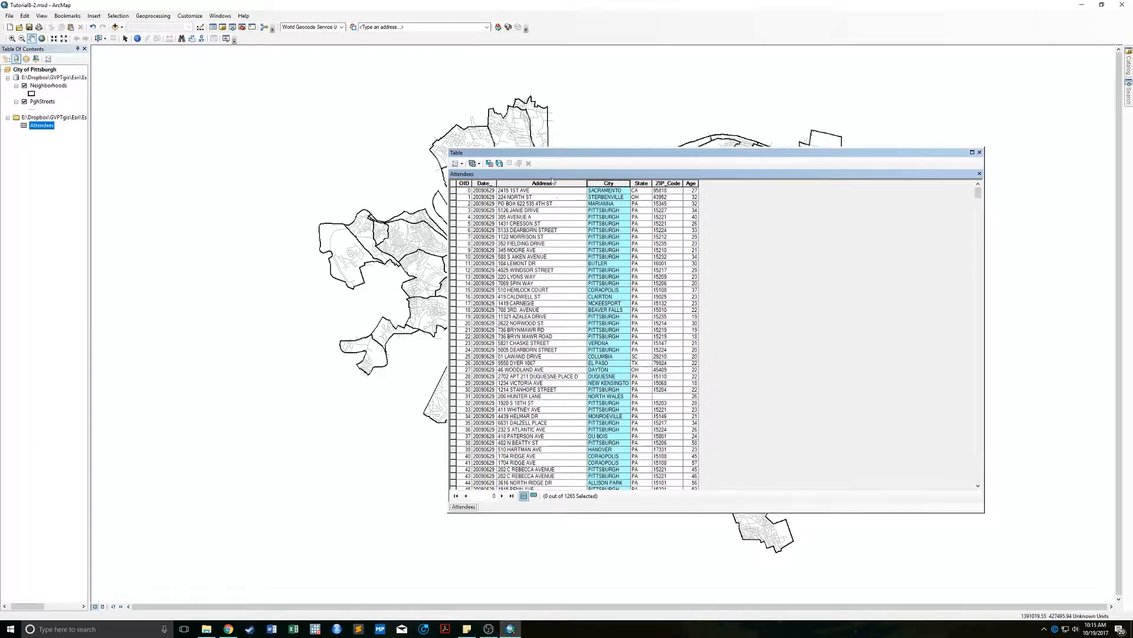
{"action": "left_click", "coordinate": [463, 163]}
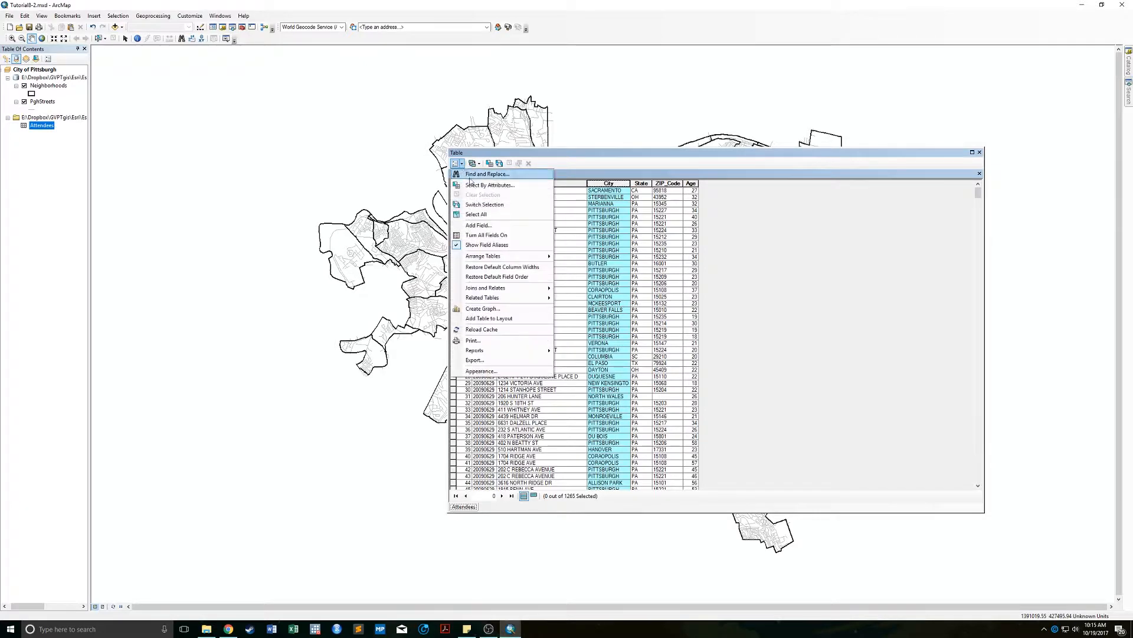
{"action": "left_click", "coordinate": [486, 184]}
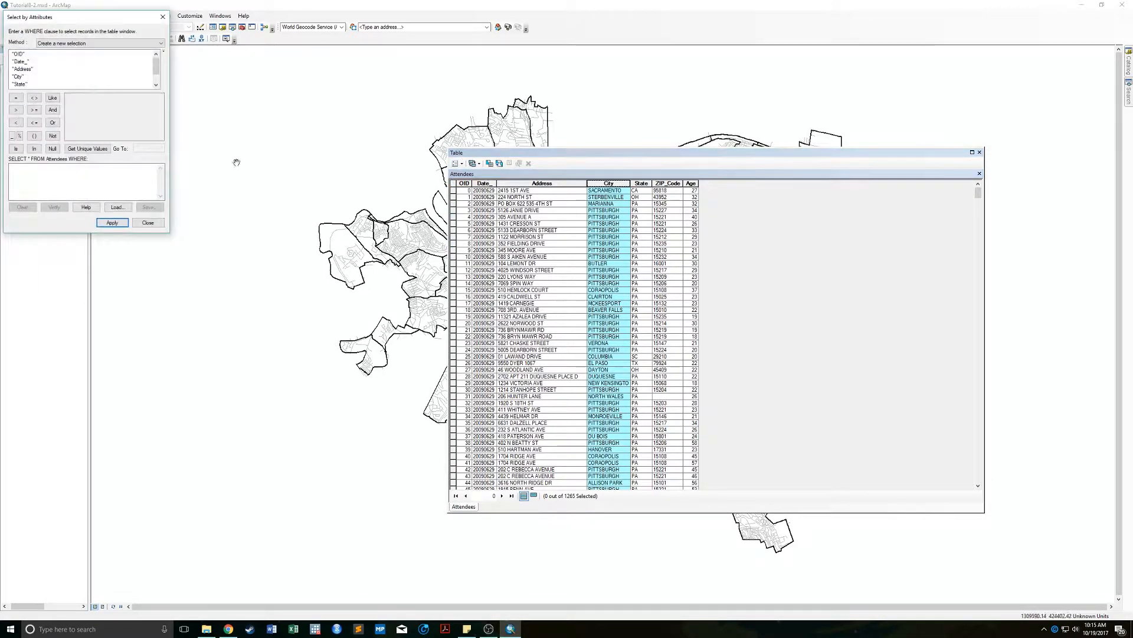
Select attendees with the query "City" = 'PITTSBURGH', yielding 794 of 1265 records.
{"action": "double_click", "coordinate": [19, 76]}
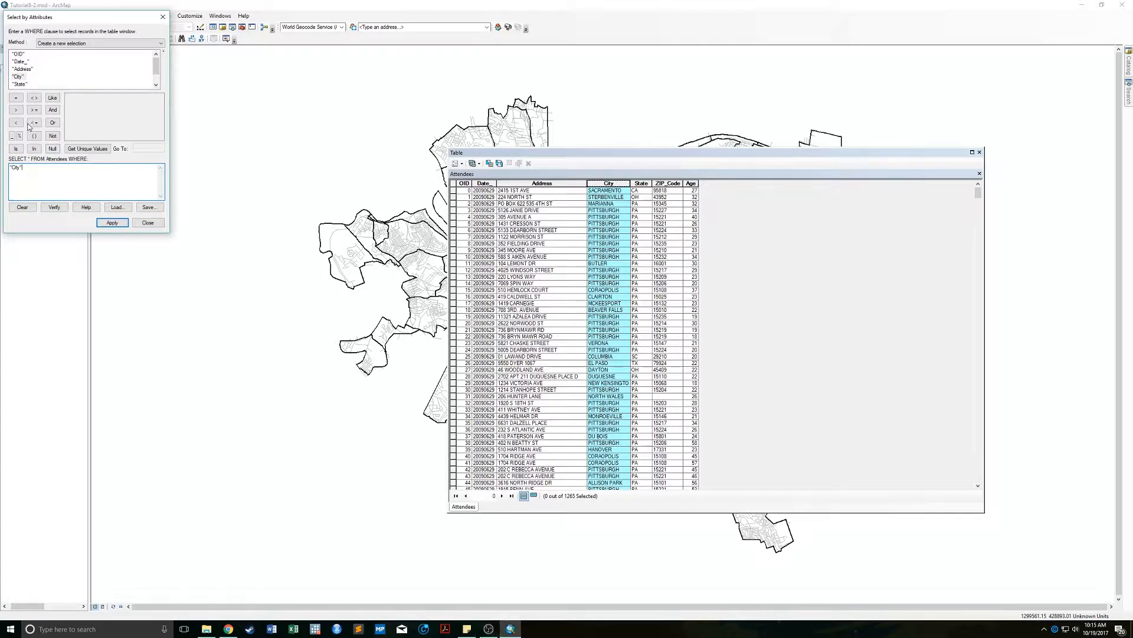
{"action": "left_click", "coordinate": [16, 97]}
{"action": "left_click", "coordinate": [87, 149]}
{"action": "left_click_drag", "start_coordinate": [160, 102], "coordinate": [161, 126]}
{"action": "left_click", "coordinate": [160, 98]}
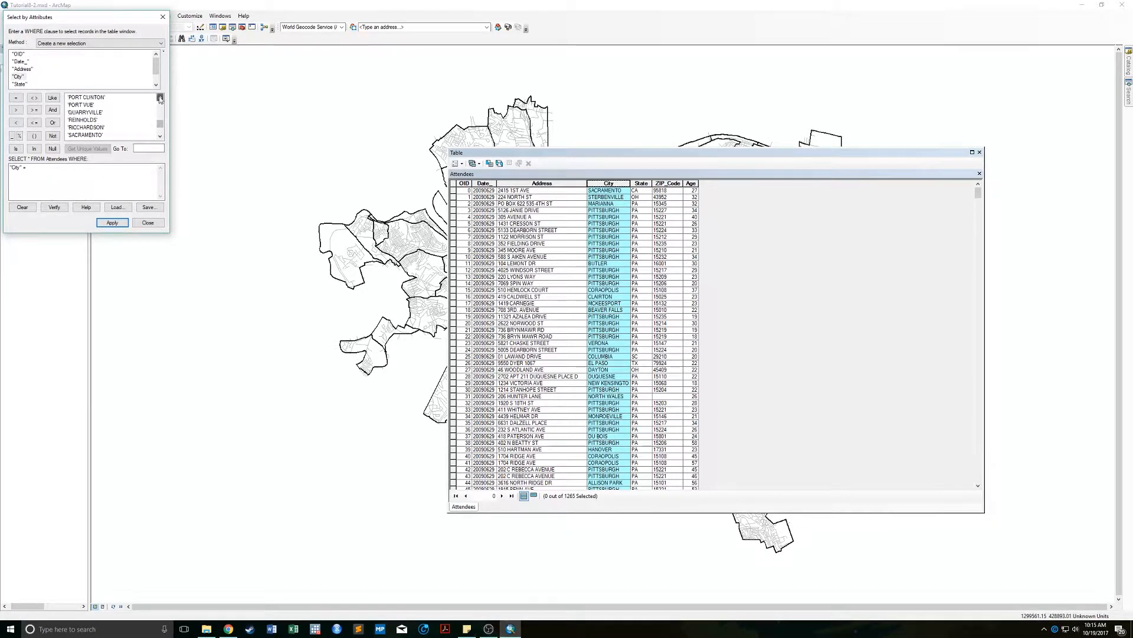
{"action": "left_click", "coordinate": [159, 98]}
{"action": "left_click", "coordinate": [160, 98]}
{"action": "left_click", "coordinate": [159, 97]}
{"action": "left_click", "coordinate": [159, 98]}
{"action": "double_click", "coordinate": [87, 113]}
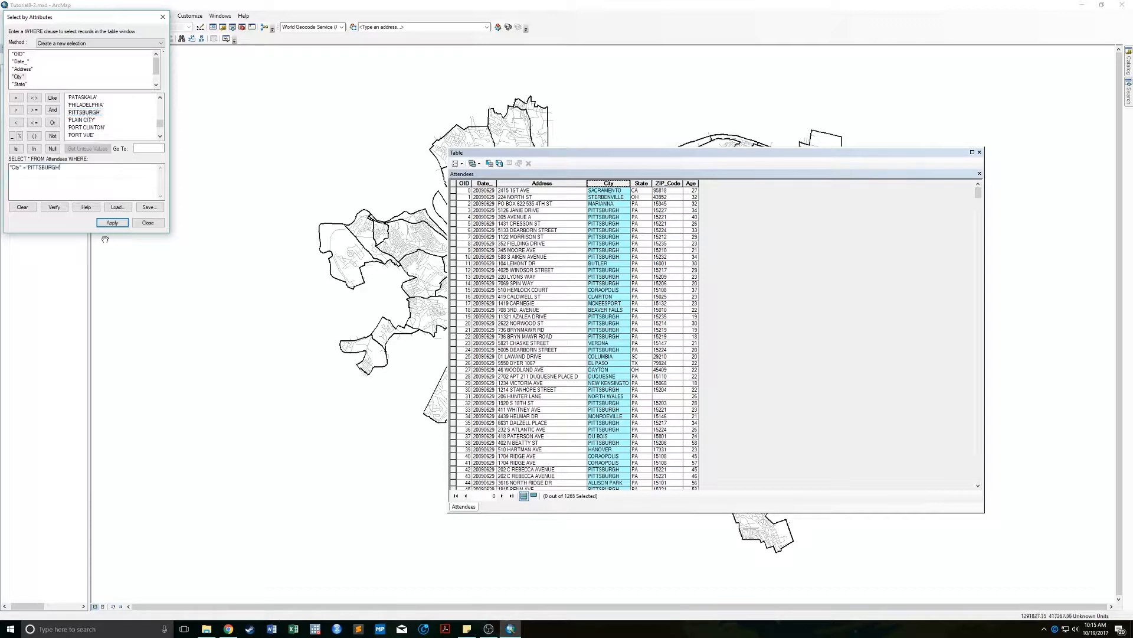
{"action": "left_click", "coordinate": [112, 222]}
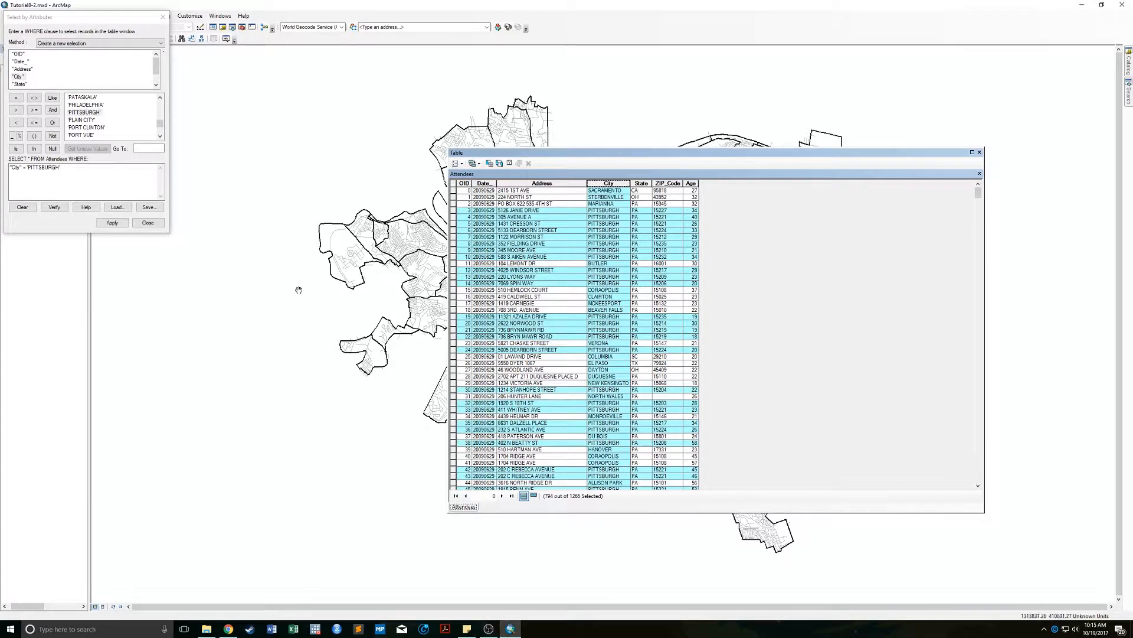
Close the query window, clear the Pittsburgh selection and close the Attendees table.
{"action": "left_click", "coordinate": [148, 222]}
{"action": "left_click", "coordinate": [455, 163]}
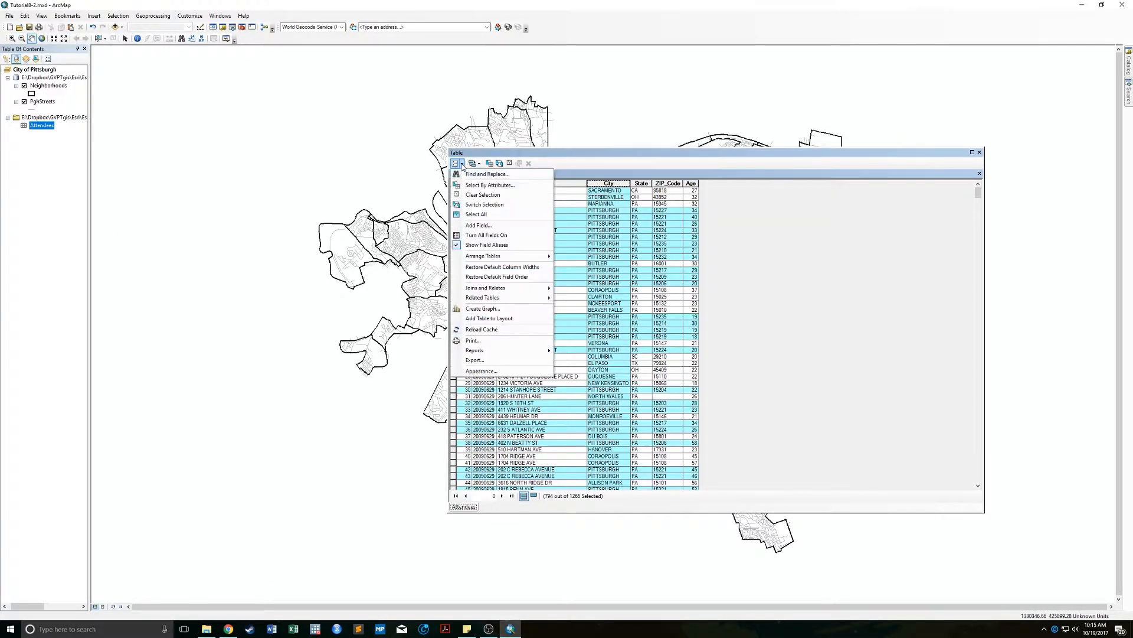
{"action": "left_click", "coordinate": [485, 194]}
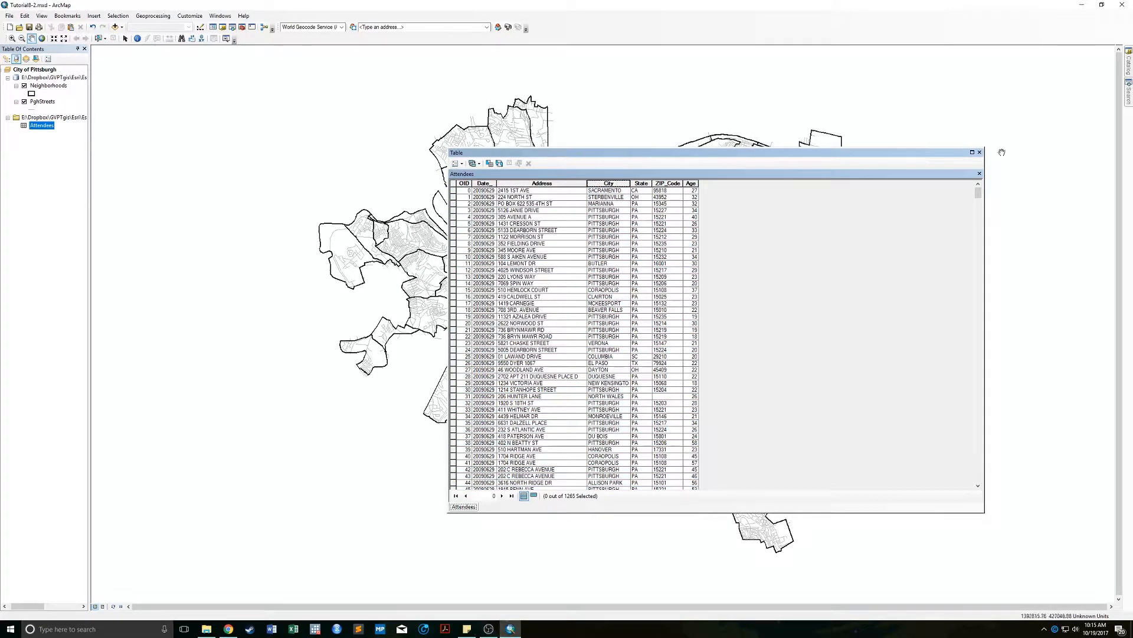
{"action": "left_click", "coordinate": [979, 152]}
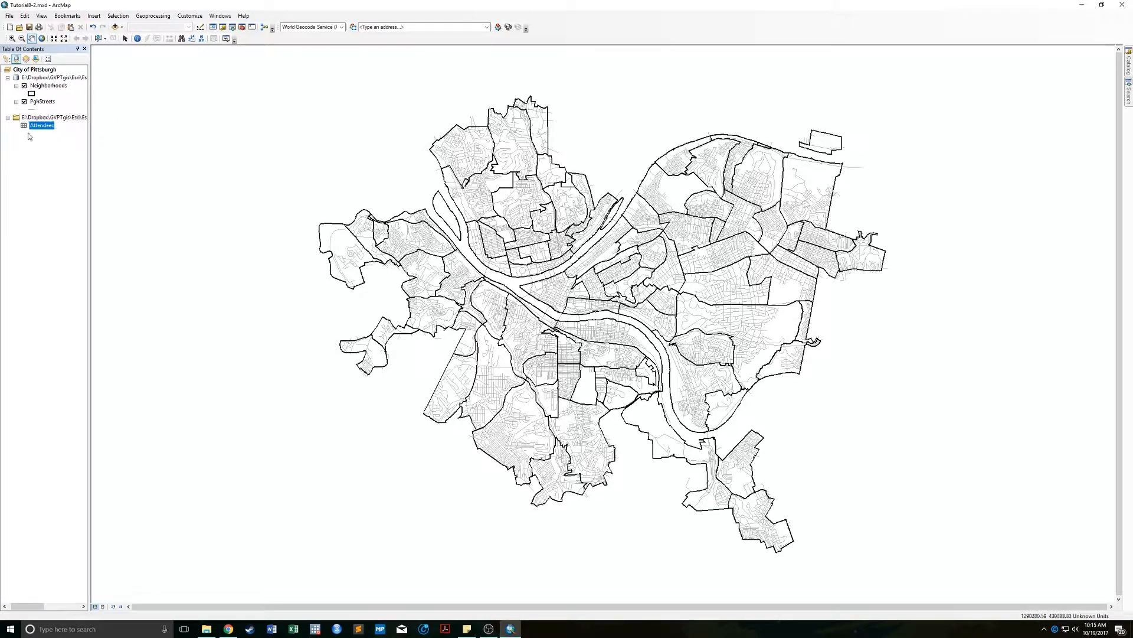
Open the PghStreets attribute table, scroll through its address-range and name fields, then close it.
{"action": "right_click", "coordinate": [45, 101]}
{"action": "left_click", "coordinate": [134, 129]}
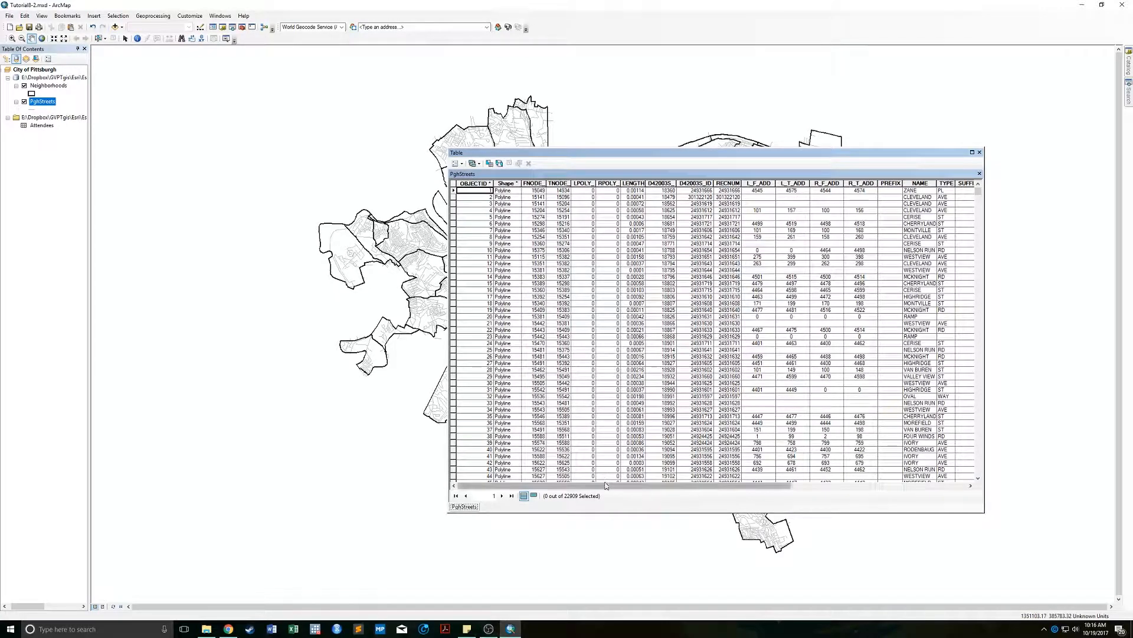
{"action": "left_click_drag", "start_coordinate": [604, 488], "coordinate": [809, 487]}
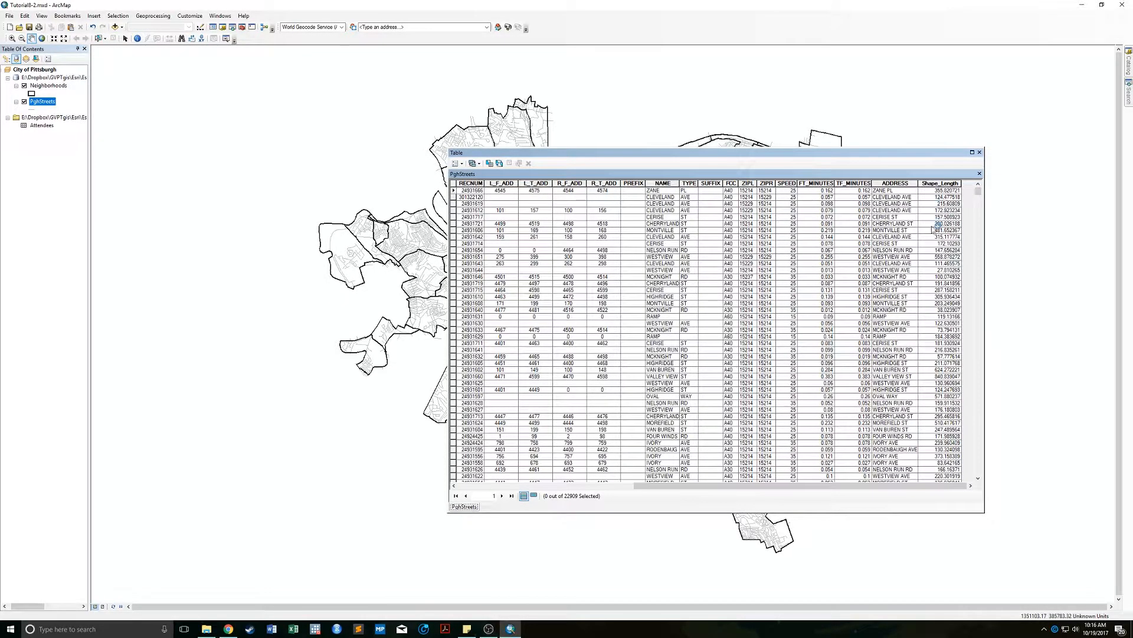
{"action": "left_click", "coordinate": [980, 153]}
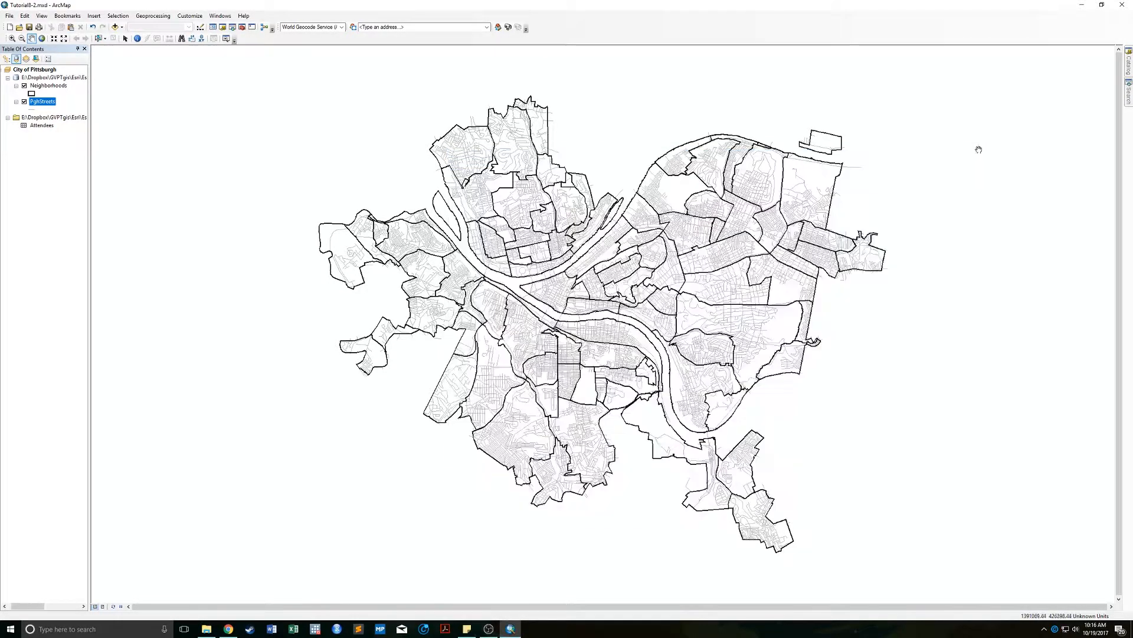
Start a new address locator in Chapter8_vid.gdb using the US Address - Dual Ranges style.
{"action": "mouse_move", "coordinate": [1128, 62]}
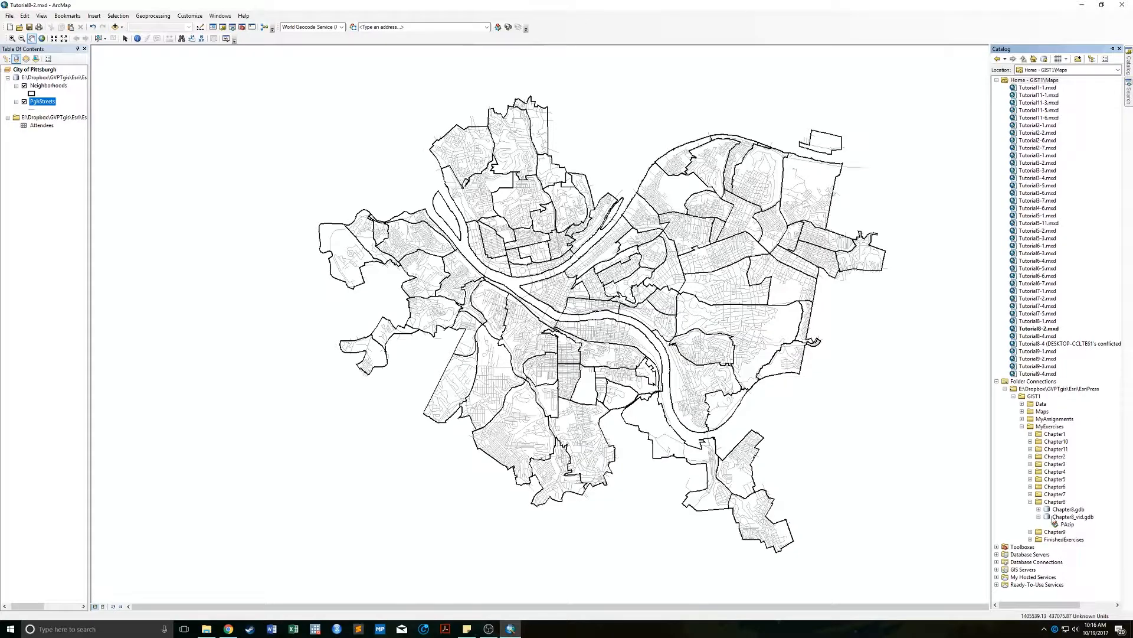
{"action": "right_click", "coordinate": [1056, 517]}
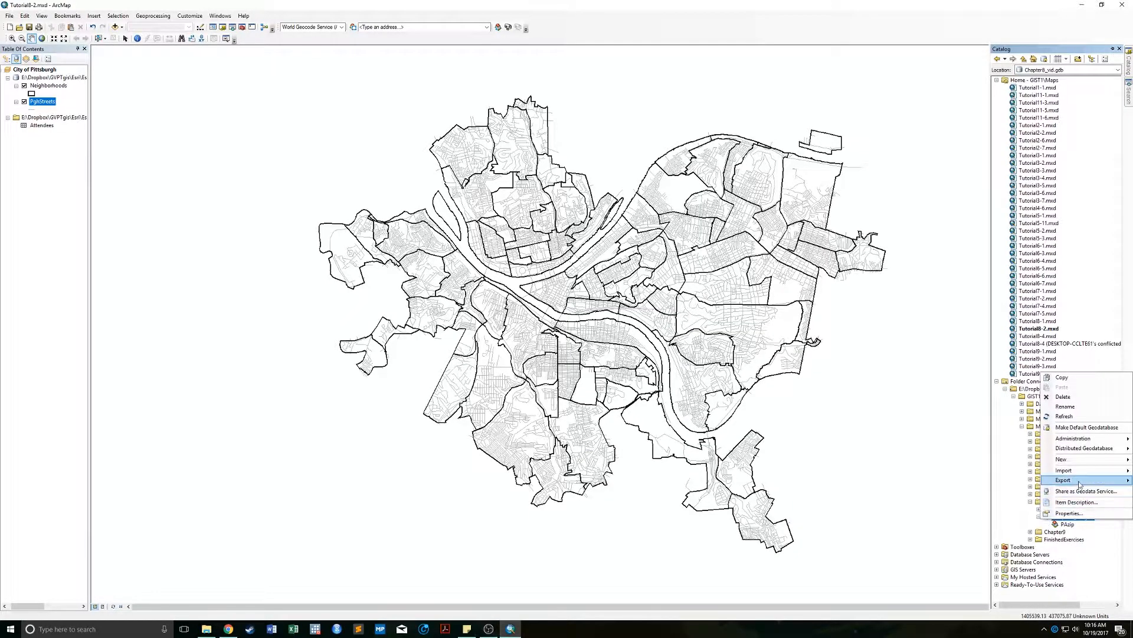
{"action": "mouse_move", "coordinate": [1073, 459]}
{"action": "left_click", "coordinate": [1002, 561]}
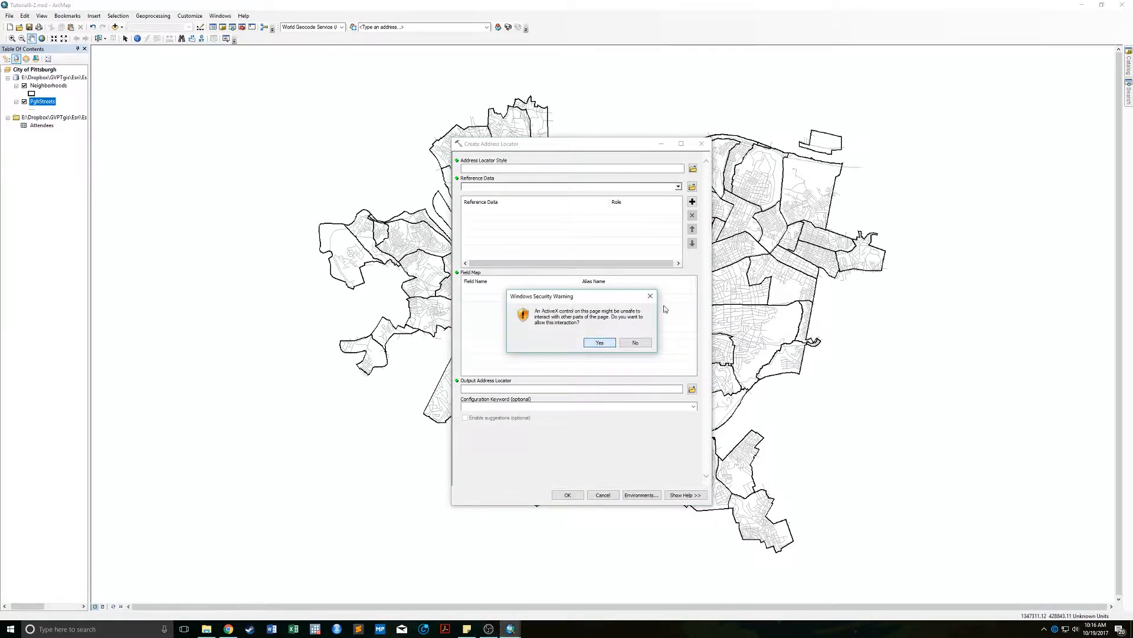
{"action": "left_click", "coordinate": [601, 343]}
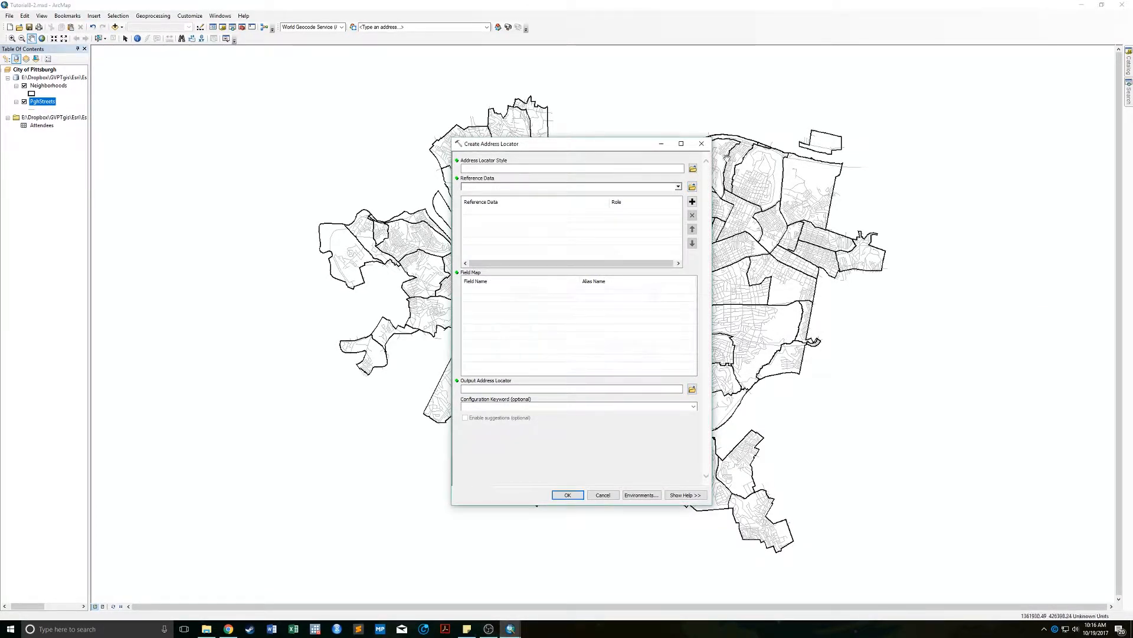
{"action": "left_click", "coordinate": [693, 169]}
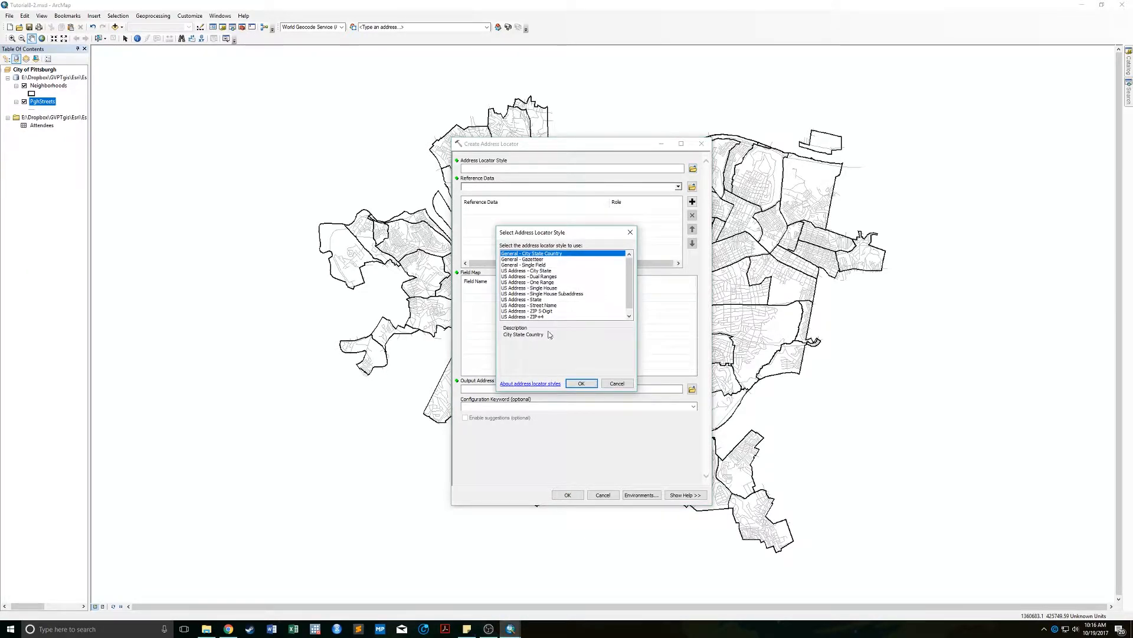
{"action": "left_click", "coordinate": [527, 311]}
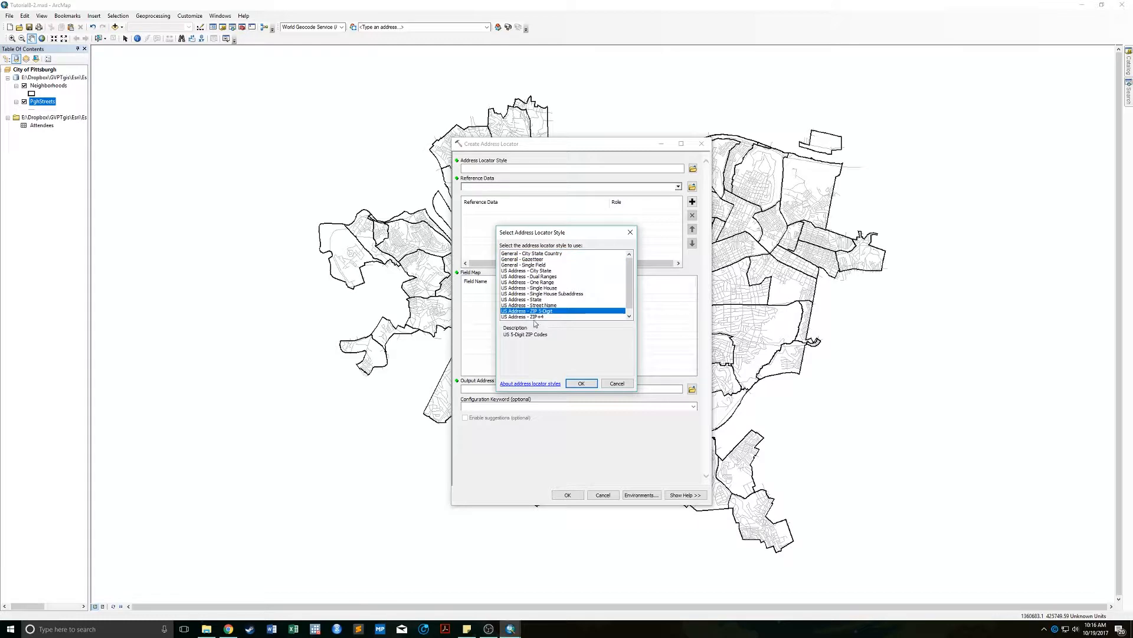
{"action": "left_click", "coordinate": [538, 277]}
{"action": "left_click", "coordinate": [581, 383]}
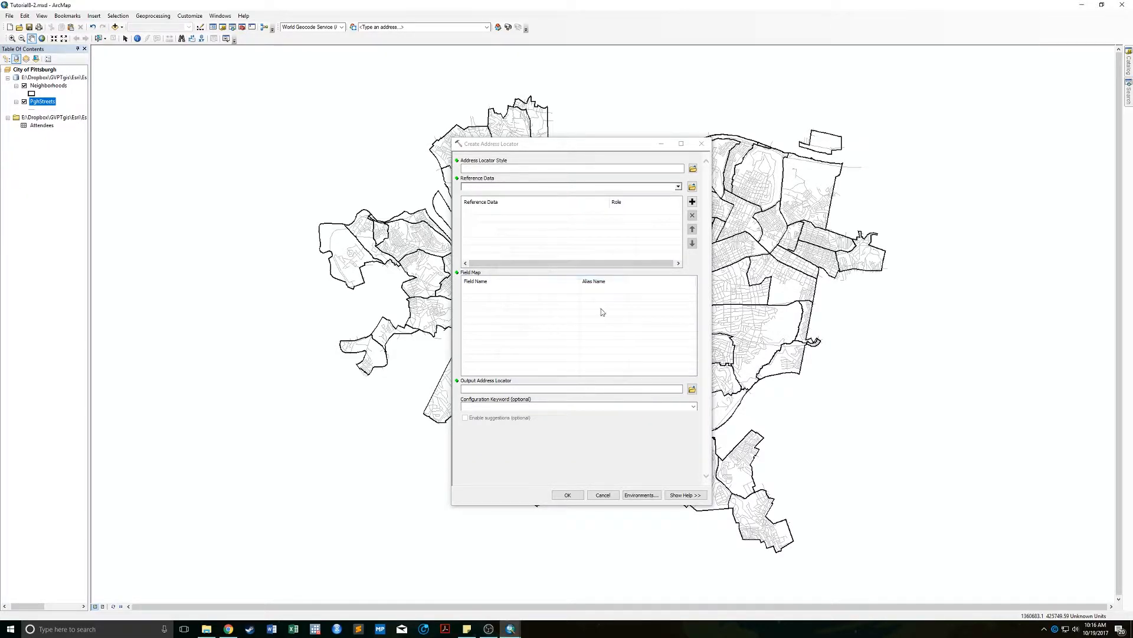
Add PghStreets as primary reference data, name the output PGHstreets, and build the locator.
{"action": "left_click", "coordinate": [678, 197]}
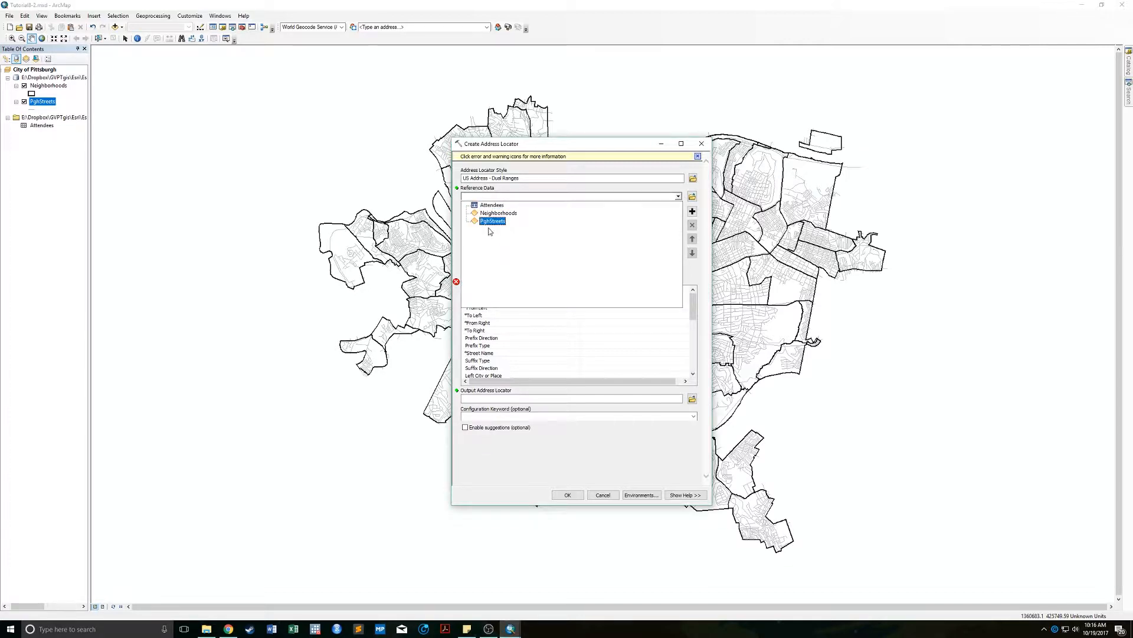
{"action": "left_click", "coordinate": [546, 205]}
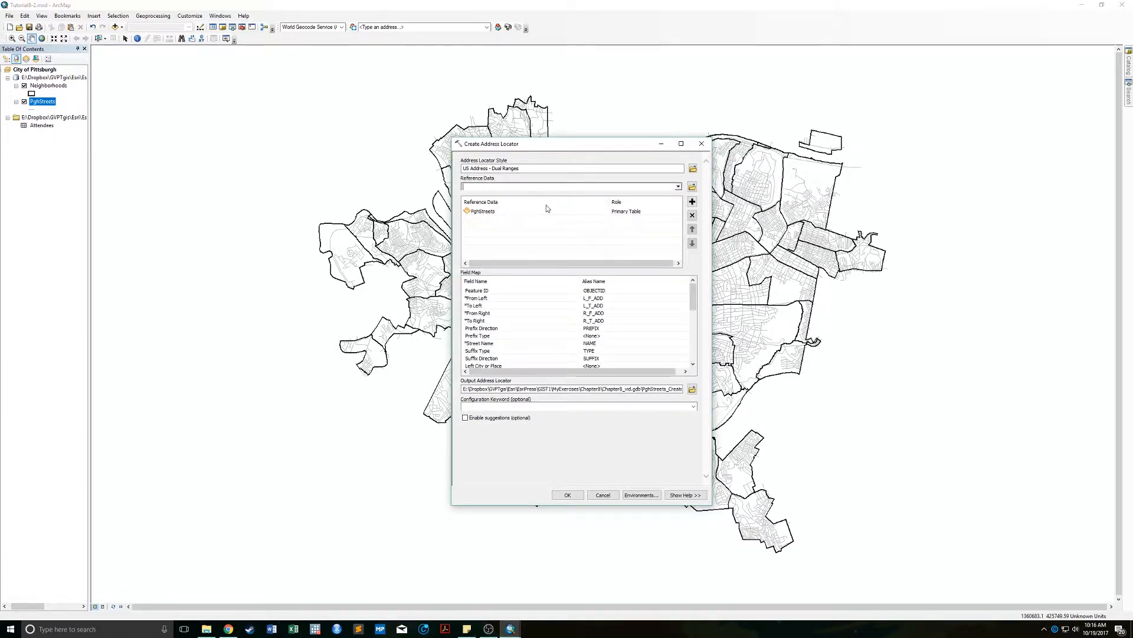
{"action": "left_click", "coordinate": [693, 389]}
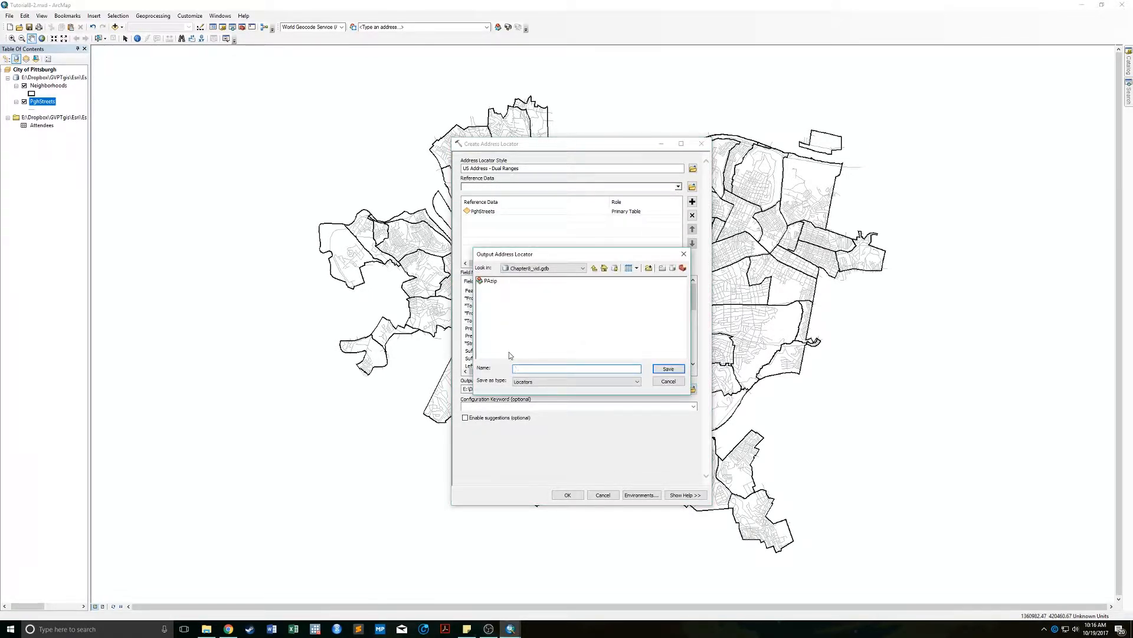
{"action": "type", "text": "PGHstreets"}
{"action": "key", "text": "Return"}
{"action": "left_click", "coordinate": [564, 495]}
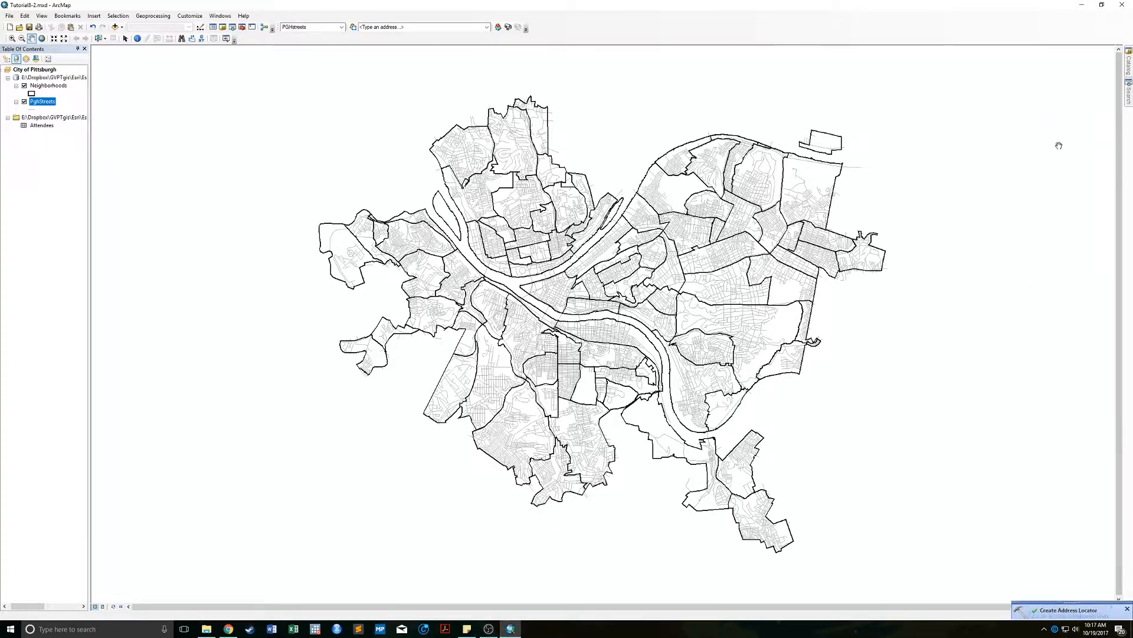
{"action": "left_click", "coordinate": [1129, 64]}
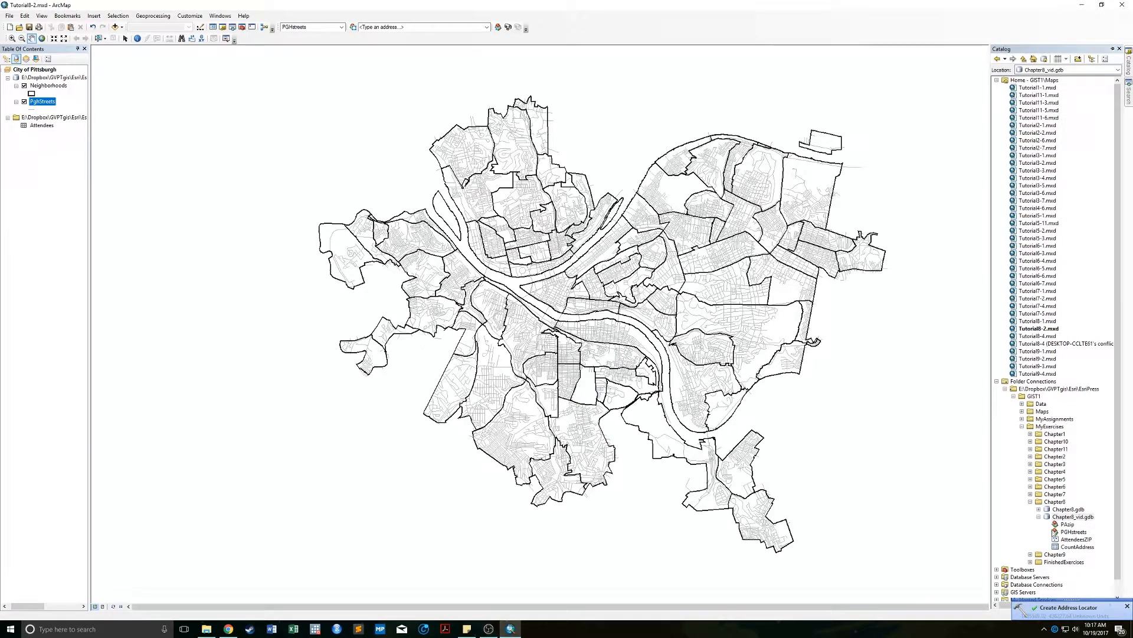
{"action": "left_click", "coordinate": [1039, 517]}
{"action": "left_click", "coordinate": [1039, 517]}
{"action": "left_click", "coordinate": [1064, 532]}
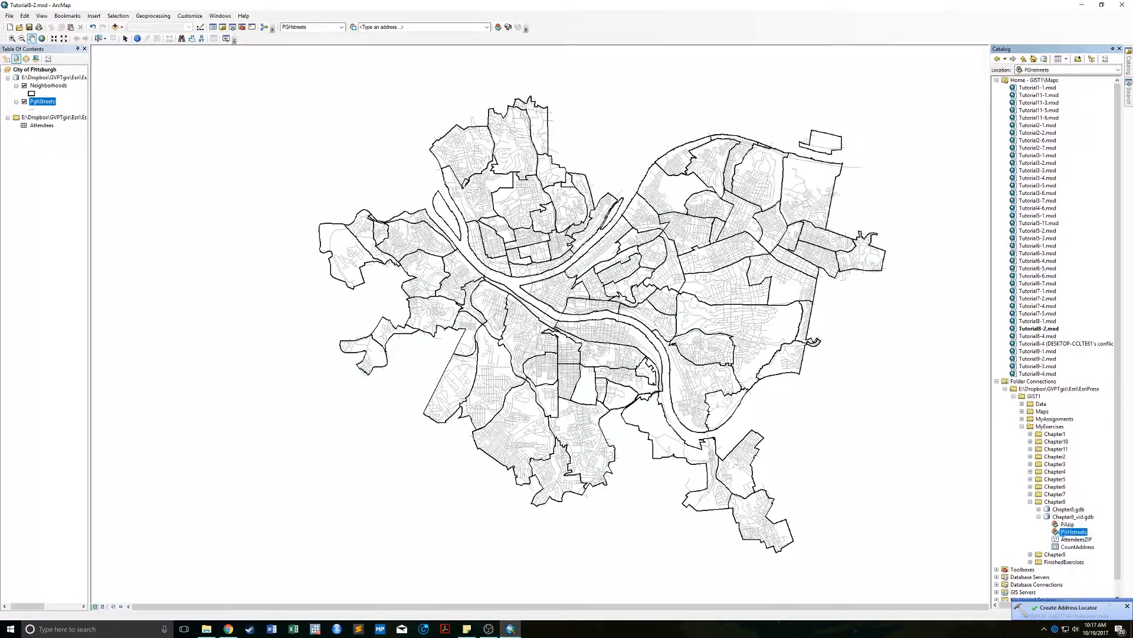
{"action": "double_click", "coordinate": [1073, 532]}
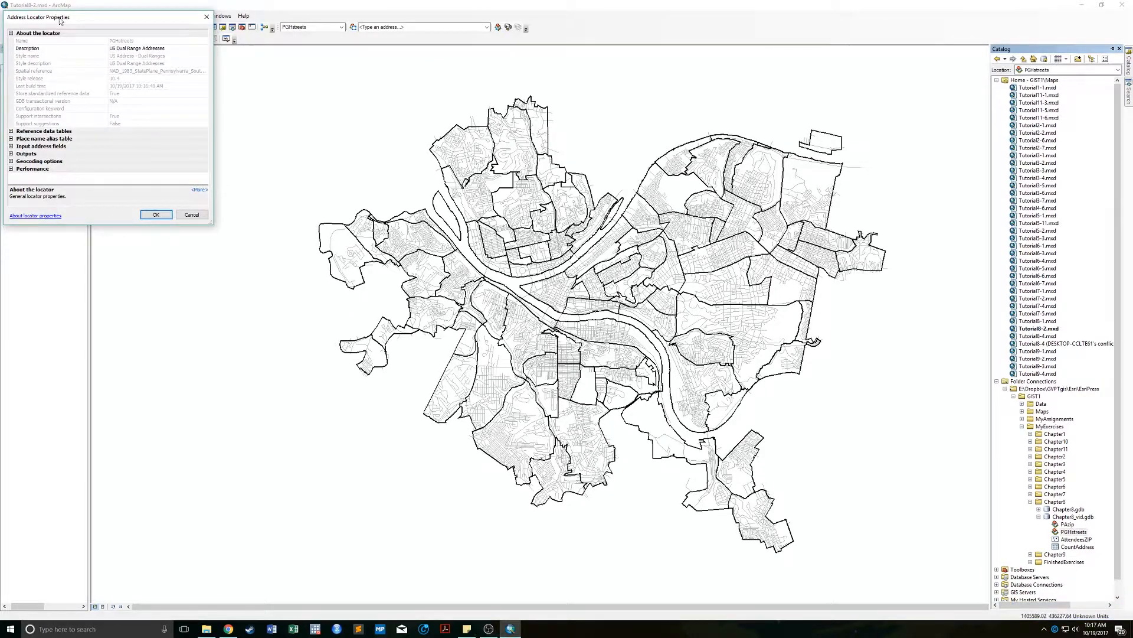
{"action": "left_click_drag", "start_coordinate": [60, 21], "coordinate": [431, 166]}
{"action": "left_click", "coordinate": [384, 285]}
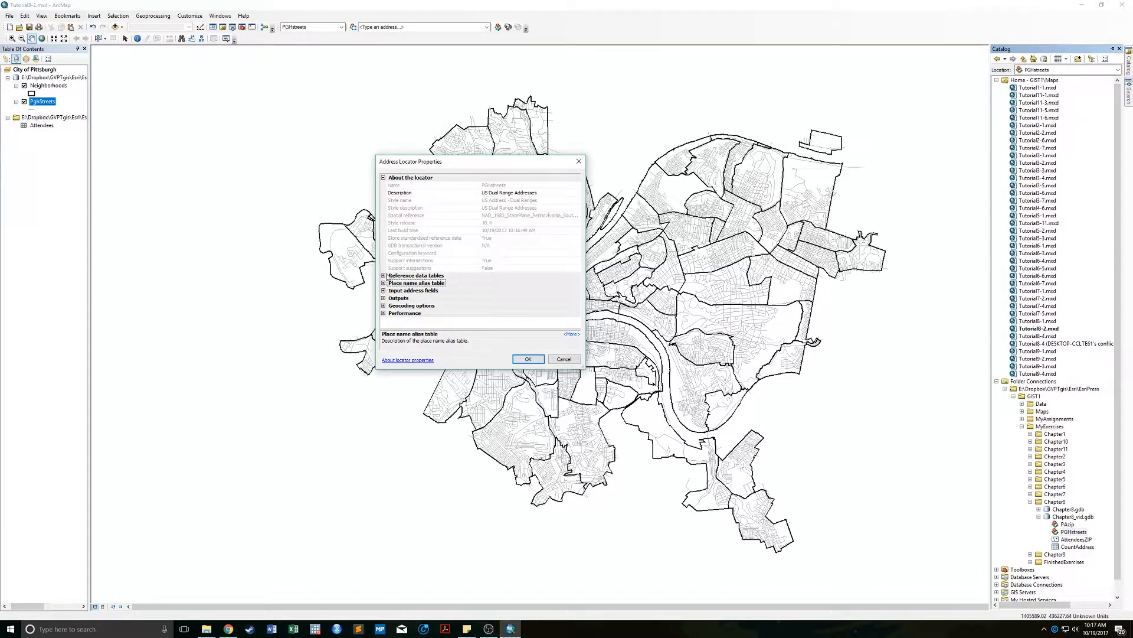
{"action": "left_click", "coordinate": [384, 276]}
{"action": "scroll", "coordinate": [407, 283], "scroll_direction": "down", "scroll_amount": 6}
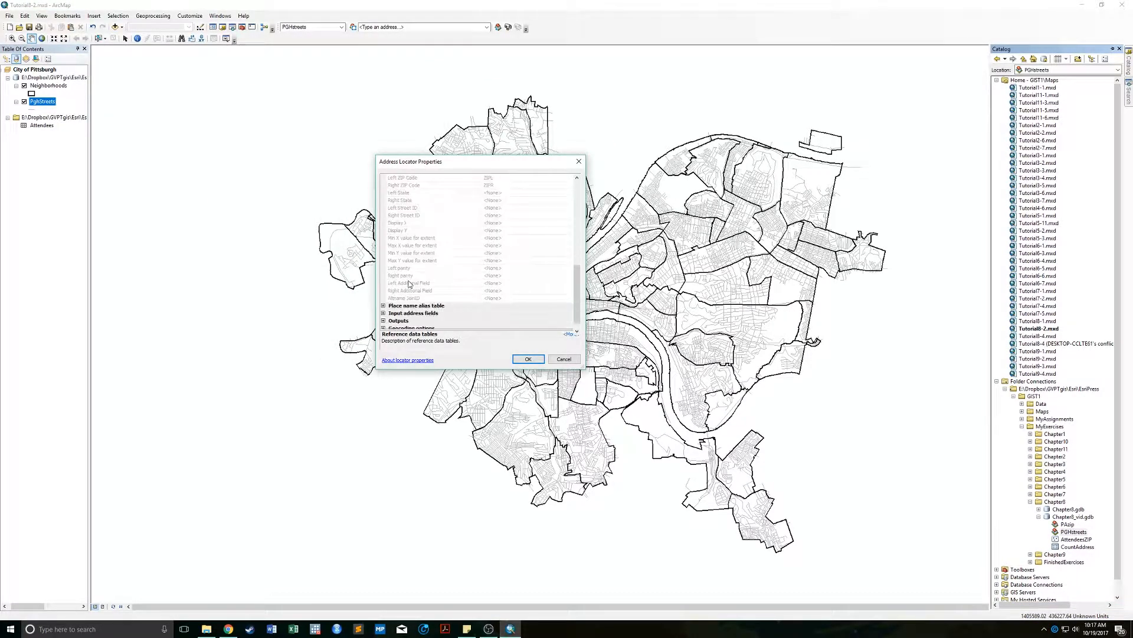
{"action": "scroll", "coordinate": [409, 284], "scroll_direction": "down", "scroll_amount": 1}
{"action": "left_click", "coordinate": [383, 294]}
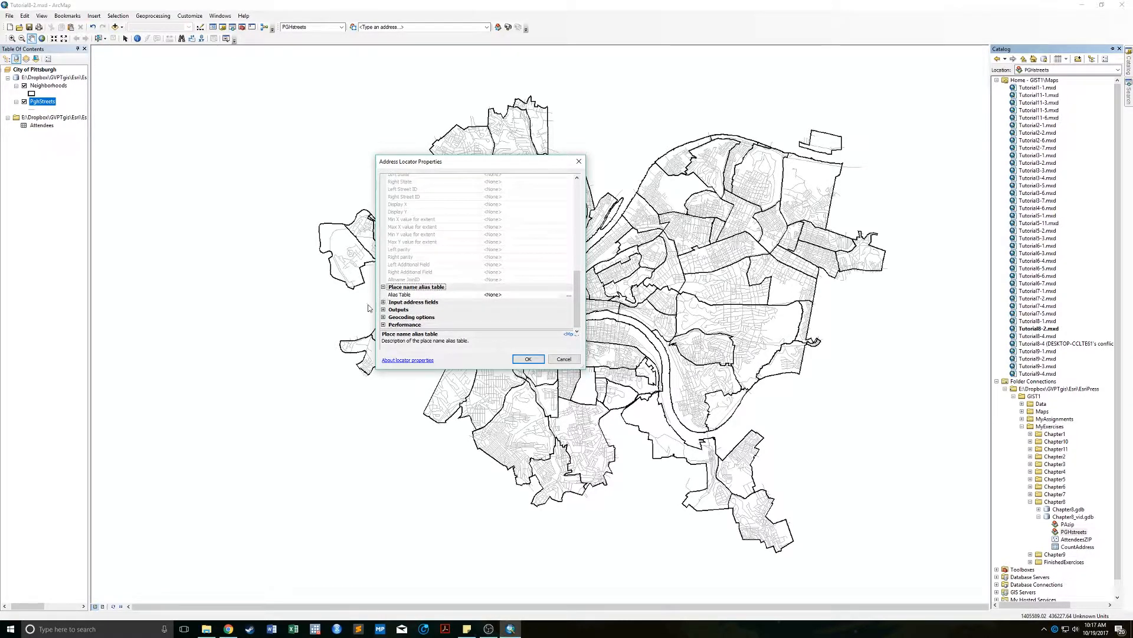
{"action": "left_click", "coordinate": [383, 301]}
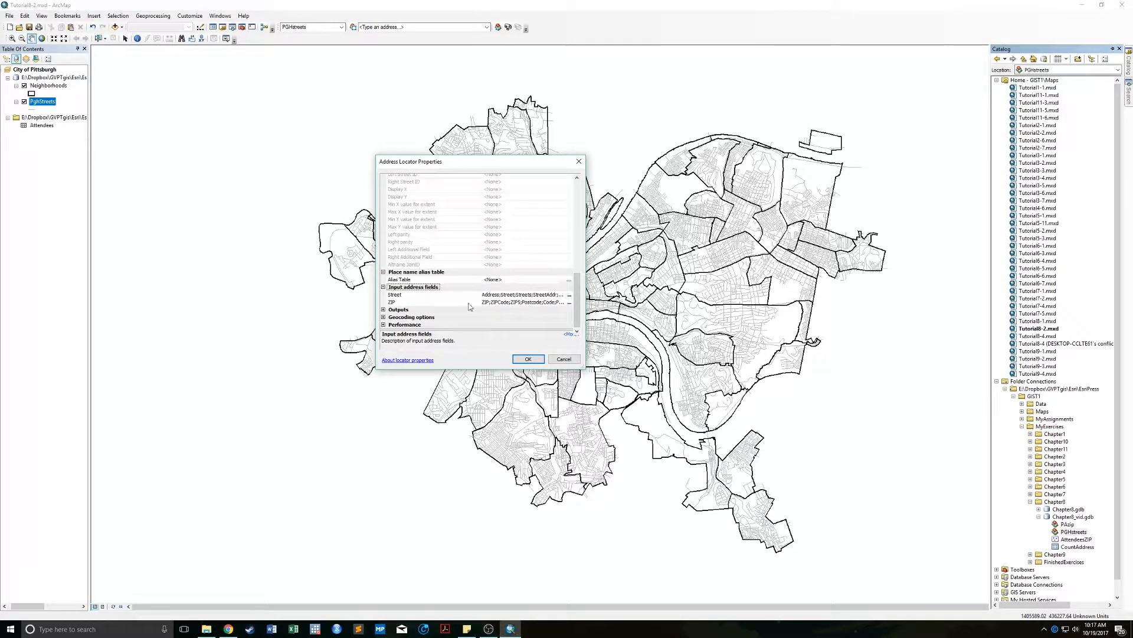
{"action": "left_click", "coordinate": [383, 310]}
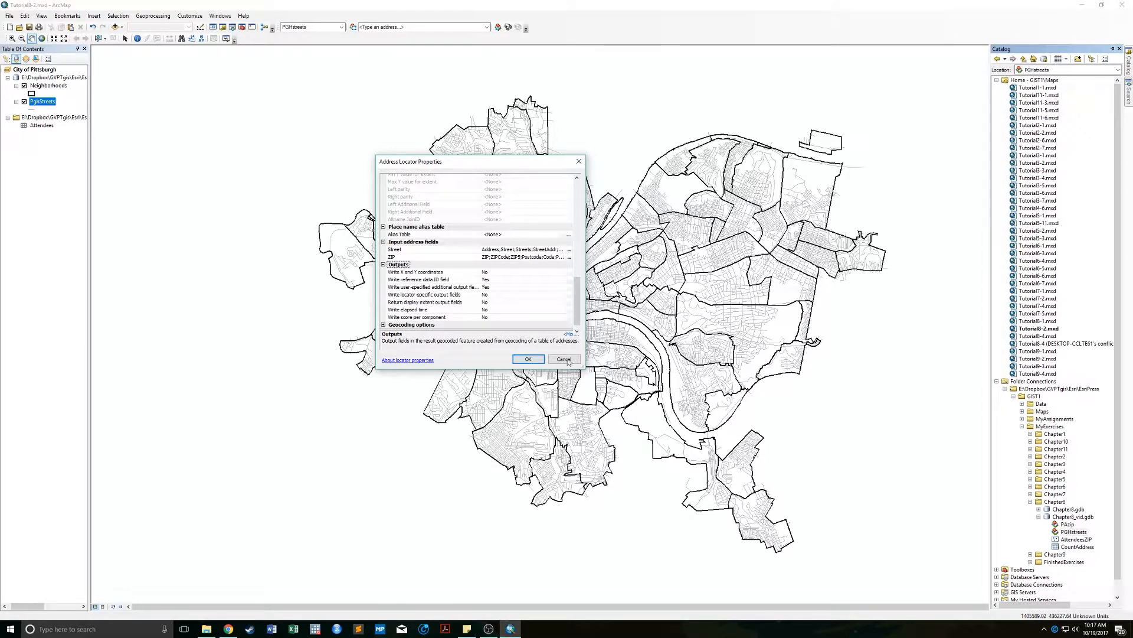
{"action": "left_click", "coordinate": [529, 359]}
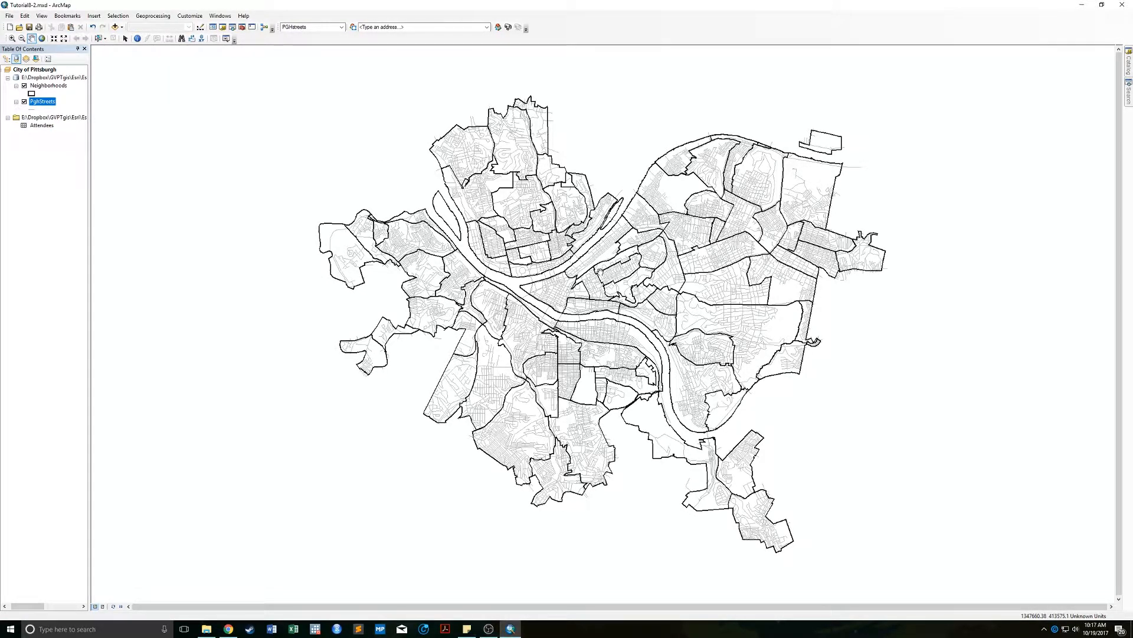
{"action": "left_click", "coordinate": [183, 39]}
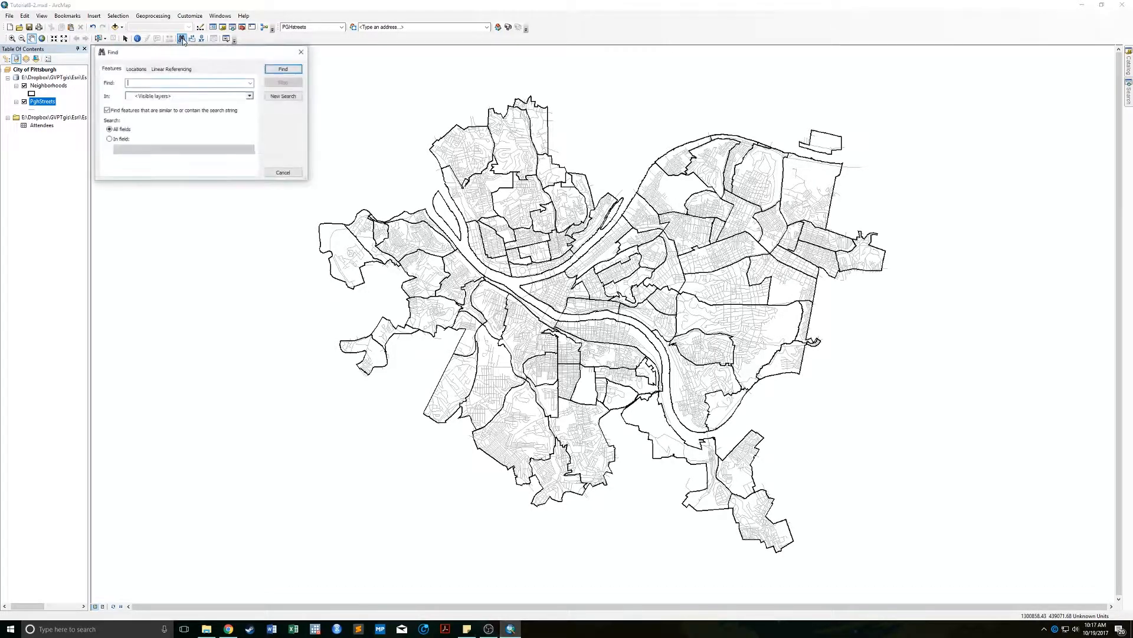
{"action": "left_click_drag", "start_coordinate": [184, 55], "coordinate": [510, 177]}
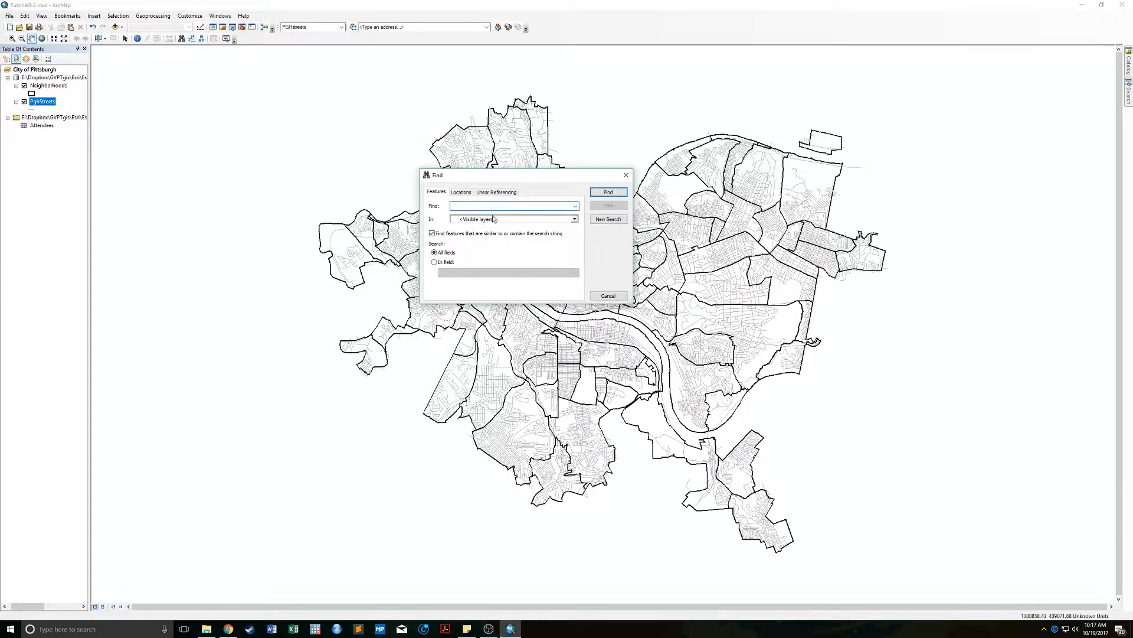
{"action": "left_click", "coordinate": [461, 192]}
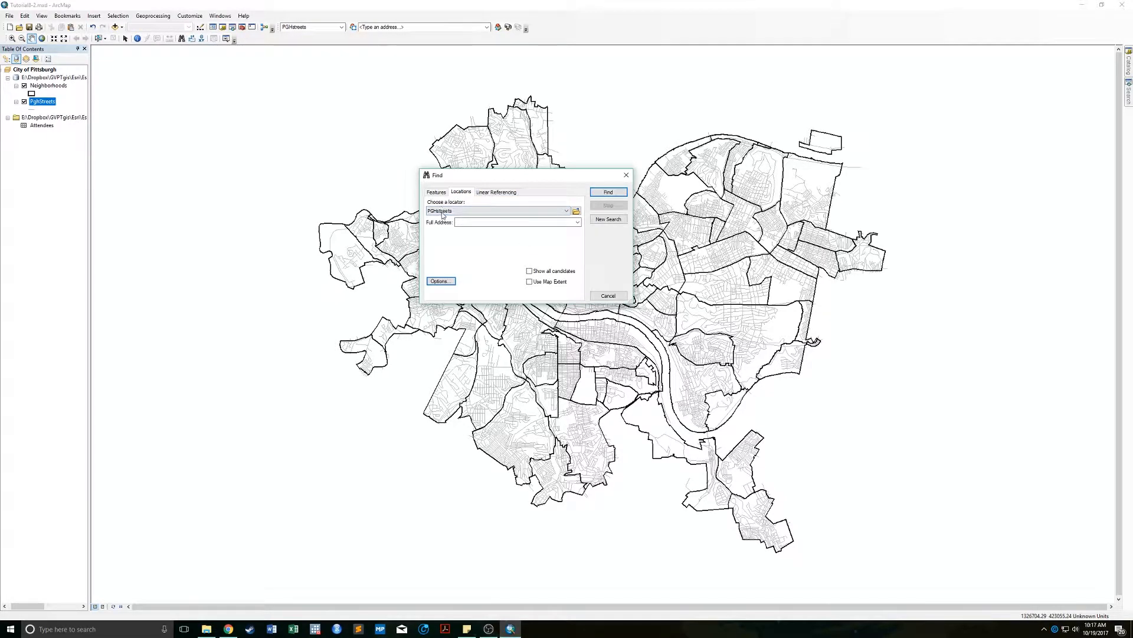
{"action": "left_click", "coordinate": [477, 211]}
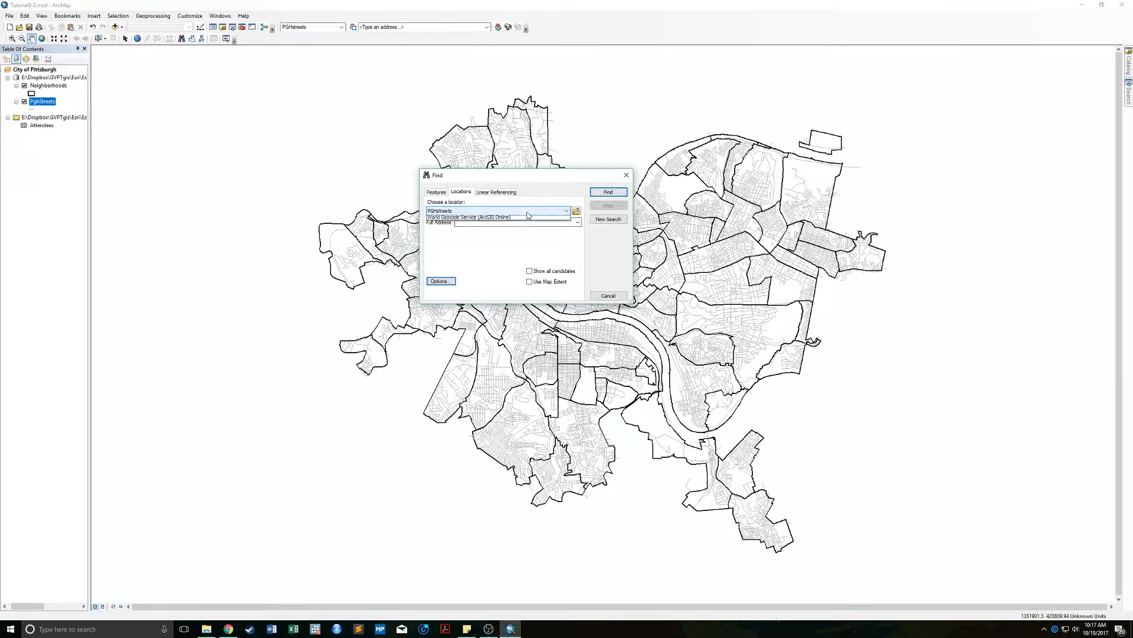
{"action": "left_click", "coordinate": [476, 224]}
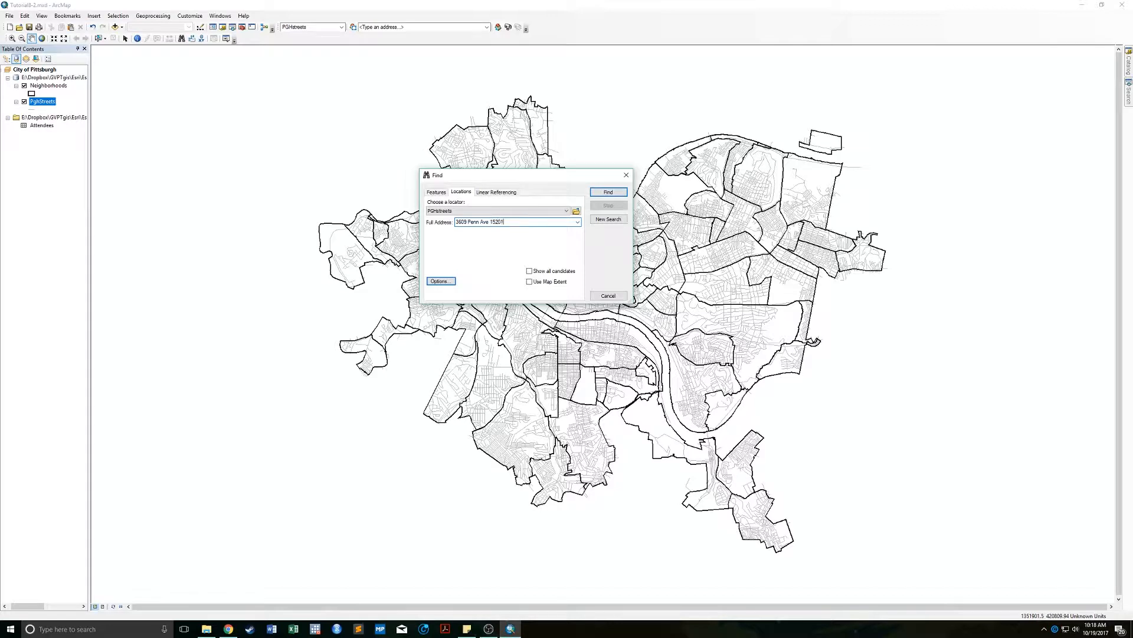
{"action": "left_click", "coordinate": [615, 195]}
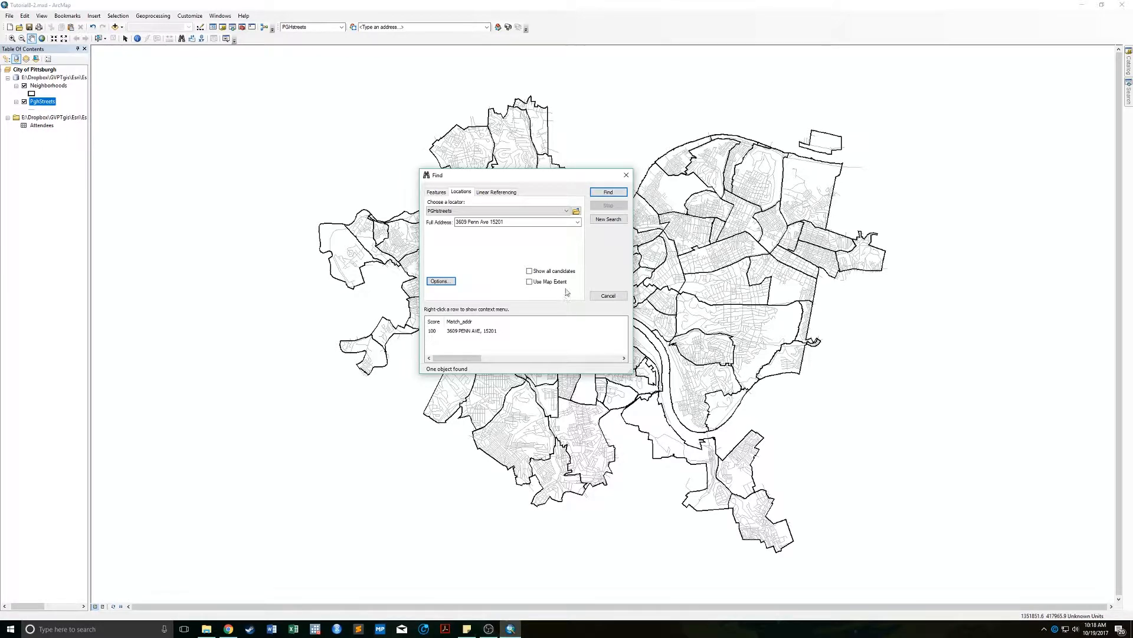
Flash the score-100 match and add it to the map as a labelled point.
{"action": "left_click", "coordinate": [453, 331]}
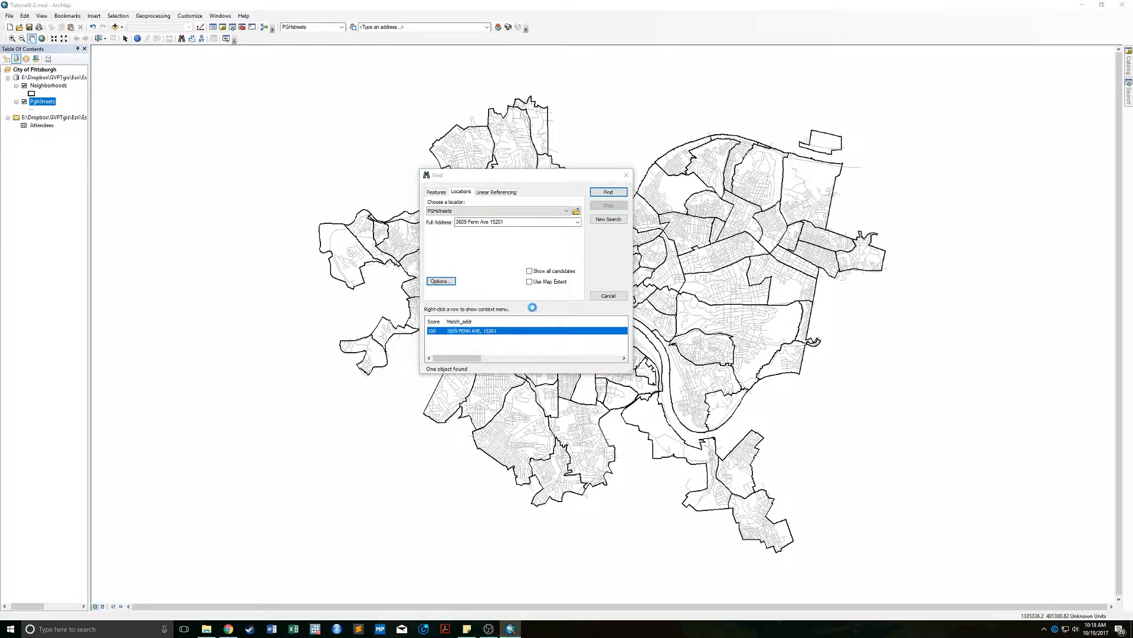
{"action": "right_click", "coordinate": [499, 329]}
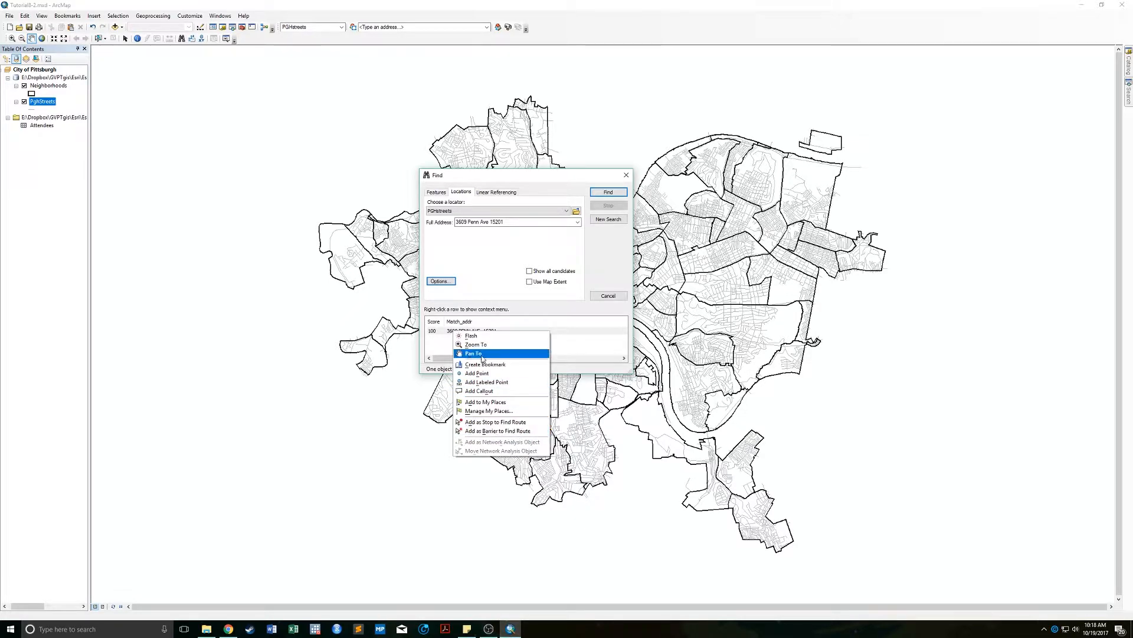
{"action": "left_click", "coordinate": [516, 382]}
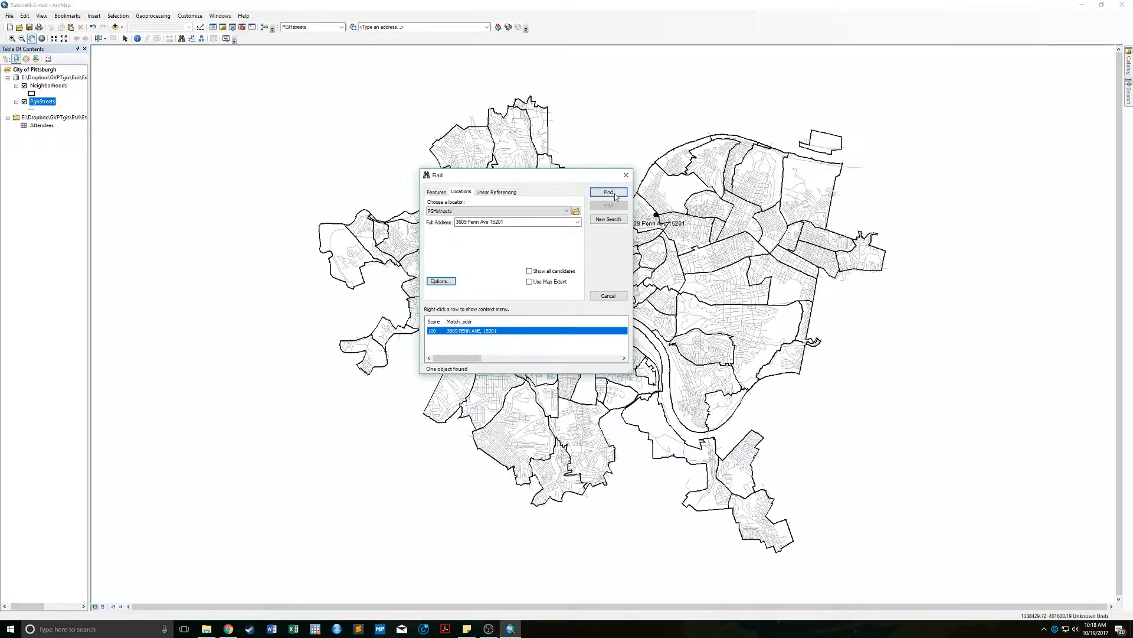
{"action": "left_click", "coordinate": [626, 175]}
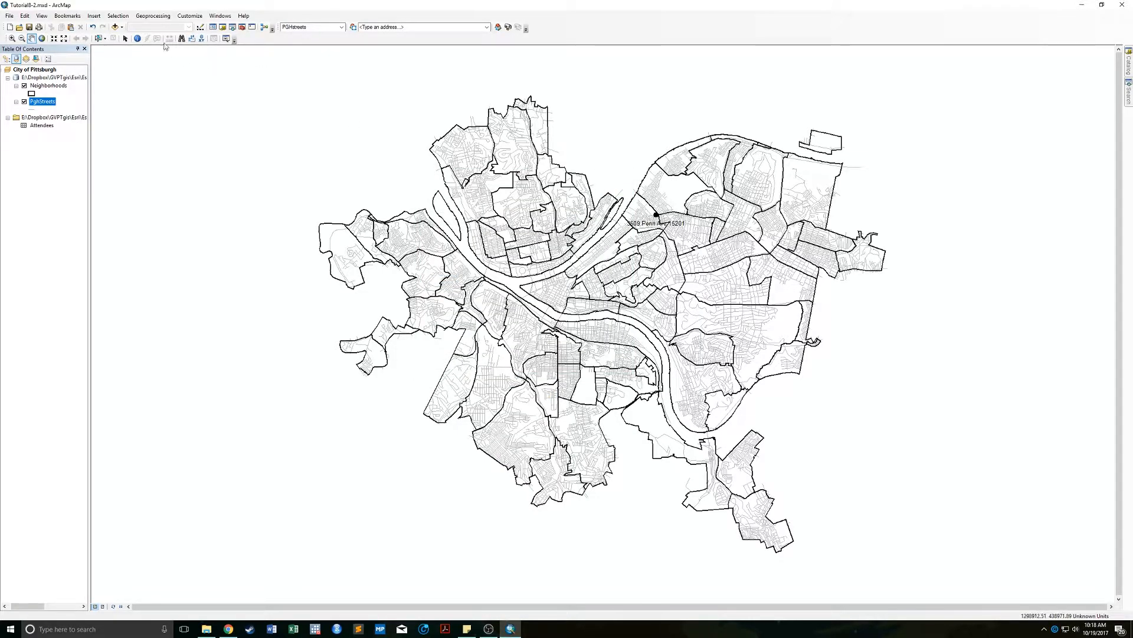
{"action": "left_click", "coordinate": [125, 39]}
{"action": "left_click", "coordinate": [653, 224]}
{"action": "left_click", "coordinate": [12, 38]}
{"action": "left_click_drag", "start_coordinate": [607, 194], "coordinate": [718, 239]}
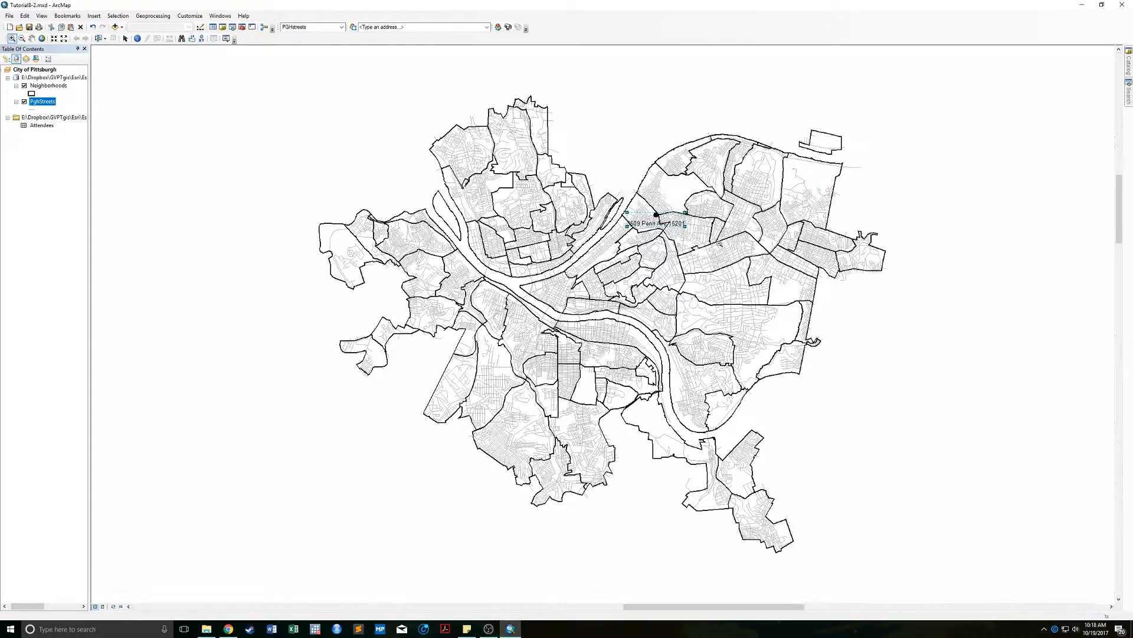
{"action": "left_click", "coordinate": [125, 38]}
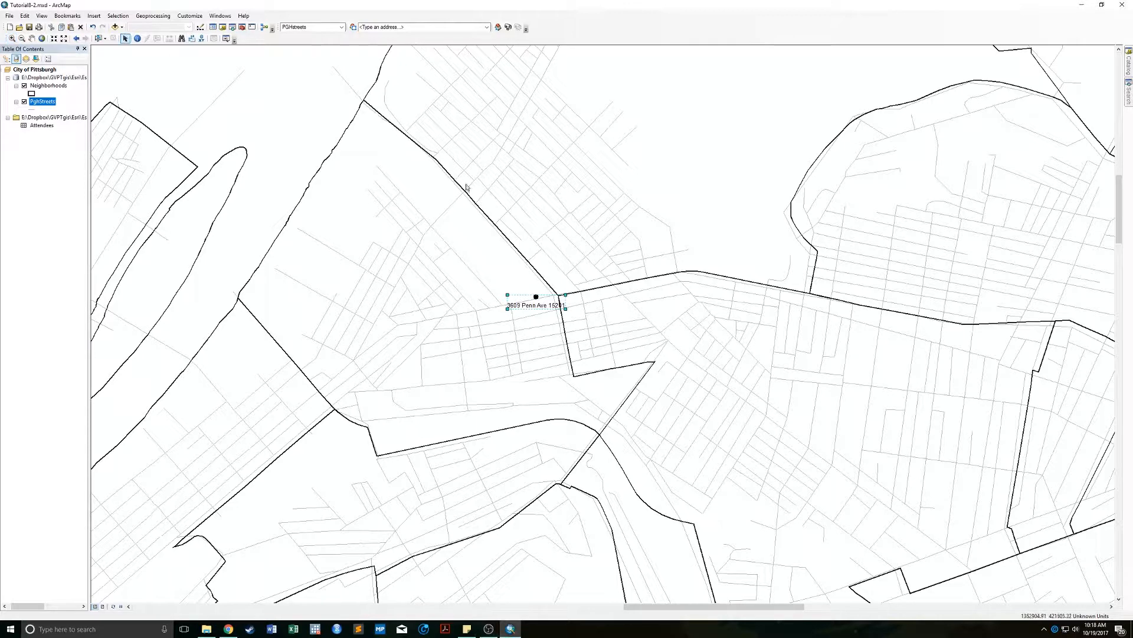
Inspect the label graphic's properties: size and position, frame and area settings.
{"action": "right_click", "coordinate": [534, 306]}
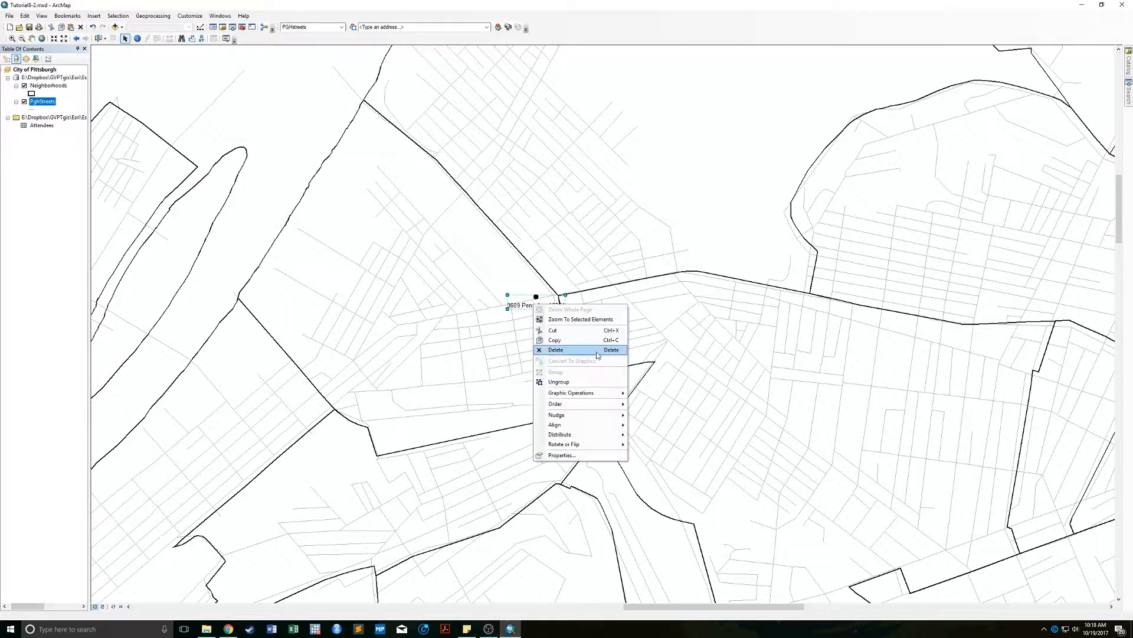
{"action": "left_click", "coordinate": [584, 456]}
{"action": "left_click", "coordinate": [534, 235]}
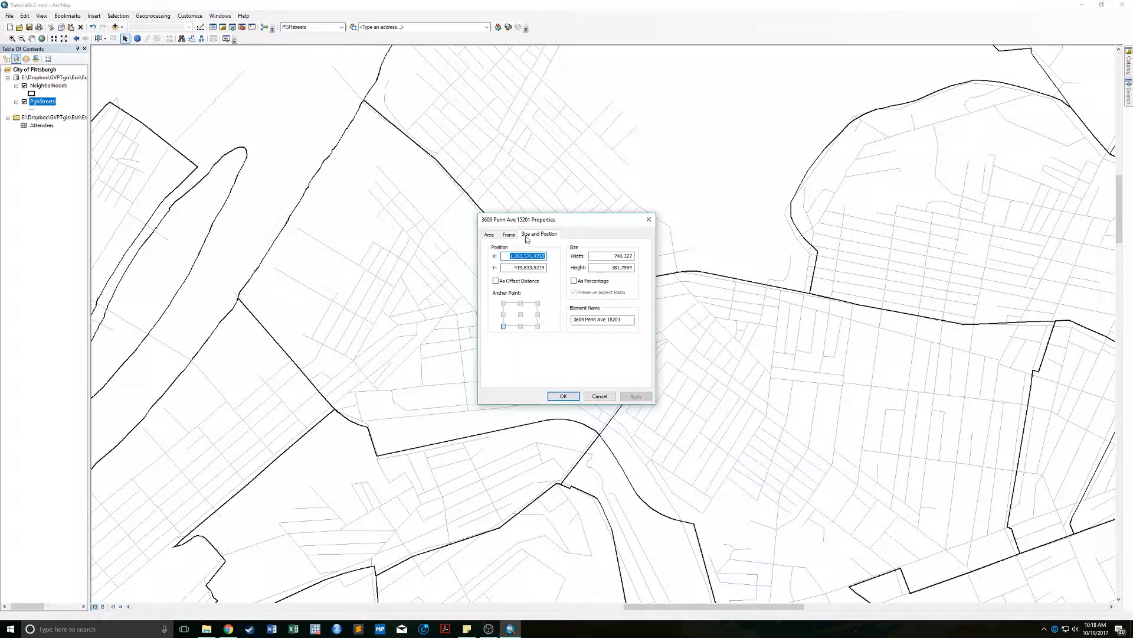
{"action": "left_click", "coordinate": [509, 235]}
{"action": "left_click", "coordinate": [488, 235]}
{"action": "left_click", "coordinate": [563, 396]}
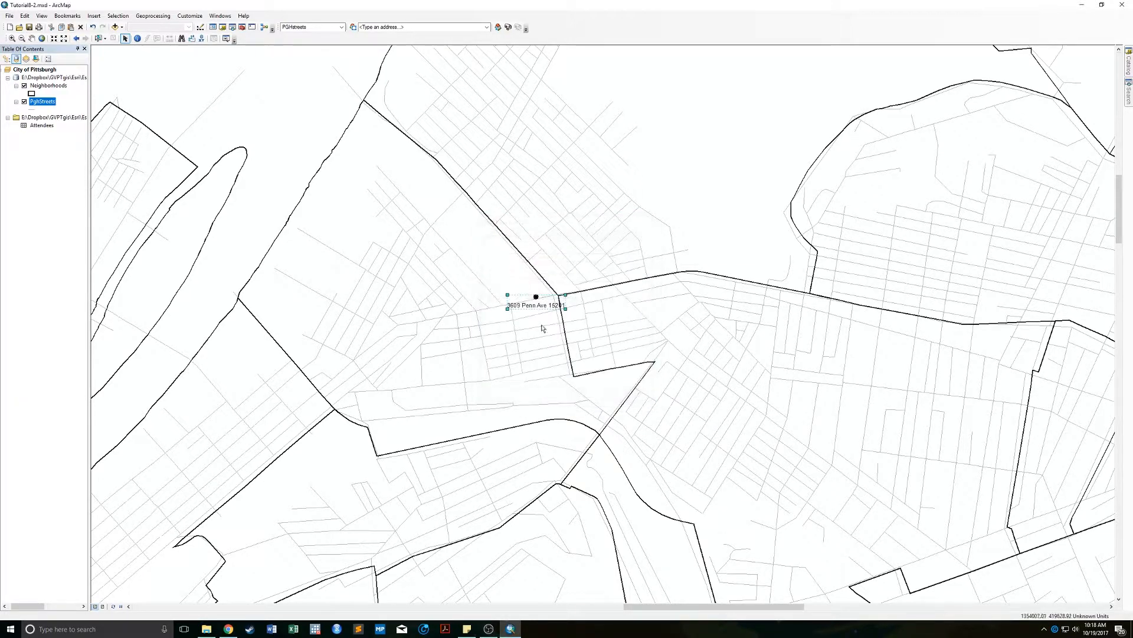
Ungroup the label from its point marker and recolour the marker red.
{"action": "right_click", "coordinate": [532, 301]}
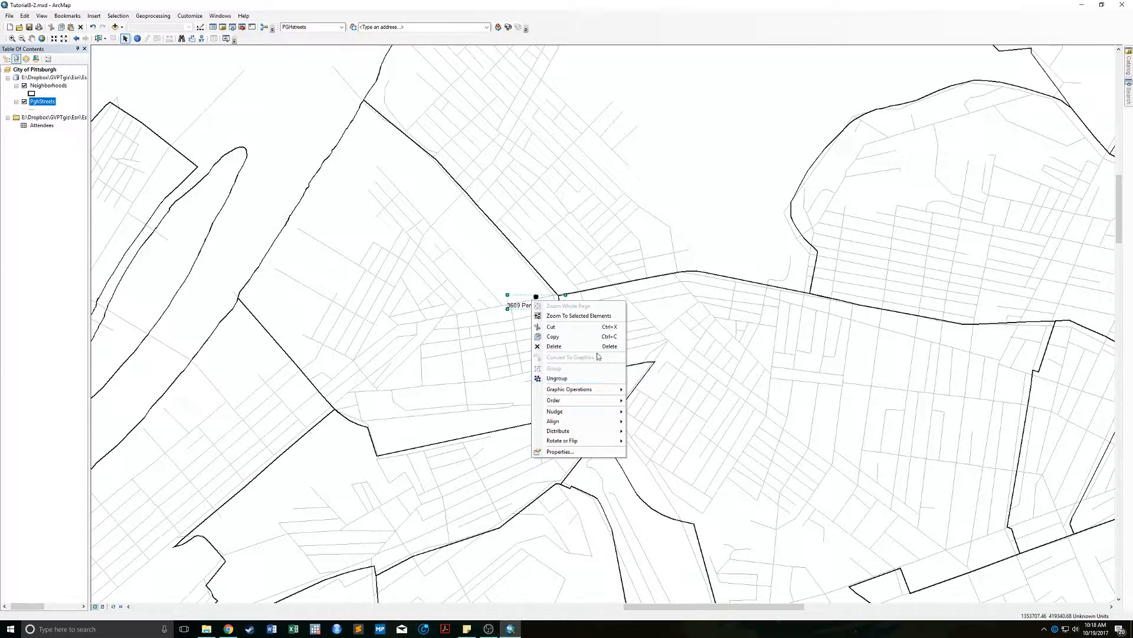
{"action": "left_click", "coordinate": [586, 377]}
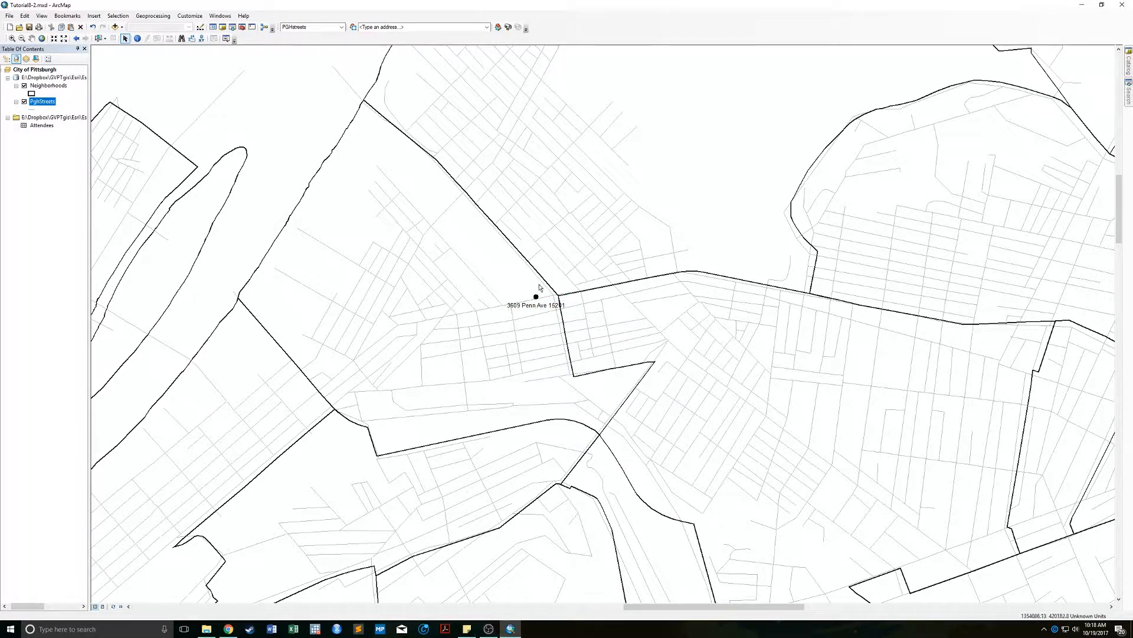
{"action": "right_click", "coordinate": [536, 296]}
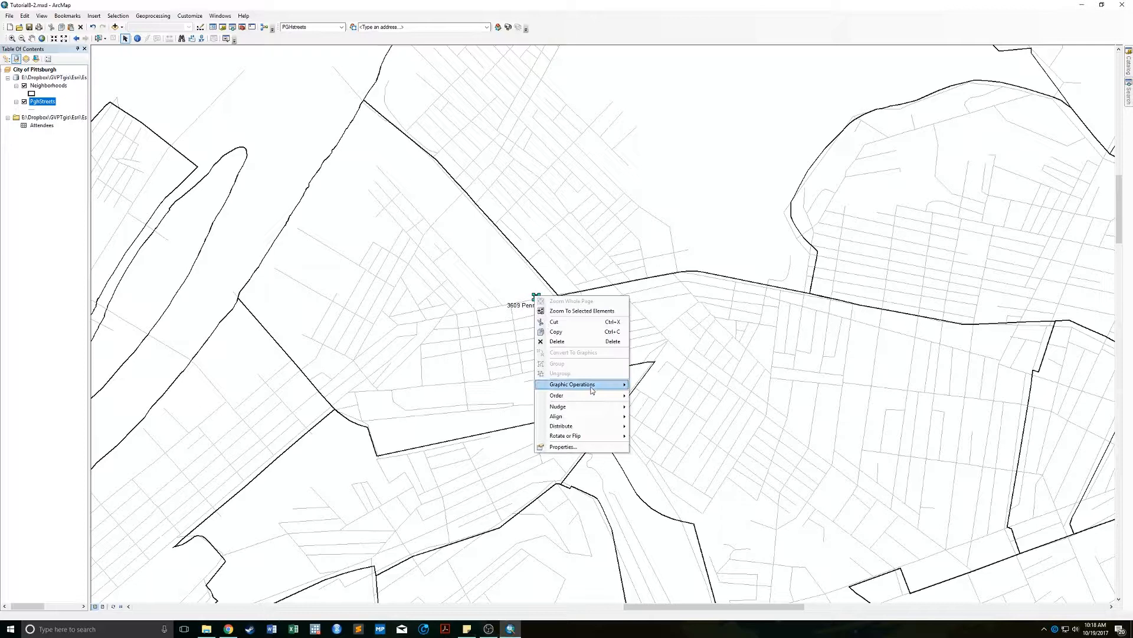
{"action": "left_click", "coordinate": [591, 447]}
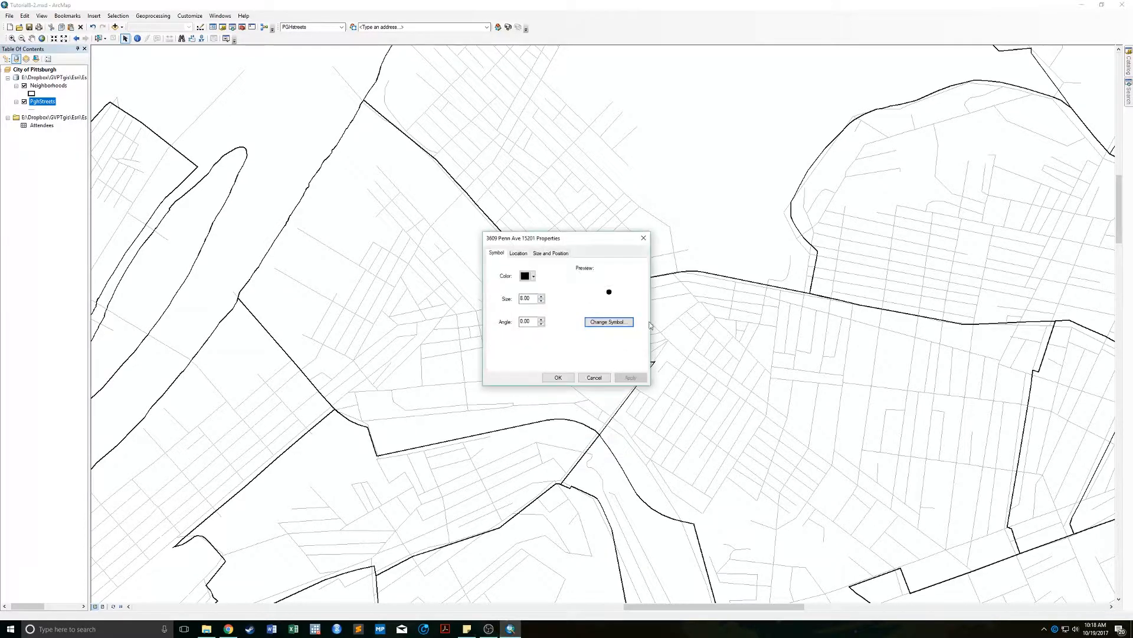
{"action": "left_click", "coordinate": [527, 276]}
{"action": "left_click", "coordinate": [533, 323]}
{"action": "left_click", "coordinate": [555, 377]}
{"action": "right_click", "coordinate": [540, 304]}
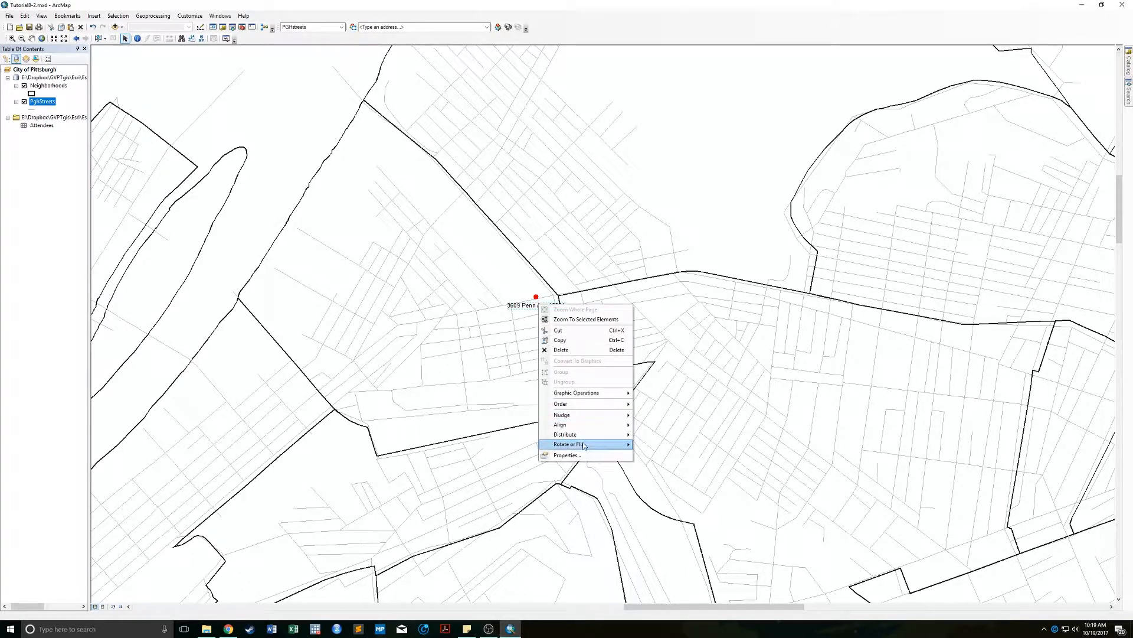
Make the label text red at size 12, then zoom to Pittsburgh's full extent.
{"action": "left_click", "coordinate": [576, 454]}
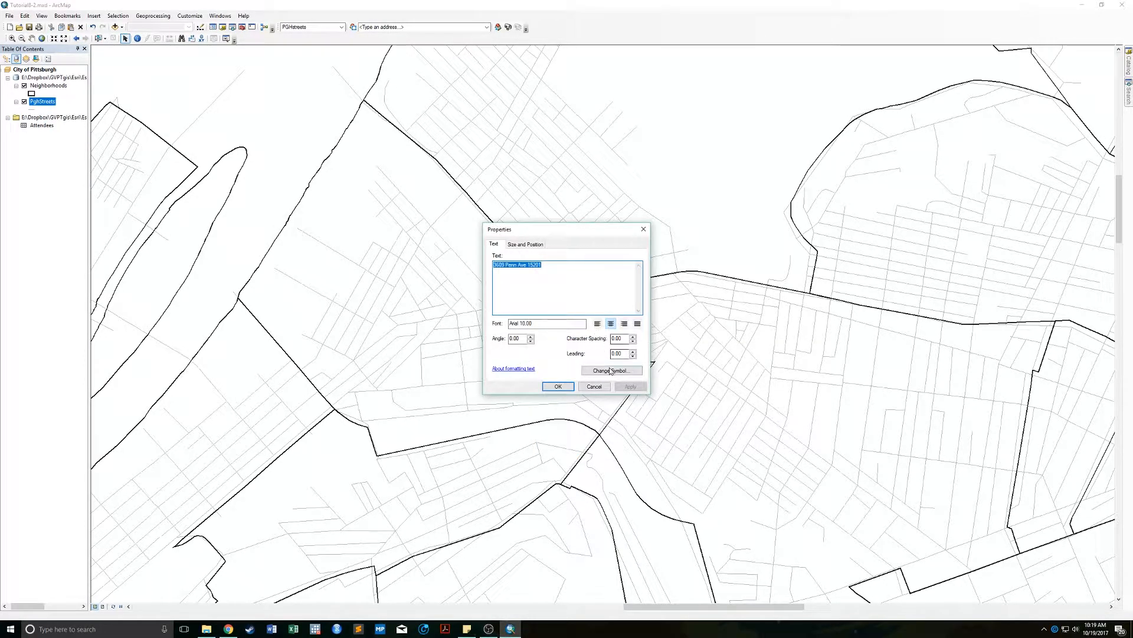
{"action": "left_click", "coordinate": [611, 371]}
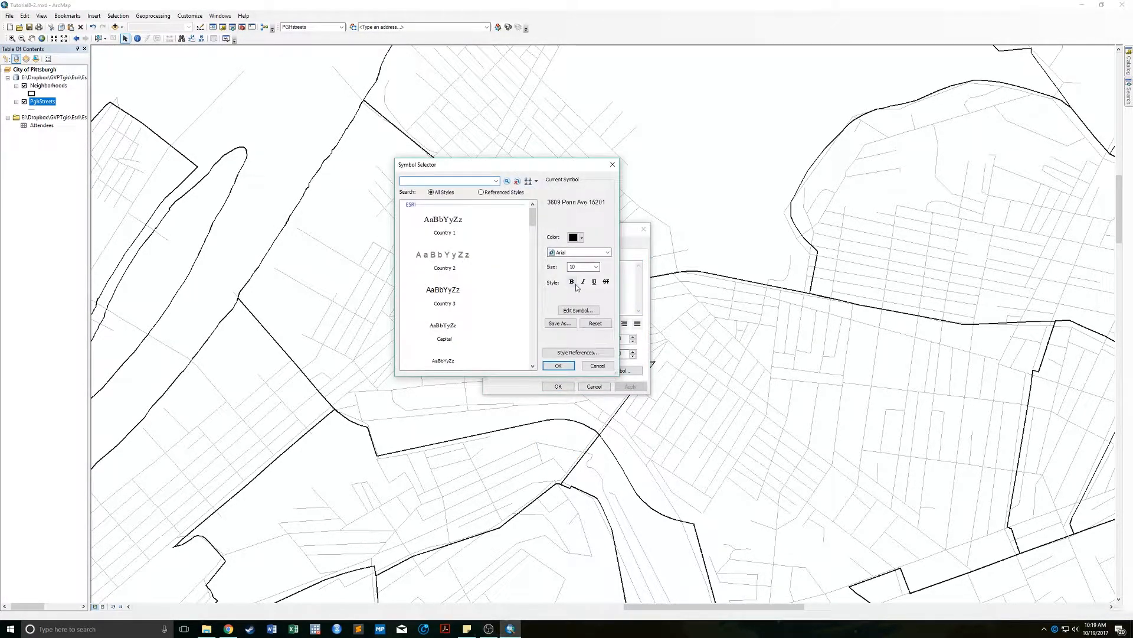
{"action": "left_click", "coordinate": [577, 237]}
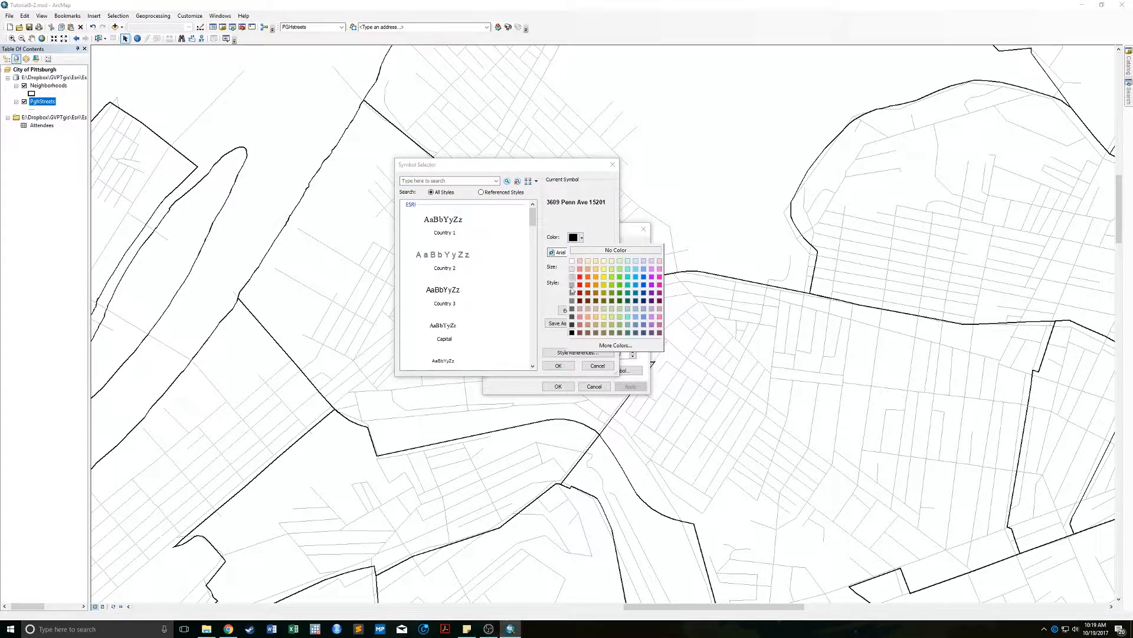
{"action": "left_click", "coordinate": [579, 286]}
{"action": "left_click", "coordinate": [596, 267]}
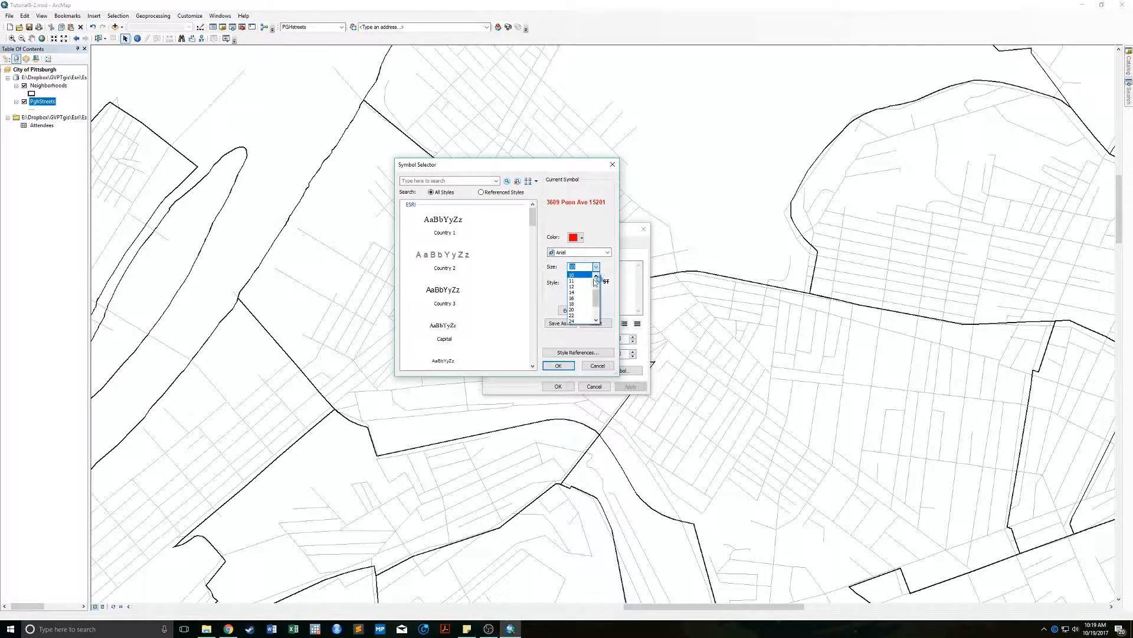
{"action": "left_click", "coordinate": [583, 288]}
{"action": "left_click", "coordinate": [563, 367]}
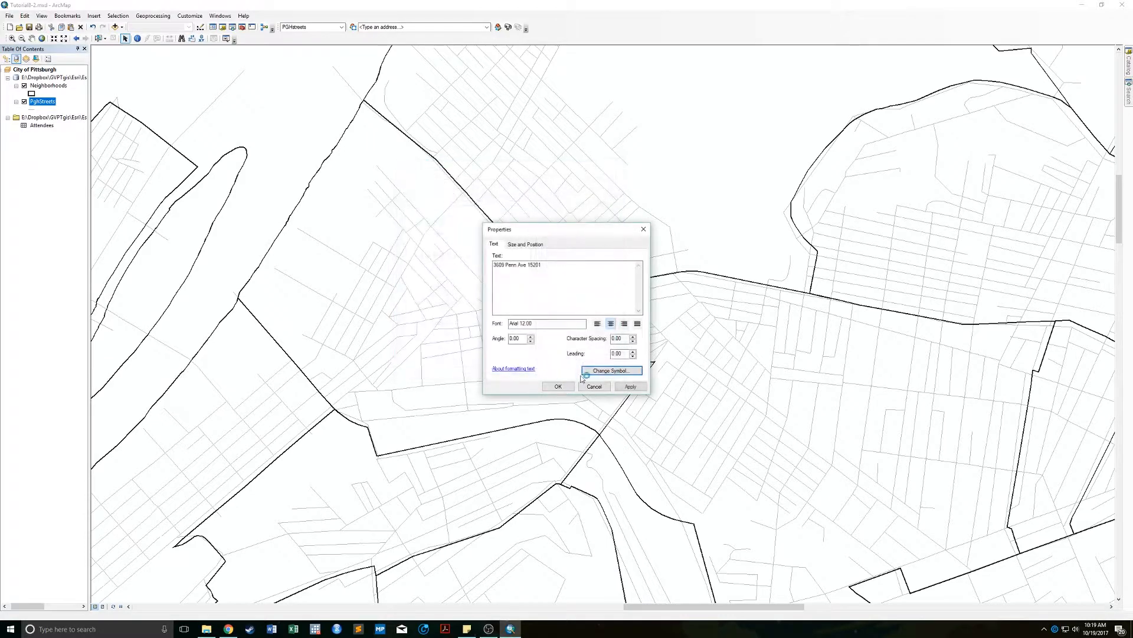
{"action": "left_click", "coordinate": [567, 386]}
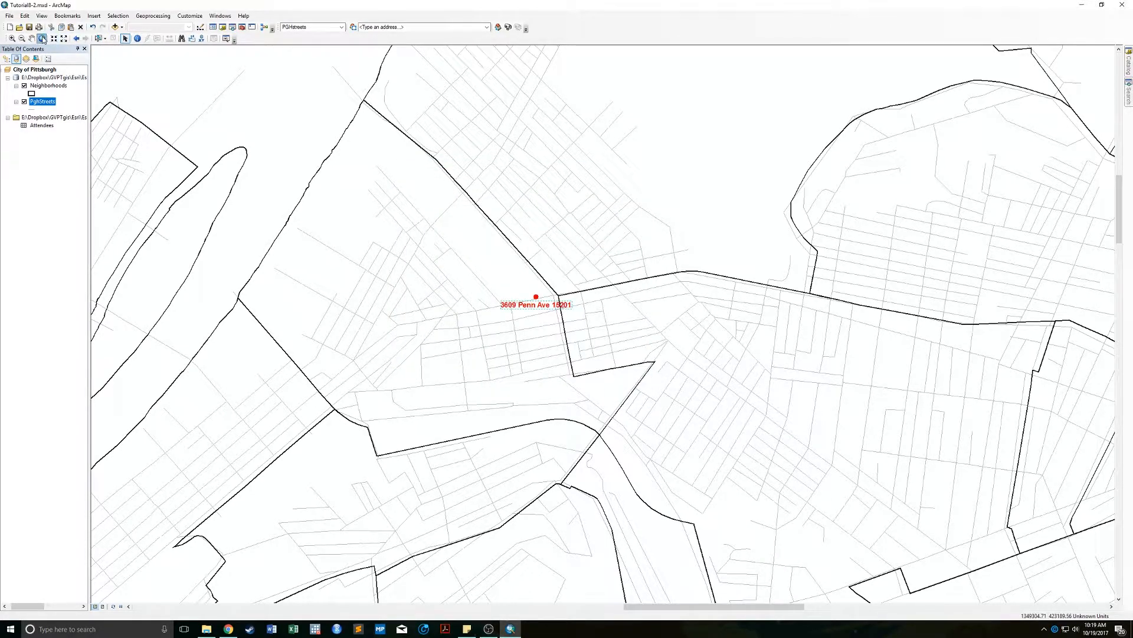
{"action": "left_click", "coordinate": [42, 39]}
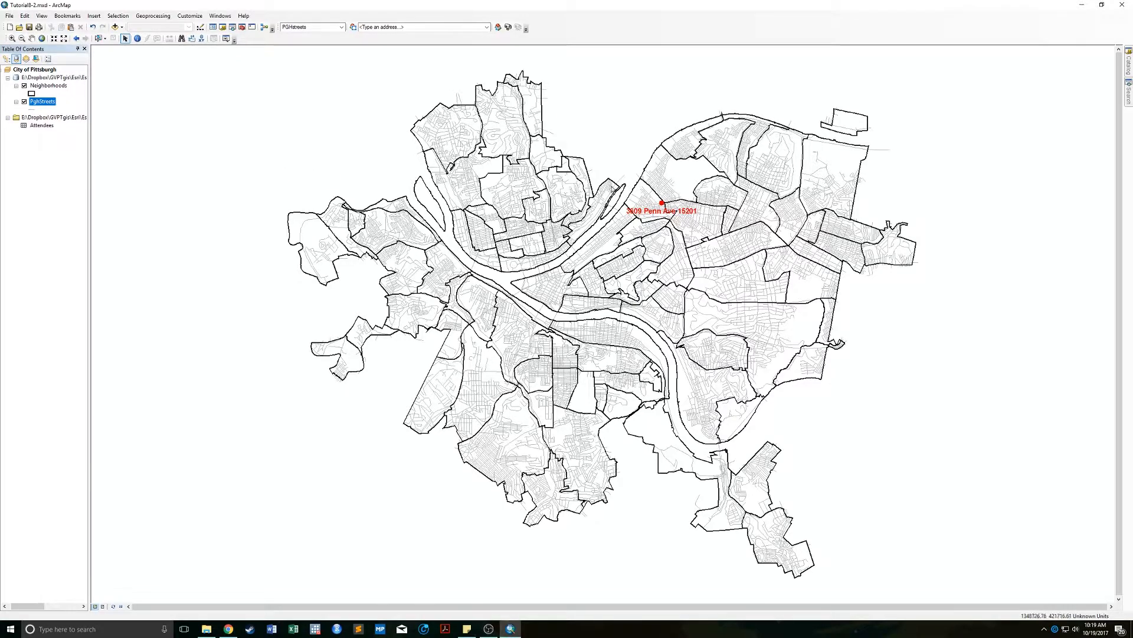
Add a halo mask with no outline colour to the red label text.
{"action": "right_click", "coordinate": [645, 212]}
{"action": "left_click", "coordinate": [673, 354]}
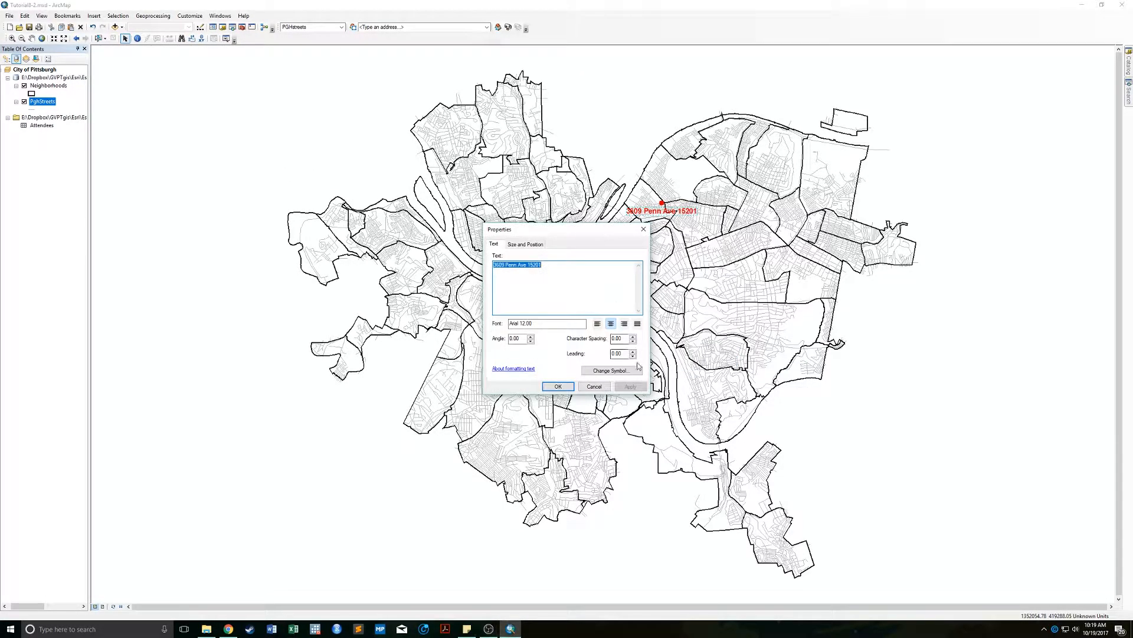
{"action": "left_click", "coordinate": [611, 370]}
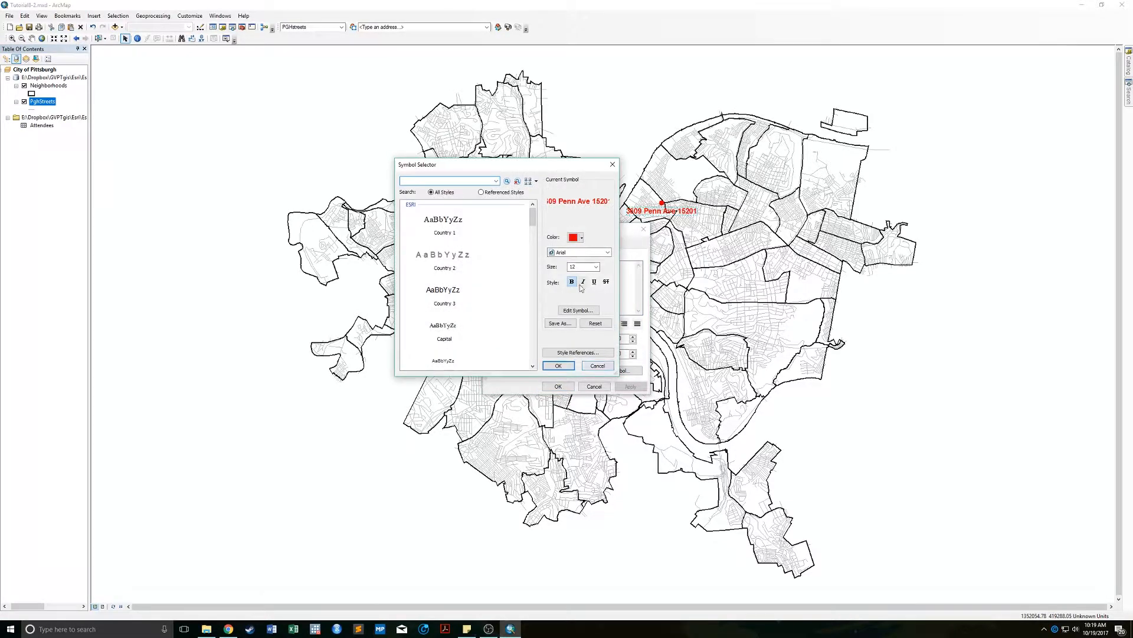
{"action": "left_click", "coordinate": [578, 310]}
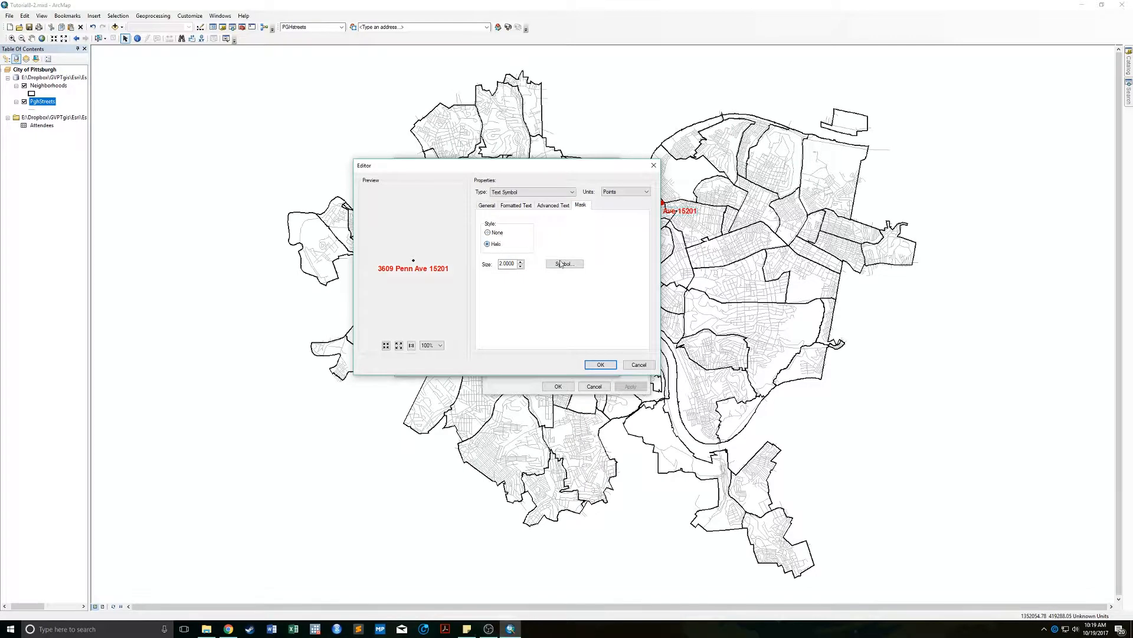
{"action": "left_click", "coordinate": [565, 264]}
{"action": "left_click", "coordinate": [599, 270]}
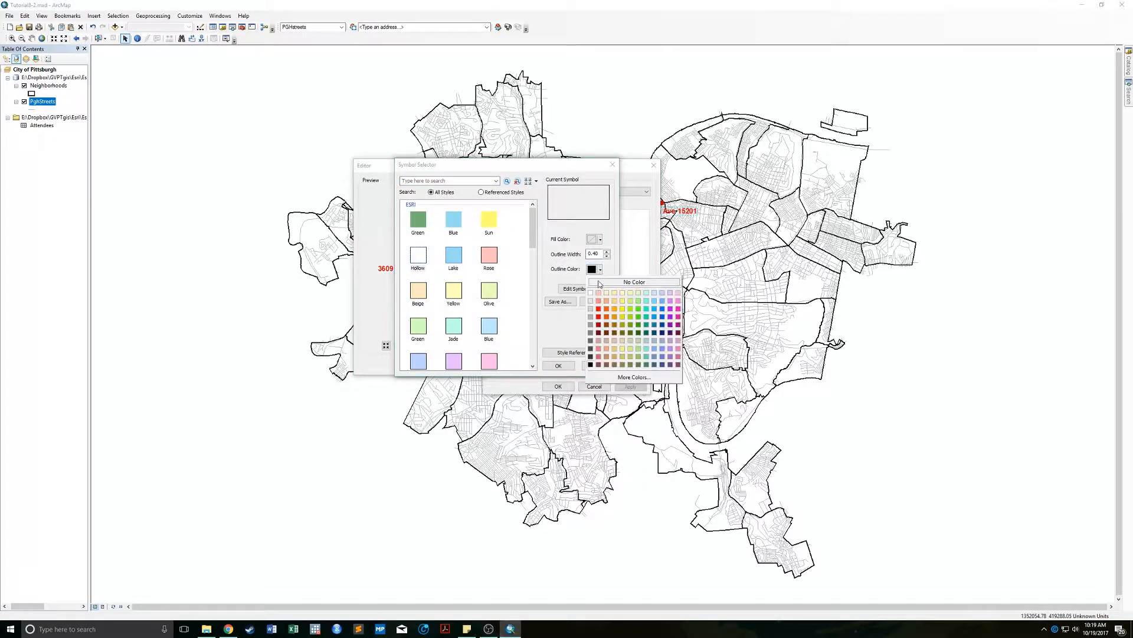
{"action": "left_click", "coordinate": [601, 282]}
{"action": "left_click", "coordinate": [595, 239]}
{"action": "left_click", "coordinate": [591, 263]}
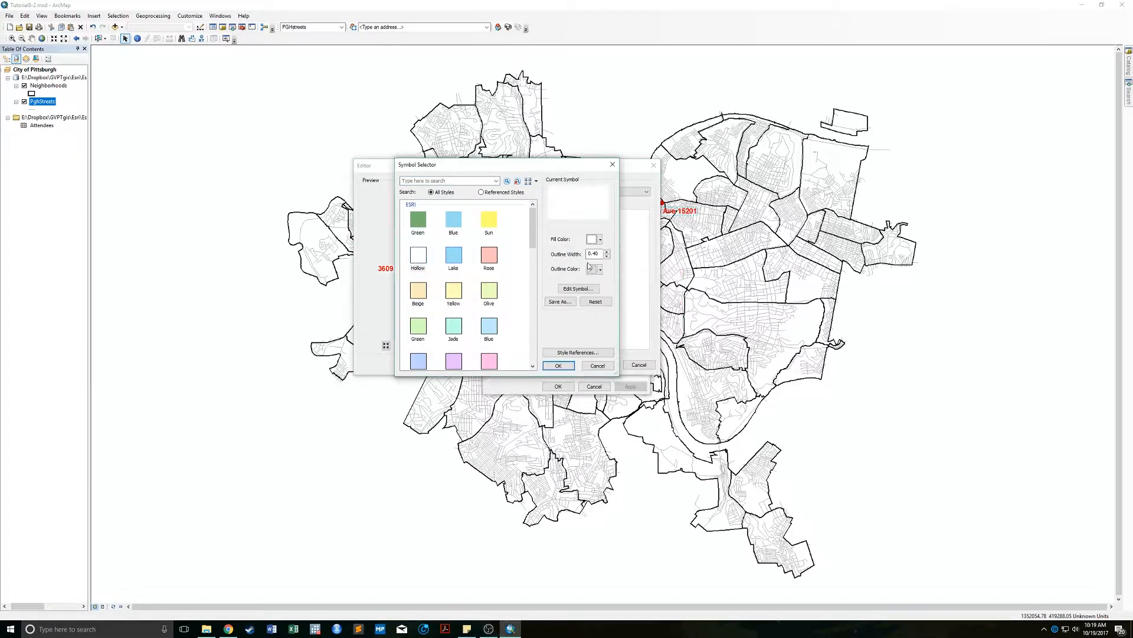
{"action": "left_click", "coordinate": [558, 365]}
{"action": "left_click", "coordinate": [602, 365]}
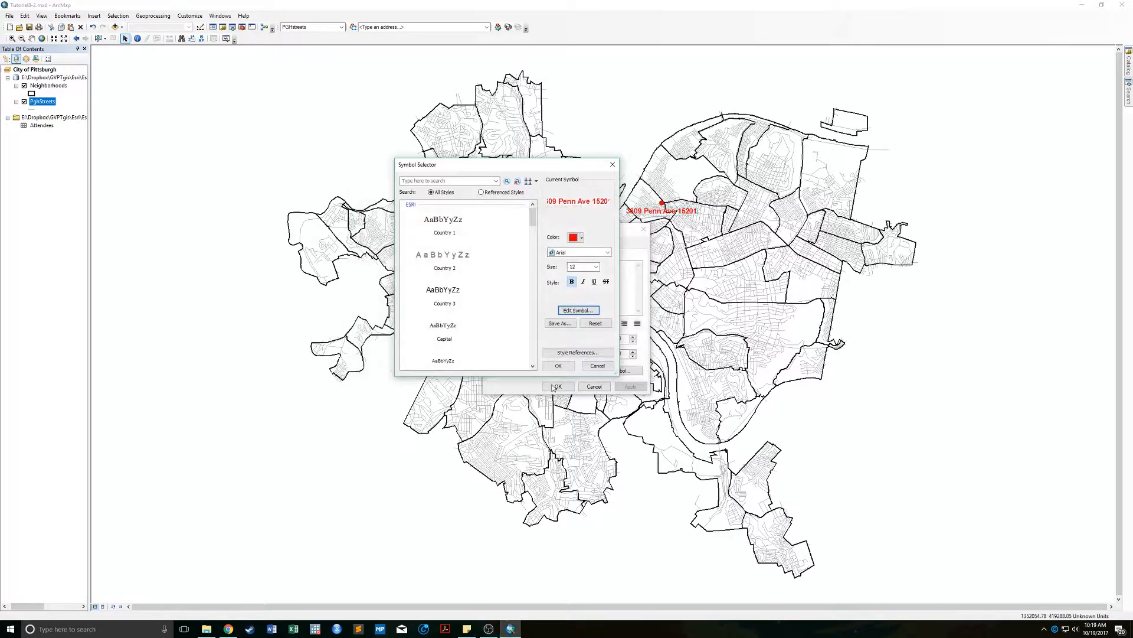
{"action": "left_click", "coordinate": [561, 367]}
{"action": "left_click", "coordinate": [558, 386]}
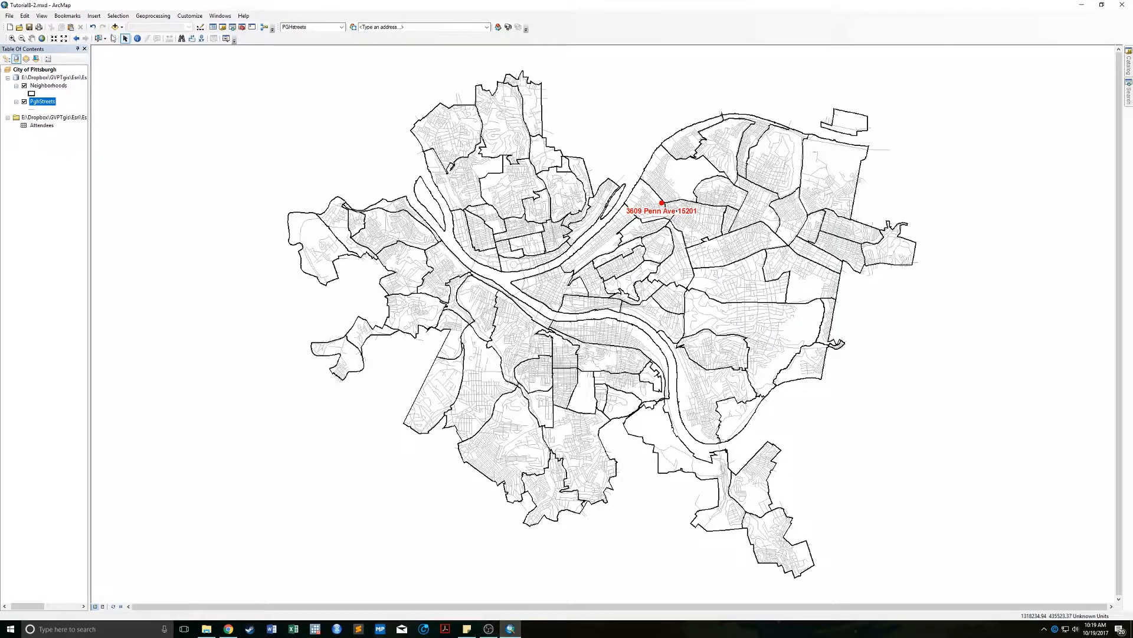
{"action": "left_click", "coordinate": [181, 39]}
{"action": "left_click_drag", "start_coordinate": [510, 172], "coordinate": [225, 324]}
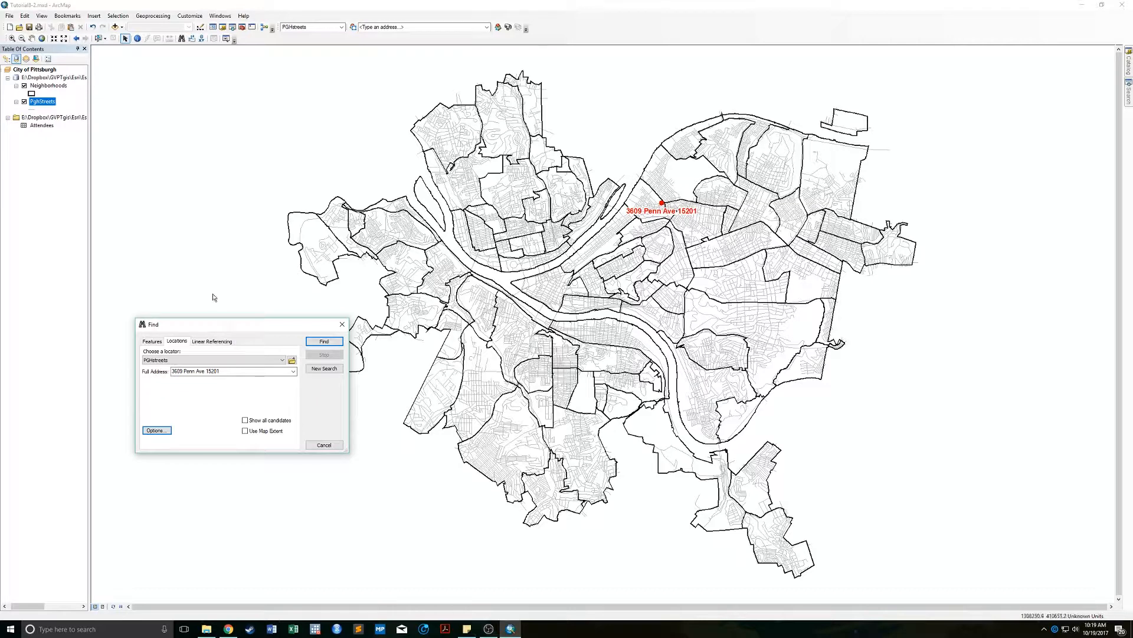
{"action": "left_click", "coordinate": [342, 324]}
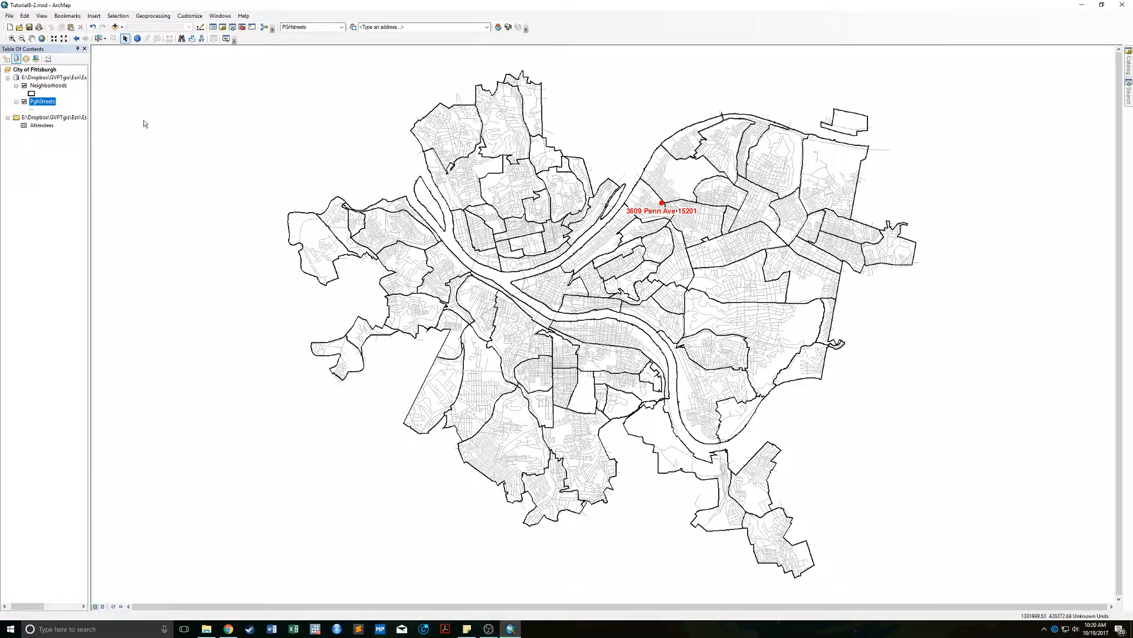
{"action": "left_click", "coordinate": [46, 126]}
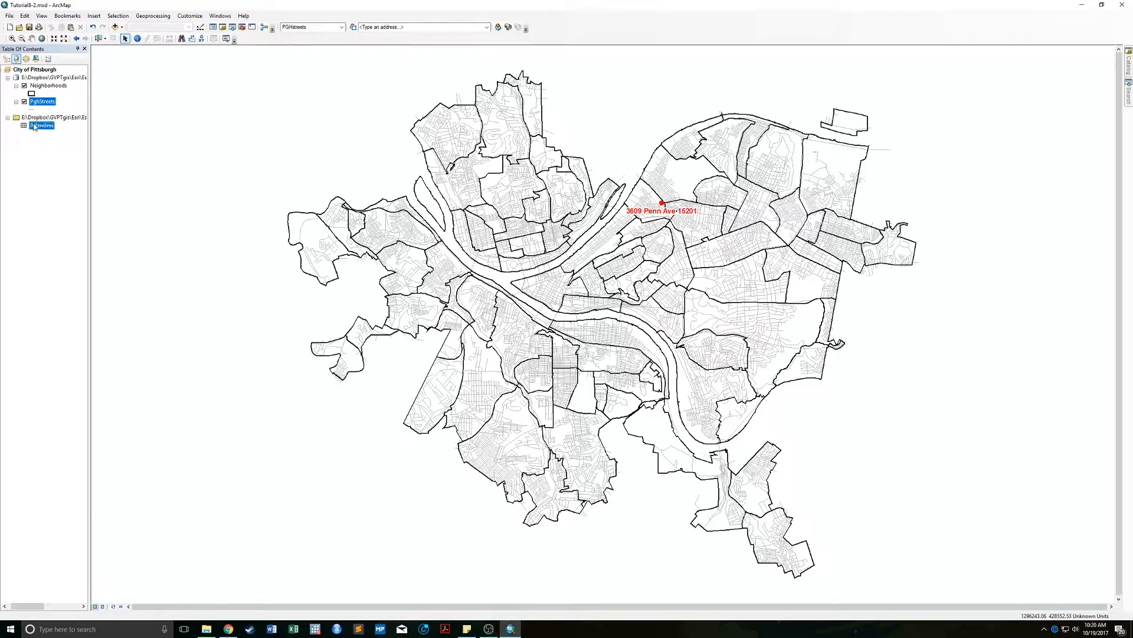
Geocode Attendees with the PGHstreets locator, mapping Street to Address and ZIP to ZIP_Code.
{"action": "left_click", "coordinate": [510, 32]}
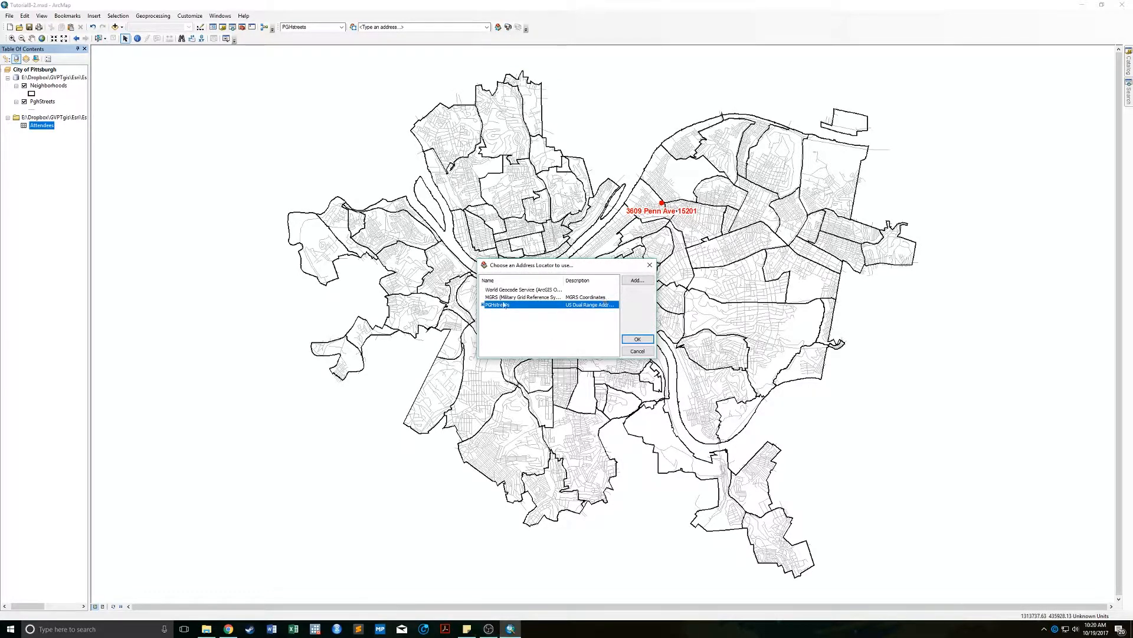
{"action": "left_click", "coordinate": [642, 340]}
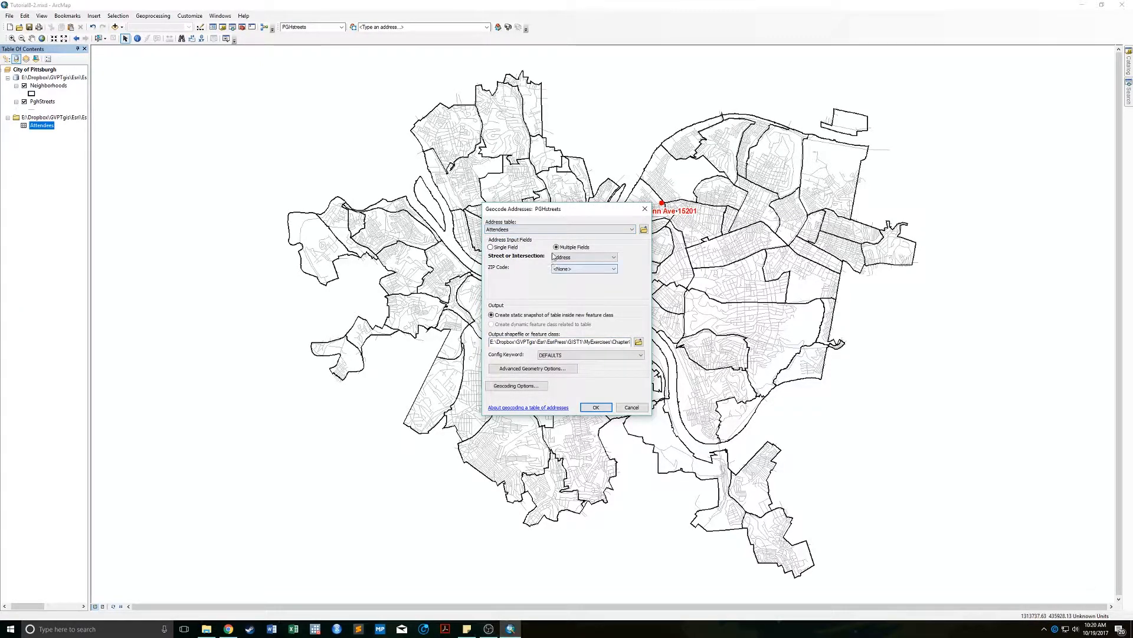
{"action": "left_click", "coordinate": [557, 270]}
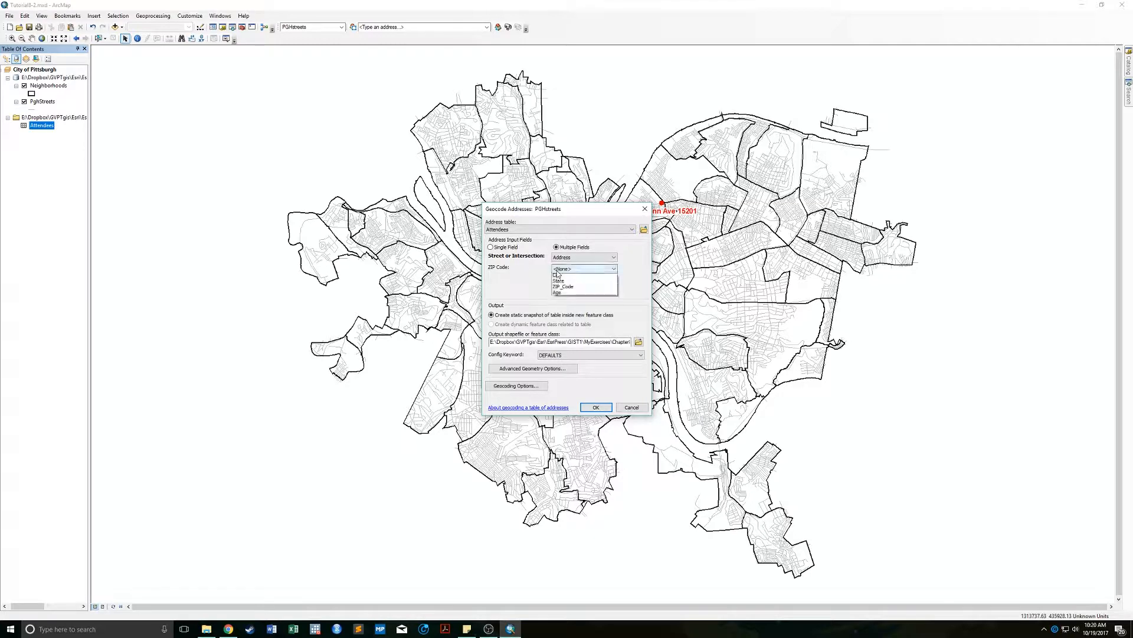
{"action": "left_click", "coordinate": [558, 269]}
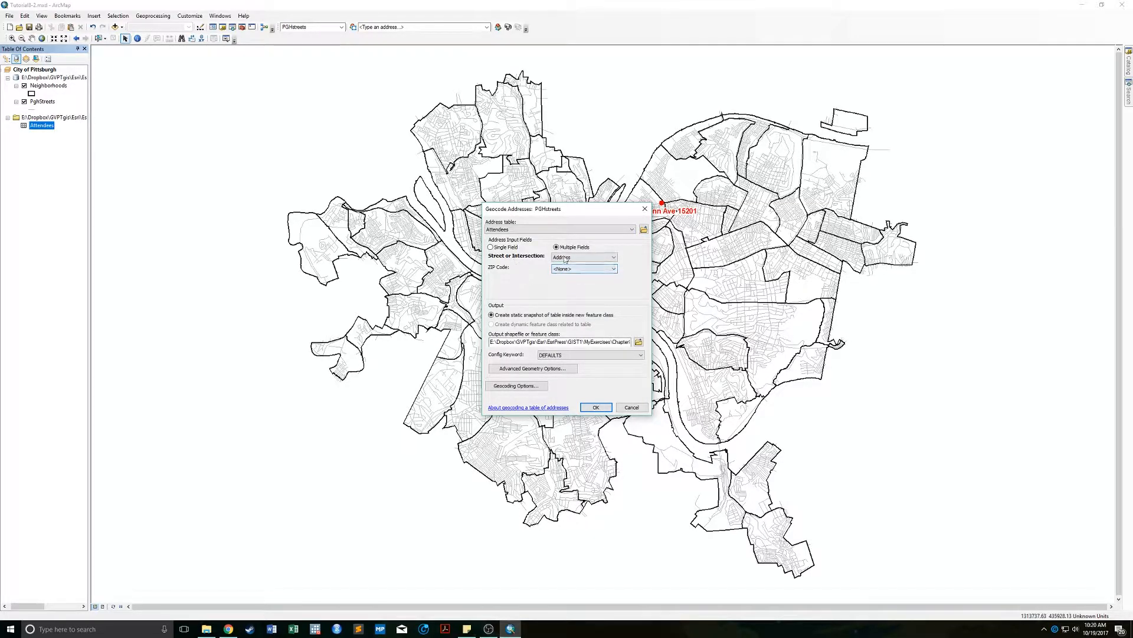
{"action": "left_click", "coordinate": [563, 260]}
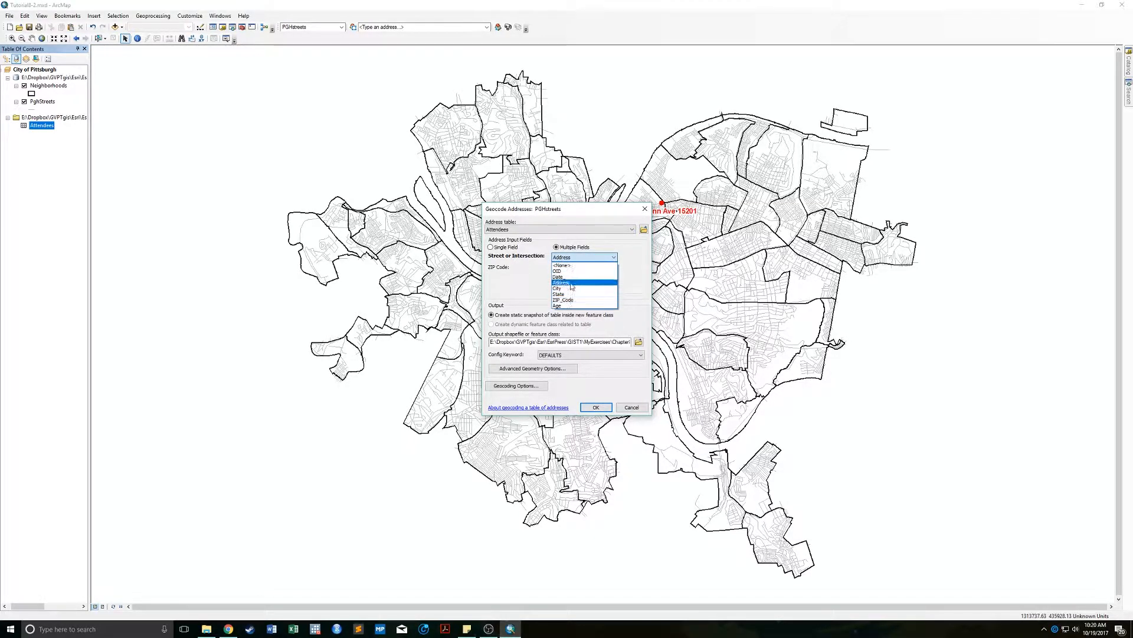
{"action": "left_click", "coordinate": [567, 283]}
{"action": "left_click", "coordinate": [579, 269]}
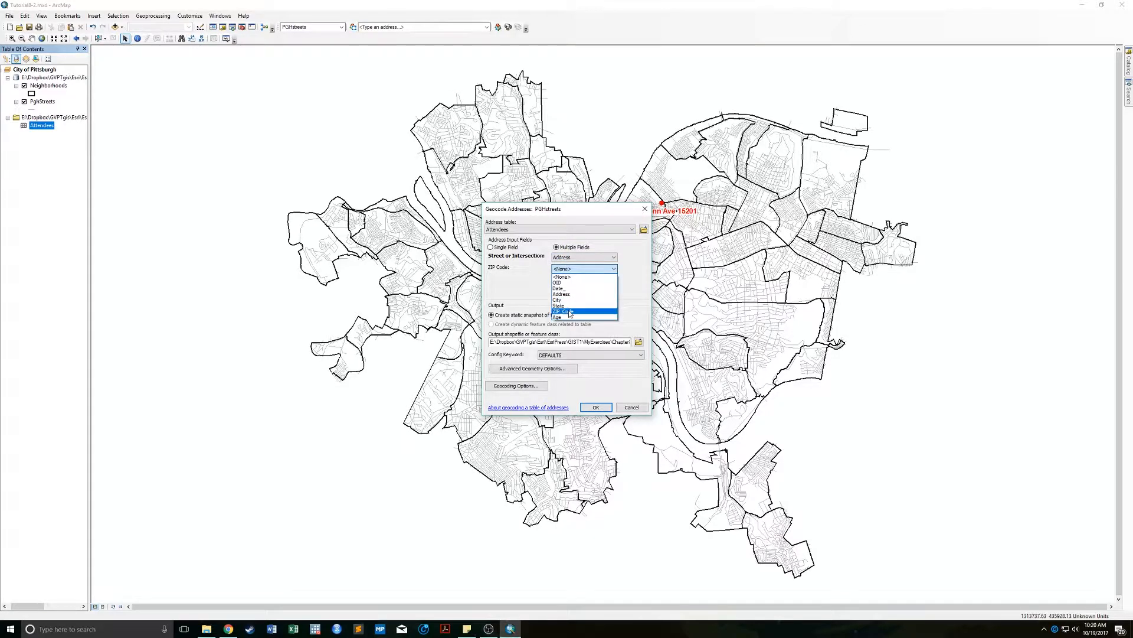
{"action": "left_click", "coordinate": [576, 311]}
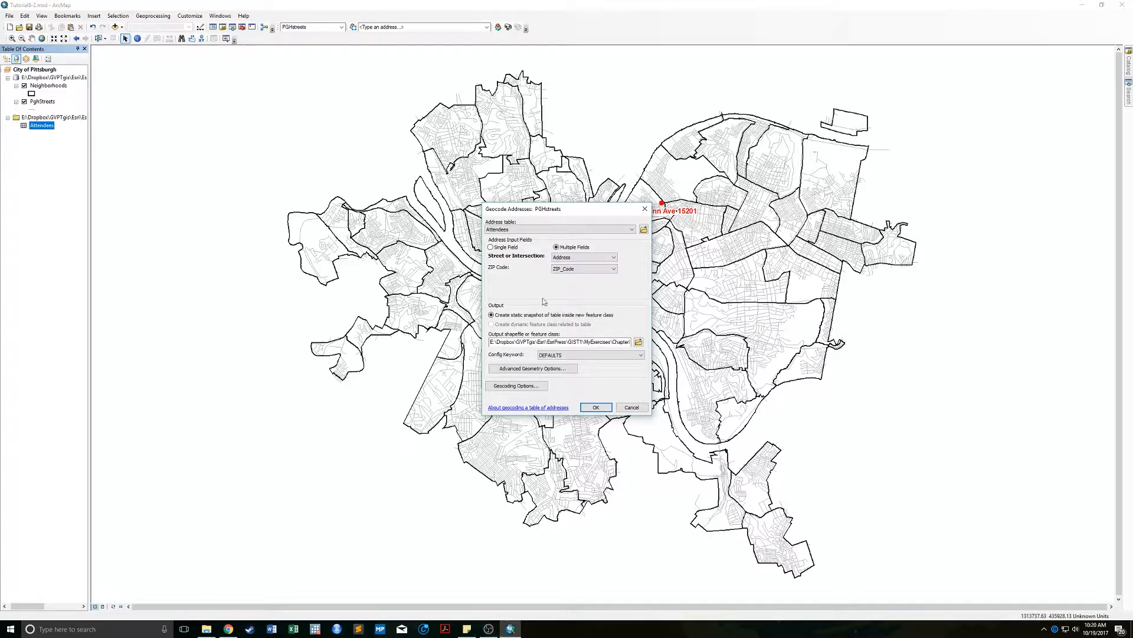
Name the geocoded output AttendeesStreet and run the geocoding.
{"action": "left_click", "coordinate": [639, 342]}
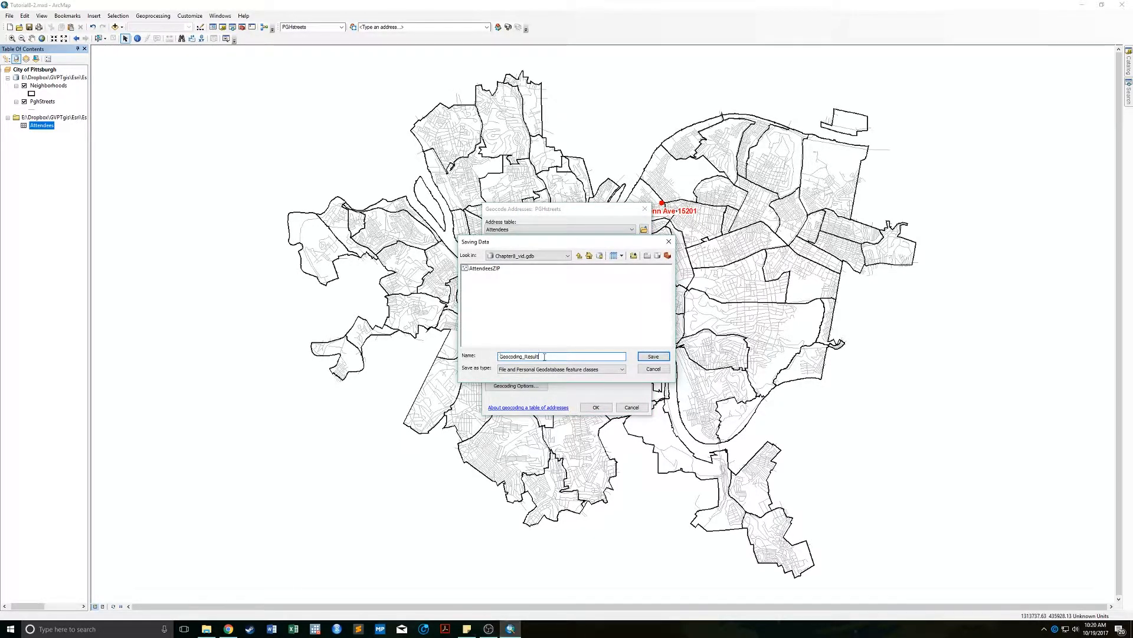
{"action": "double_click", "coordinate": [545, 356]}
{"action": "left_click", "coordinate": [481, 269]}
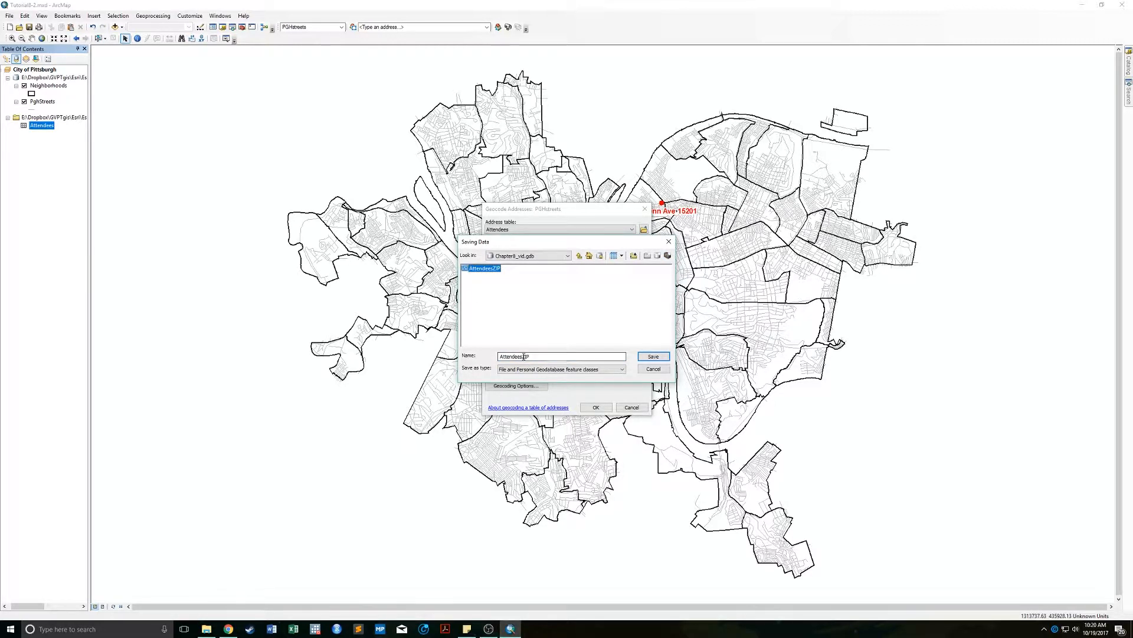
{"action": "left_click_drag", "start_coordinate": [524, 357], "coordinate": [546, 357]}
{"action": "key", "text": "Return"}
{"action": "left_click", "coordinate": [596, 406]}
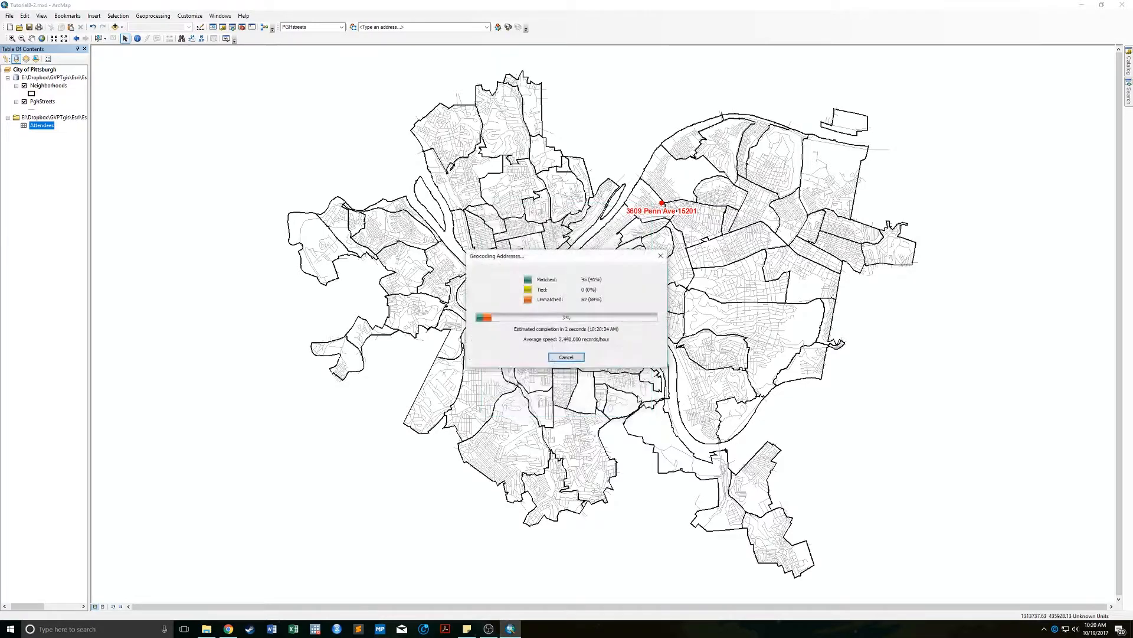
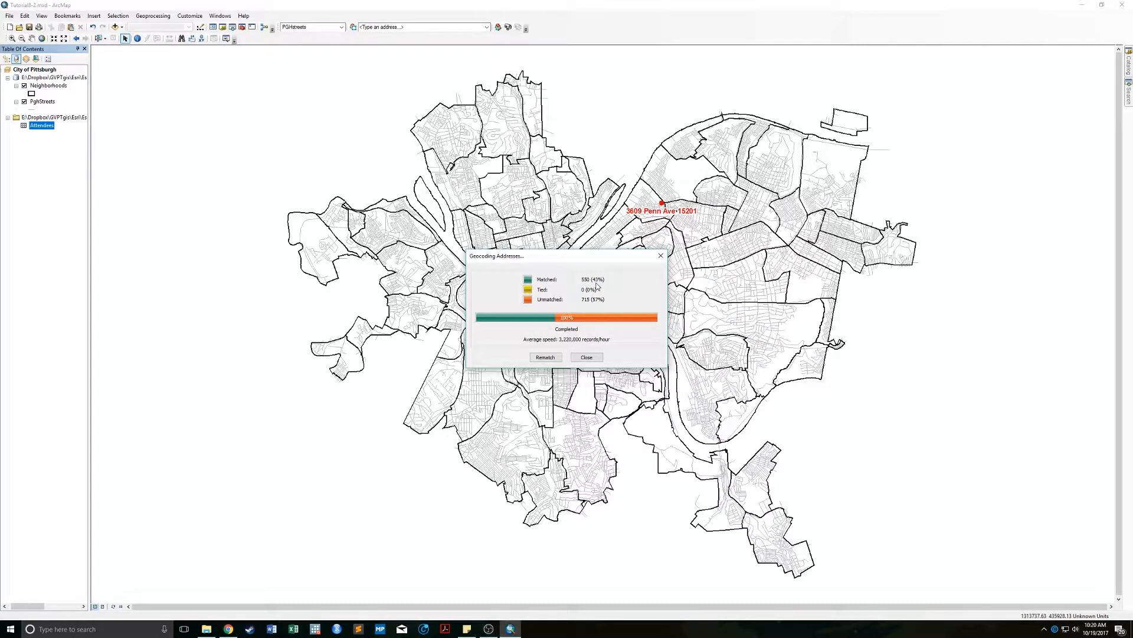
Close the geocoding summary to add the Geocoding Result: Attendees layer, with 550 (43%) matched.
{"action": "left_click", "coordinate": [595, 358]}
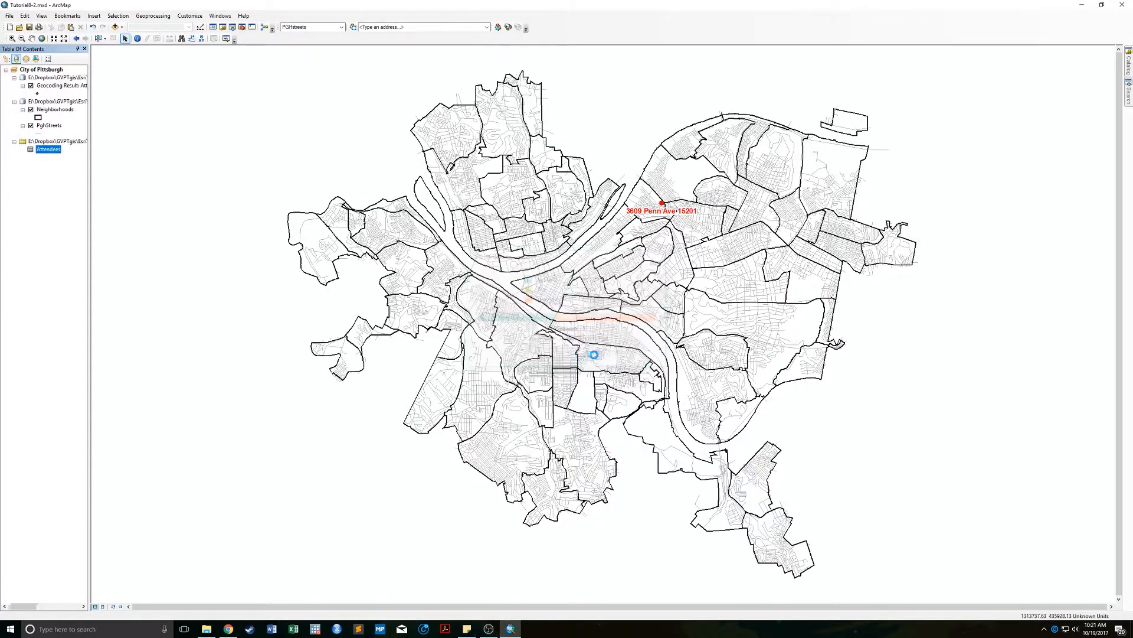
Restyle the geocoded attendee points as orange Circle 2 symbols and select the result layer.
{"action": "left_click", "coordinate": [32, 94]}
{"action": "left_click", "coordinate": [589, 237]}
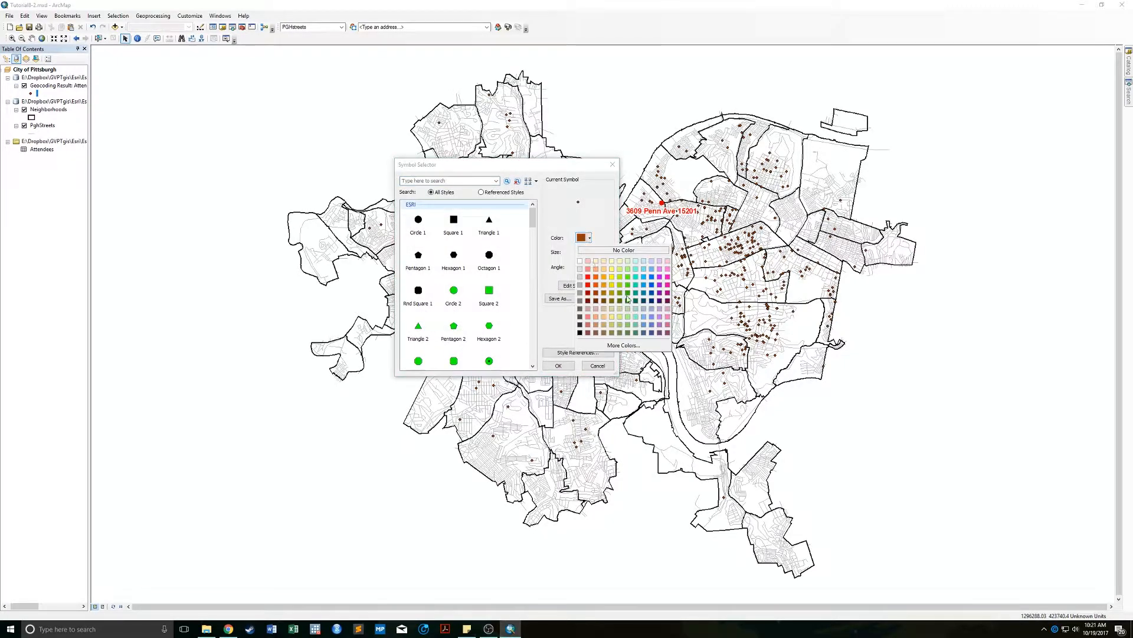
{"action": "left_click", "coordinate": [598, 286]}
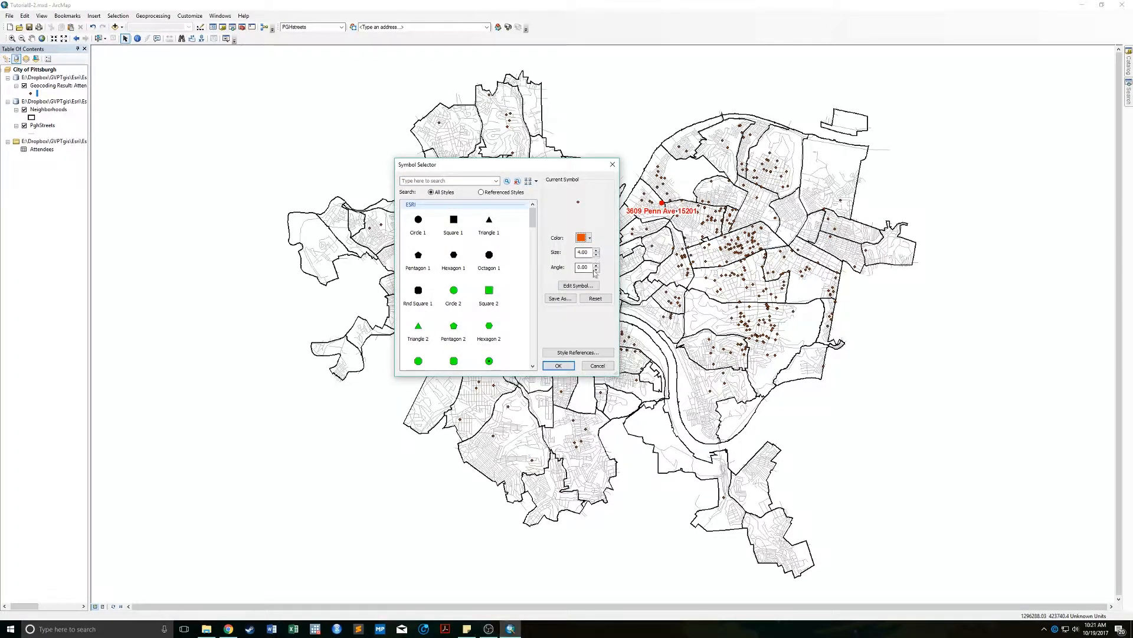
{"action": "left_click", "coordinate": [454, 290]}
{"action": "left_click", "coordinate": [589, 237]}
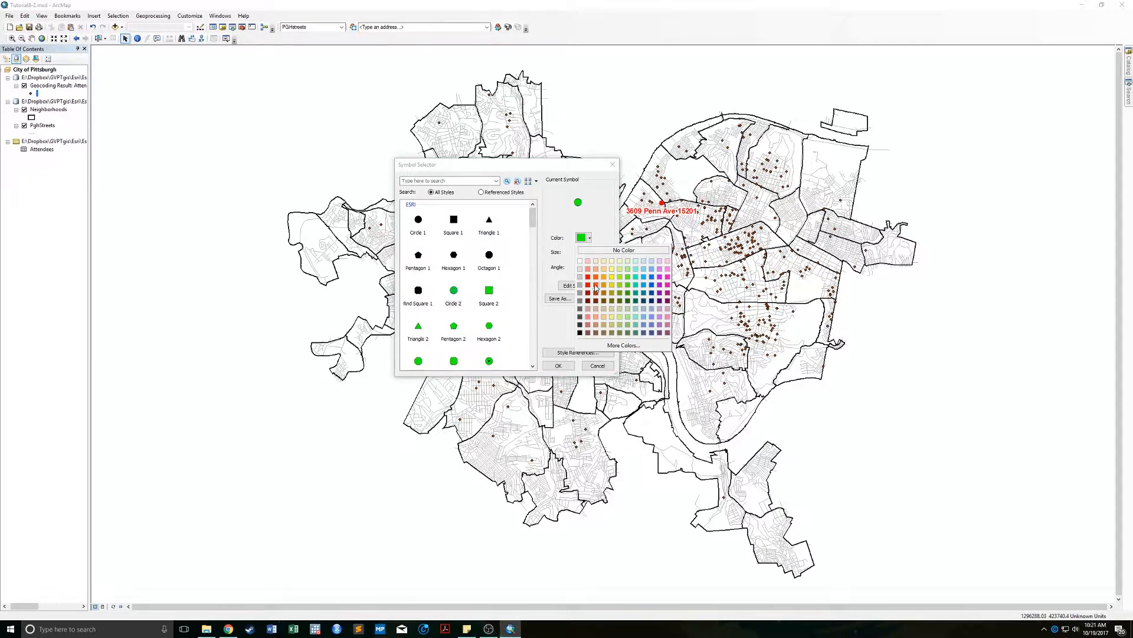
{"action": "left_click", "coordinate": [604, 285]}
{"action": "left_click", "coordinate": [595, 255]}
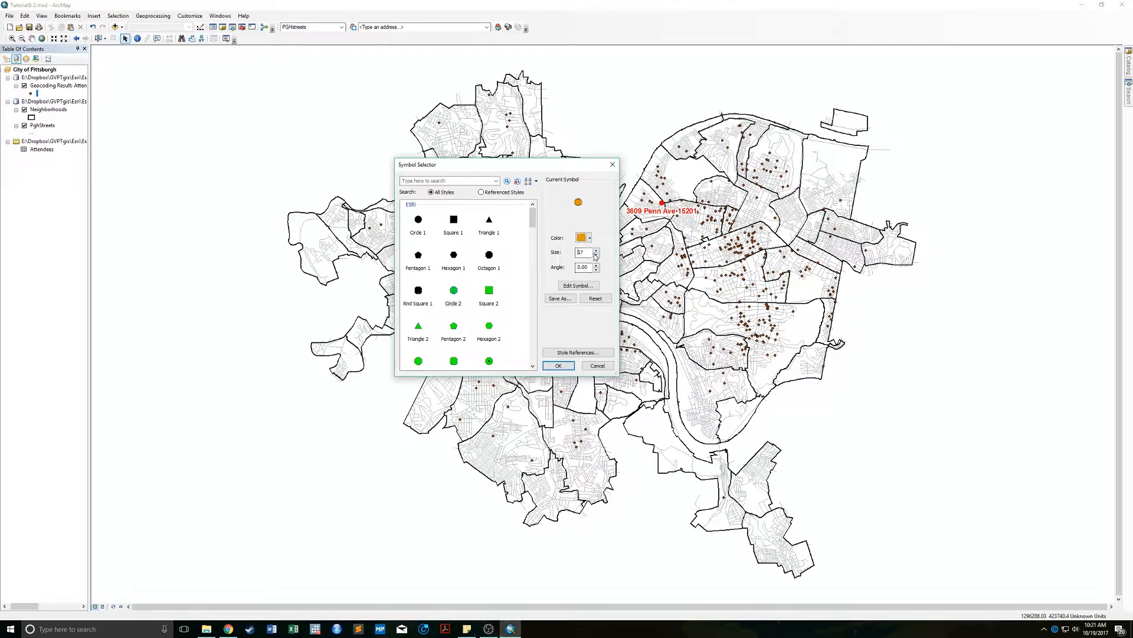
{"action": "left_click", "coordinate": [558, 365]}
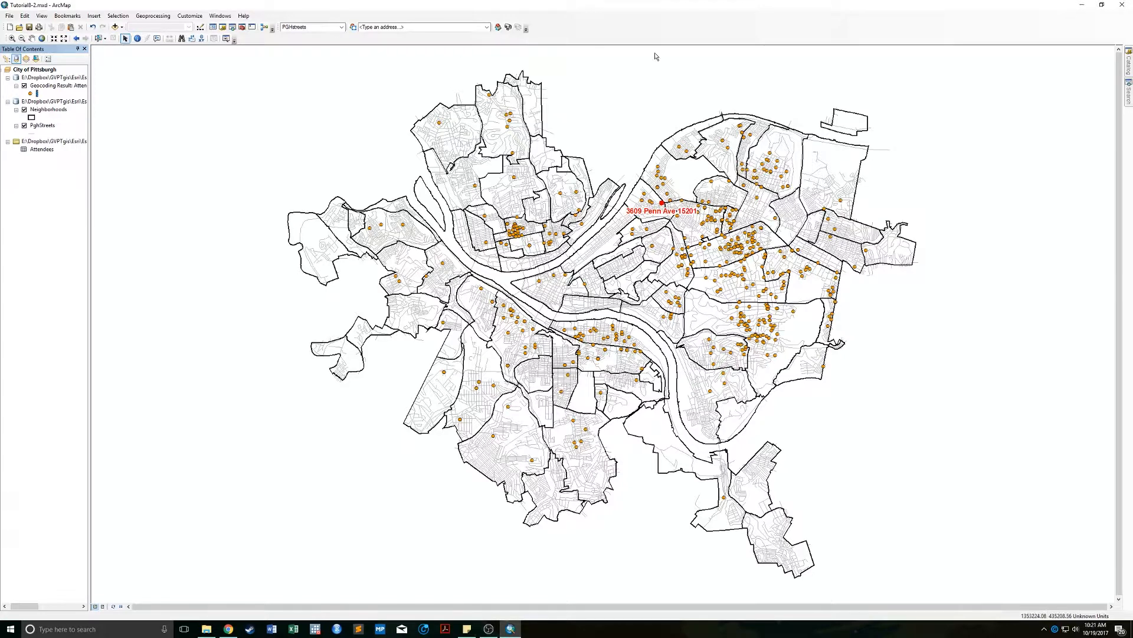
{"action": "left_click", "coordinate": [58, 86]}
Open Interactive Rematch for the geocoding result layer and enlarge the dialog.
{"action": "left_click", "coordinate": [522, 27]}
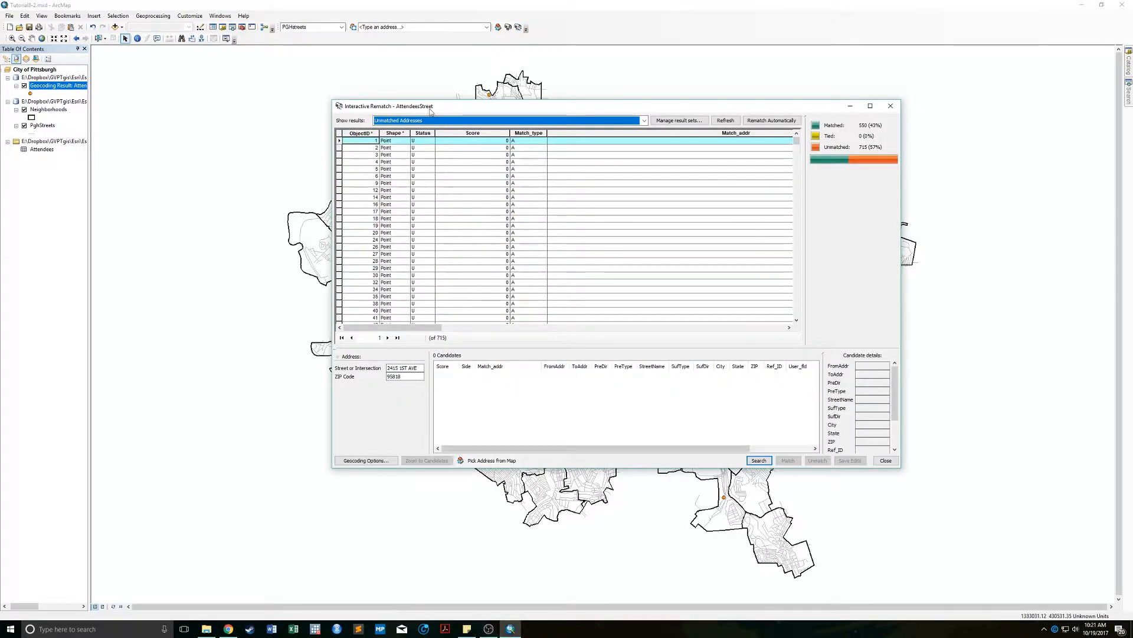
{"action": "left_click", "coordinate": [891, 106]}
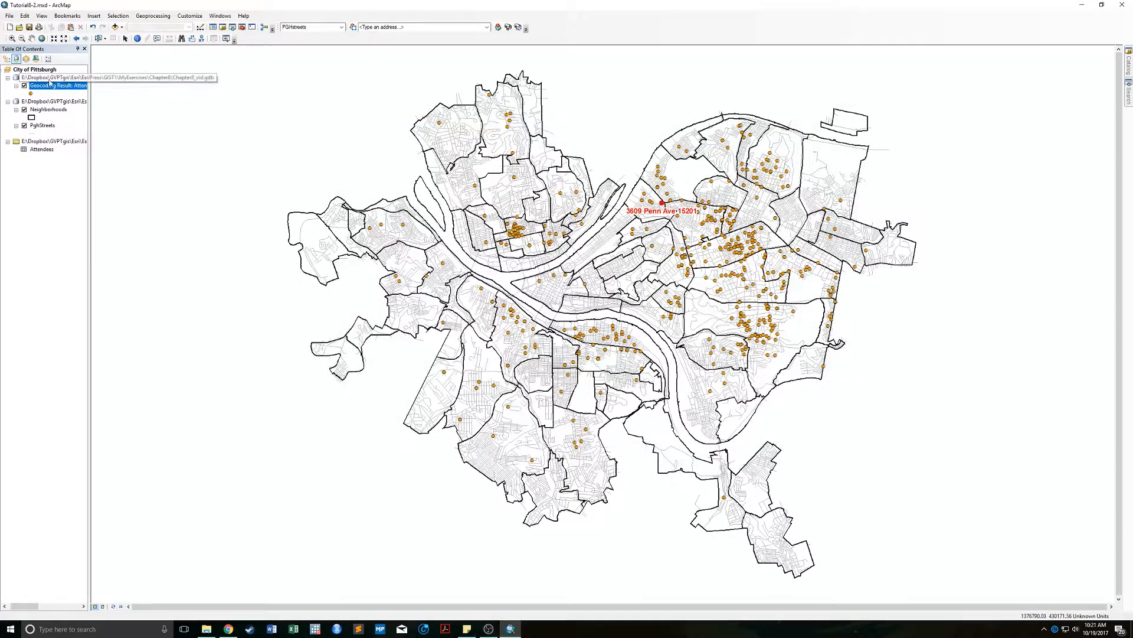
{"action": "left_click", "coordinate": [79, 85]}
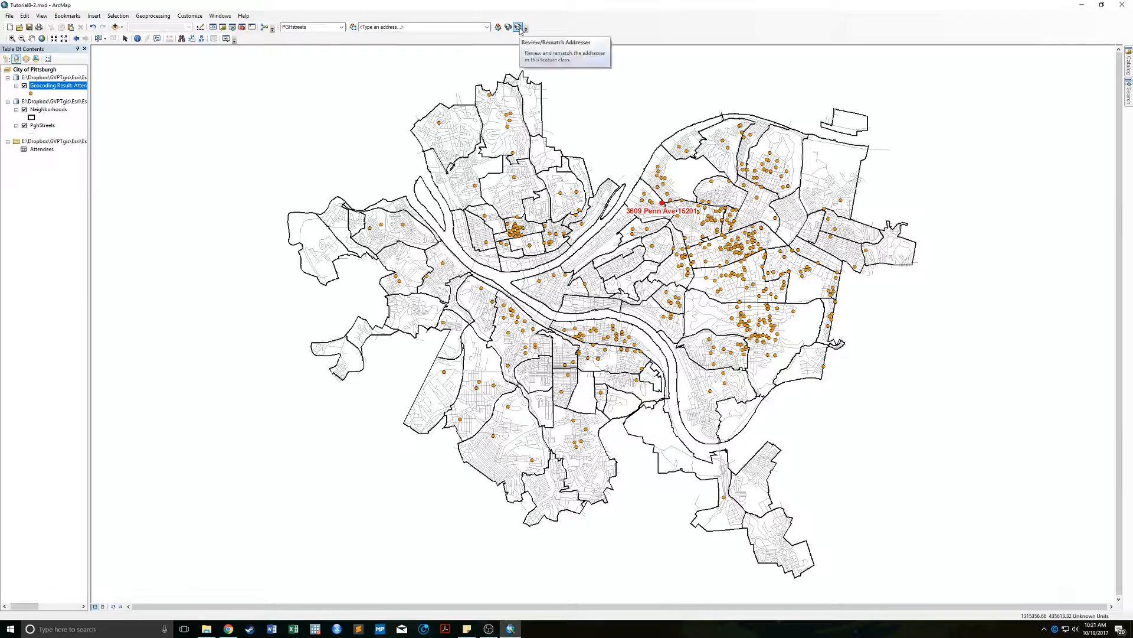
{"action": "left_click", "coordinate": [518, 28]}
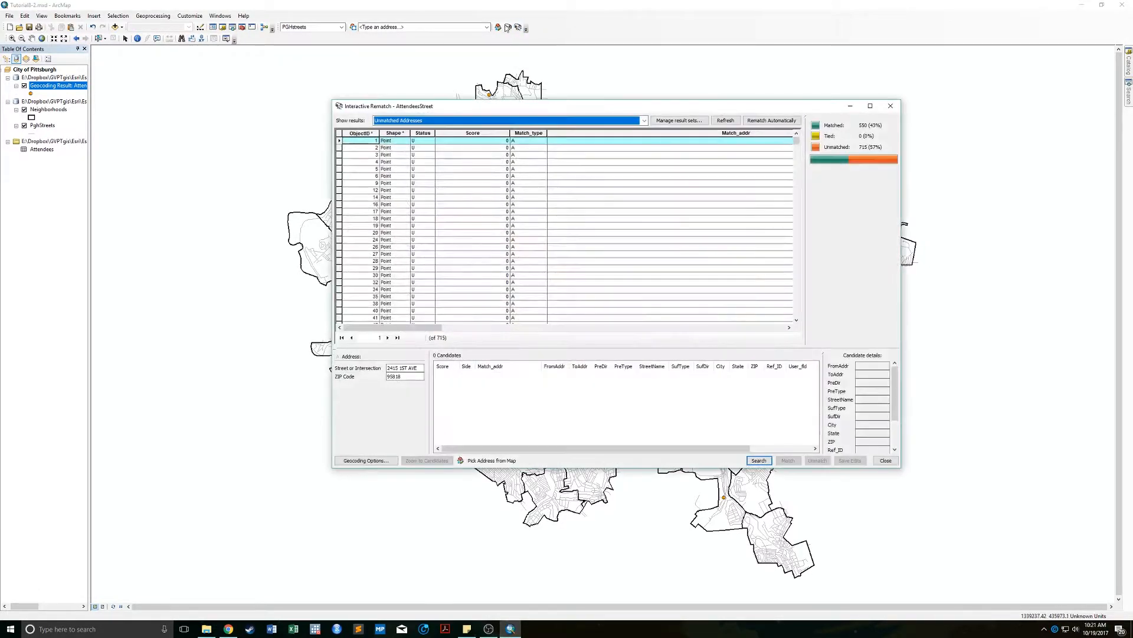
{"action": "left_click_drag", "start_coordinate": [457, 100], "coordinate": [404, 97]}
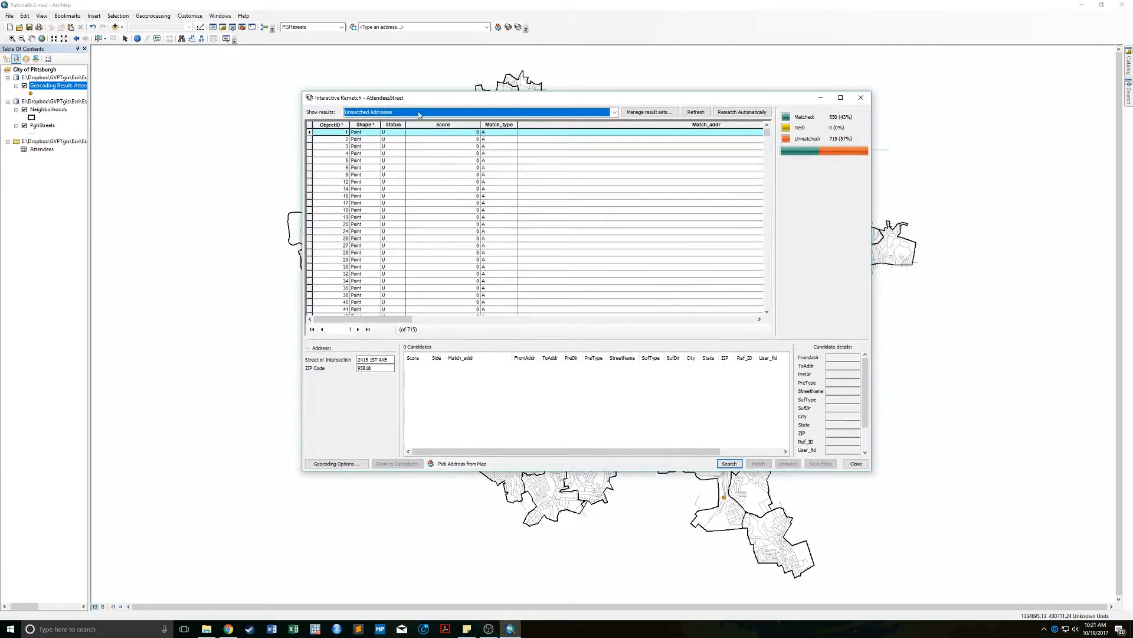
{"action": "left_click_drag", "start_coordinate": [378, 319], "coordinate": [689, 301]}
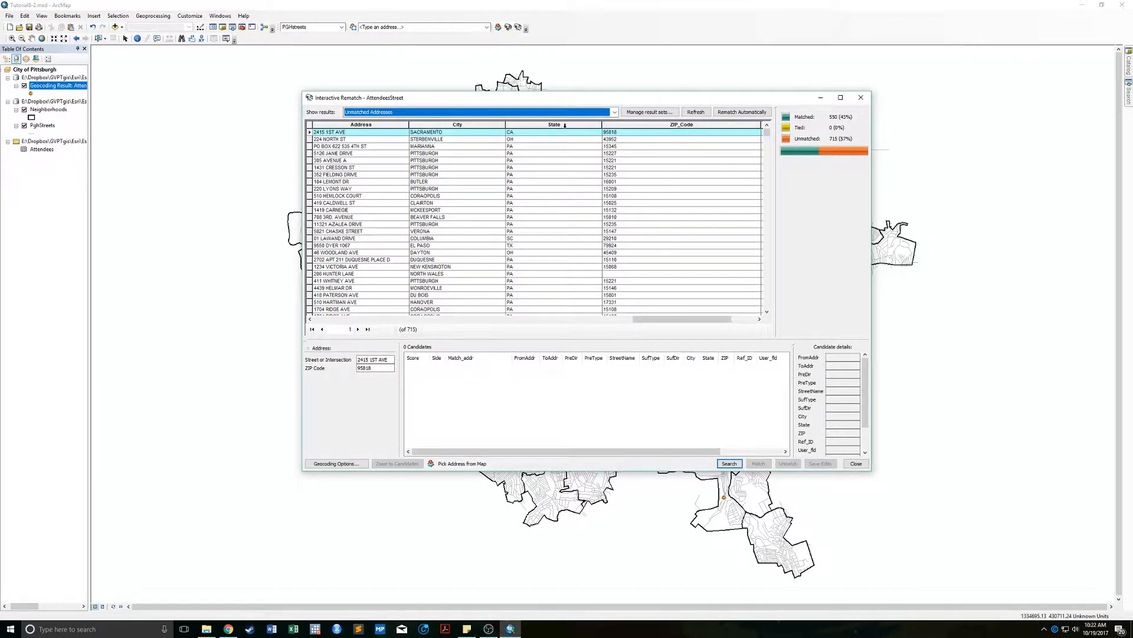
{"action": "right_click", "coordinate": [565, 125]}
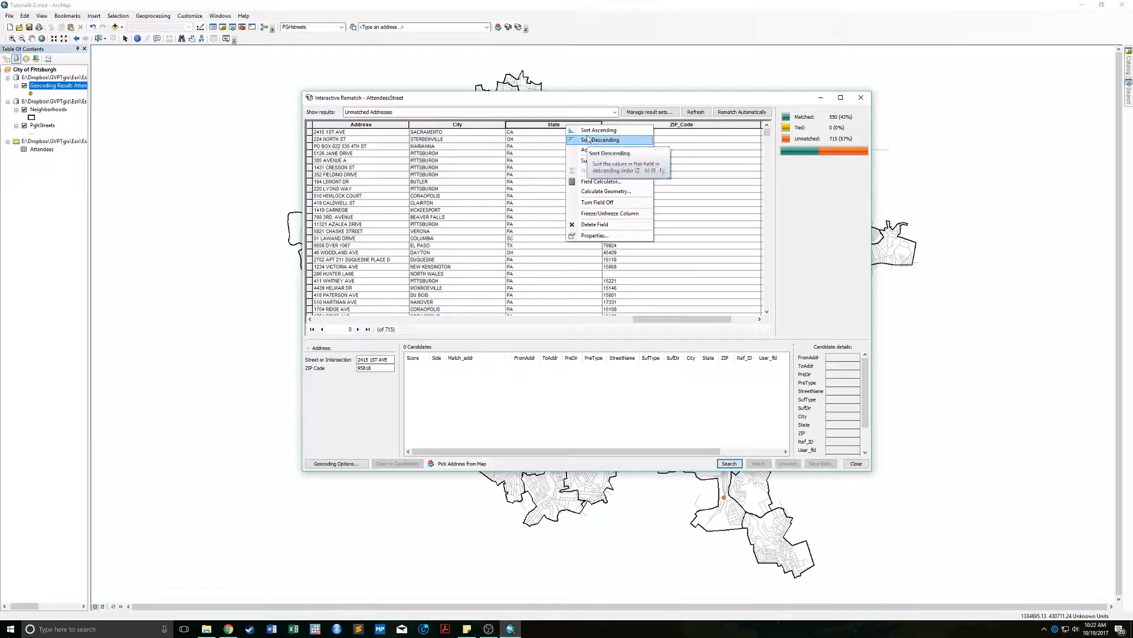
{"action": "left_click", "coordinate": [592, 139]}
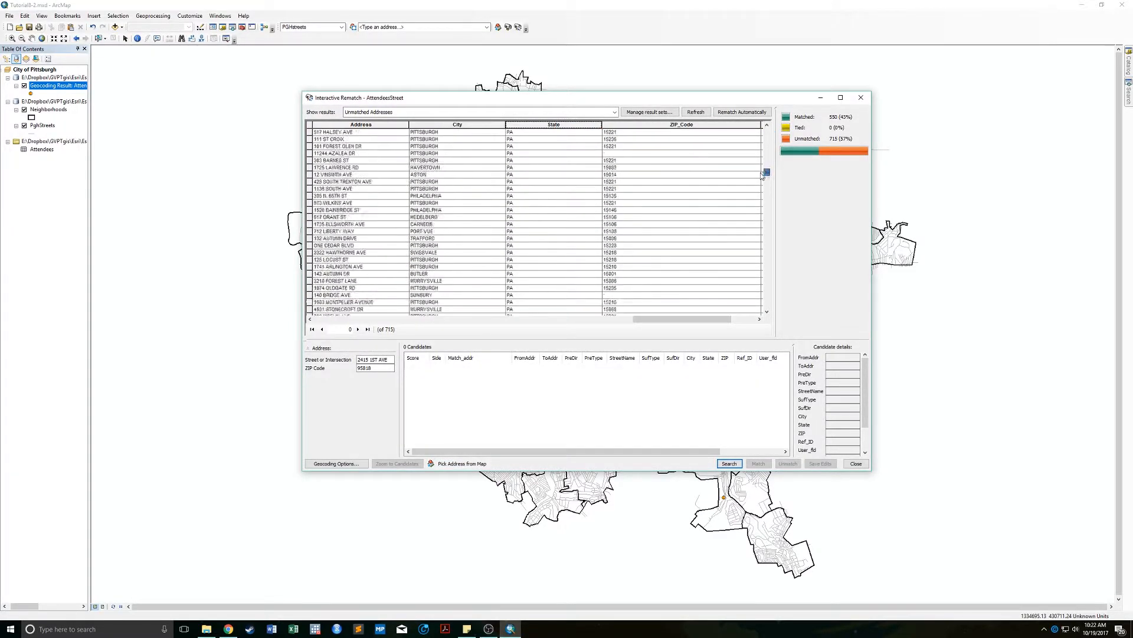
{"action": "left_click_drag", "start_coordinate": [757, 165], "coordinate": [758, 165]}
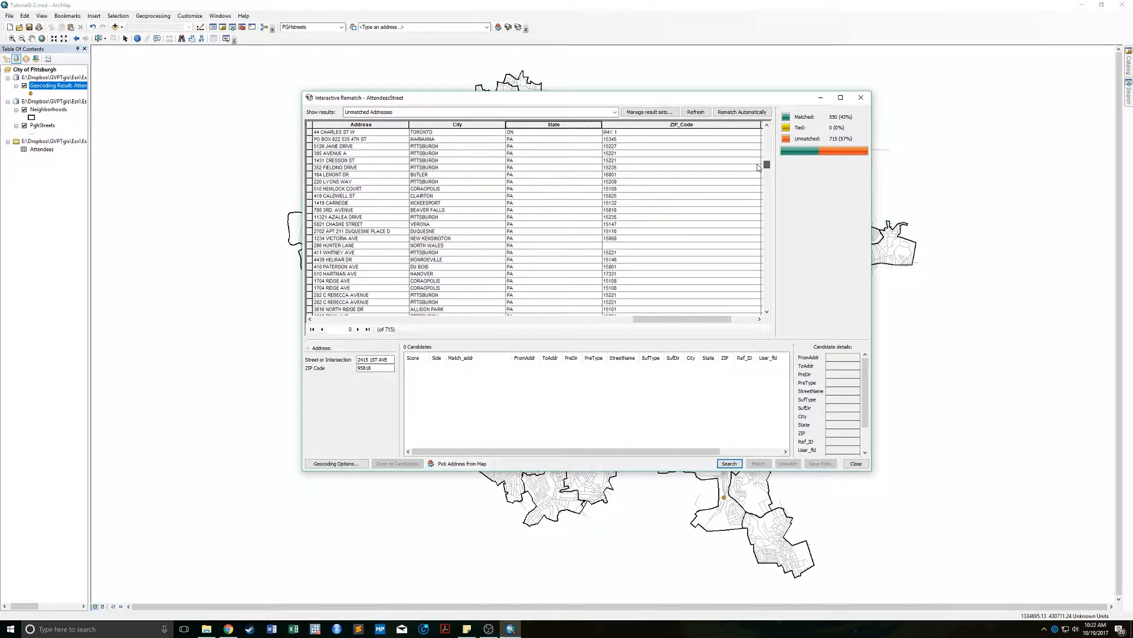
{"action": "right_click", "coordinate": [484, 124]}
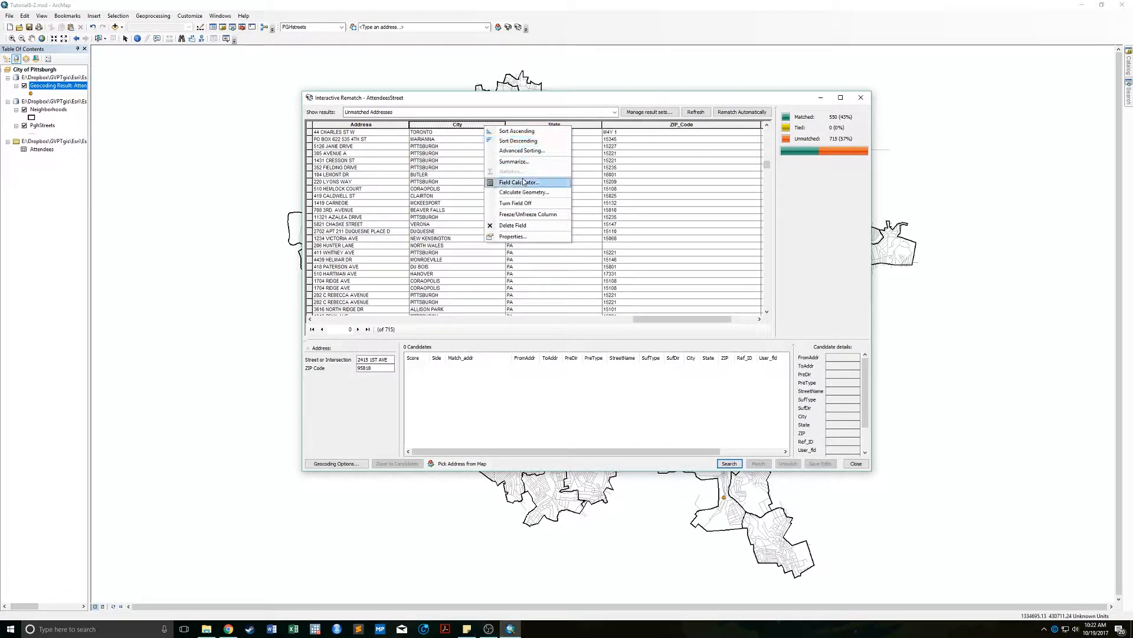
{"action": "left_click", "coordinate": [519, 137]}
{"action": "left_click_drag", "start_coordinate": [766, 165], "coordinate": [735, 239]}
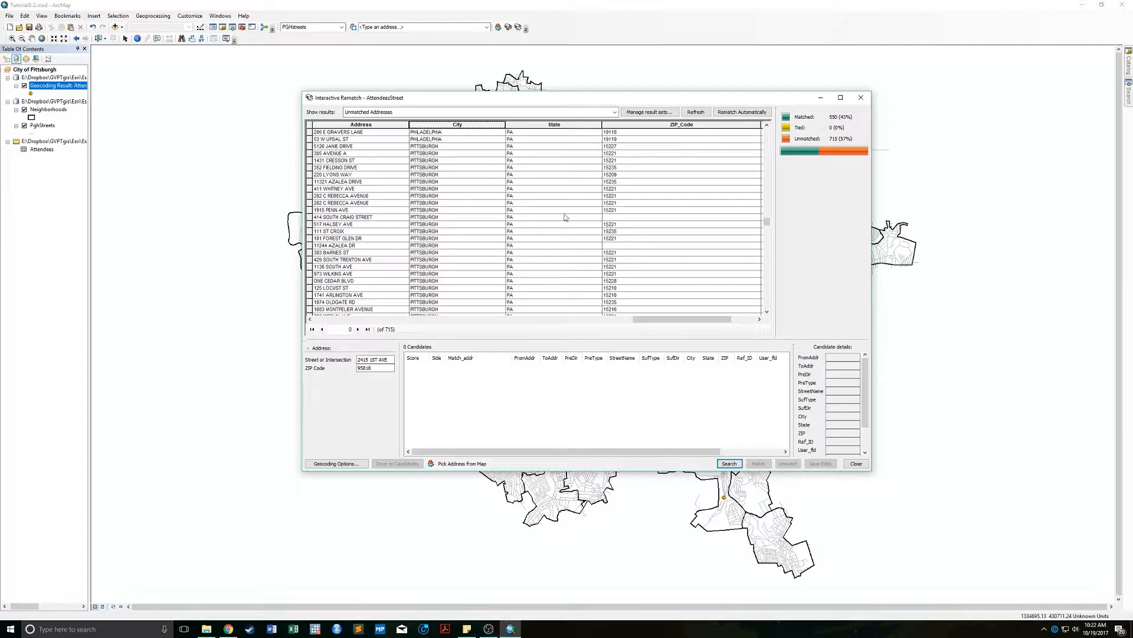
{"action": "left_click", "coordinate": [338, 219]}
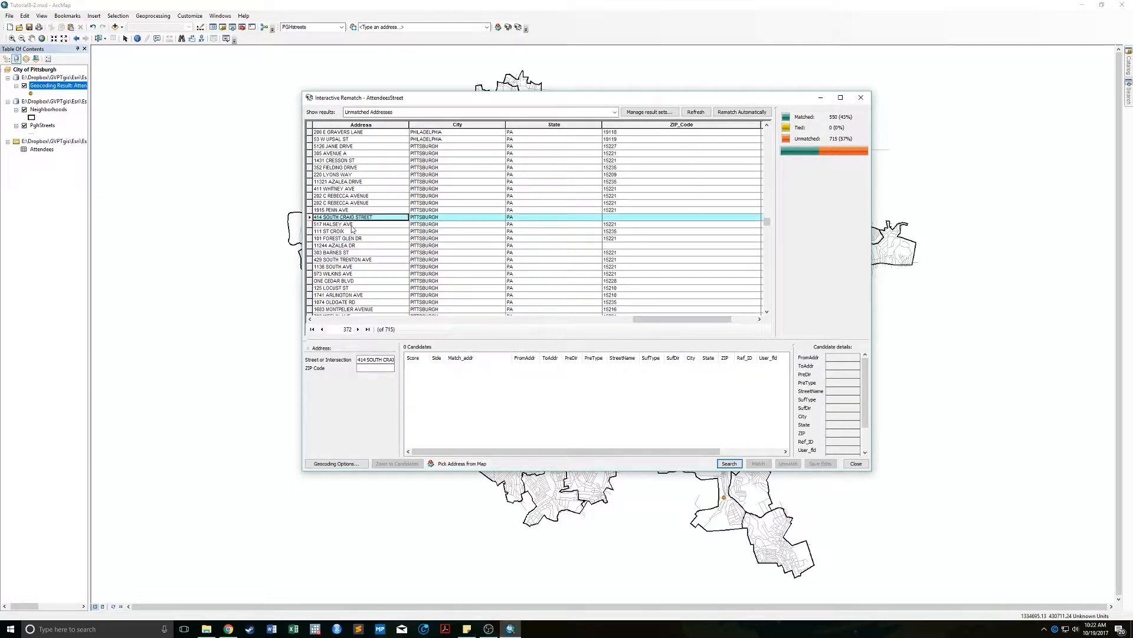
{"action": "left_click", "coordinate": [384, 366]}
{"action": "key", "text": "Return"}
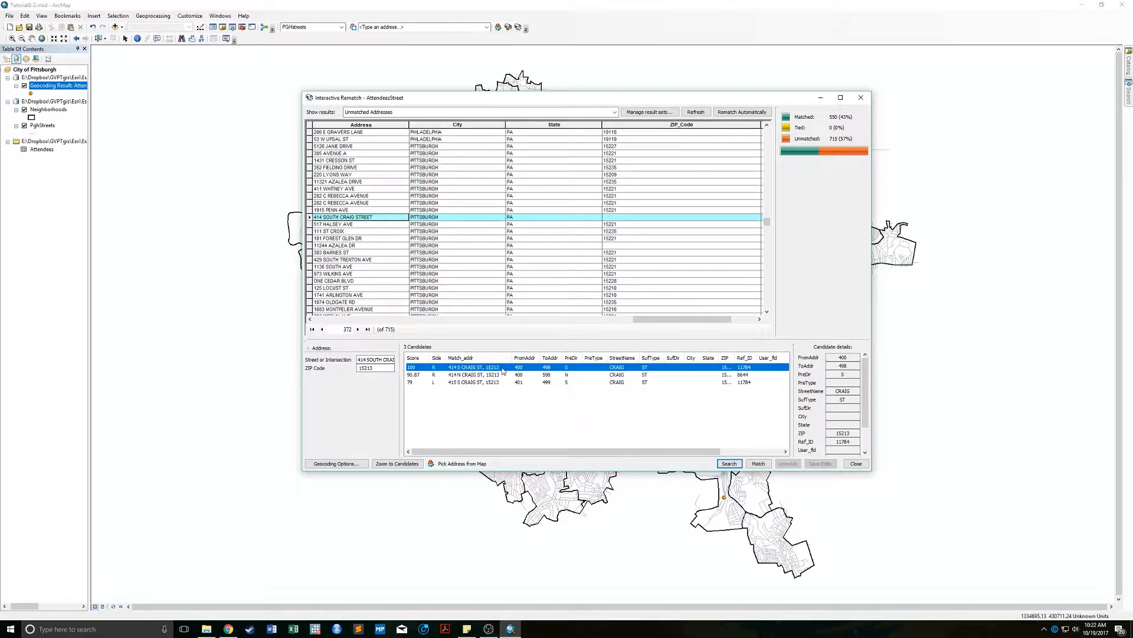
{"action": "left_click", "coordinate": [759, 463]}
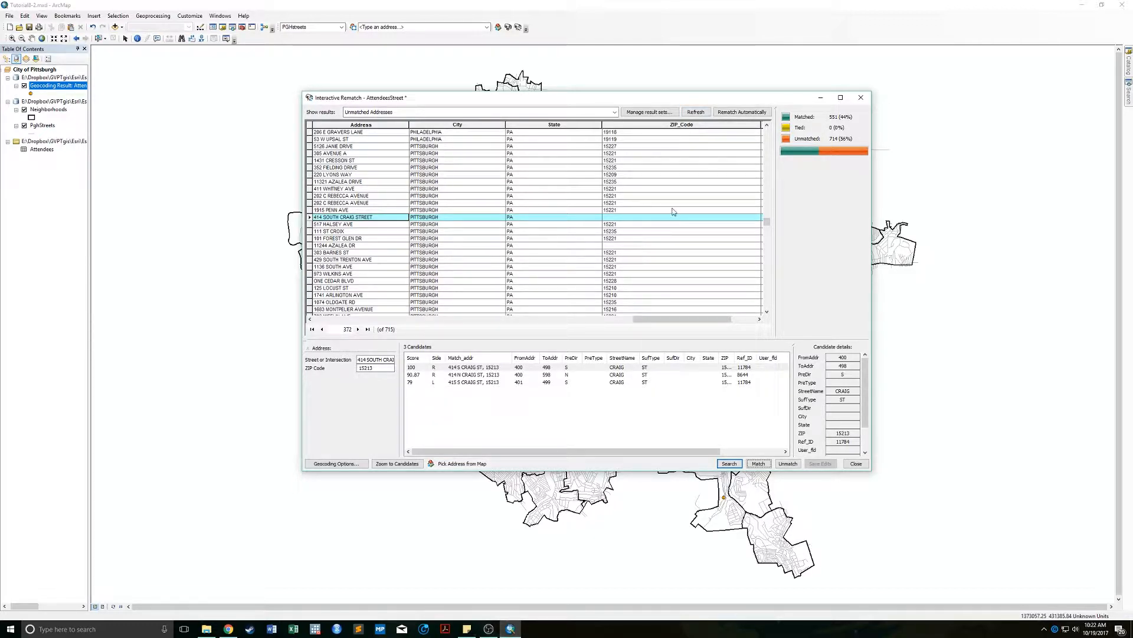
{"action": "left_click", "coordinate": [608, 244]}
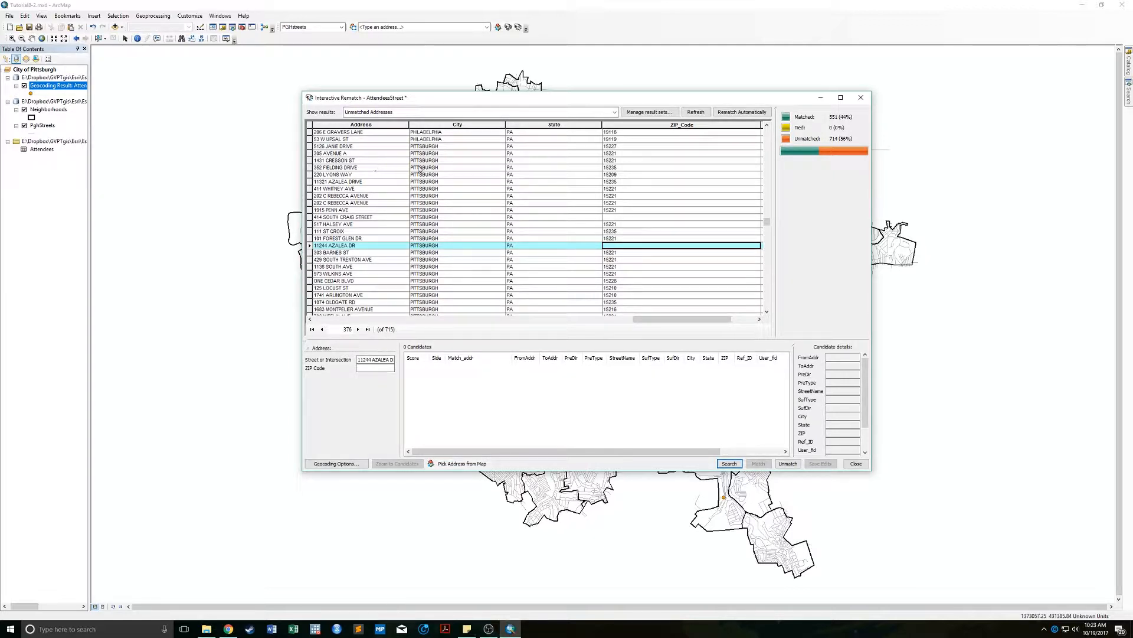
{"action": "right_click", "coordinate": [353, 125]}
{"action": "left_click", "coordinate": [368, 131]}
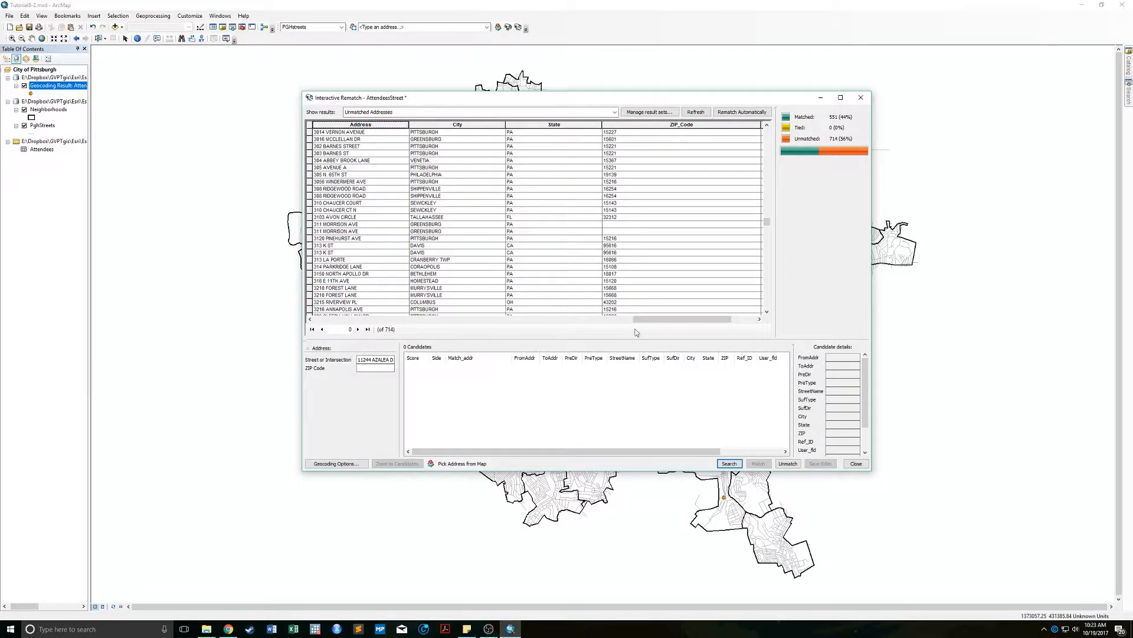
{"action": "left_click_drag", "start_coordinate": [654, 323], "coordinate": [607, 324]}
{"action": "scroll", "coordinate": [608, 275], "scroll_direction": "up", "scroll_amount": 10}
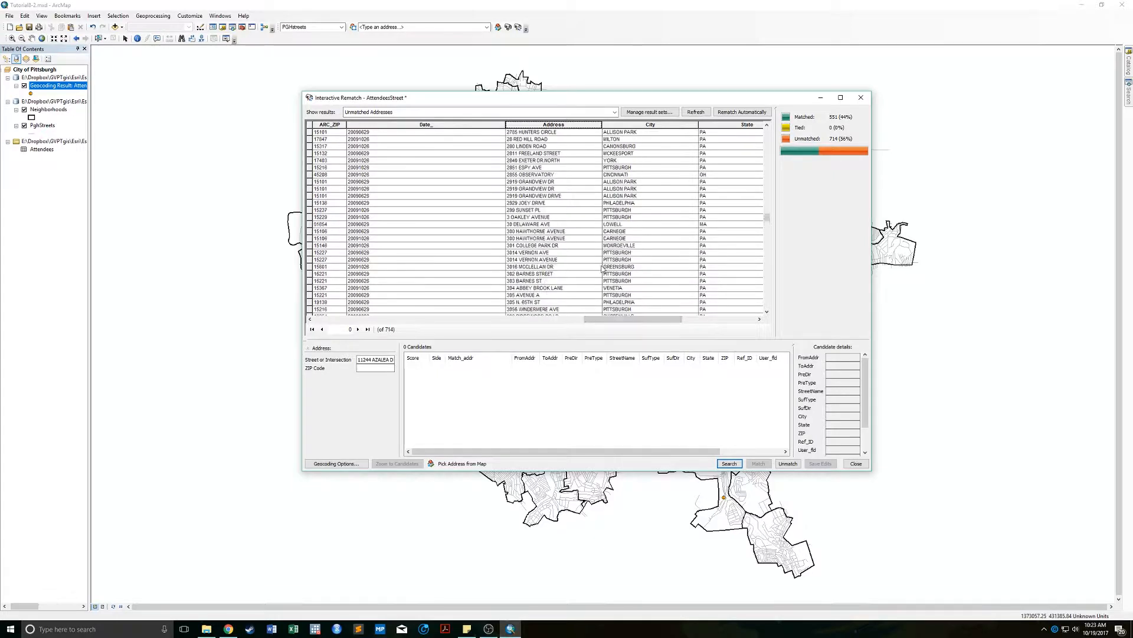
{"action": "scroll", "coordinate": [602, 268], "scroll_direction": "up", "scroll_amount": 15}
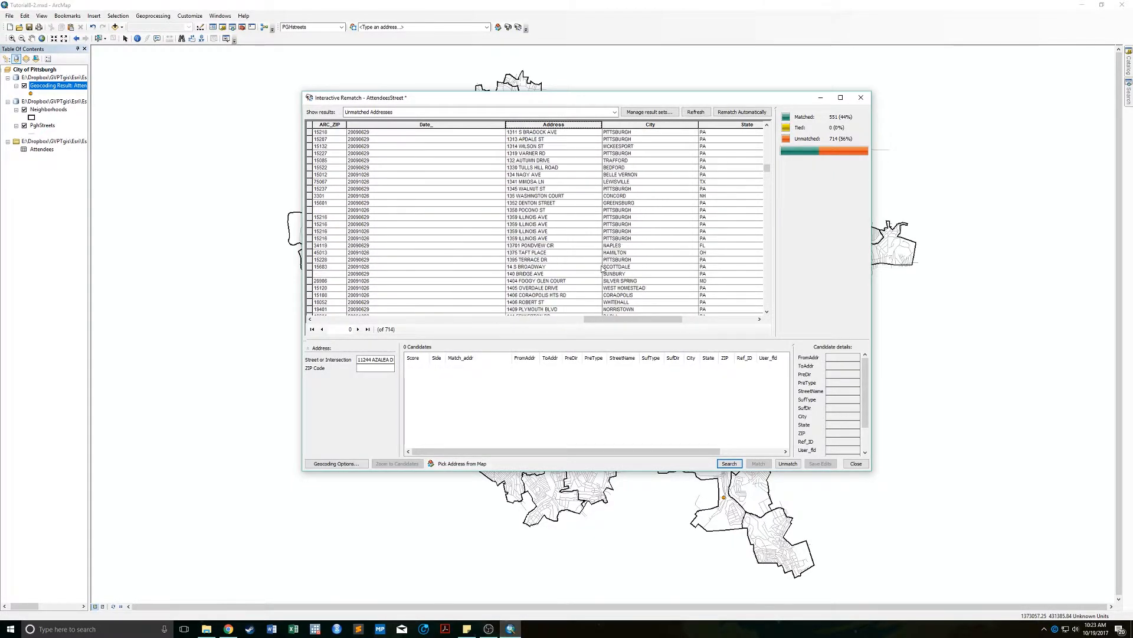
{"action": "scroll", "coordinate": [602, 268], "scroll_direction": "up", "scroll_amount": 6}
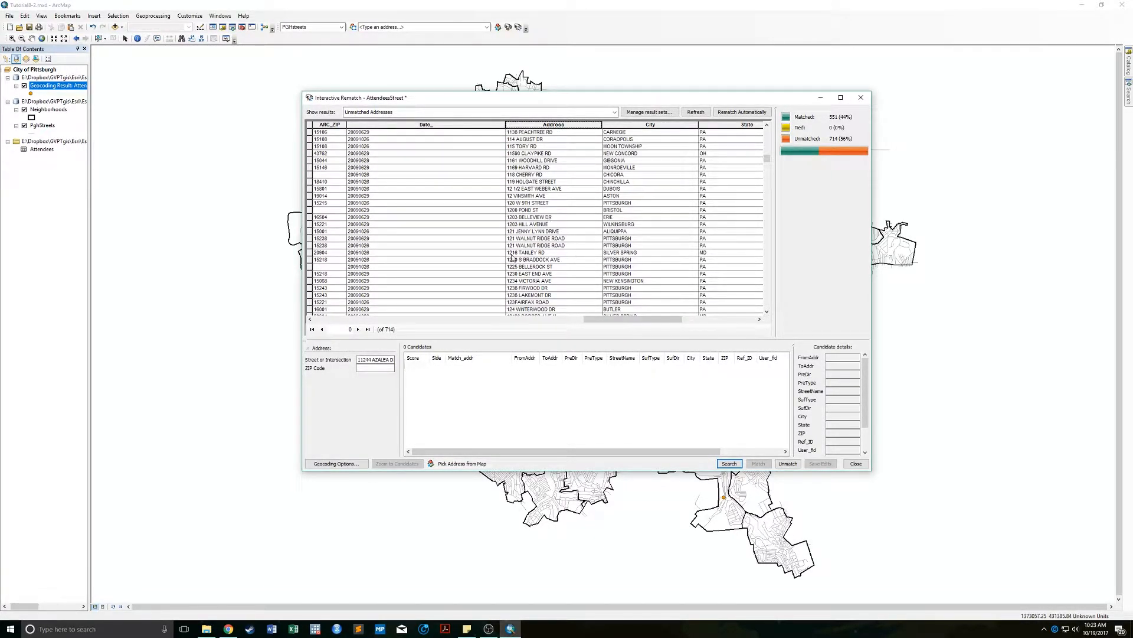
{"action": "left_click", "coordinate": [519, 204]}
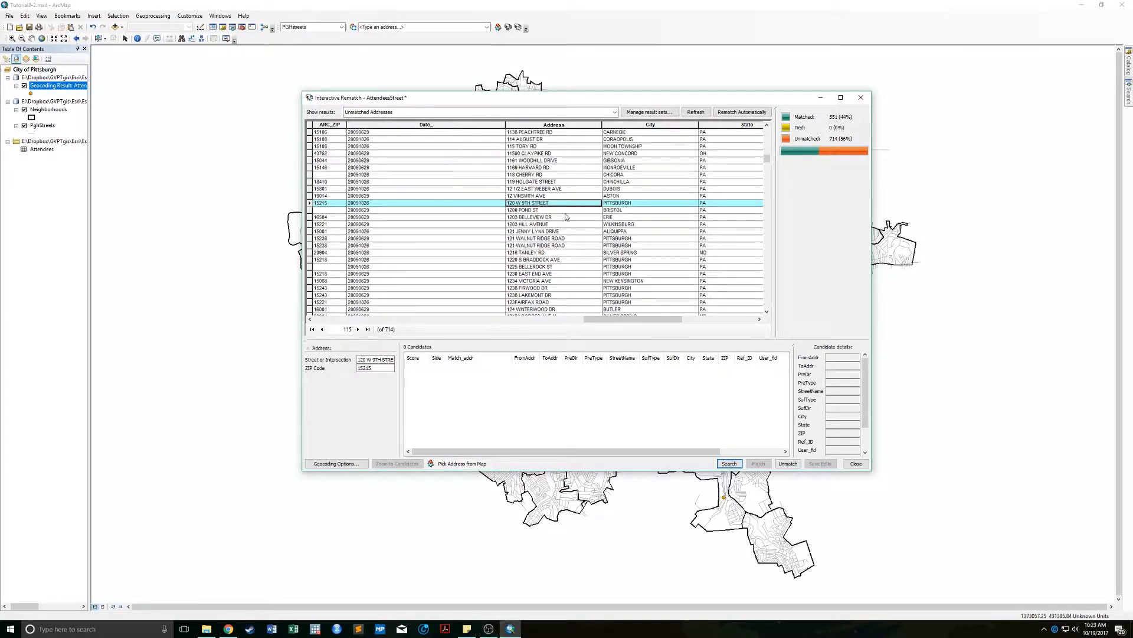
{"action": "left_click_drag", "start_coordinate": [598, 320], "coordinate": [653, 320]}
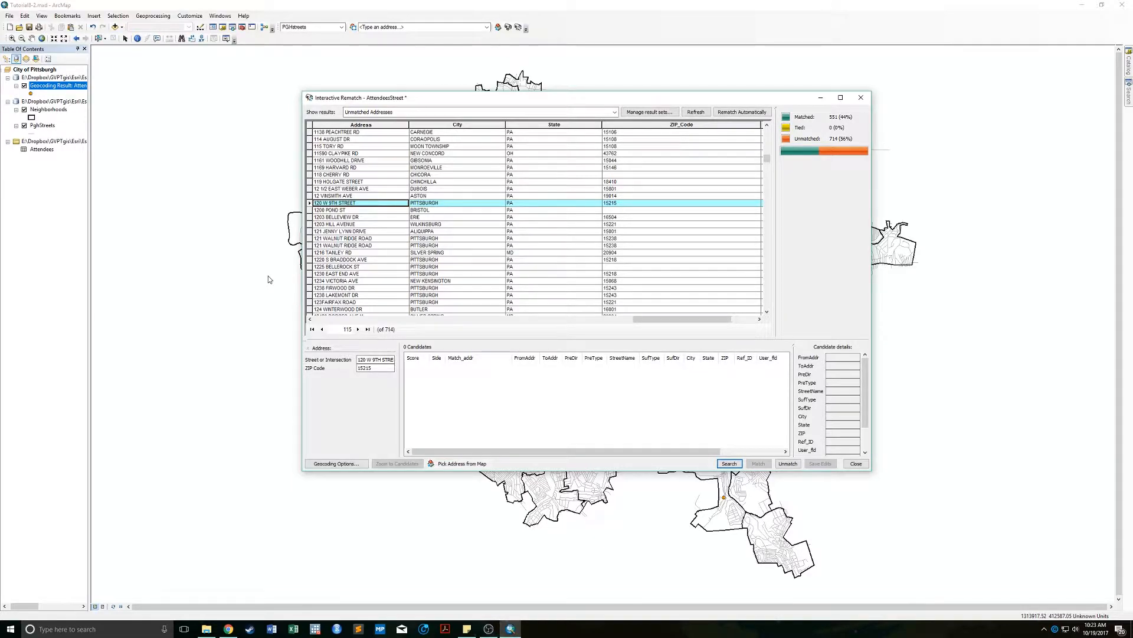
{"action": "double_click", "coordinate": [361, 359]}
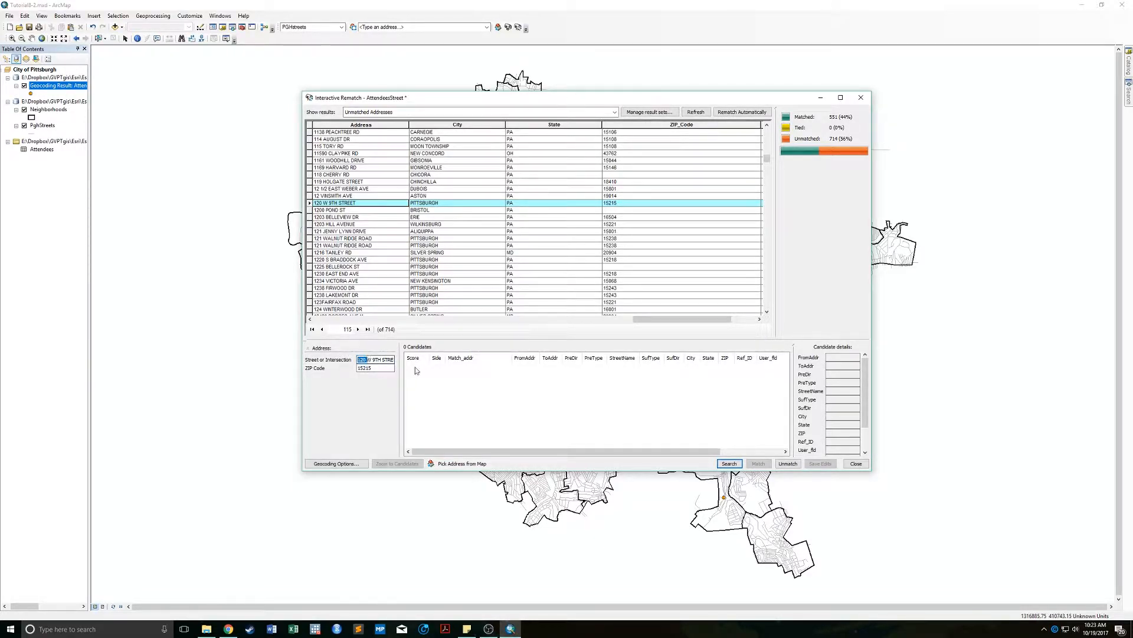
{"action": "left_click", "coordinate": [371, 359]}
{"action": "key", "text": "BackSpace"}
{"action": "type", "text": "S"}
{"action": "key", "text": "Tab"}
{"action": "left_click_drag", "start_coordinate": [372, 367], "coordinate": [363, 366]}
{"action": "type", "text": "203"}
{"action": "key", "text": "Return"}
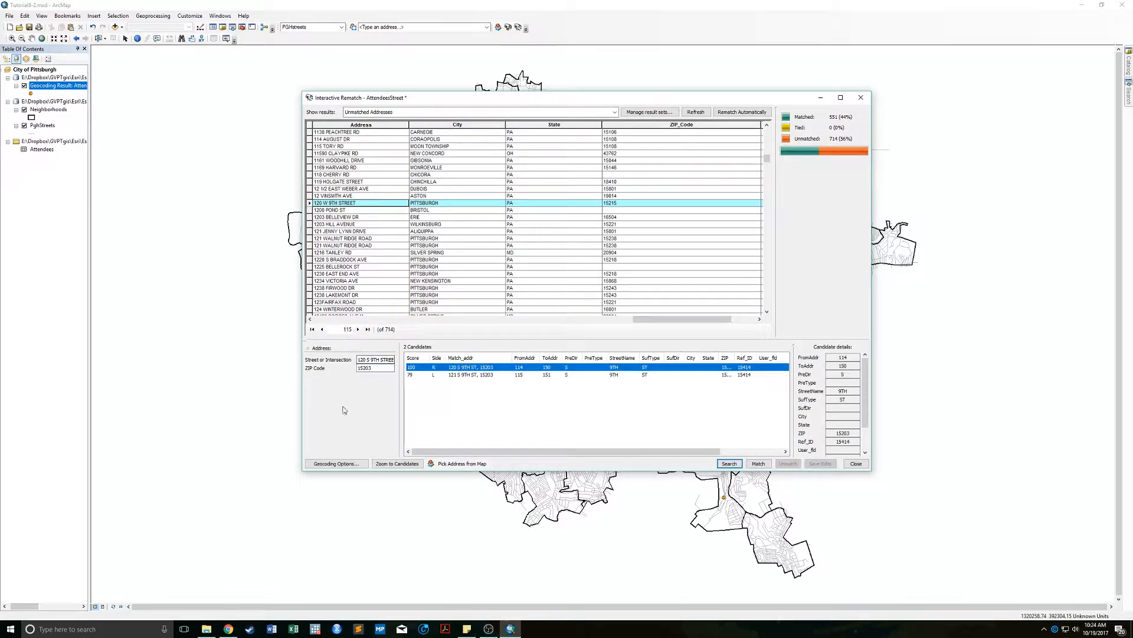
{"action": "left_click", "coordinate": [759, 464]}
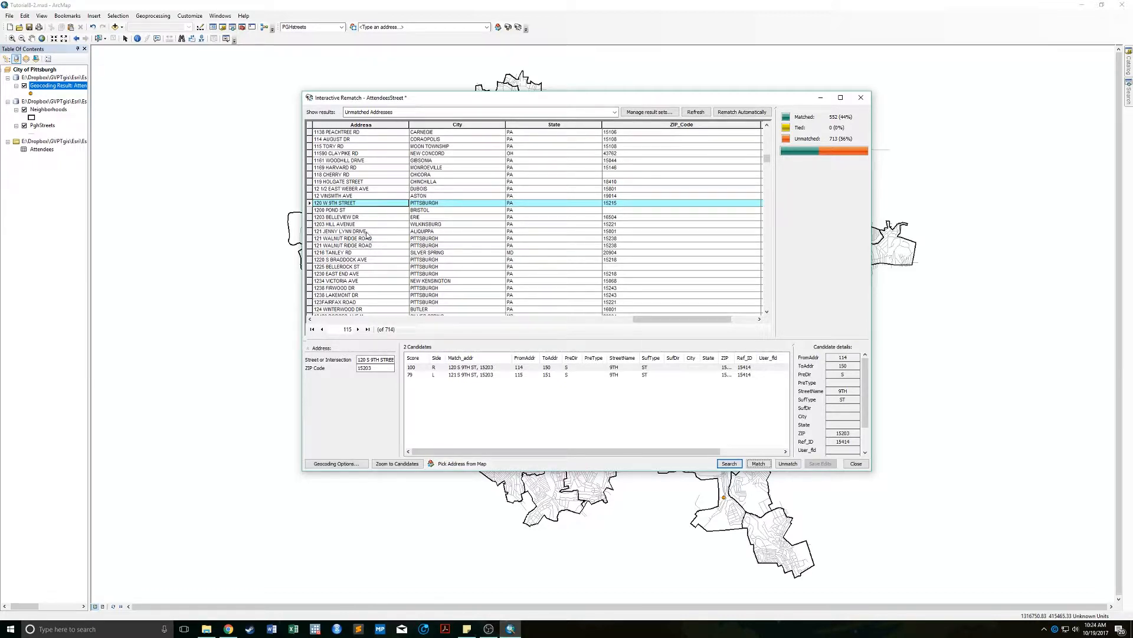
{"action": "mouse_move", "coordinate": [366, 359]}
{"action": "left_mouse_down"}
{"action": "mouse_move", "coordinate": [430, 361]}
{"action": "mouse_move", "coordinate": [349, 372]}
{"action": "left_mouse_up"}
{"action": "left_click", "coordinate": [375, 369]}
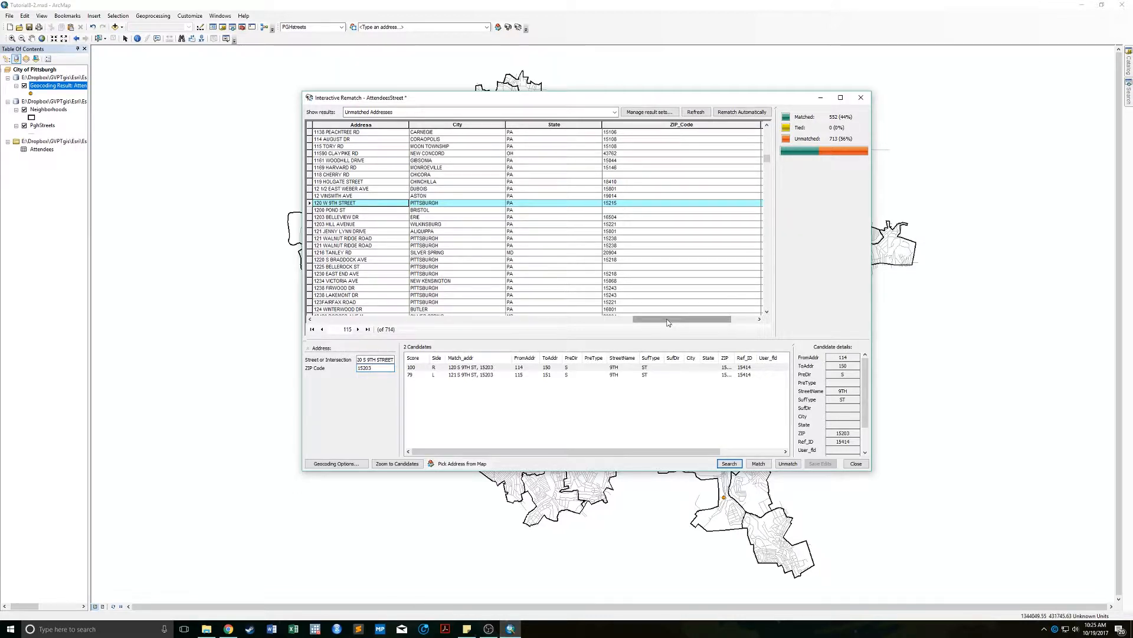
Sort the unmatched records by ObjectID ascending and scroll through them.
{"action": "left_click_drag", "start_coordinate": [667, 322], "coordinate": [348, 322]}
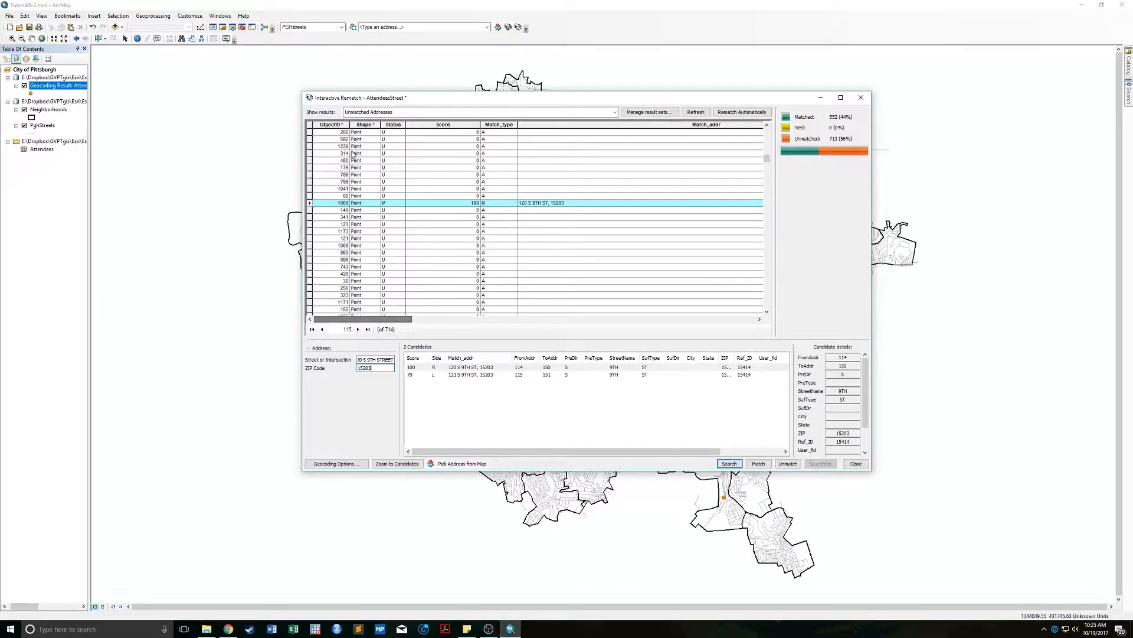
{"action": "right_click", "coordinate": [332, 126]}
{"action": "left_click", "coordinate": [354, 132]}
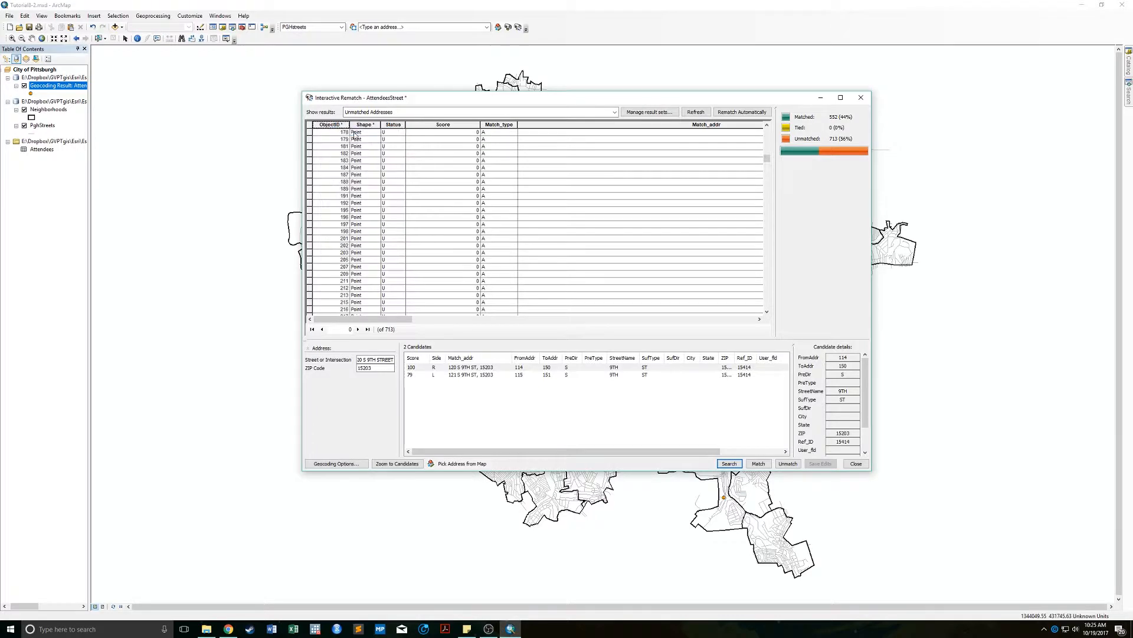
{"action": "scroll", "coordinate": [449, 231], "scroll_direction": "down", "scroll_amount": 20}
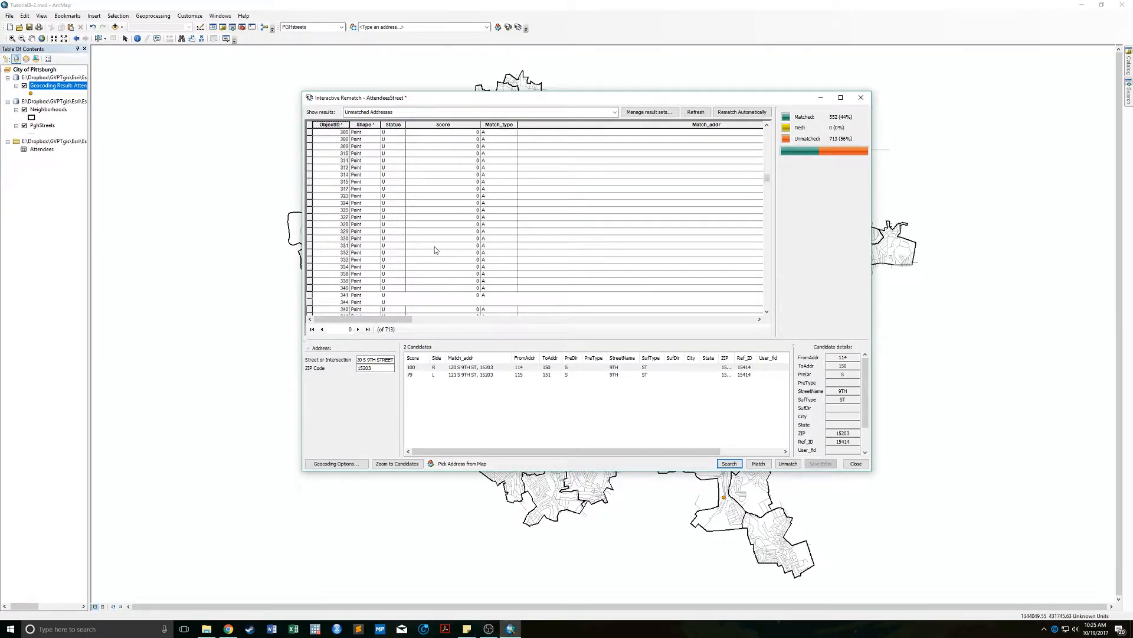
{"action": "scroll", "coordinate": [434, 247], "scroll_direction": "down", "scroll_amount": 20}
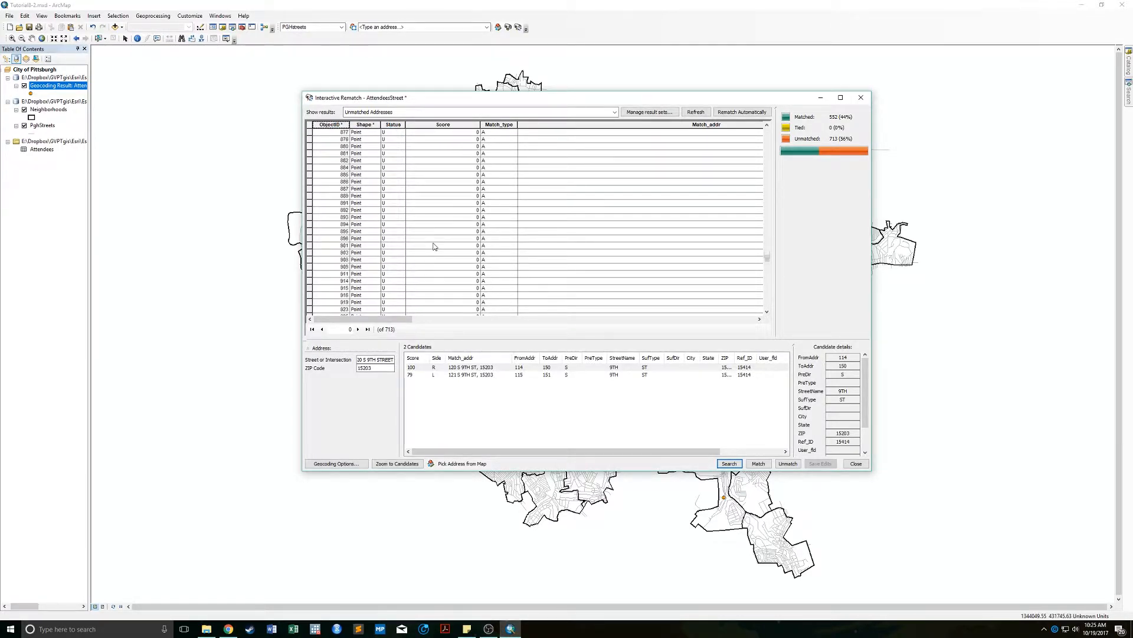
{"action": "scroll", "coordinate": [429, 248], "scroll_direction": "down", "scroll_amount": 10}
List Unmatched Addresses again, select ZIP-only record 1017 (15221), and minimize the rematch window.
{"action": "left_click", "coordinate": [359, 110]}
{"action": "left_click", "coordinate": [357, 121]}
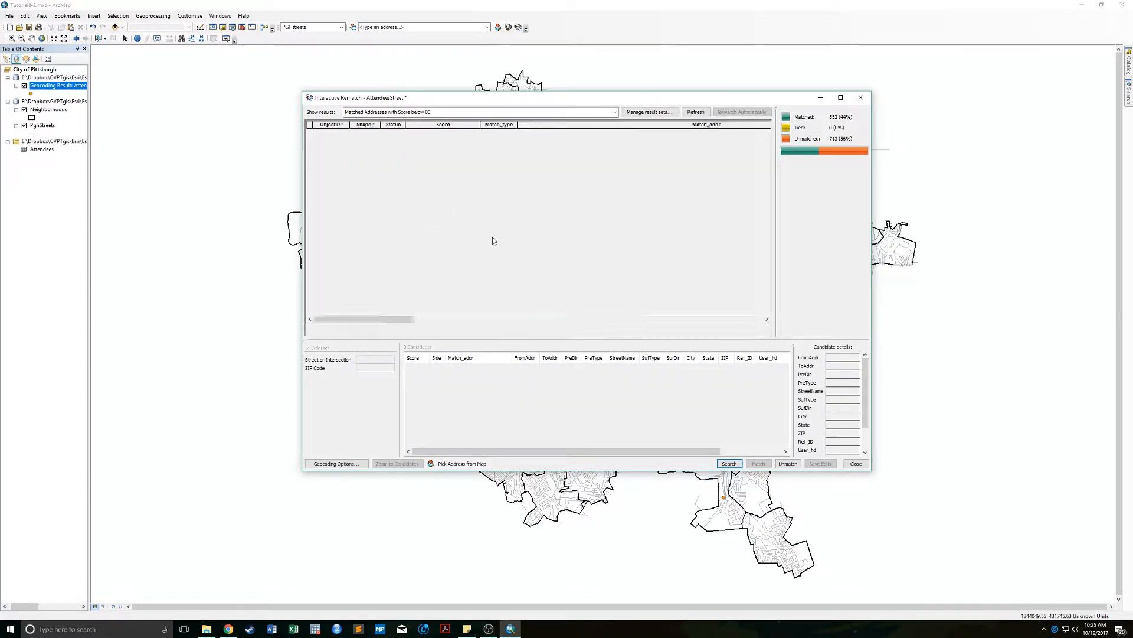
{"action": "left_click", "coordinate": [440, 111]}
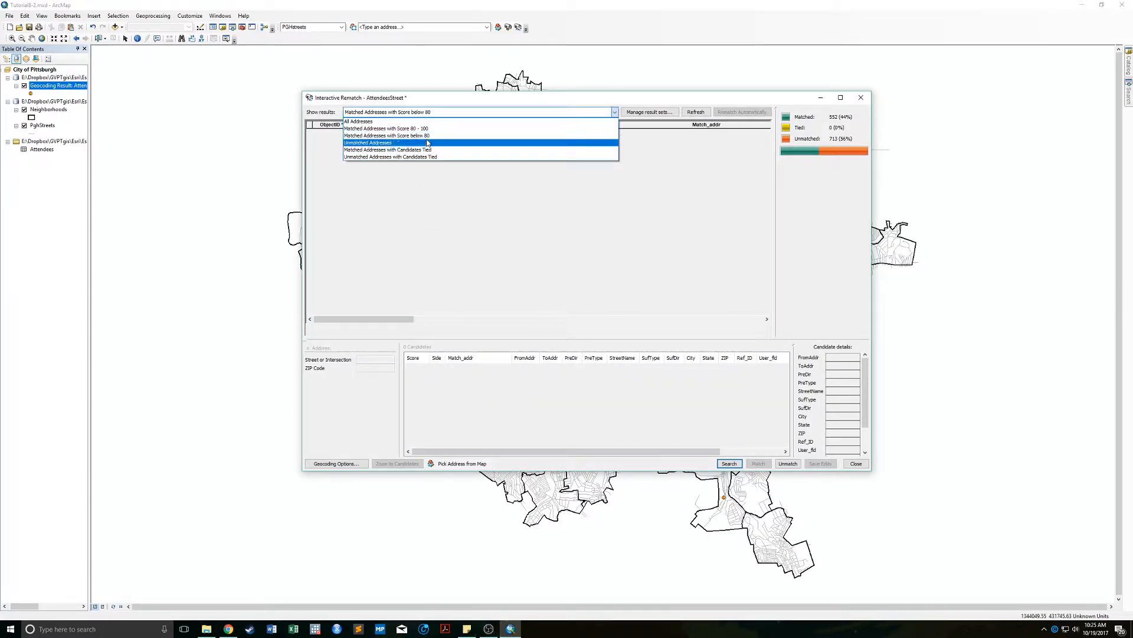
{"action": "left_click", "coordinate": [428, 143]}
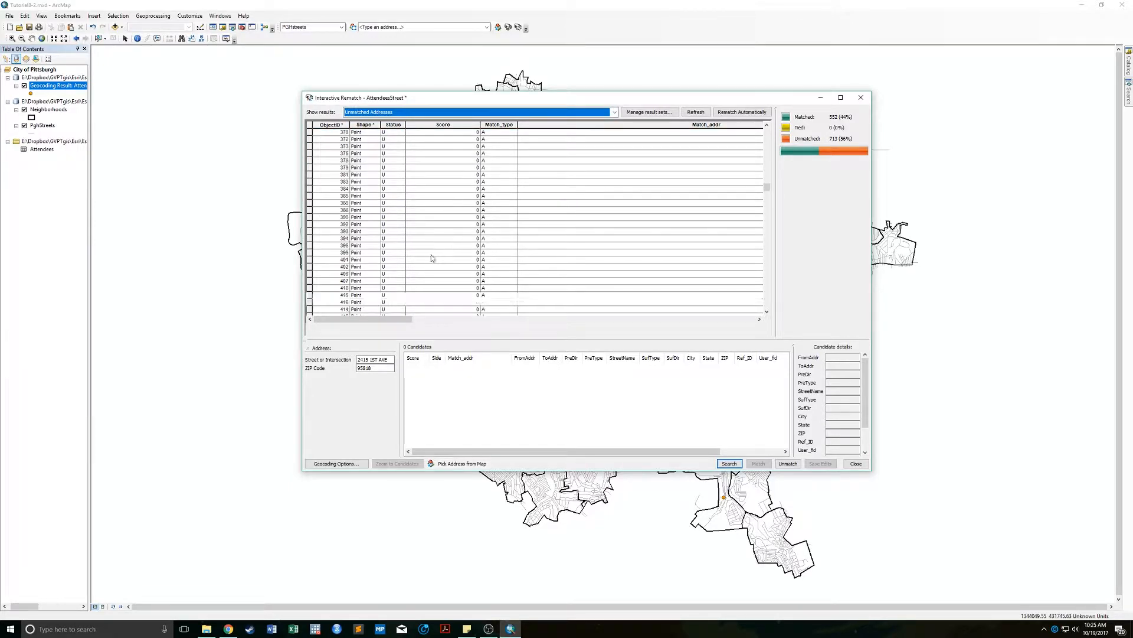
{"action": "scroll", "coordinate": [431, 258], "scroll_direction": "down", "scroll_amount": 20}
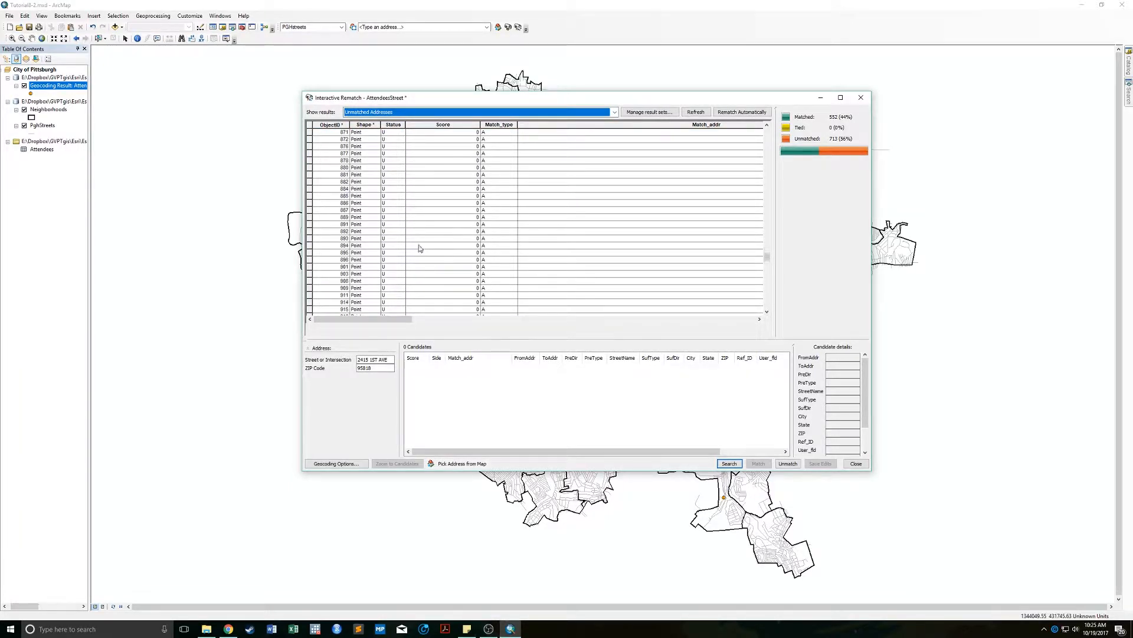
{"action": "scroll", "coordinate": [420, 248], "scroll_direction": "down", "scroll_amount": 10}
{"action": "left_click", "coordinate": [326, 302]}
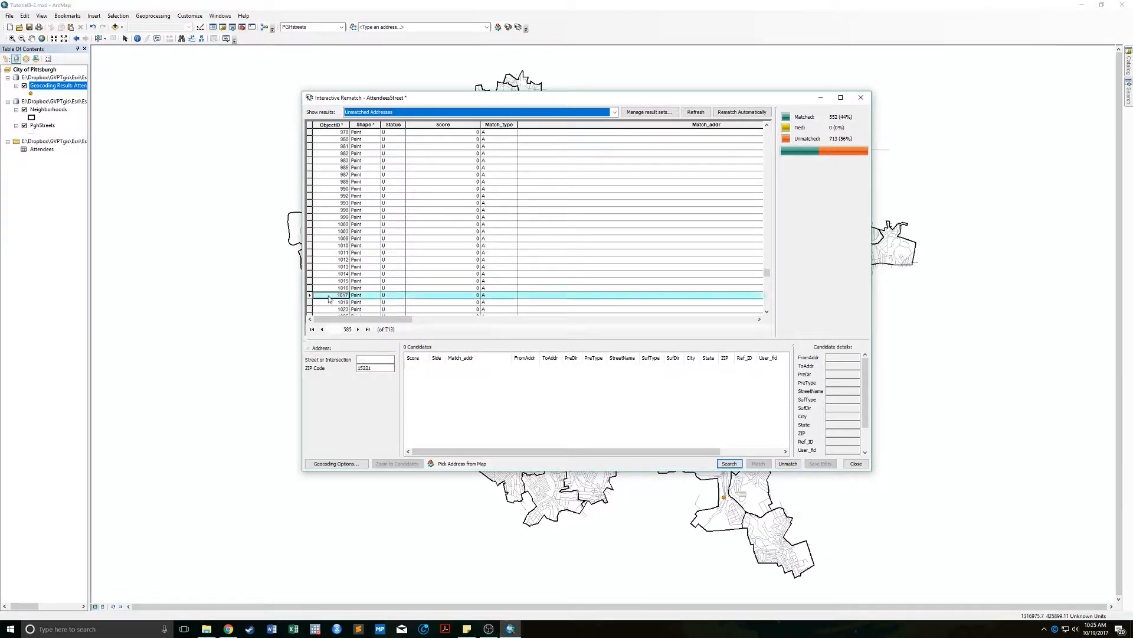
{"action": "left_click_drag", "start_coordinate": [378, 319], "coordinate": [691, 324]}
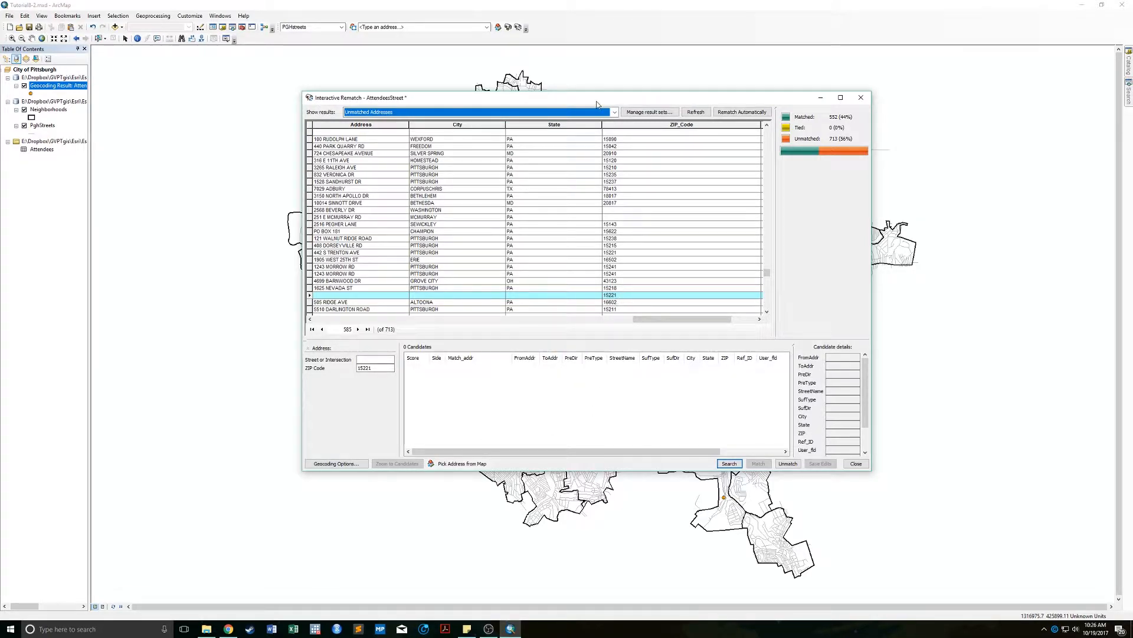
{"action": "left_click", "coordinate": [820, 98]}
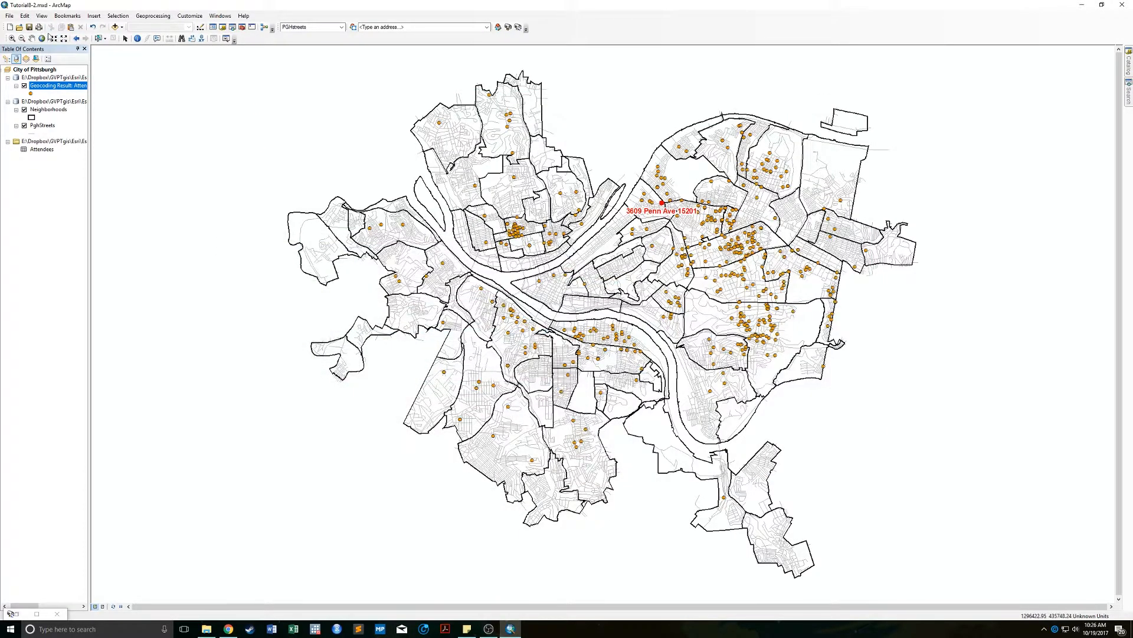
Zoom into a northeastern neighbourhood, test-select several streets, and clear the selection.
{"action": "left_click", "coordinate": [12, 38]}
{"action": "left_click_drag", "start_coordinate": [857, 210], "coordinate": [911, 271]}
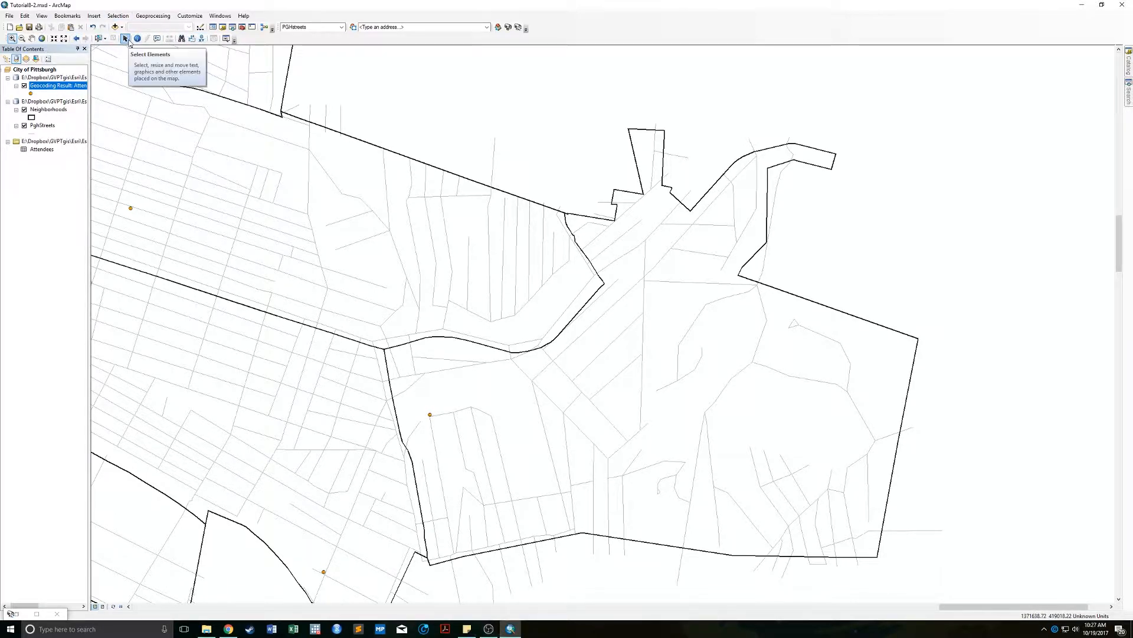
{"action": "left_click", "coordinate": [99, 38]}
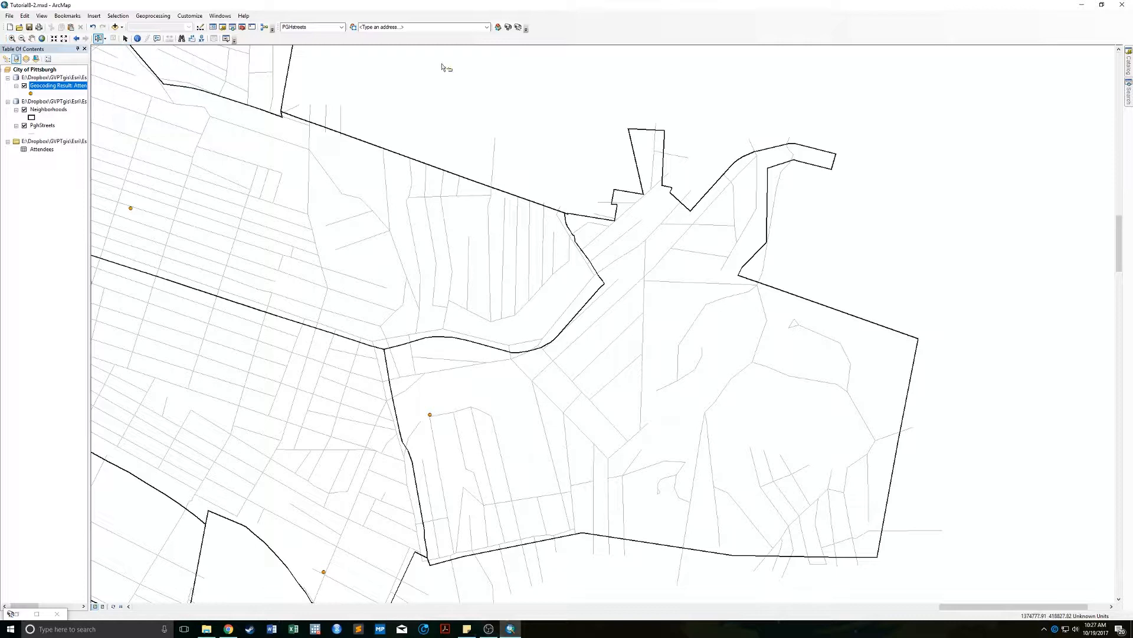
{"action": "left_click", "coordinate": [544, 250]}
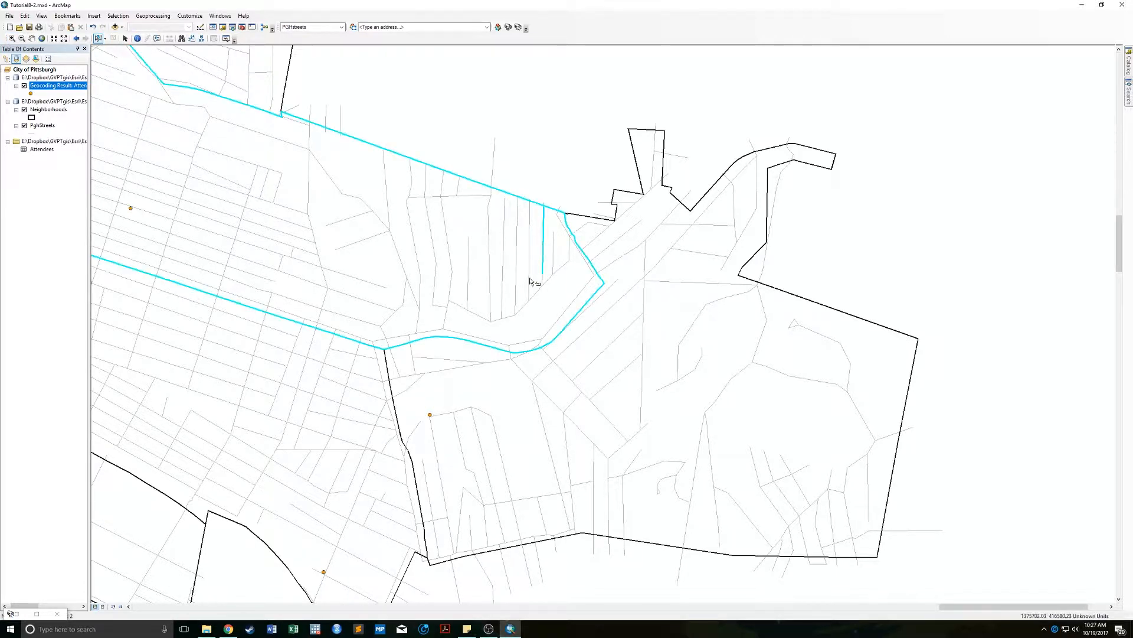
{"action": "left_click", "coordinate": [529, 250]}
{"action": "left_click", "coordinate": [113, 38]}
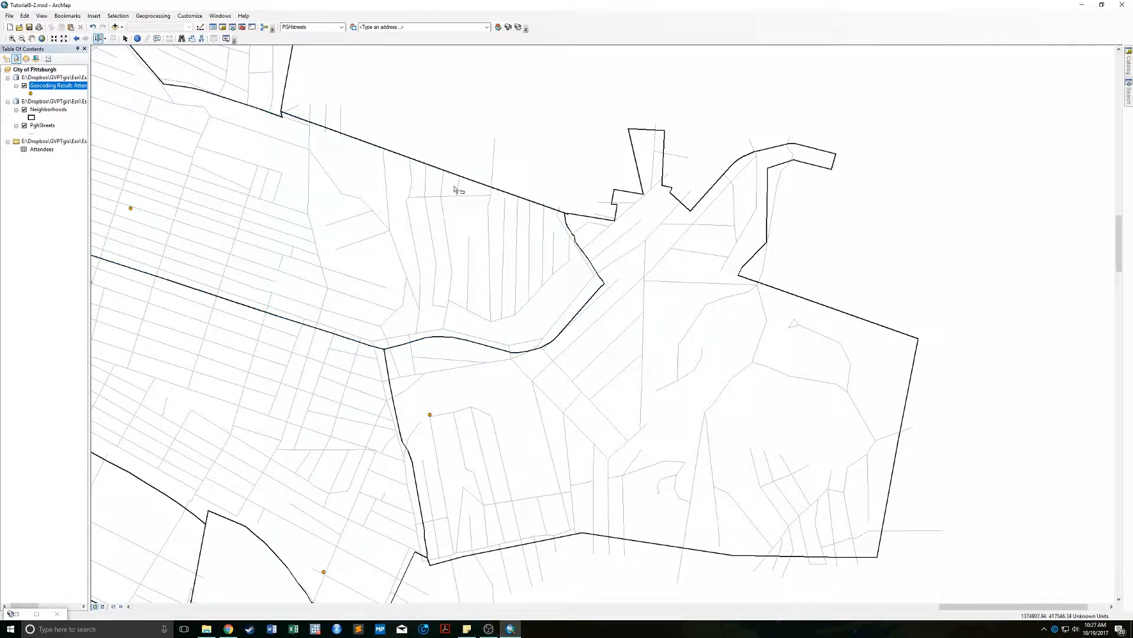
{"action": "left_click", "coordinate": [517, 248]}
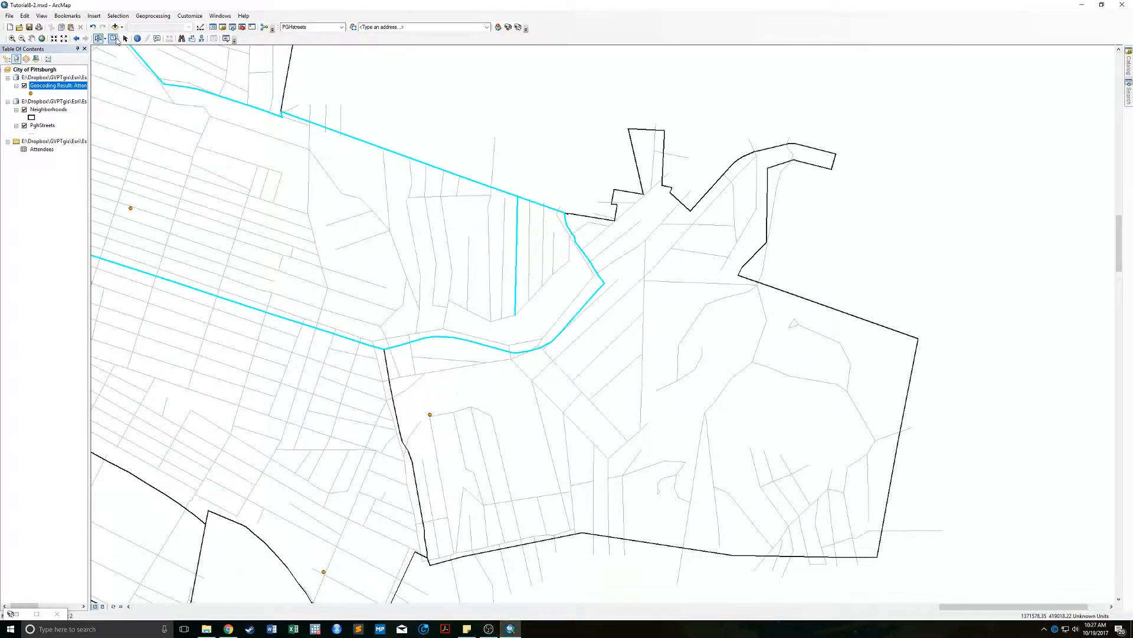
{"action": "left_click", "coordinate": [114, 39]}
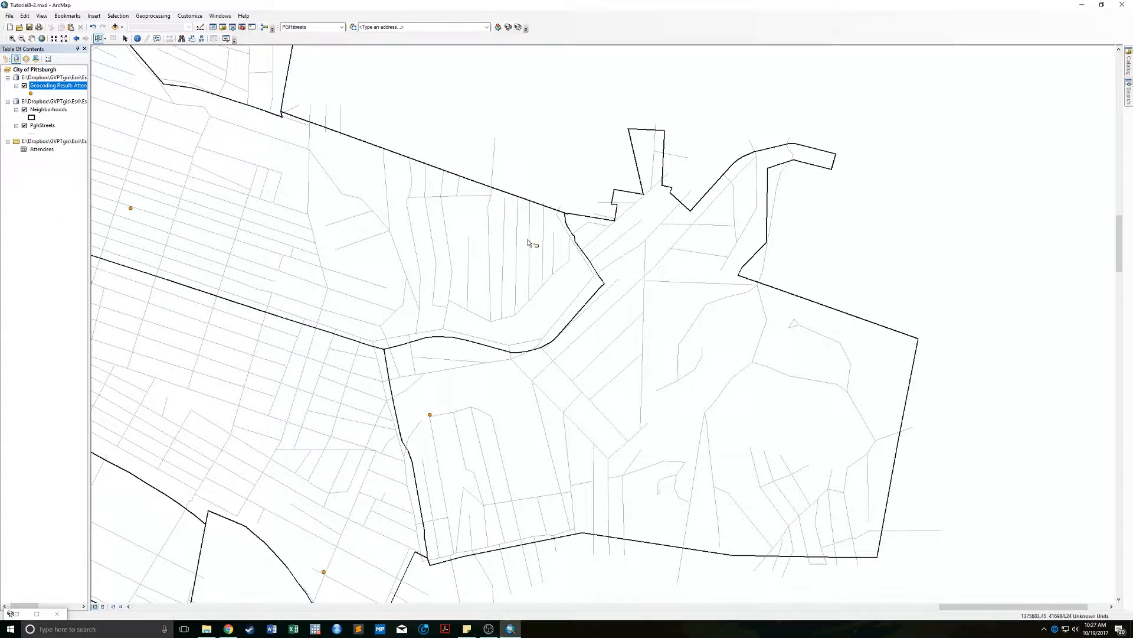
{"action": "left_click", "coordinate": [104, 39]}
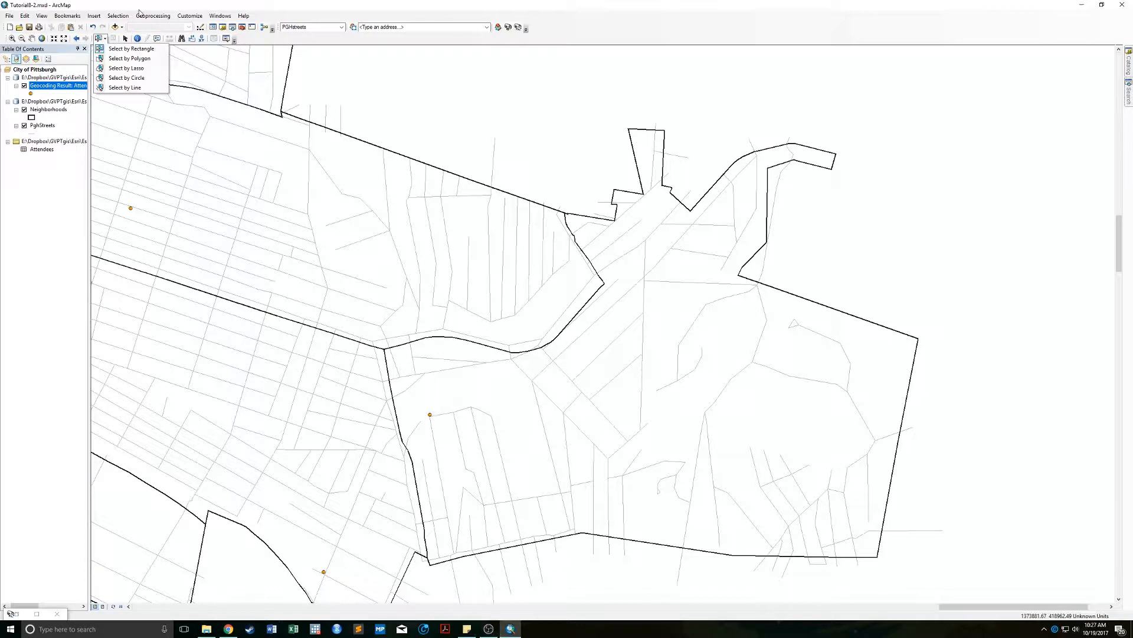
{"action": "left_click", "coordinate": [120, 16]}
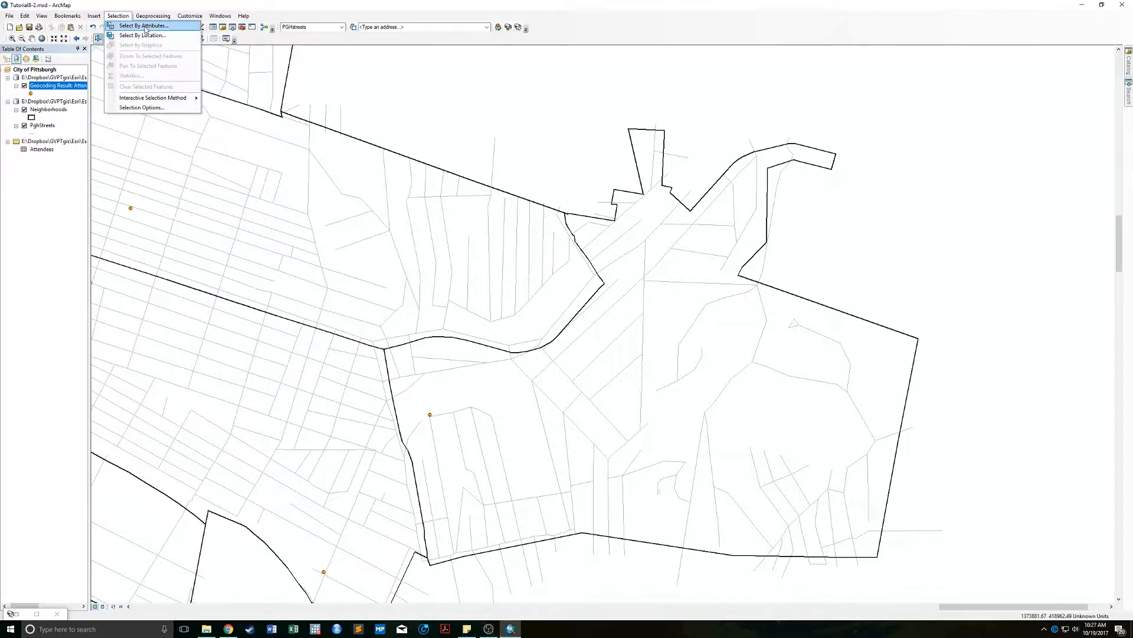
Select the Canada street in PghStreets with the attribute query NAME = 'CANADA'.
{"action": "left_click", "coordinate": [144, 27]}
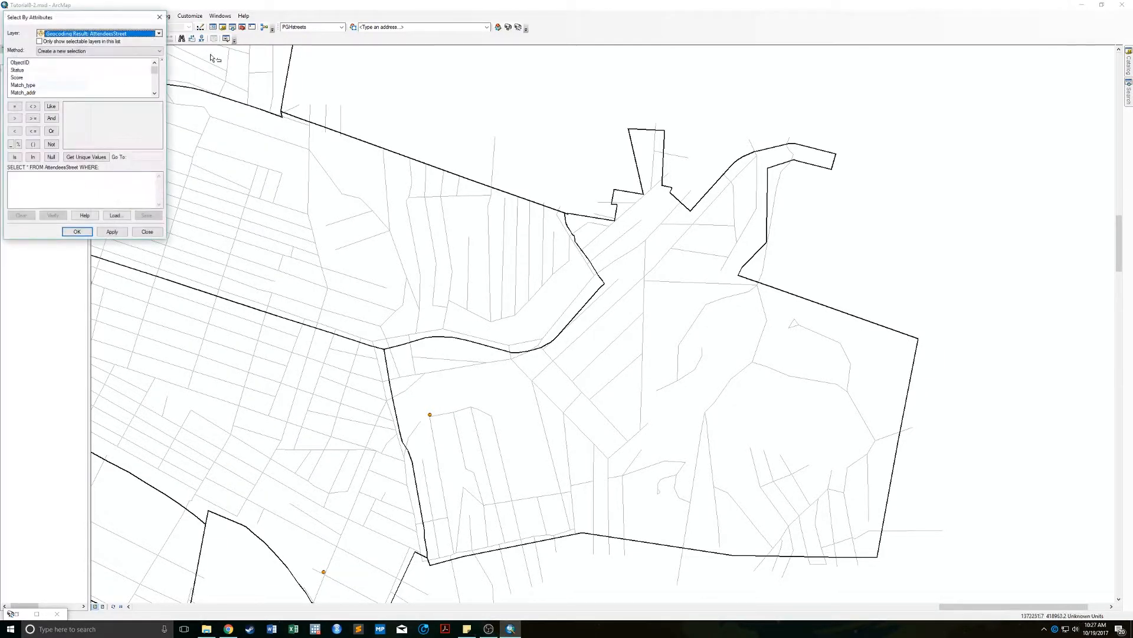
{"action": "left_click", "coordinate": [91, 35]}
{"action": "left_click", "coordinate": [68, 58]}
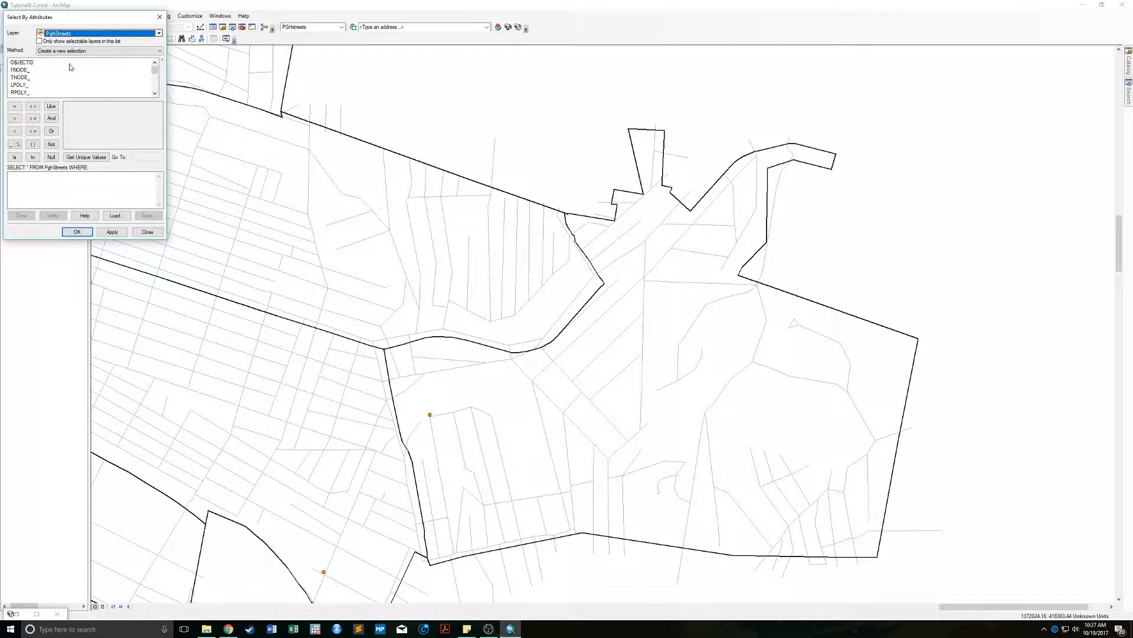
{"action": "left_click", "coordinate": [155, 93]}
{"action": "left_click", "coordinate": [154, 93]}
{"action": "left_click", "coordinate": [155, 93]}
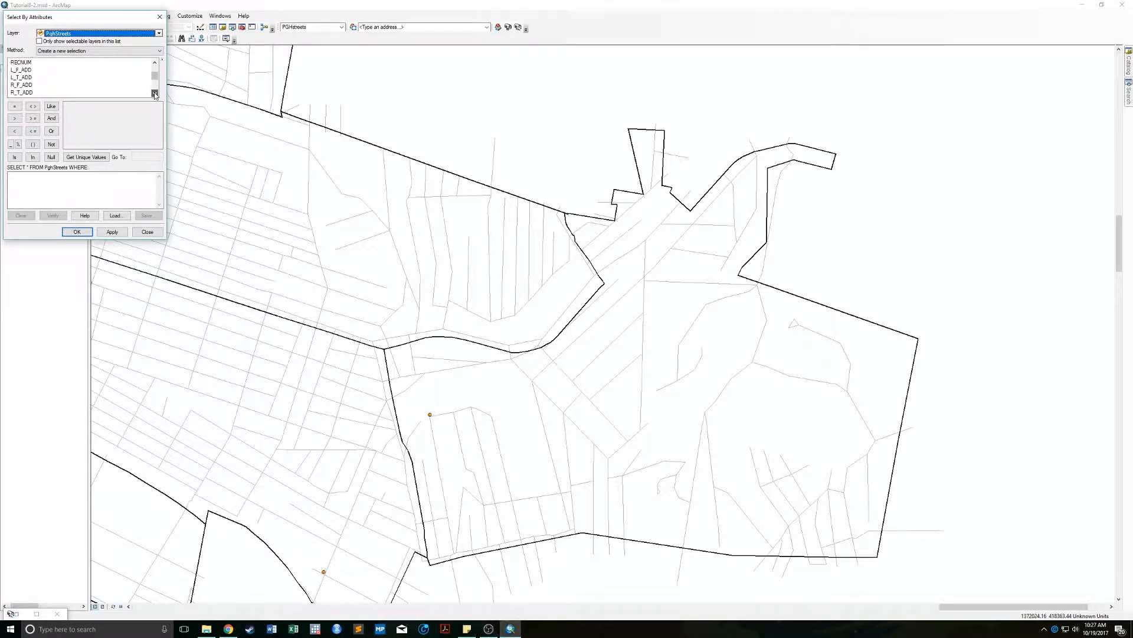
{"action": "left_click", "coordinate": [155, 93]}
{"action": "left_click", "coordinate": [154, 94]}
{"action": "double_click", "coordinate": [17, 93]}
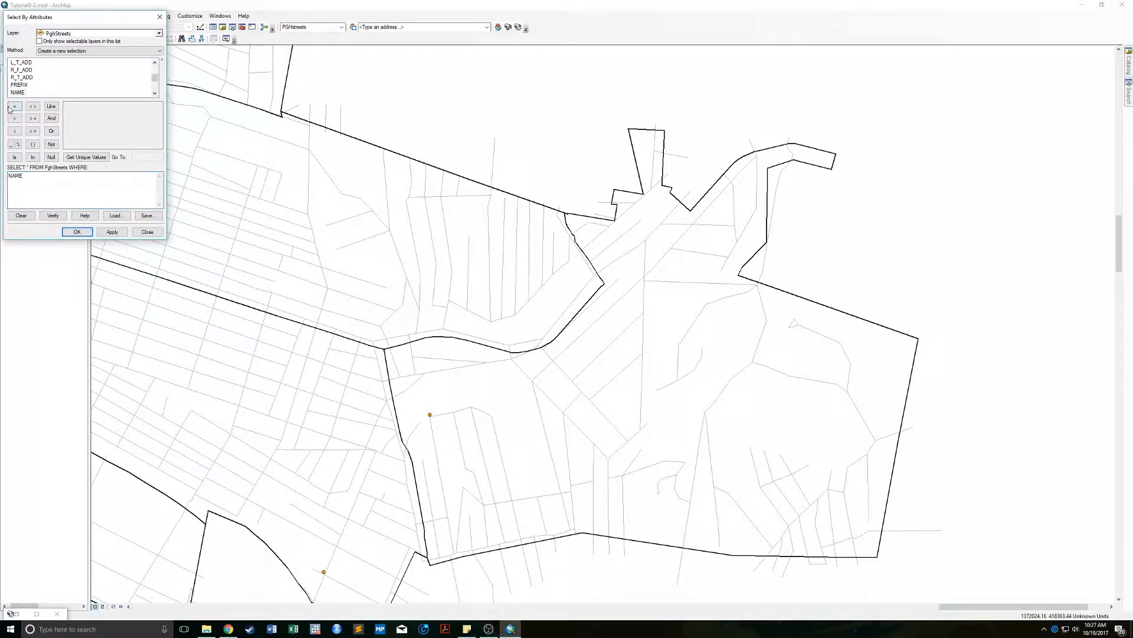
{"action": "left_click", "coordinate": [14, 106]}
{"action": "left_click", "coordinate": [82, 232]}
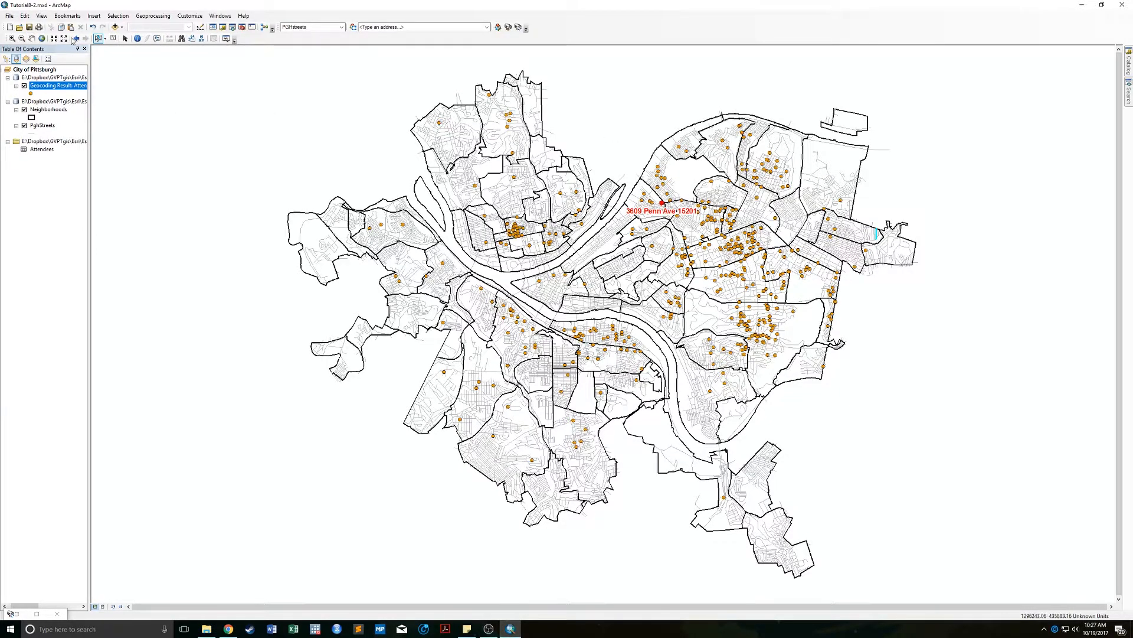
Zoom to the selected Canada street and restore the Interactive Rematch window.
{"action": "left_click", "coordinate": [124, 17]}
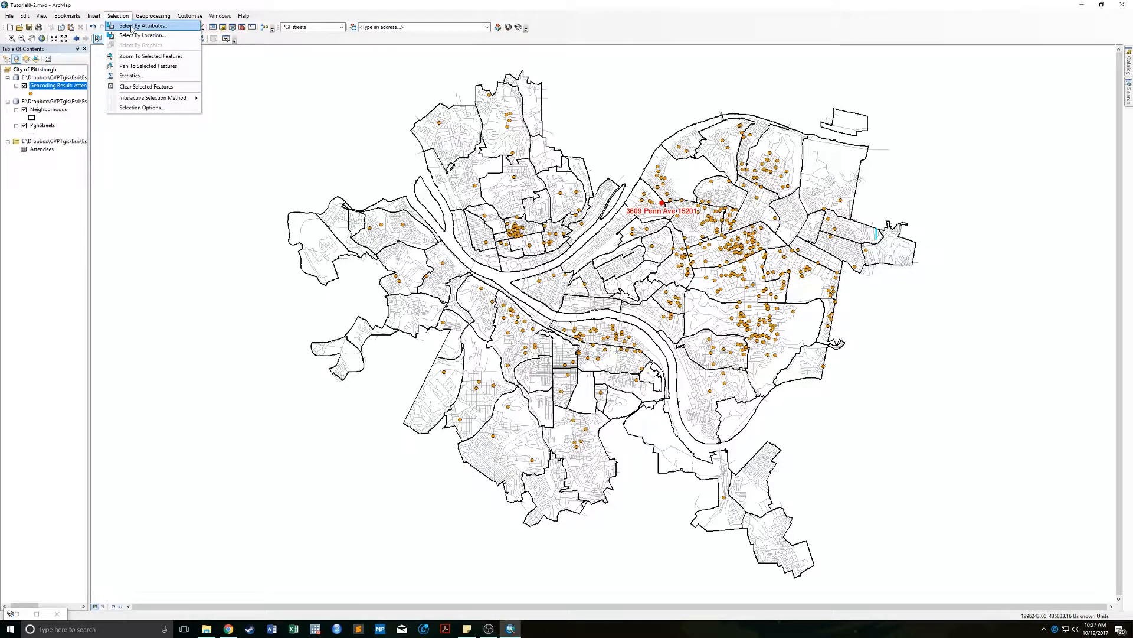
{"action": "left_click", "coordinate": [161, 56]}
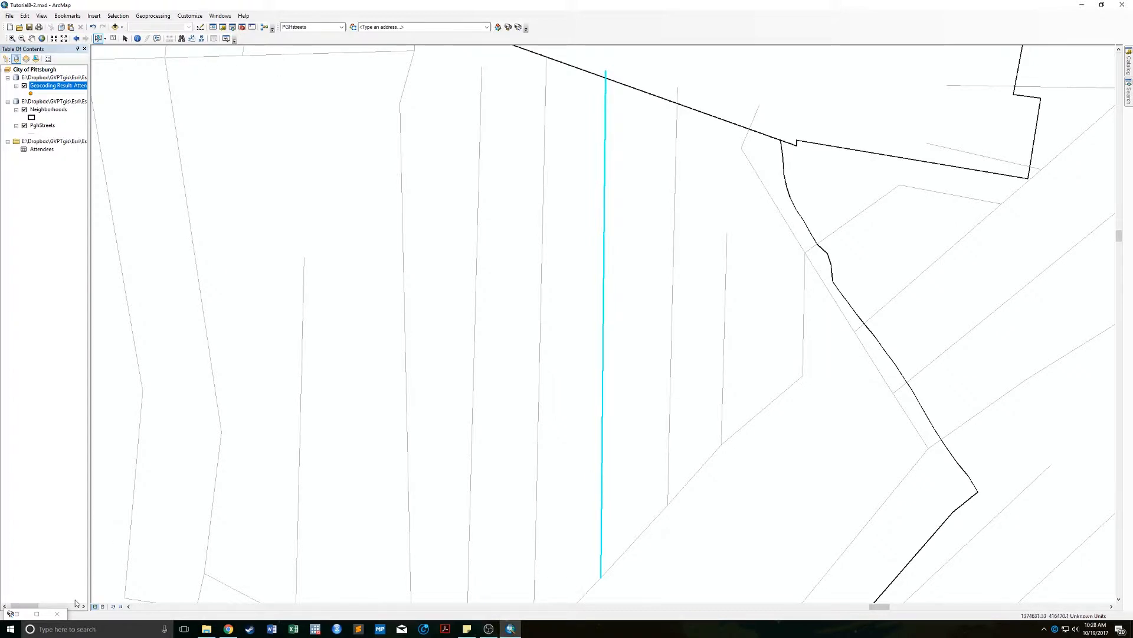
{"action": "left_click", "coordinate": [37, 614]}
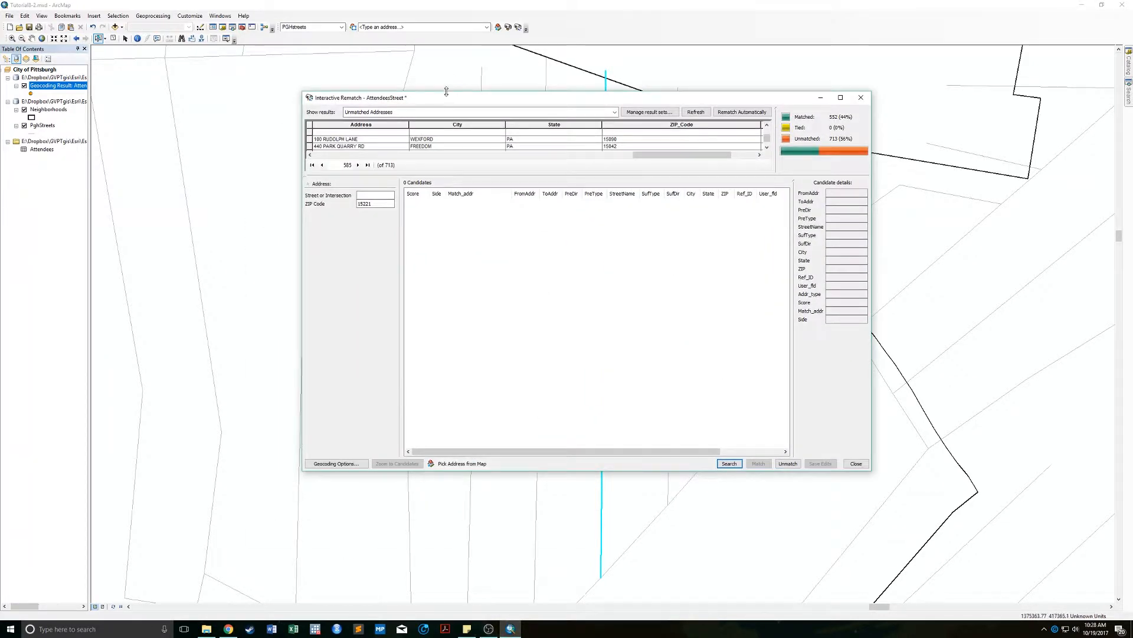
Match the address by picking its location on the selected street, then close the rematch window.
{"action": "left_click_drag", "start_coordinate": [446, 99], "coordinate": [159, 112]}
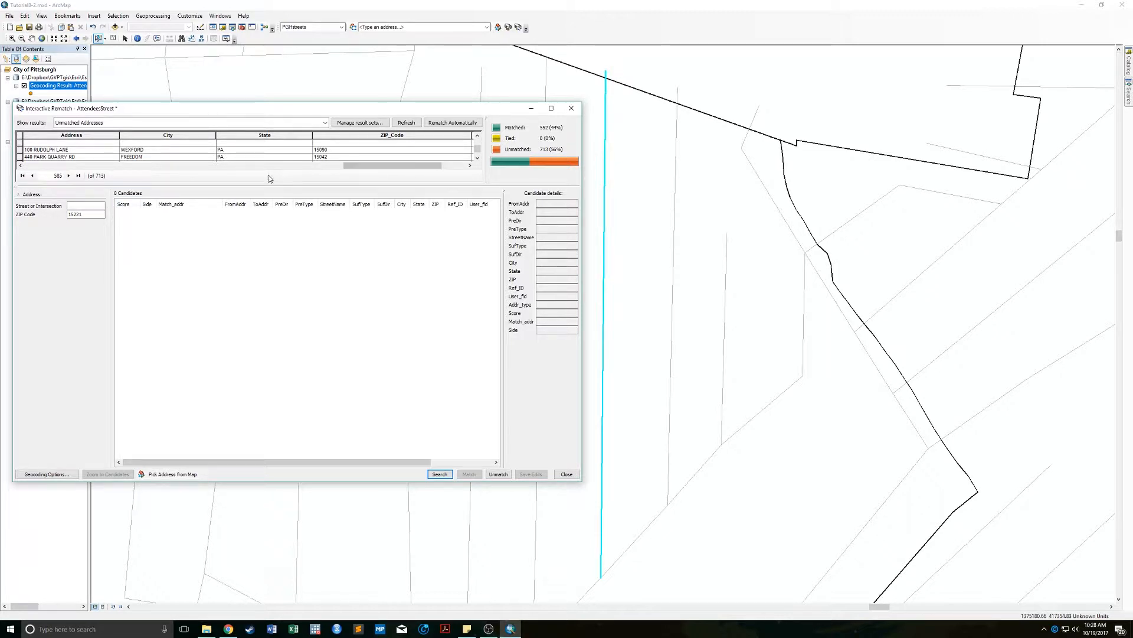
{"action": "left_click_drag", "start_coordinate": [264, 185], "coordinate": [248, 328]}
{"action": "scroll", "coordinate": [245, 255], "scroll_direction": "down", "scroll_amount": 3}
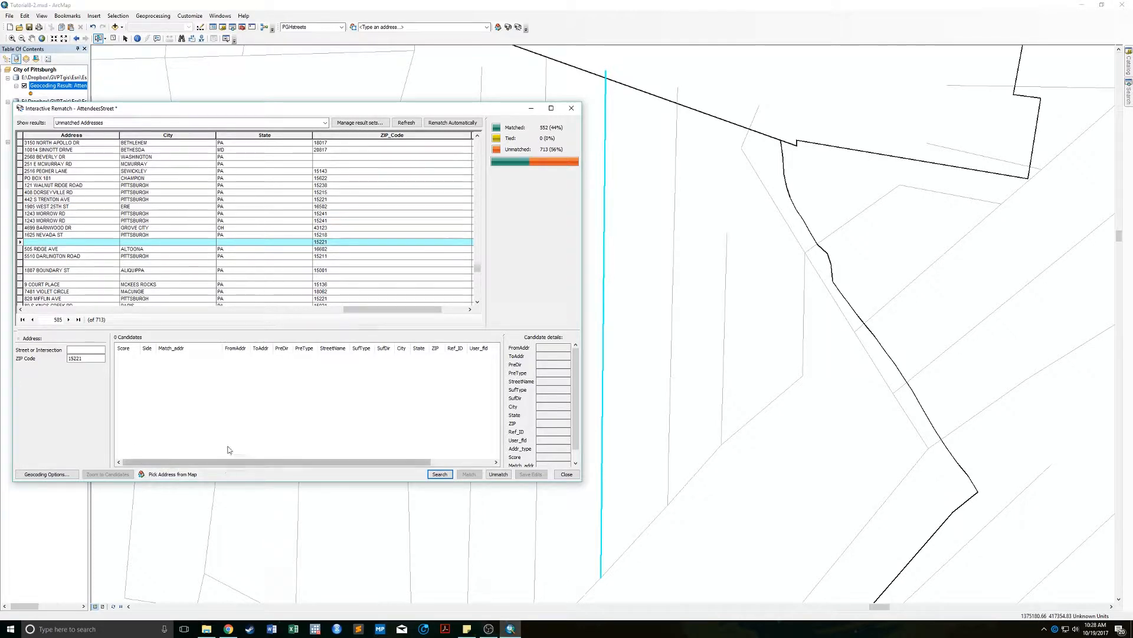
{"action": "left_click", "coordinate": [173, 474]}
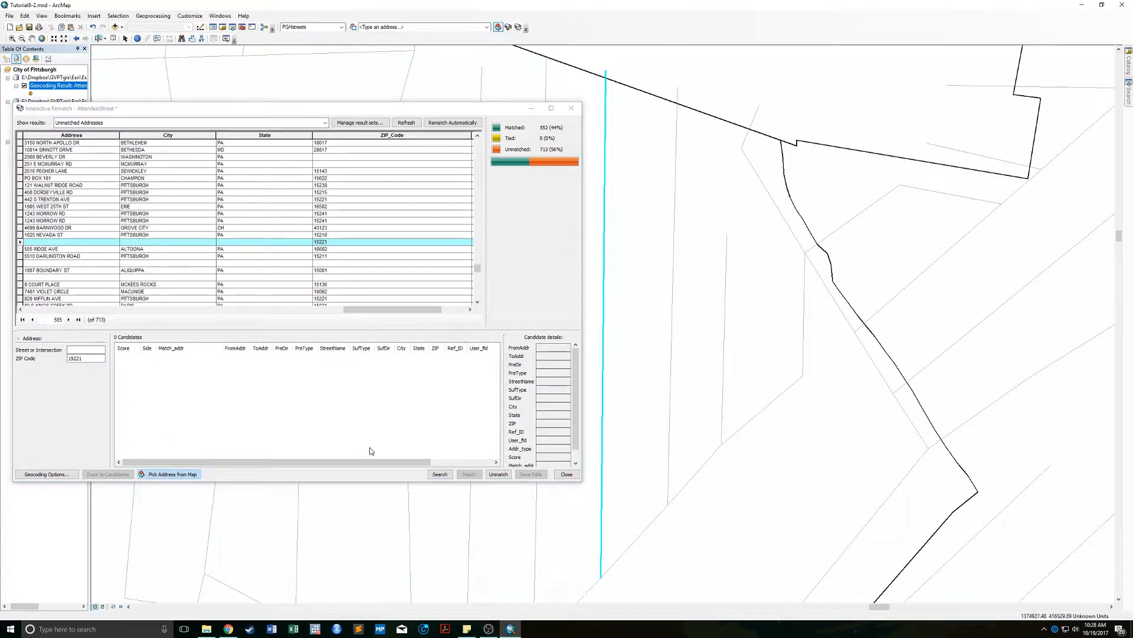
{"action": "right_click", "coordinate": [609, 268]}
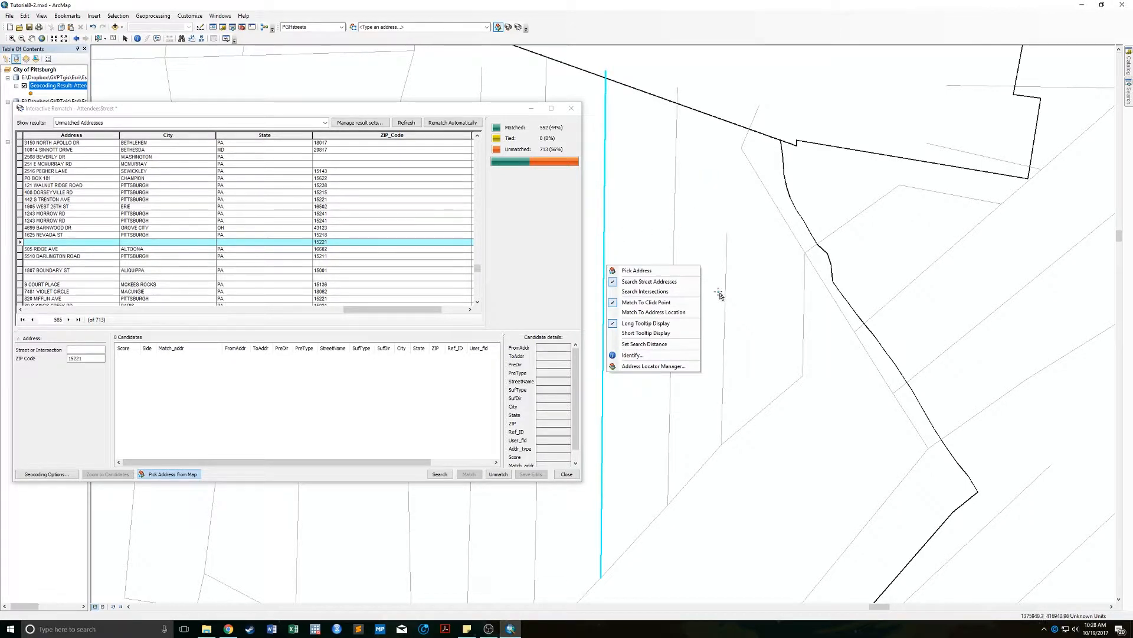
{"action": "left_click", "coordinate": [645, 270]}
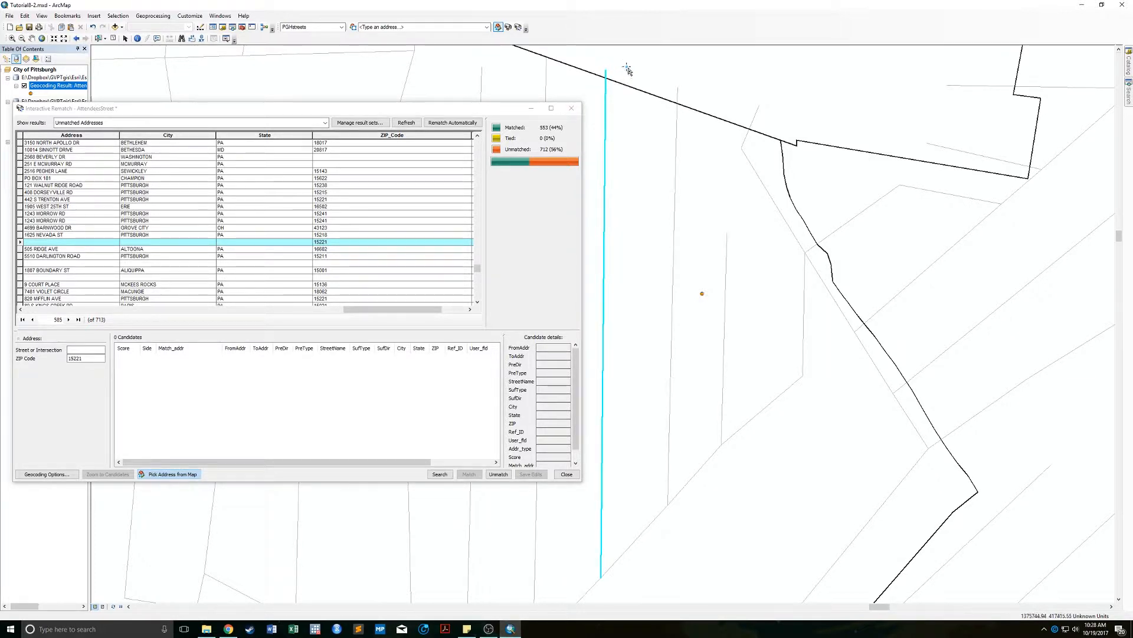
{"action": "left_click", "coordinate": [570, 109]}
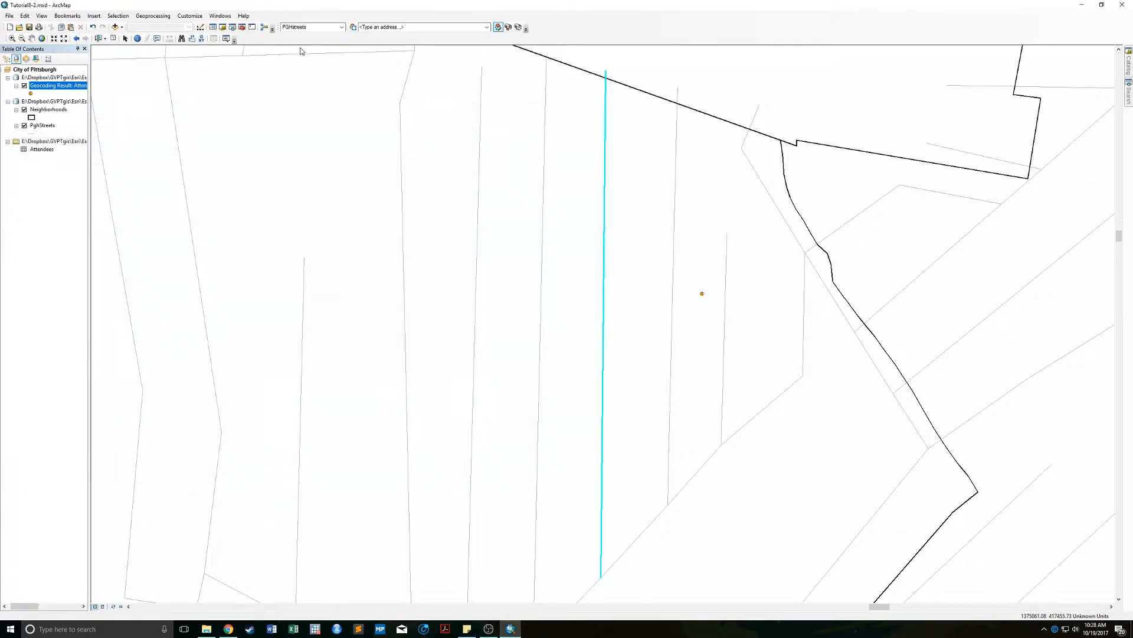
Zoom to full extent to show all geocoded points, then bring up the Open dialog.
{"action": "scroll", "coordinate": [413, 322], "scroll_direction": "down", "scroll_amount": 2}
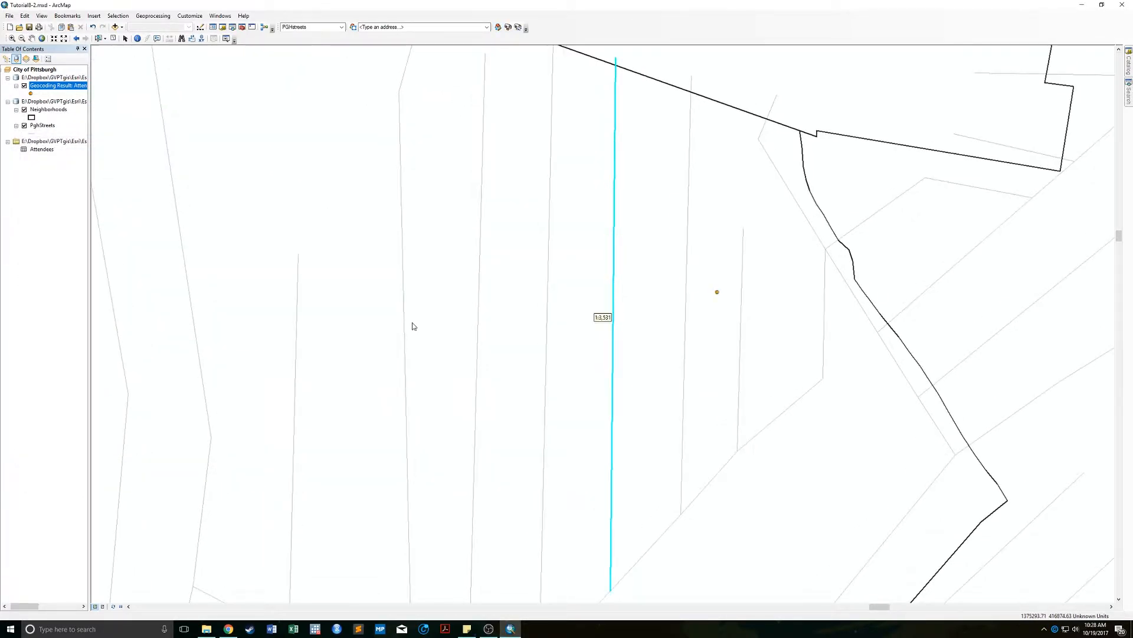
{"action": "scroll", "coordinate": [412, 326], "scroll_direction": "up", "scroll_amount": 3}
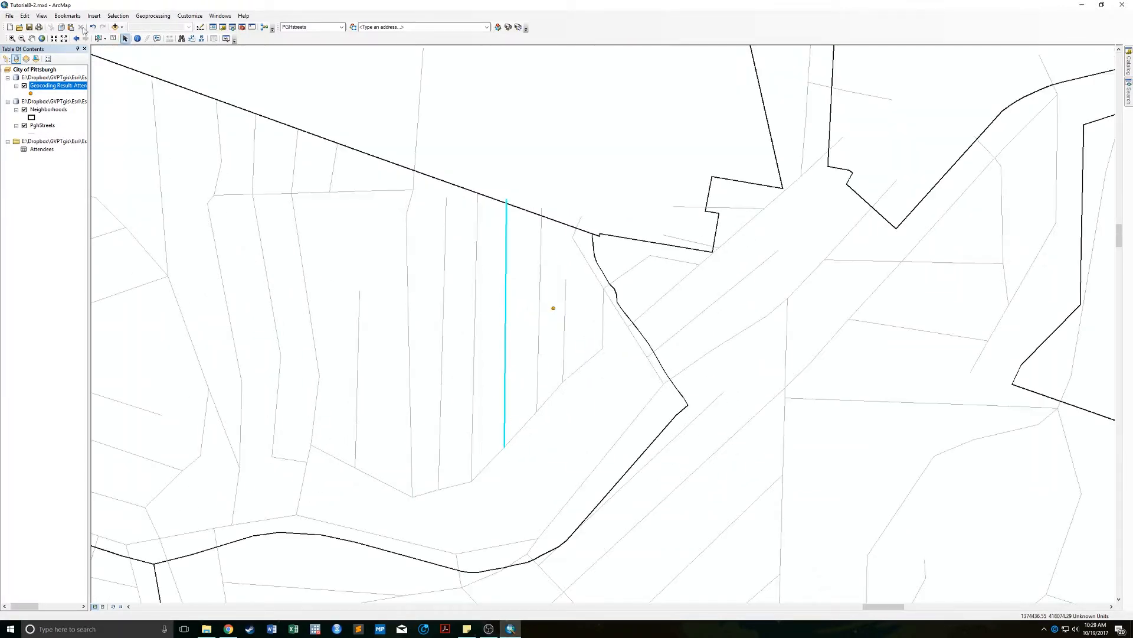
{"action": "left_click", "coordinate": [42, 39]}
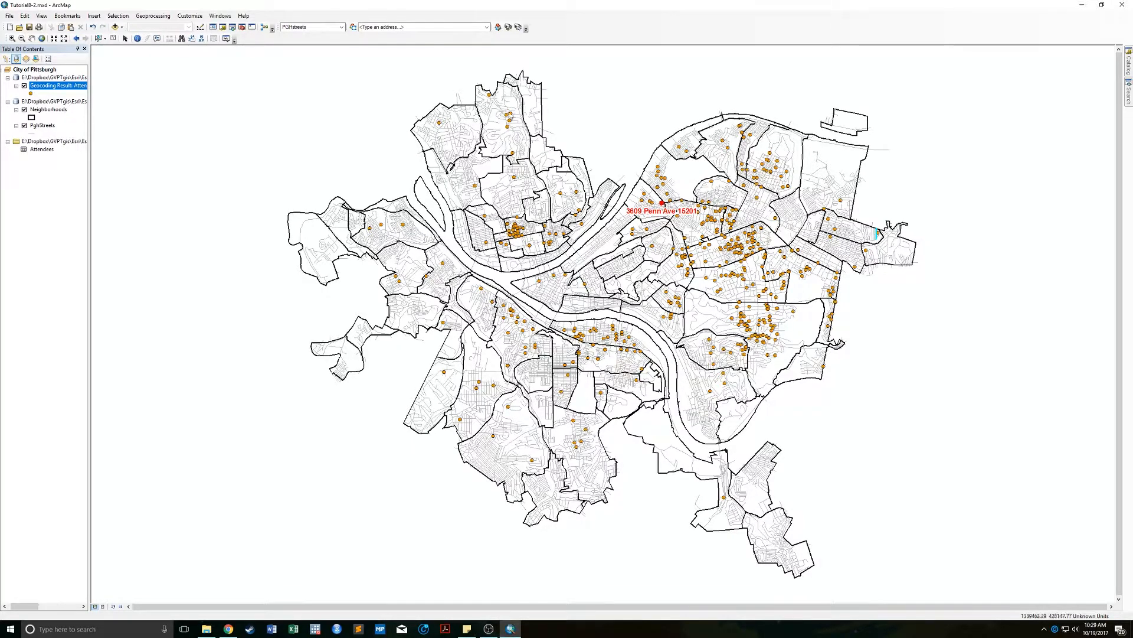
{"action": "left_click", "coordinate": [19, 27]}
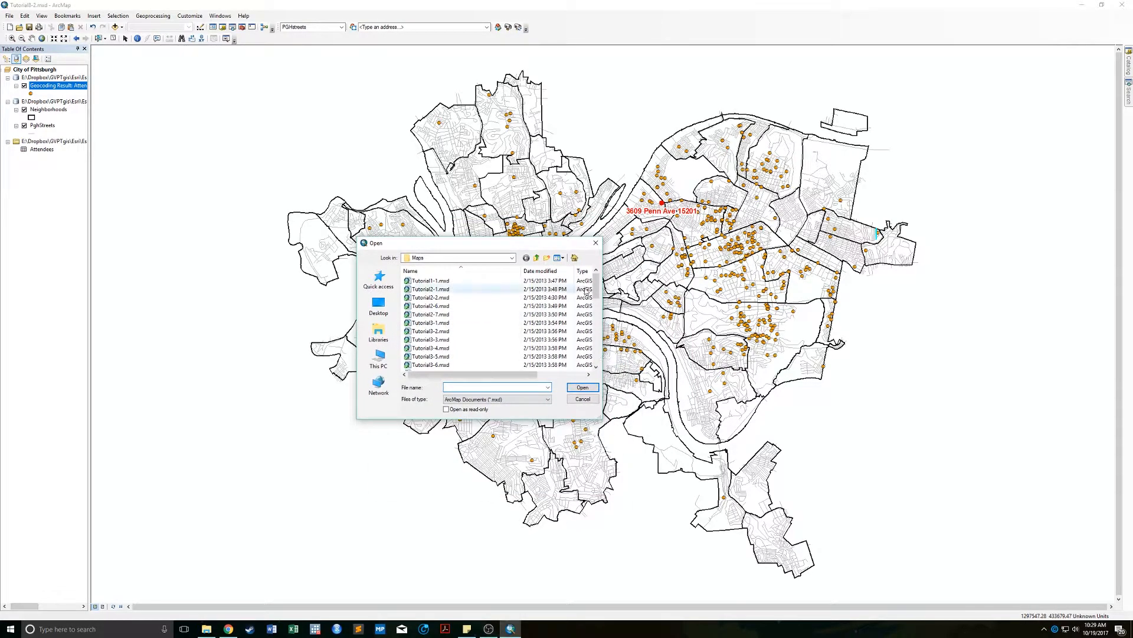
Open Tutorial8-4.mxd from the Maps folder, discarding changes to the previous map.
{"action": "left_click", "coordinate": [430, 280]}
{"action": "left_click_drag", "start_coordinate": [596, 286], "coordinate": [596, 337]}
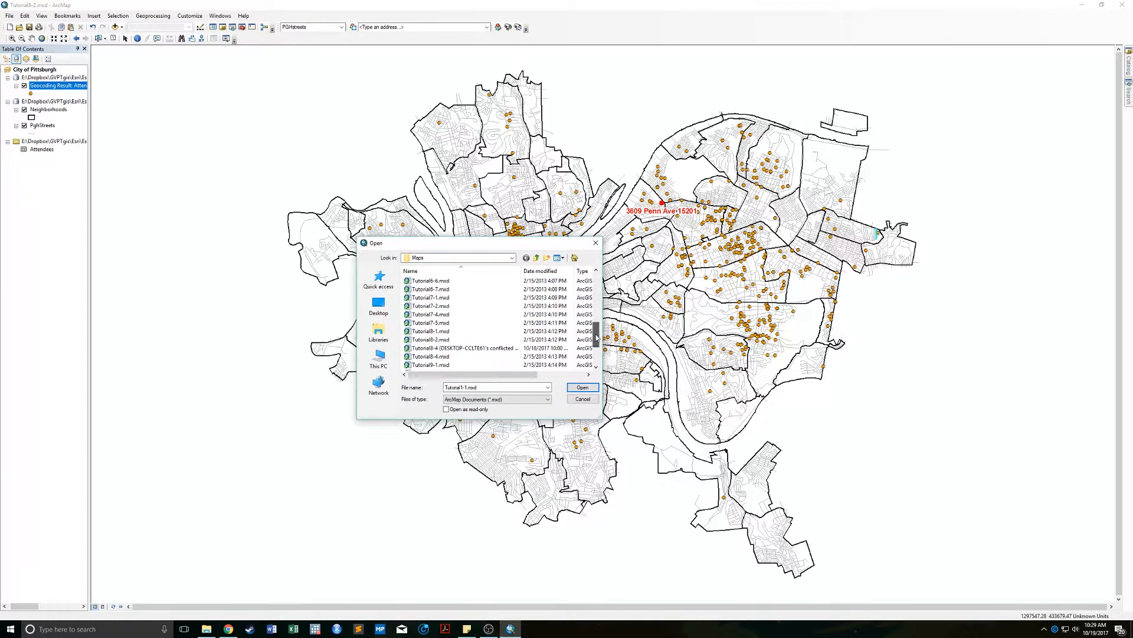
{"action": "double_click", "coordinate": [433, 357]}
{"action": "left_click", "coordinate": [581, 332]}
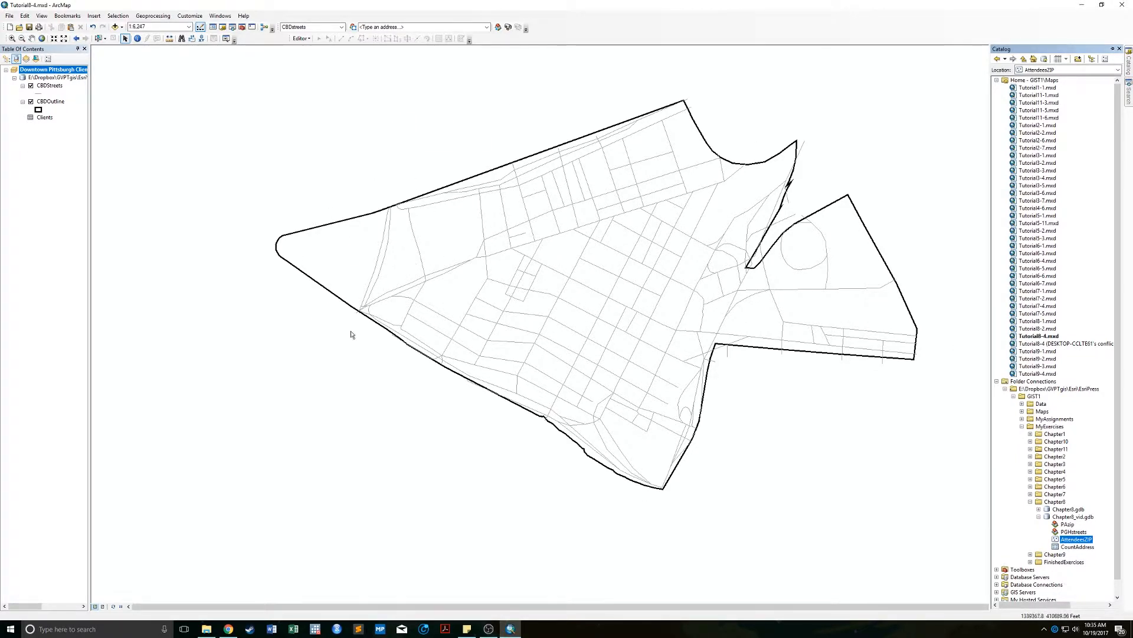
{"action": "right_click", "coordinate": [49, 120]}
{"action": "left_click", "coordinate": [111, 123]}
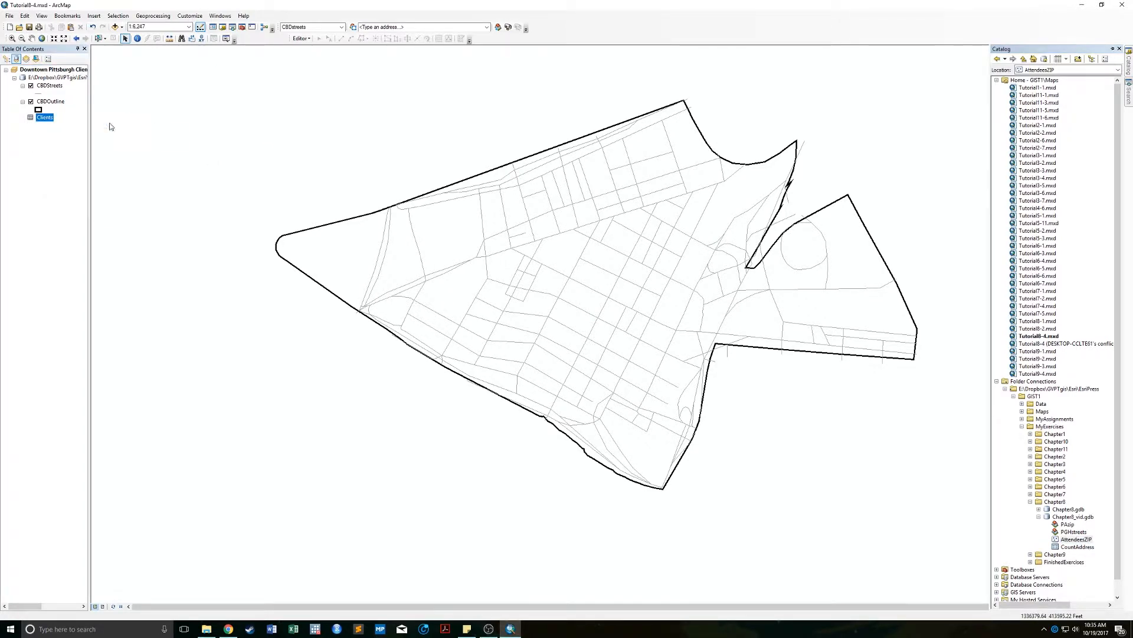
{"action": "left_click_drag", "start_coordinate": [286, 238], "coordinate": [339, 169]}
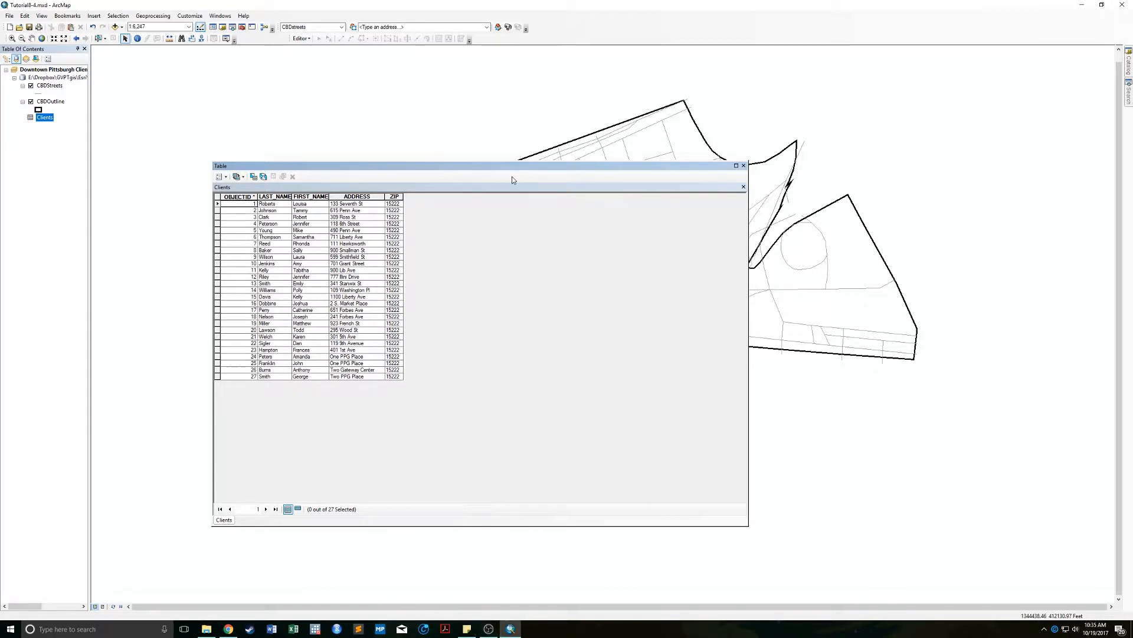
{"action": "left_click", "coordinate": [743, 166]}
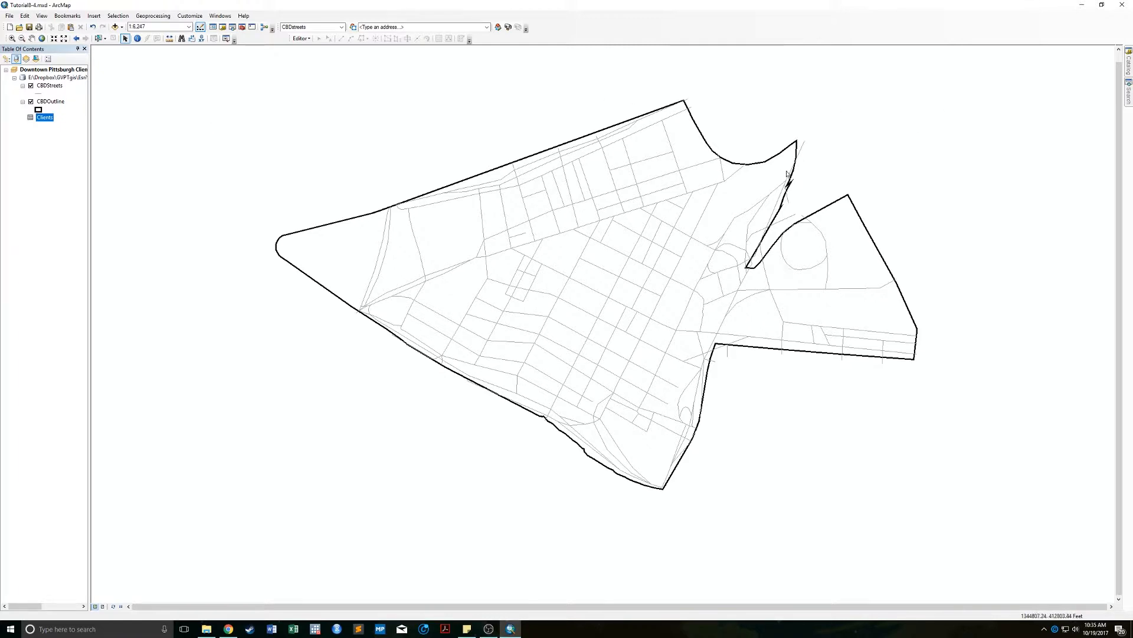
From Catalog, start a new Address Locator in the Chapter8_vid geodatabase.
{"action": "left_click", "coordinate": [1128, 62]}
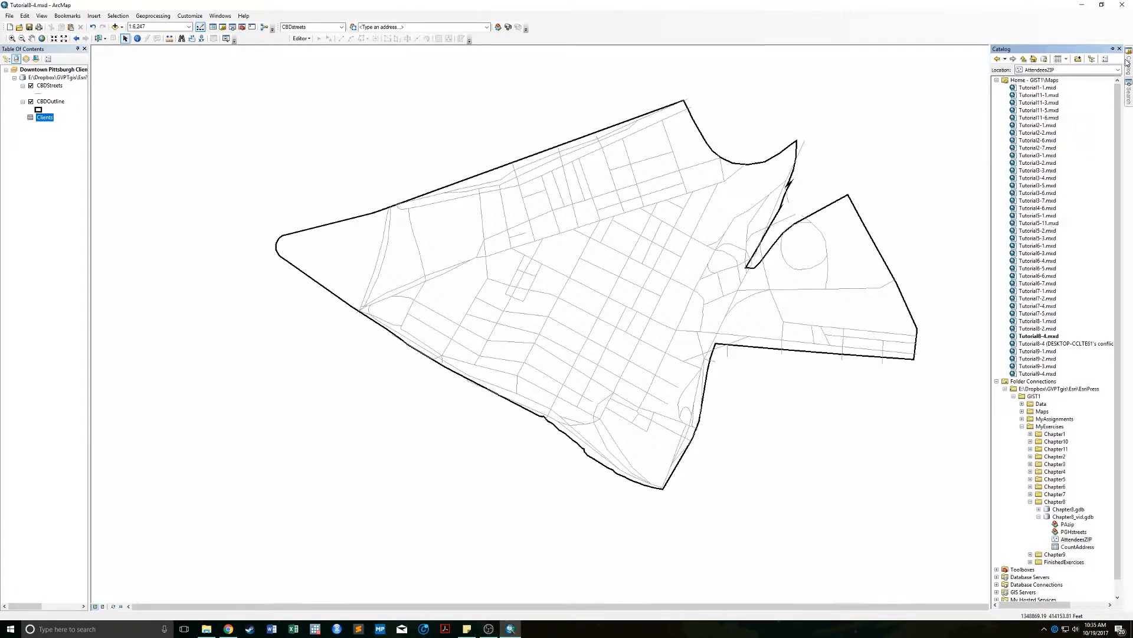
{"action": "right_click", "coordinate": [1078, 517]}
{"action": "mouse_move", "coordinate": [1083, 480]}
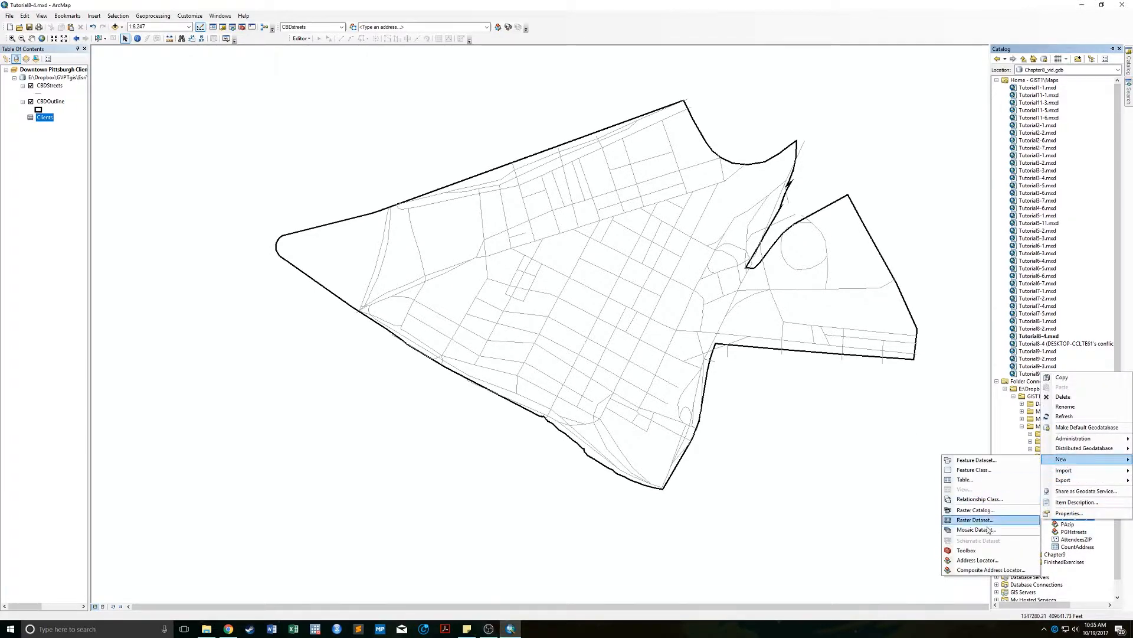
{"action": "left_click", "coordinate": [993, 555]}
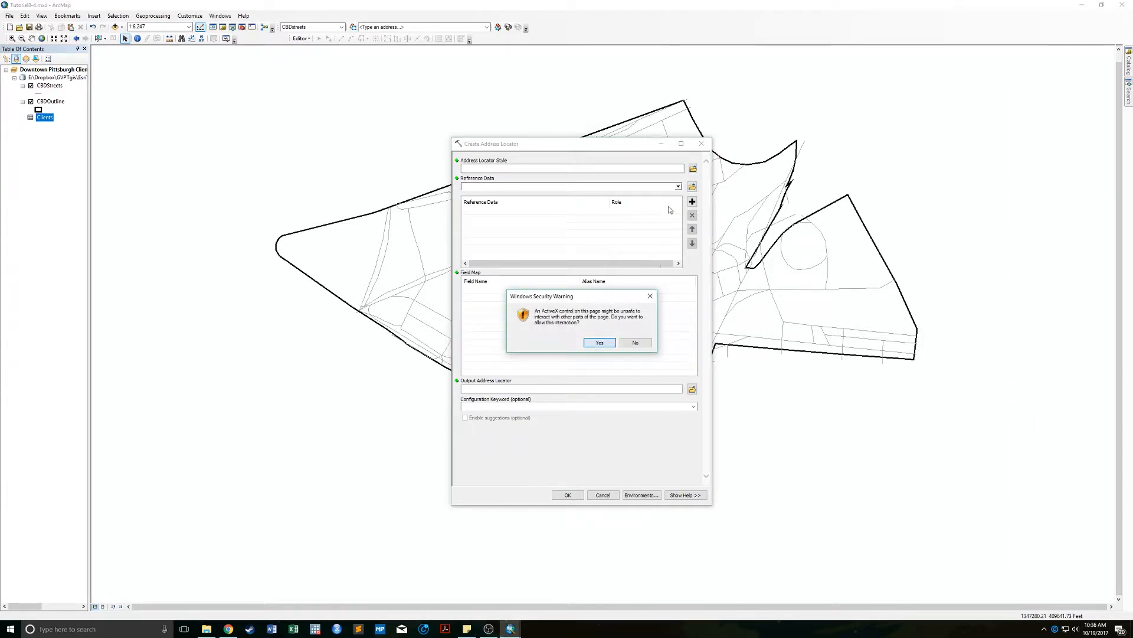
{"action": "left_click", "coordinate": [599, 341]}
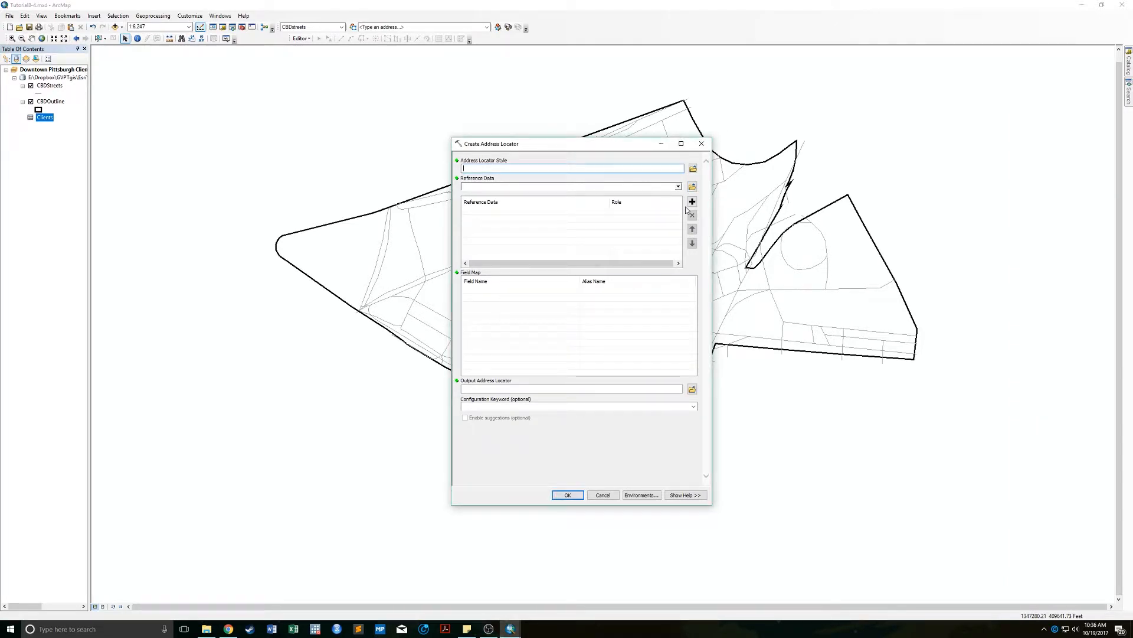
Build a US Address - Dual Ranges locator from CBDStreets with output name CBD.
{"action": "left_click", "coordinate": [693, 169]}
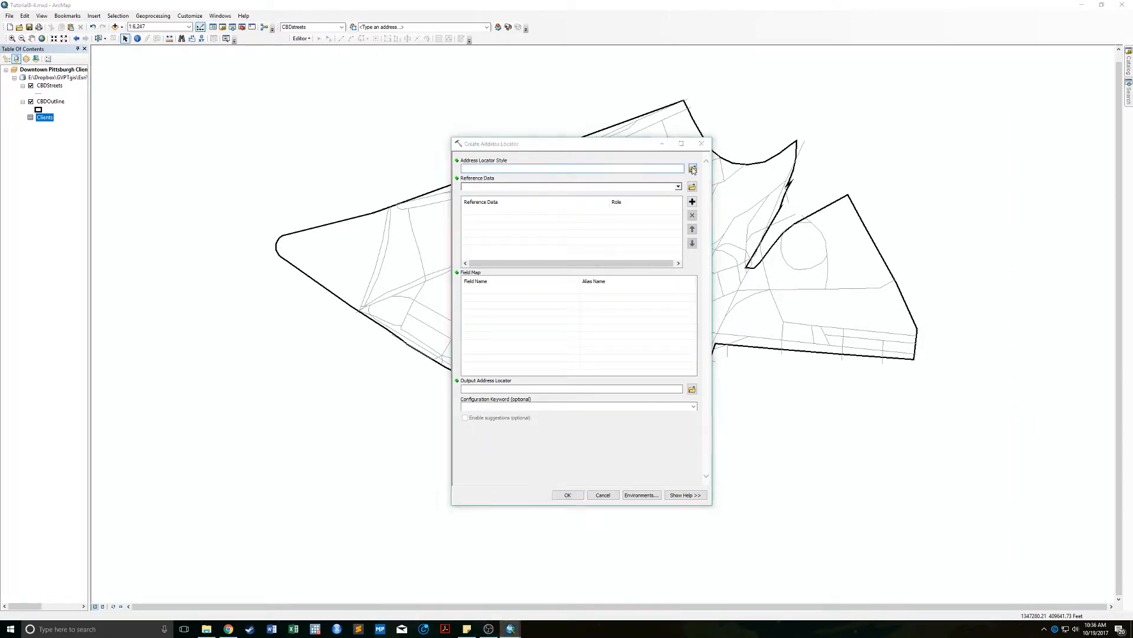
{"action": "left_click", "coordinate": [523, 276]}
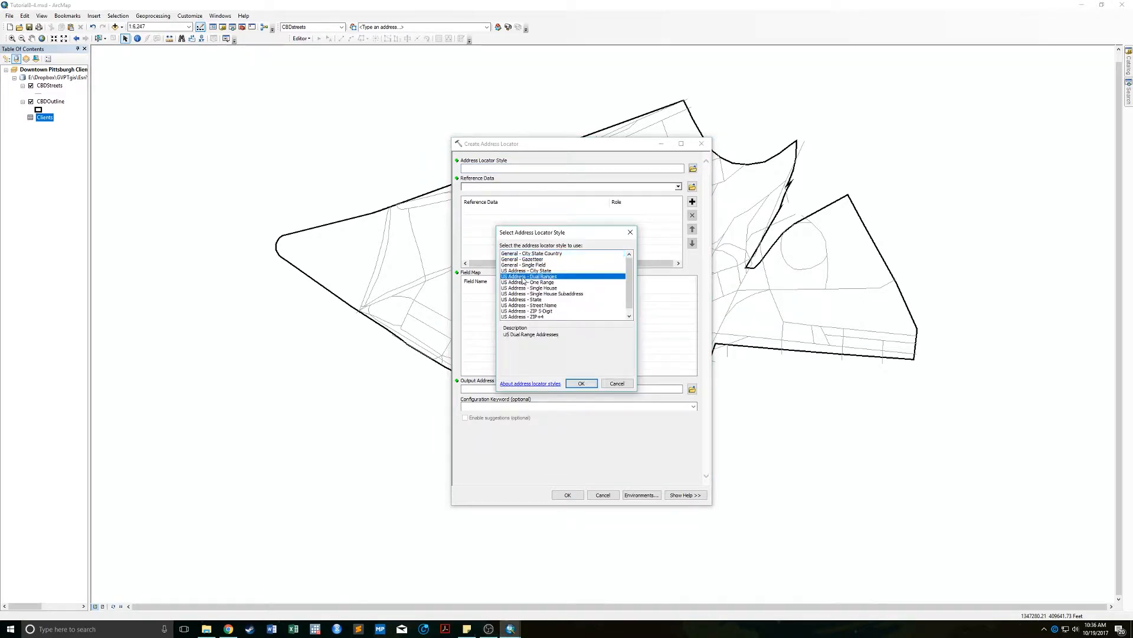
{"action": "left_click", "coordinate": [581, 383]}
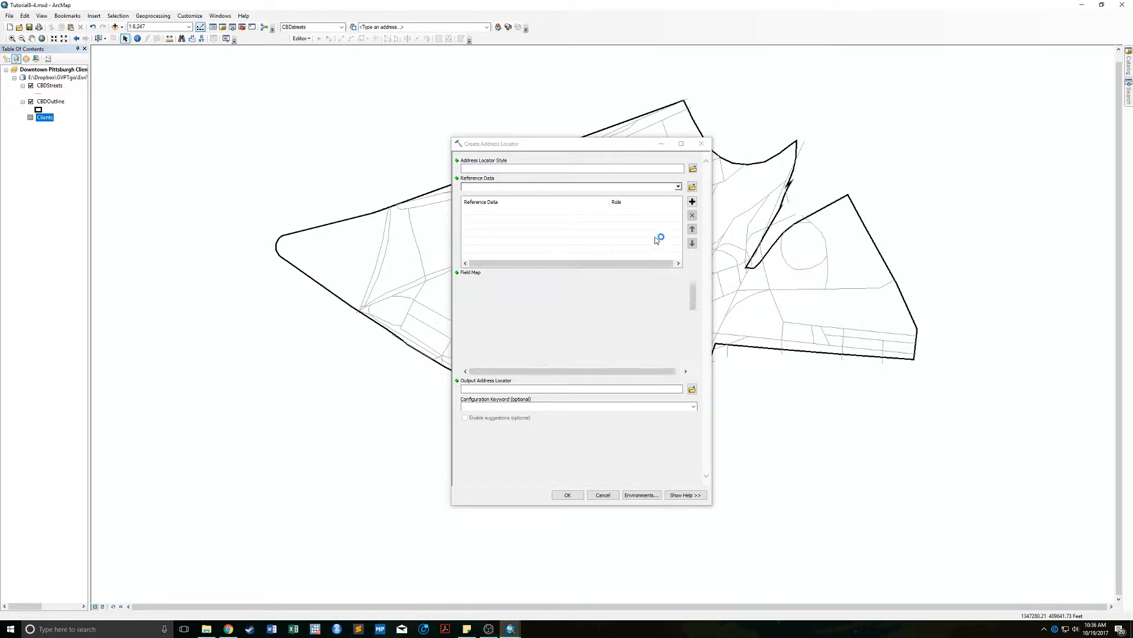
{"action": "left_click", "coordinate": [678, 196]}
{"action": "left_click", "coordinate": [496, 213]}
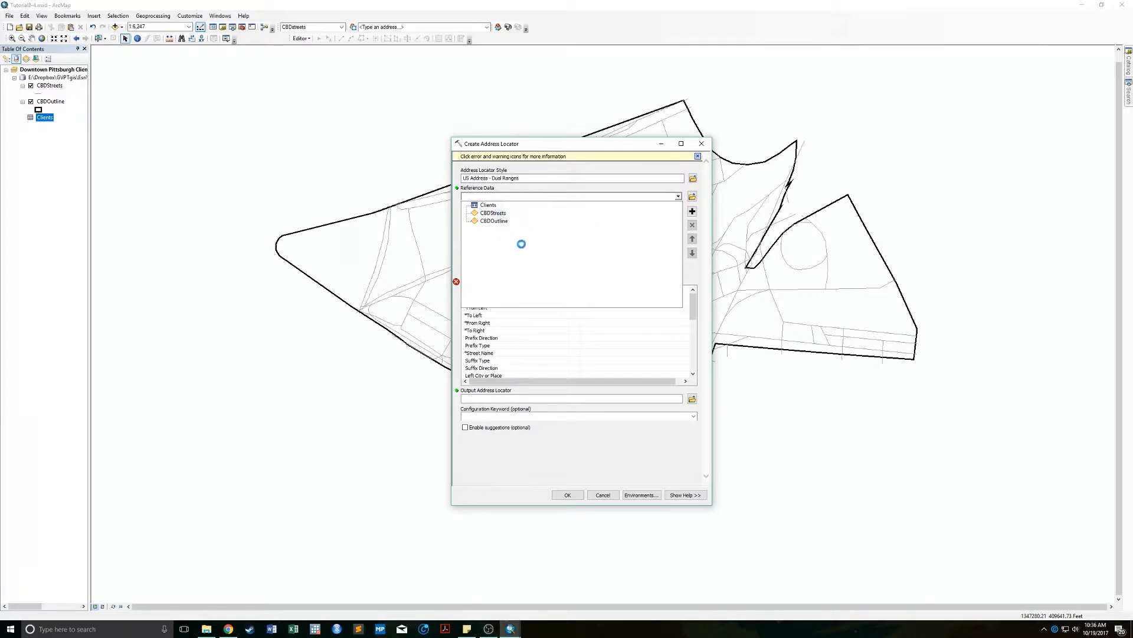
{"action": "left_click", "coordinate": [693, 389]}
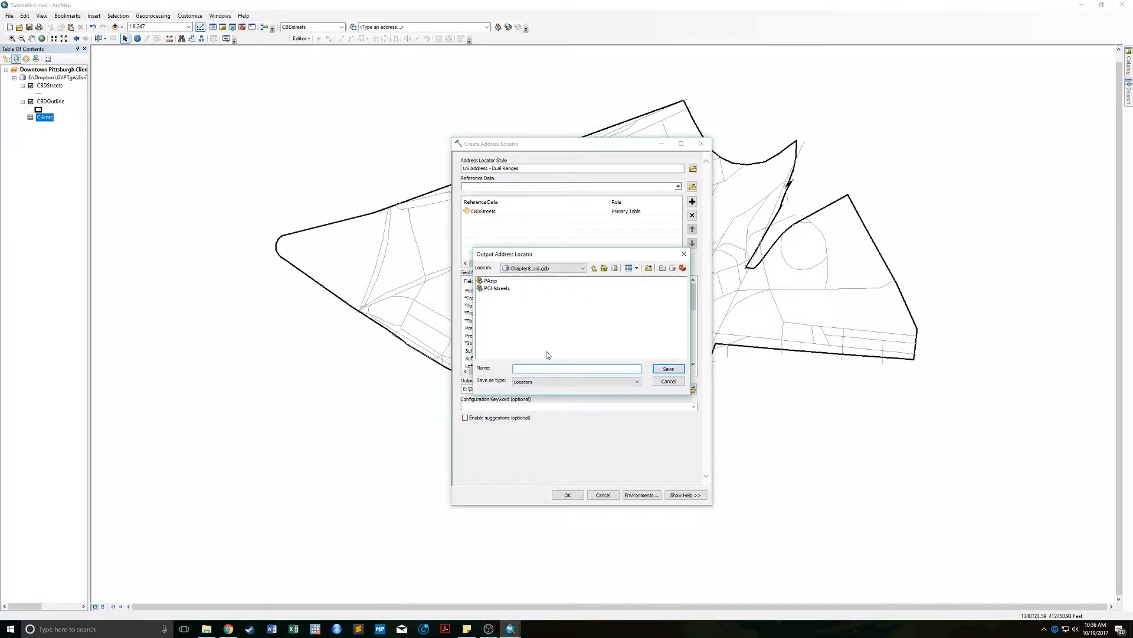
{"action": "type", "text": "CBDstreet"}
{"action": "key", "text": "Return"}
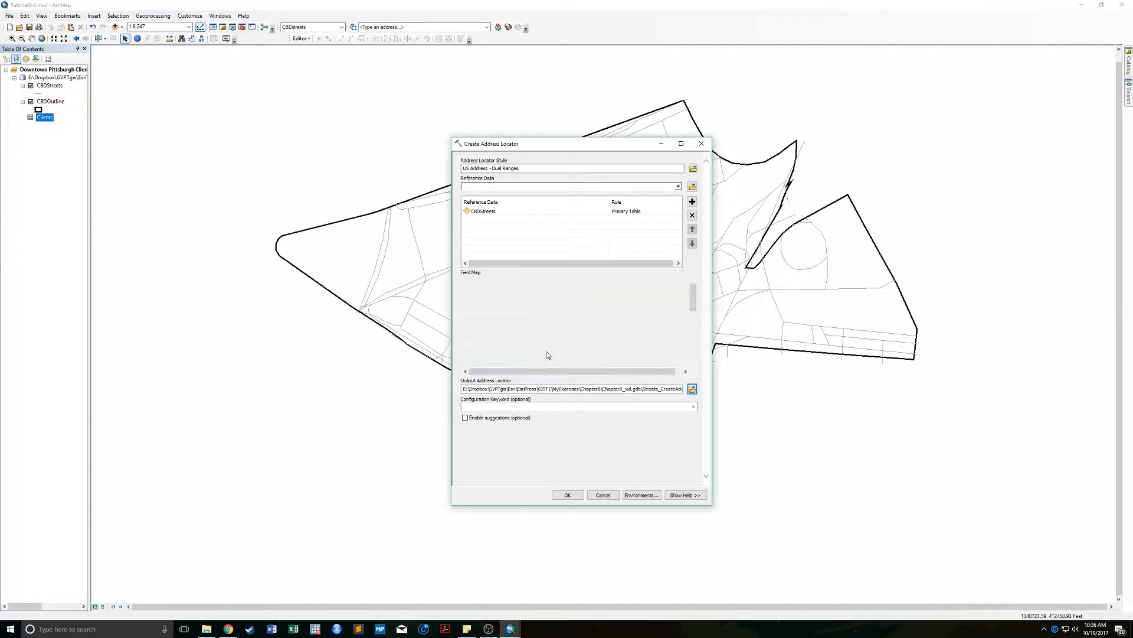
{"action": "left_click", "coordinate": [567, 495]}
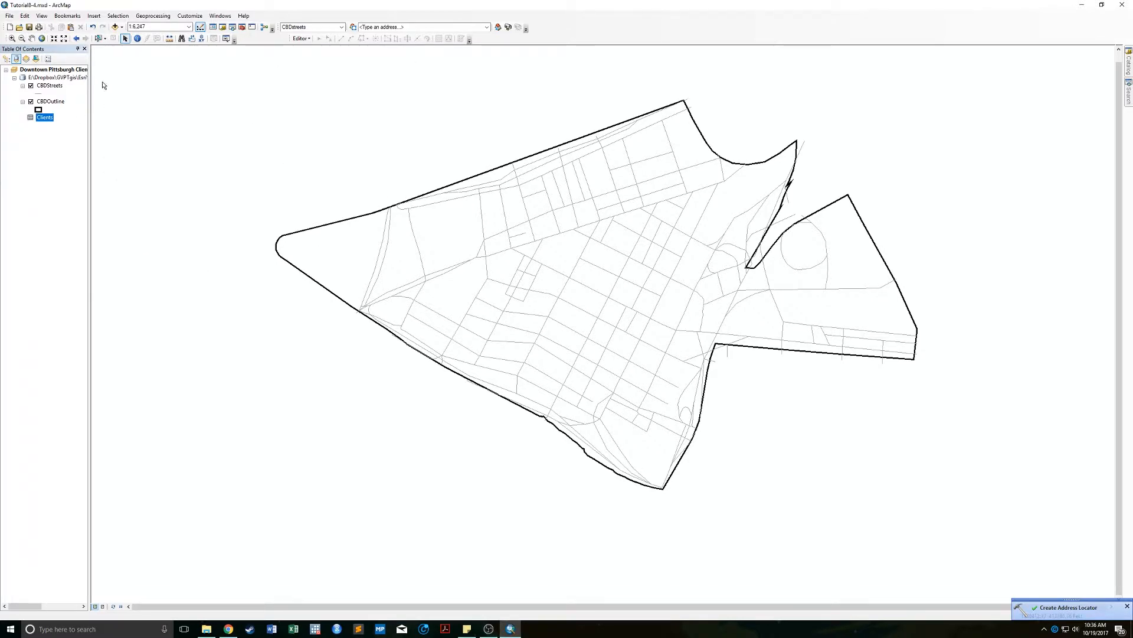
Geocode Clients with the CBDstreets locator into CBDcustomers in Chapter8_vid, overwriting the existing output.
{"action": "left_click", "coordinate": [508, 28]}
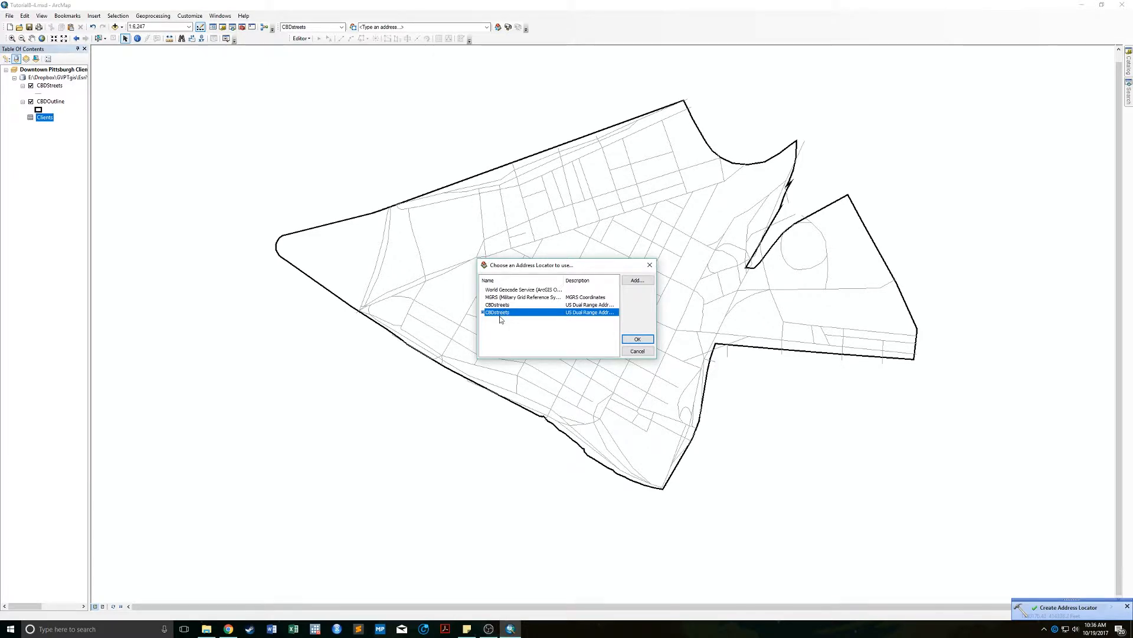
{"action": "left_click", "coordinate": [634, 339]}
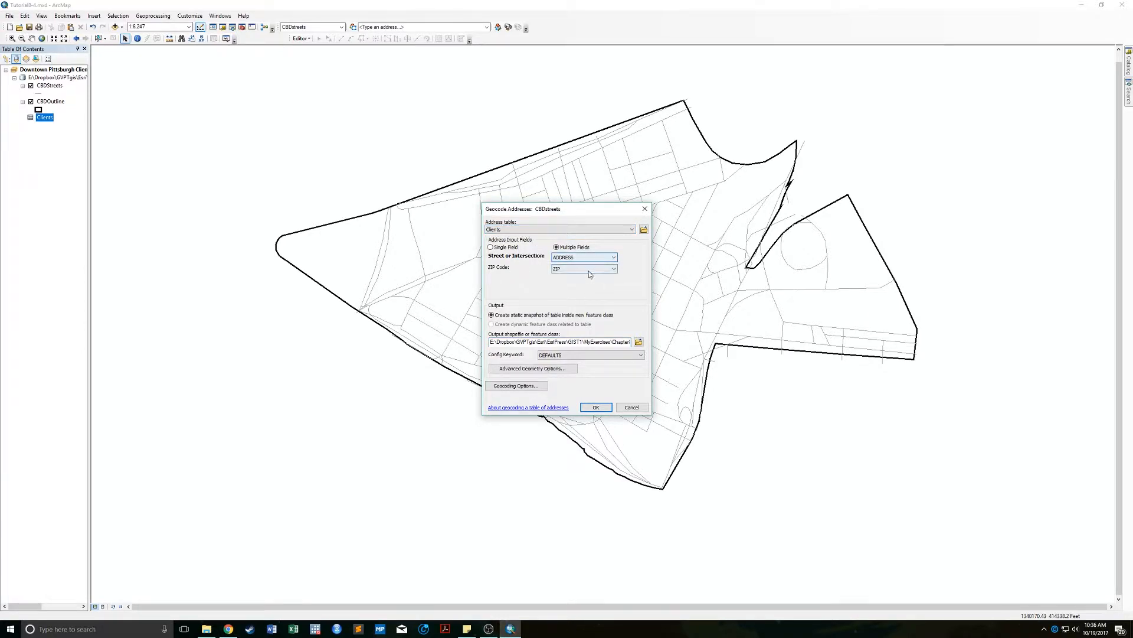
{"action": "left_click", "coordinate": [639, 342]}
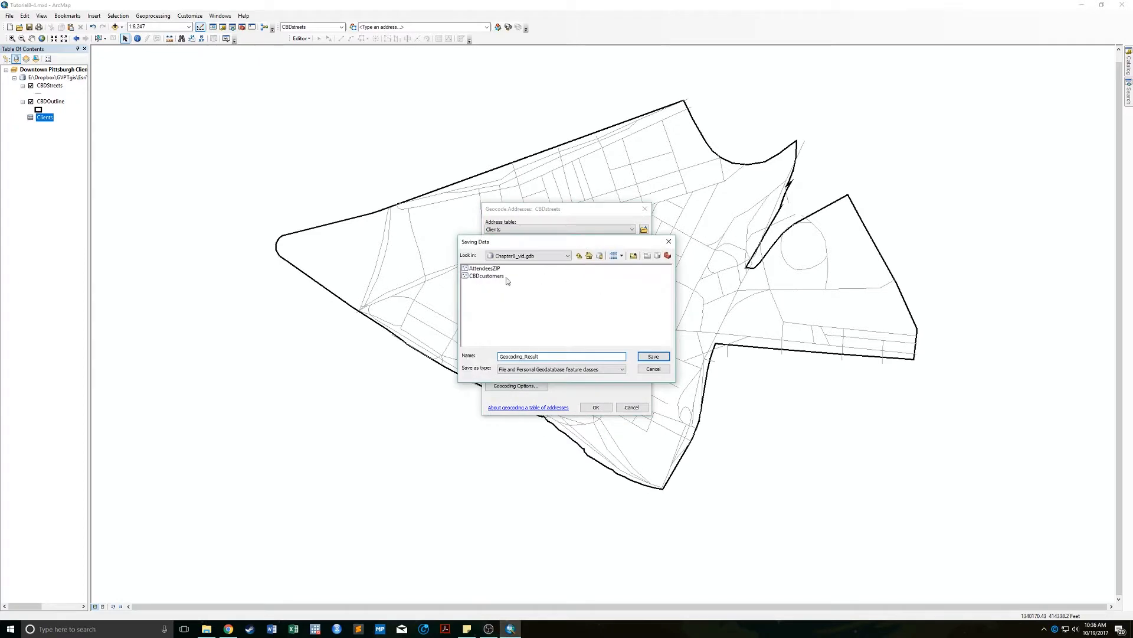
{"action": "left_click", "coordinate": [564, 255]}
{"action": "left_click", "coordinate": [549, 292]}
{"action": "left_click", "coordinate": [487, 276]}
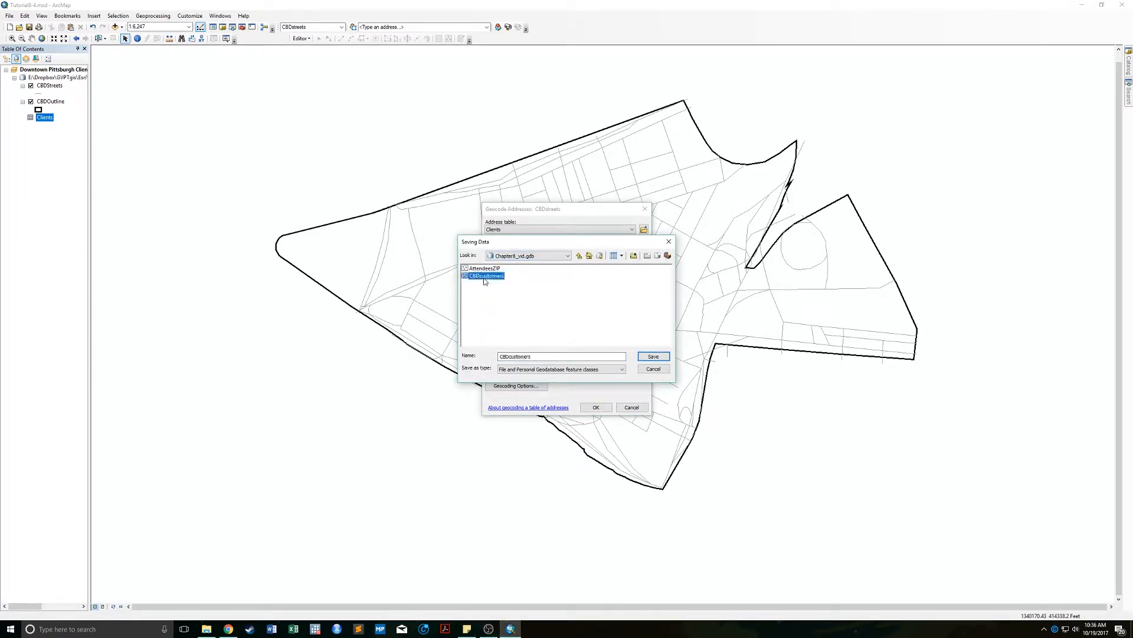
{"action": "left_click", "coordinate": [653, 357]}
{"action": "left_click", "coordinate": [586, 347]}
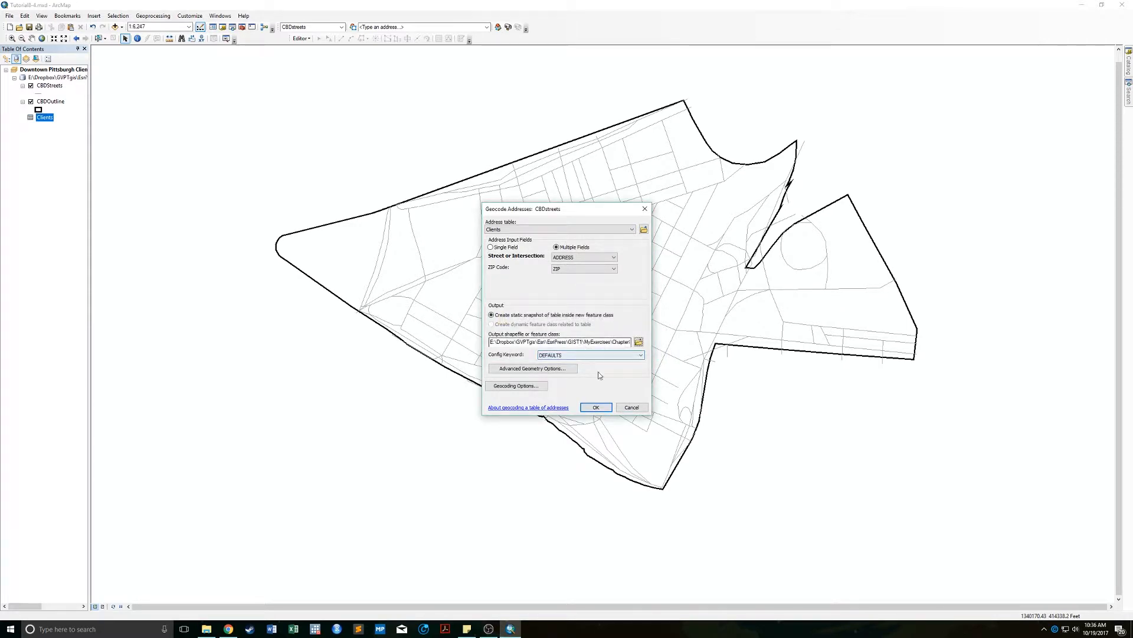
{"action": "left_click", "coordinate": [595, 407]}
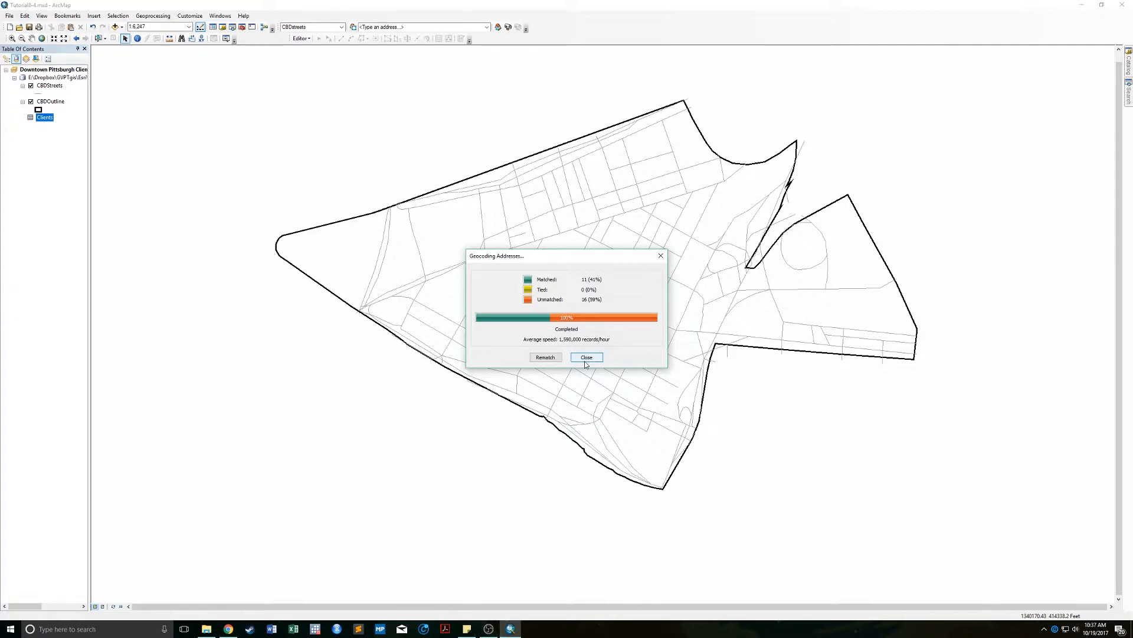
{"action": "left_click", "coordinate": [544, 358]}
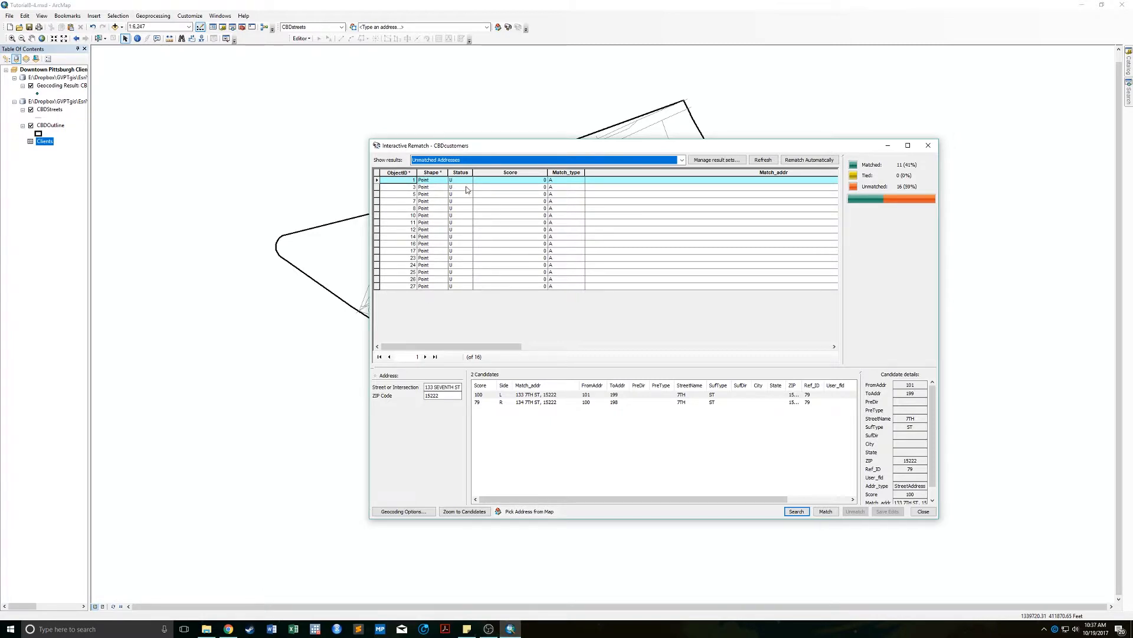
{"action": "left_click", "coordinate": [378, 194]}
{"action": "left_click_drag", "start_coordinate": [465, 347], "coordinate": [770, 347]}
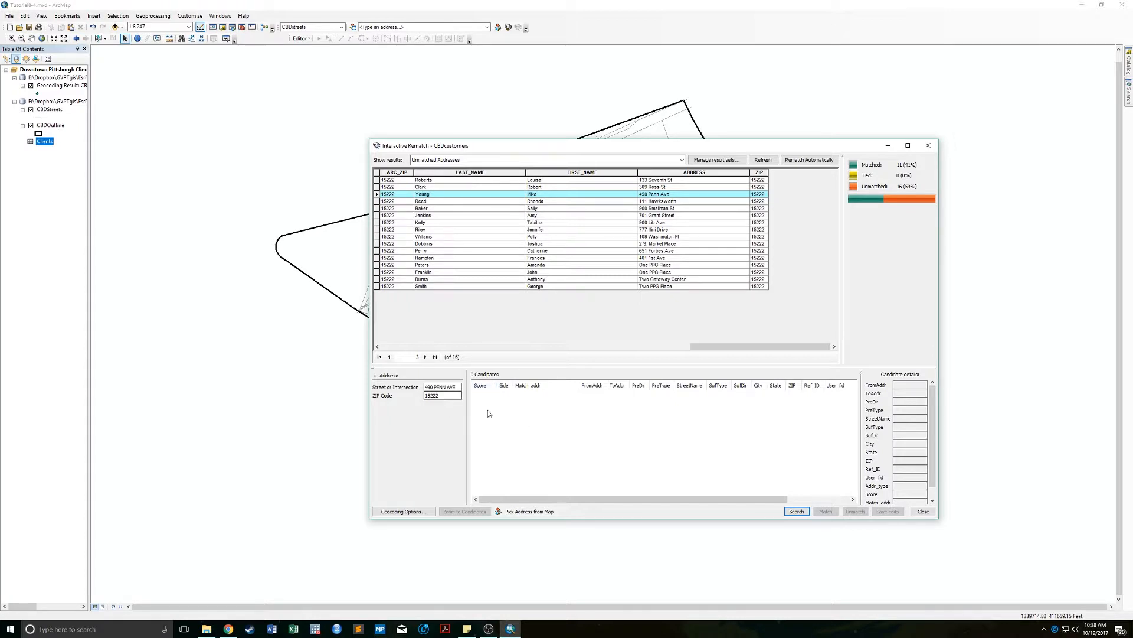
{"action": "left_click", "coordinate": [403, 511]}
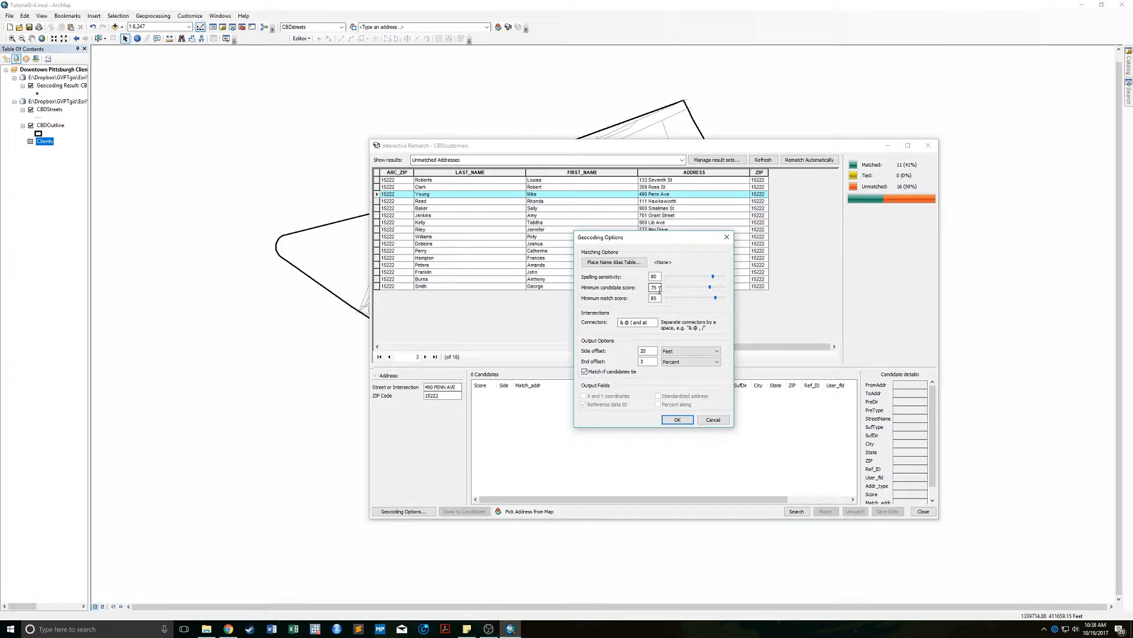
{"action": "left_click_drag", "start_coordinate": [660, 289], "coordinate": [648, 290]}
{"action": "type", "text": "60"}
{"action": "left_click", "coordinate": [678, 419]}
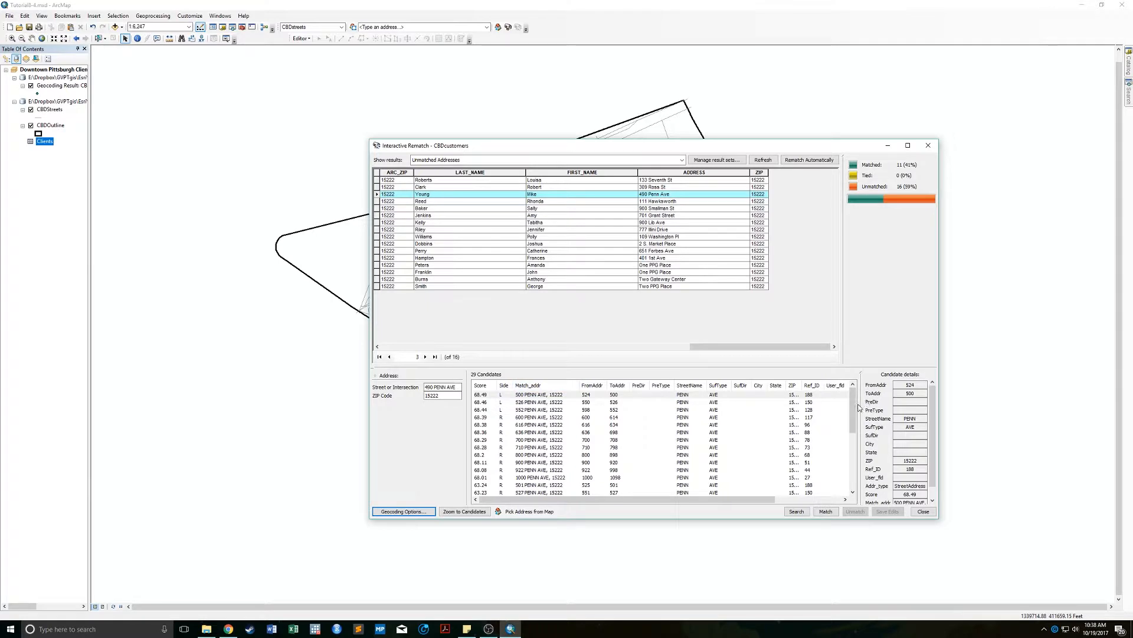
{"action": "left_click", "coordinate": [522, 398]}
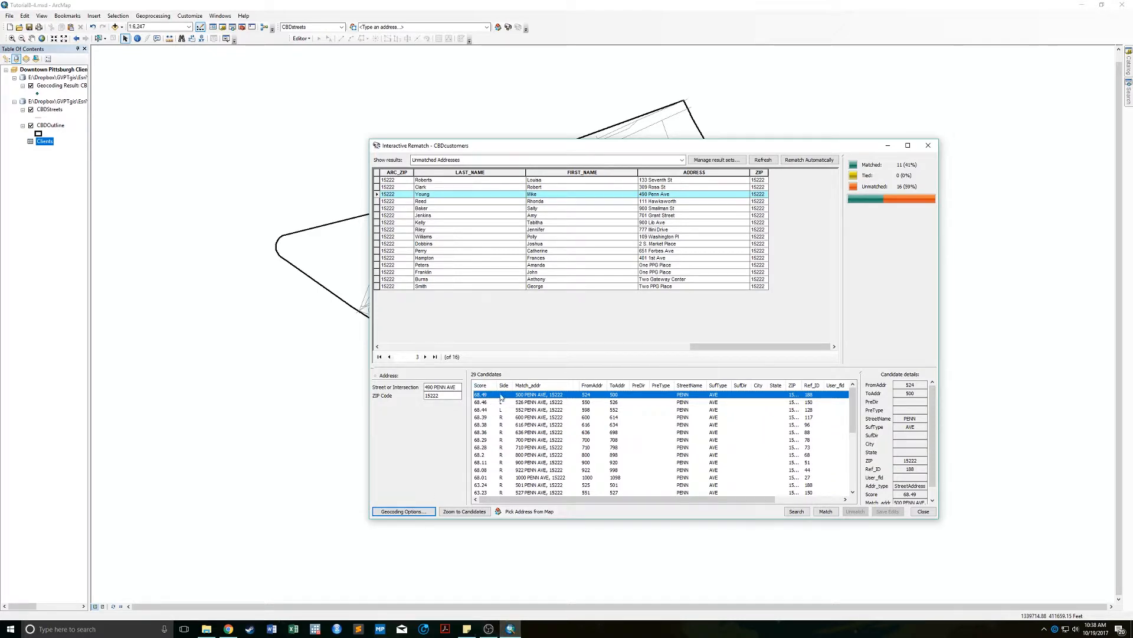
{"action": "left_click", "coordinate": [888, 145]}
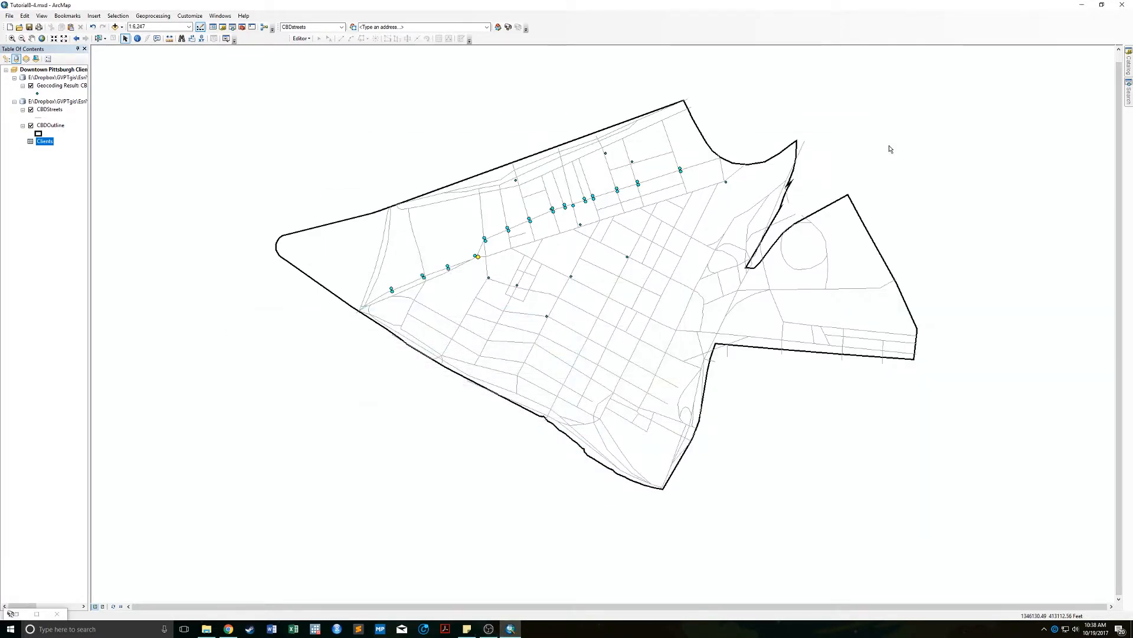
Zoom in on the western Penn Ave streets.
{"action": "left_click", "coordinate": [11, 38]}
{"action": "left_click_drag", "start_coordinate": [387, 228], "coordinate": [541, 334]}
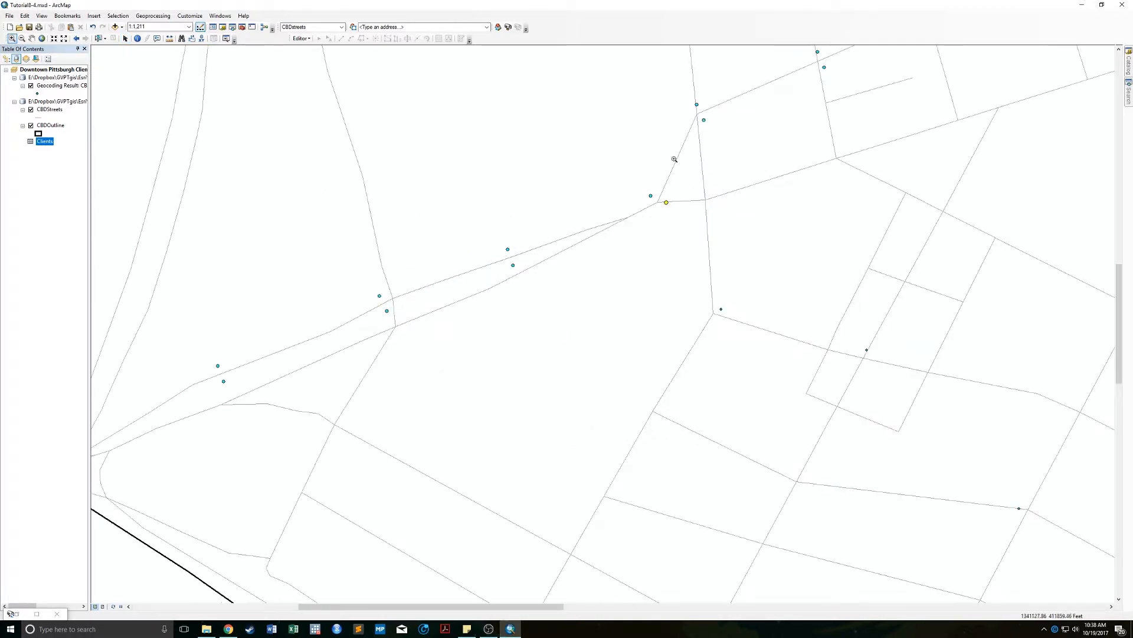
{"action": "left_click", "coordinate": [126, 40]}
Select the Penn Ave street segments on the map.
{"action": "left_click", "coordinate": [98, 39]}
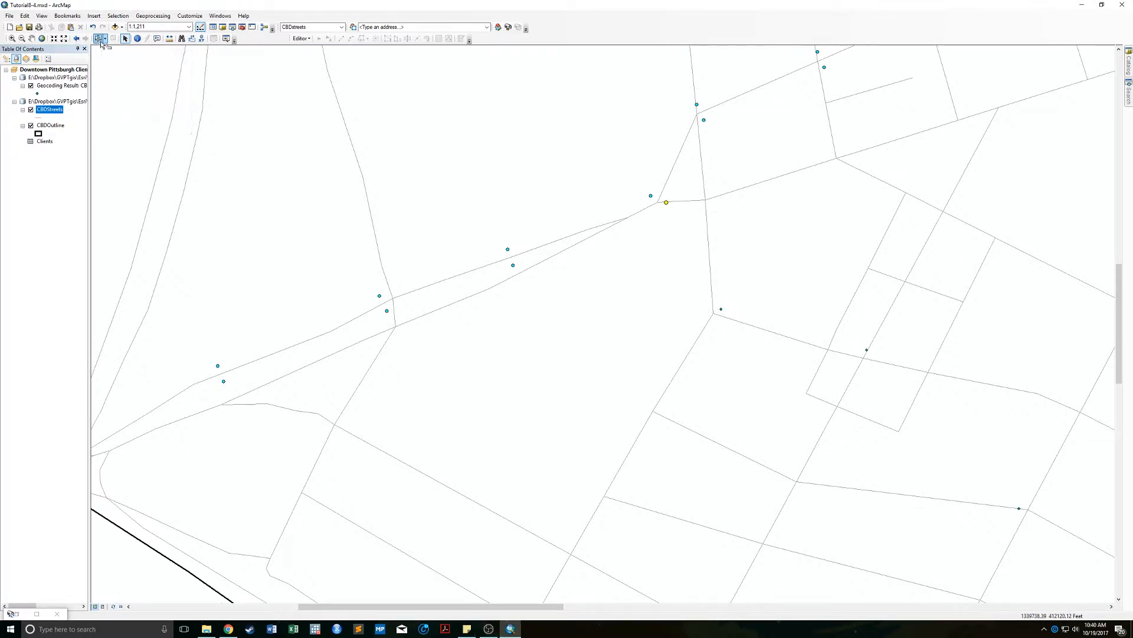
{"action": "left_click", "coordinate": [544, 246]}
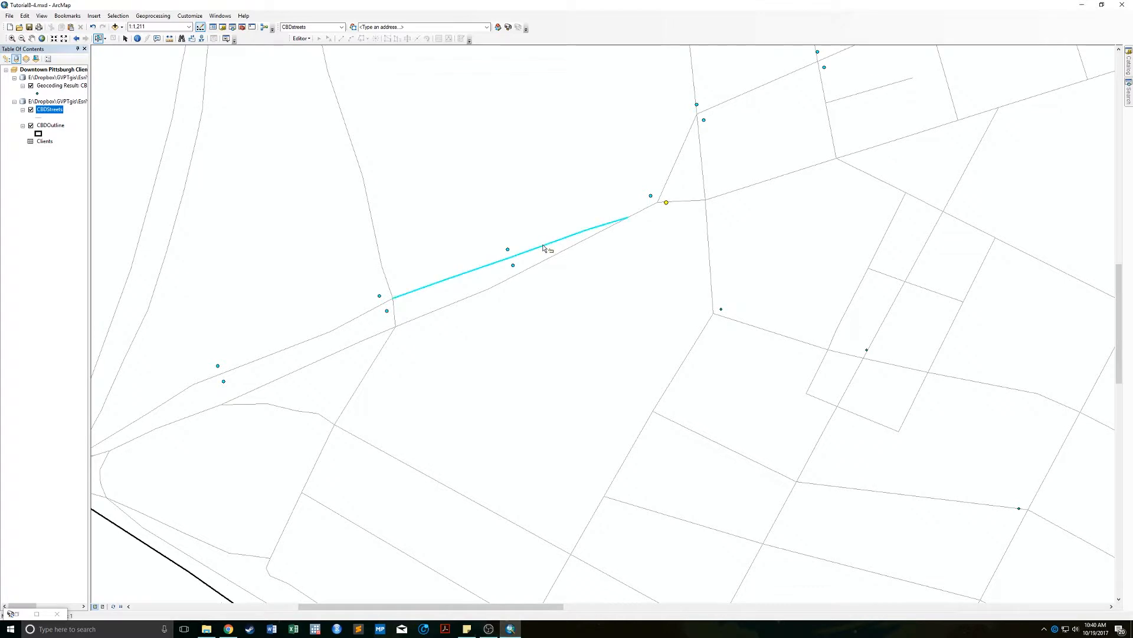
{"action": "left_click", "coordinate": [362, 317], "text": "shift"}
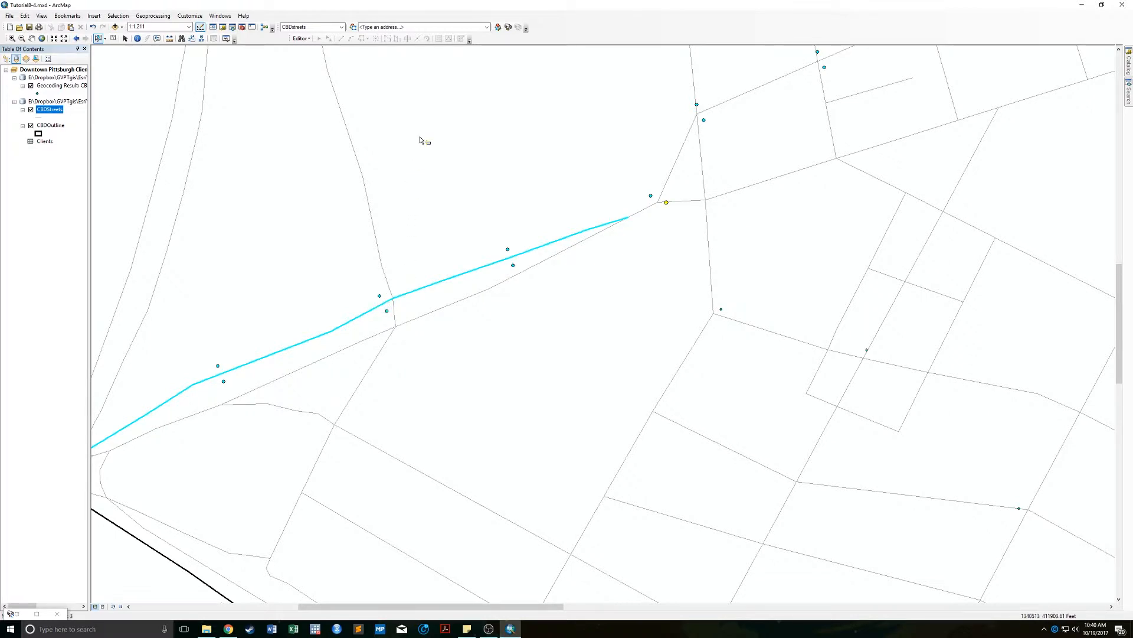
{"action": "left_click", "coordinate": [319, 336]}
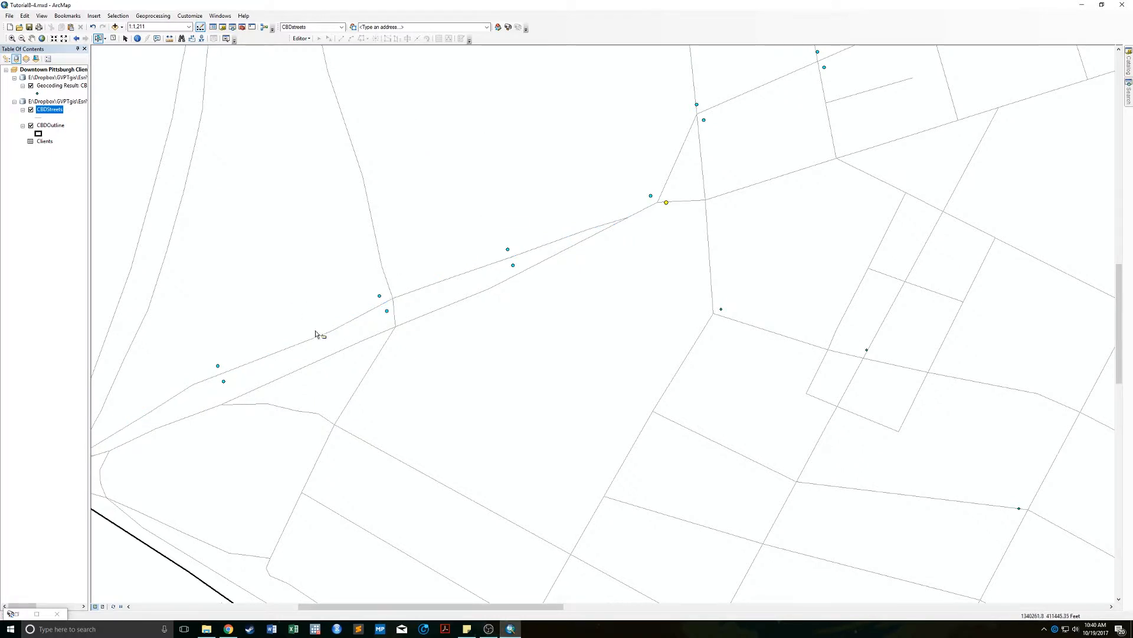
{"action": "left_click", "coordinate": [421, 292], "text": "shift"}
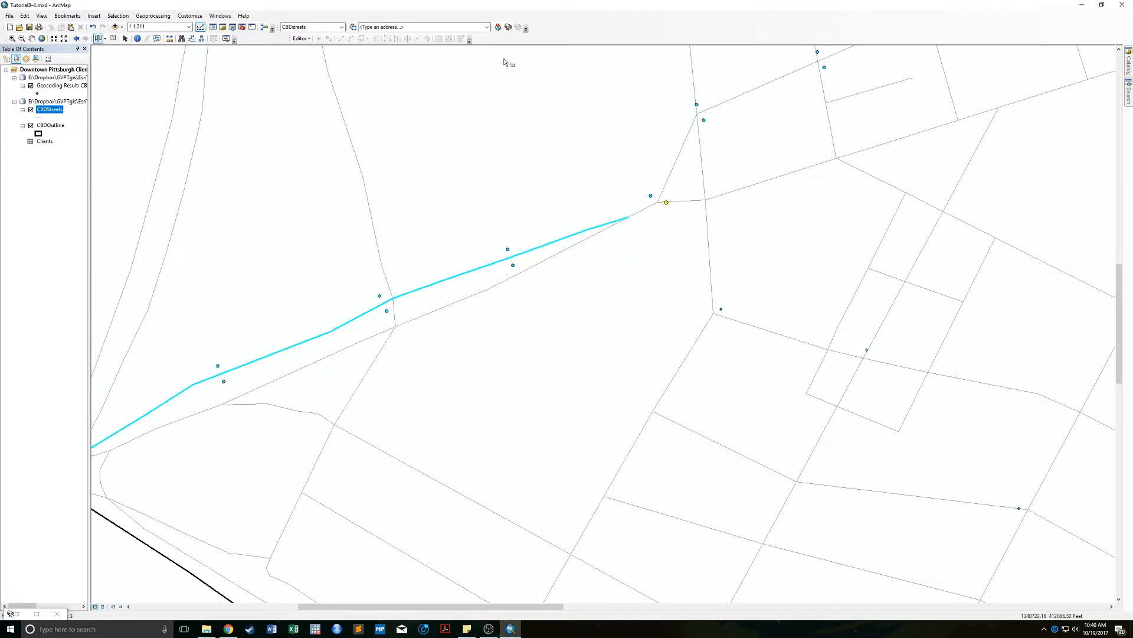
Open the CBDStreets attribute table showing only the three selected segments.
{"action": "right_click", "coordinate": [52, 111]}
{"action": "left_click", "coordinate": [106, 128]}
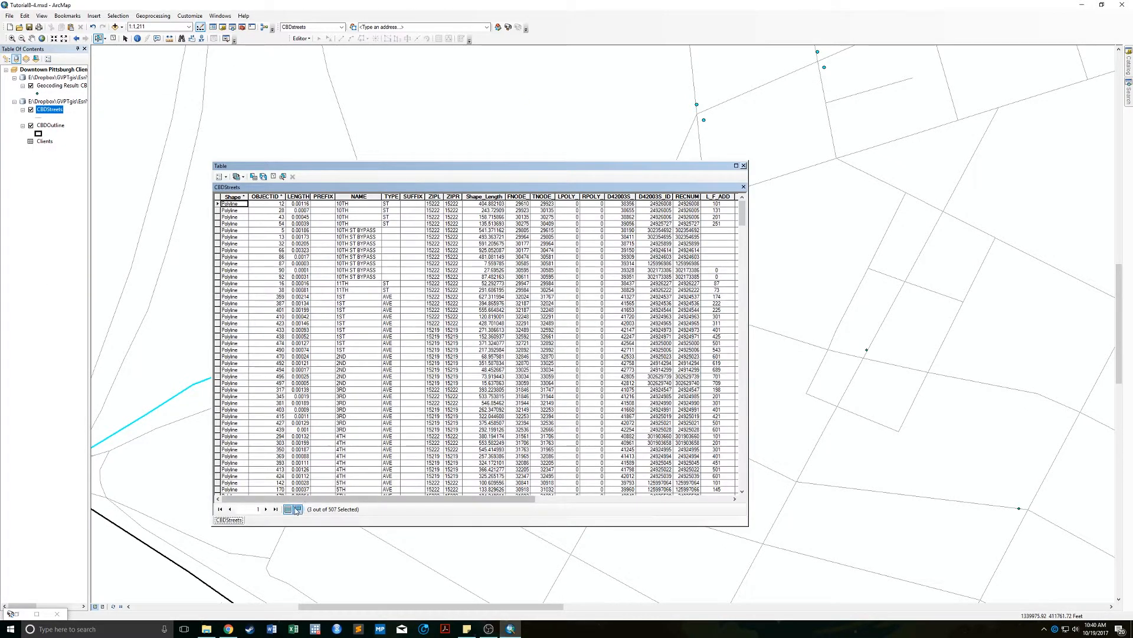
{"action": "left_click", "coordinate": [297, 509]}
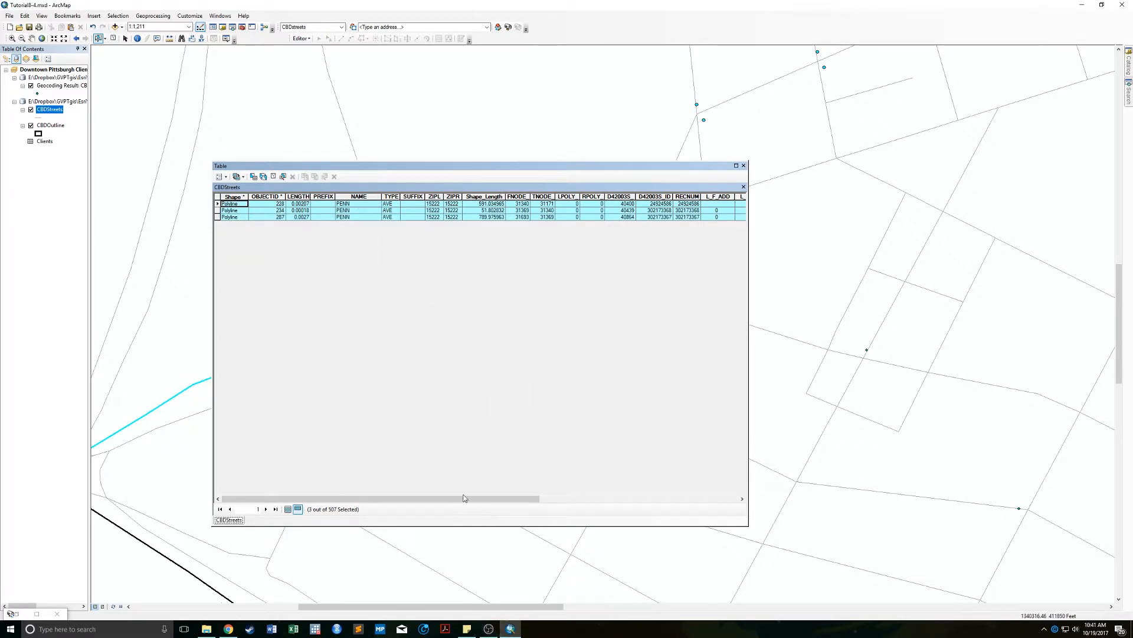
{"action": "left_click_drag", "start_coordinate": [464, 498], "coordinate": [678, 484]}
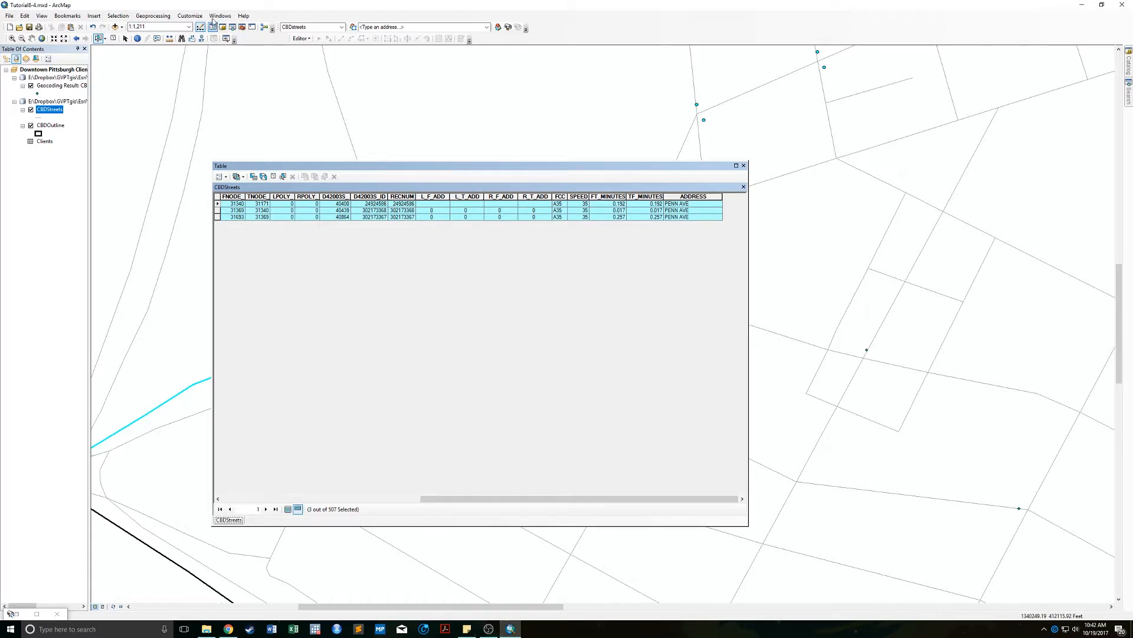
Display the Editor toolbar and dock it at the top.
{"action": "left_click", "coordinate": [187, 19]}
{"action": "mouse_move", "coordinate": [201, 28]}
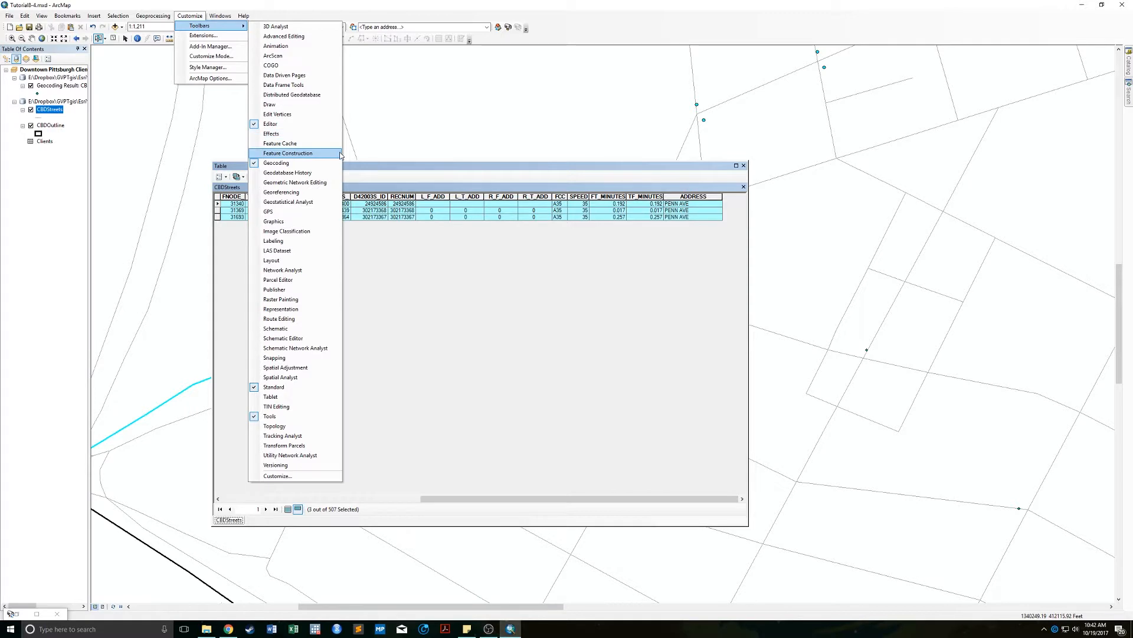
{"action": "left_click", "coordinate": [295, 123]}
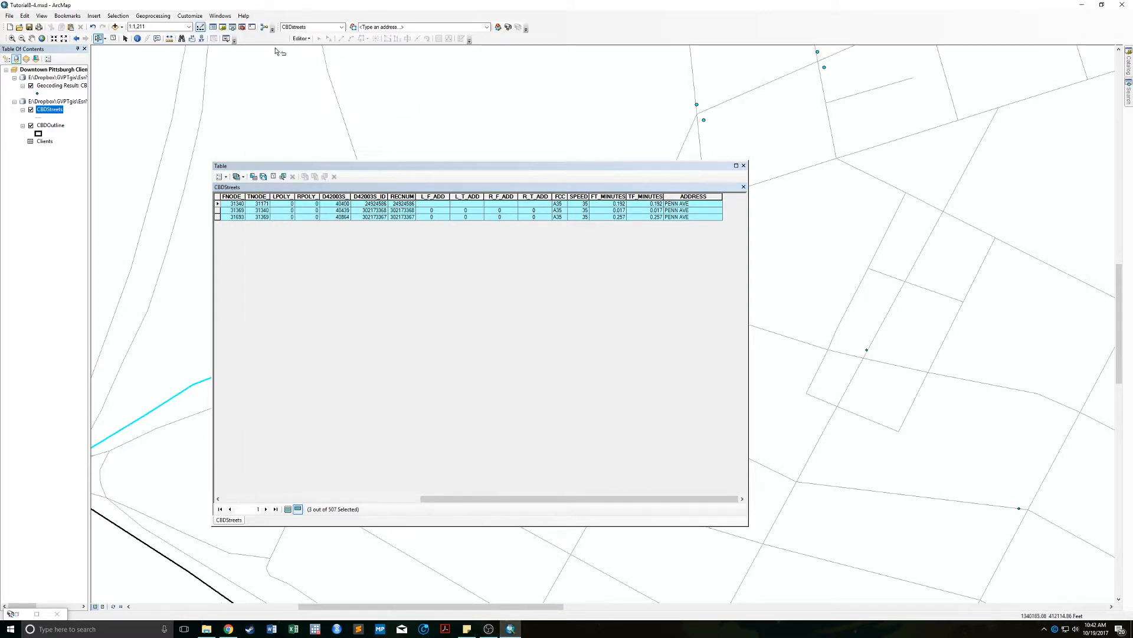
{"action": "mouse_move", "coordinate": [290, 37]}
{"action": "left_mouse_down"}
{"action": "mouse_move", "coordinate": [281, 99]}
{"action": "mouse_move", "coordinate": [295, 40]}
{"action": "left_mouse_up"}
Start an editing session on the CBDStreets layer.
{"action": "left_click", "coordinate": [297, 38]}
{"action": "left_click", "coordinate": [319, 52]}
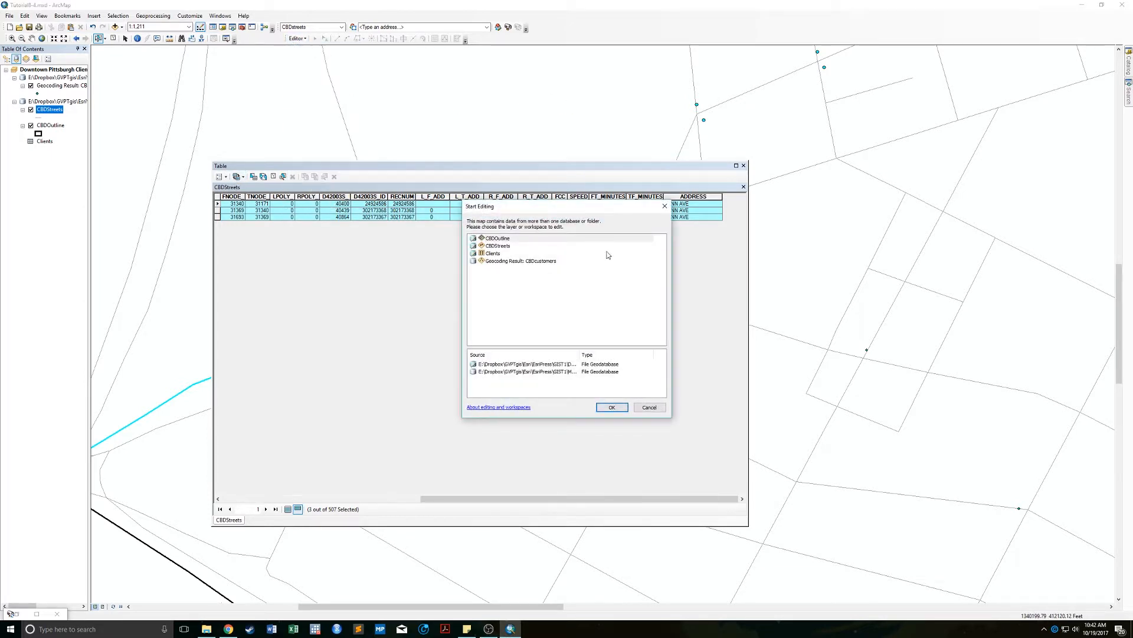
{"action": "left_click", "coordinate": [502, 247]}
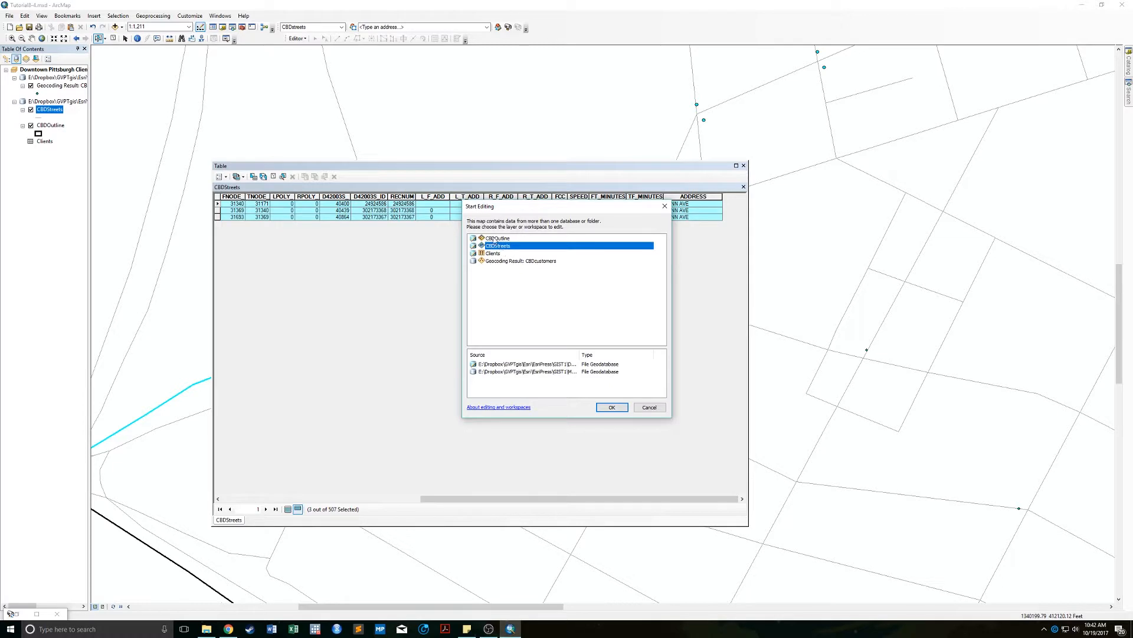
{"action": "left_click", "coordinate": [612, 408]}
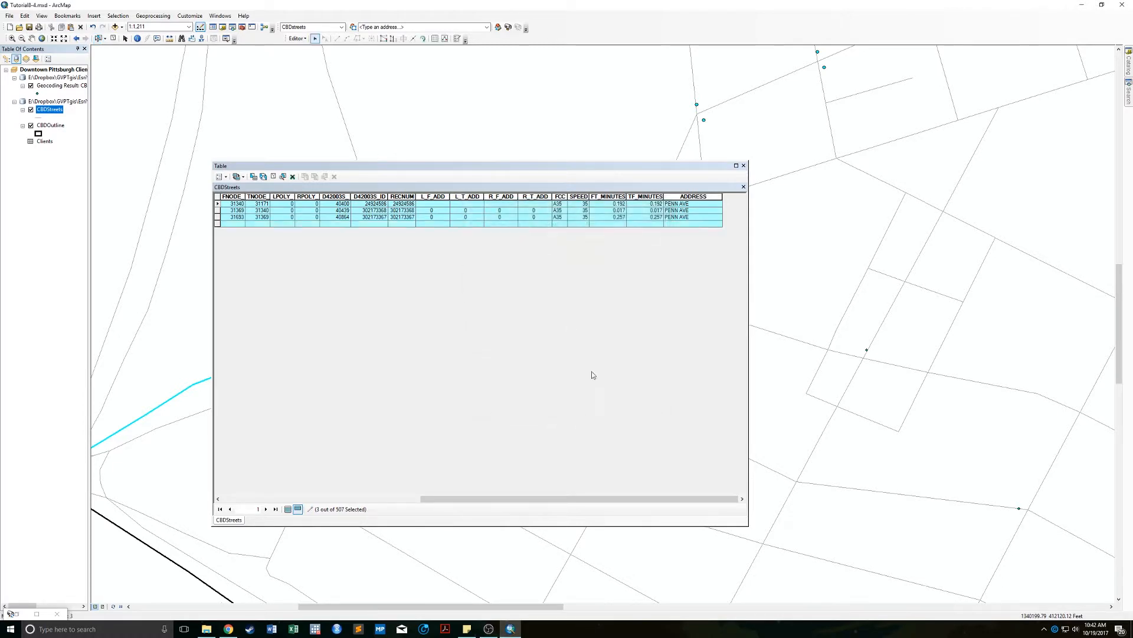
Enter address ranges 498–474 left and 499–475 right for the first Penn Ave segment.
{"action": "left_click", "coordinate": [440, 204]}
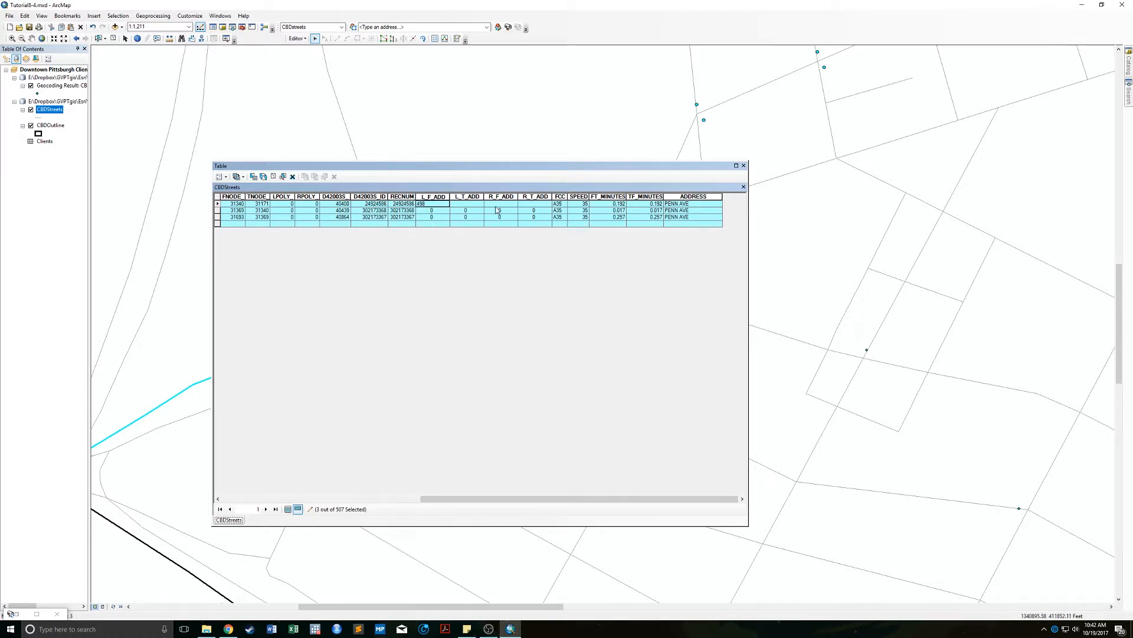
{"action": "left_click", "coordinate": [460, 204]}
{"action": "type", "text": "474"}
{"action": "left_click", "coordinate": [498, 204]}
{"action": "left_click", "coordinate": [527, 206]}
Stop editing and save the address range edits.
{"action": "left_click", "coordinate": [297, 39]}
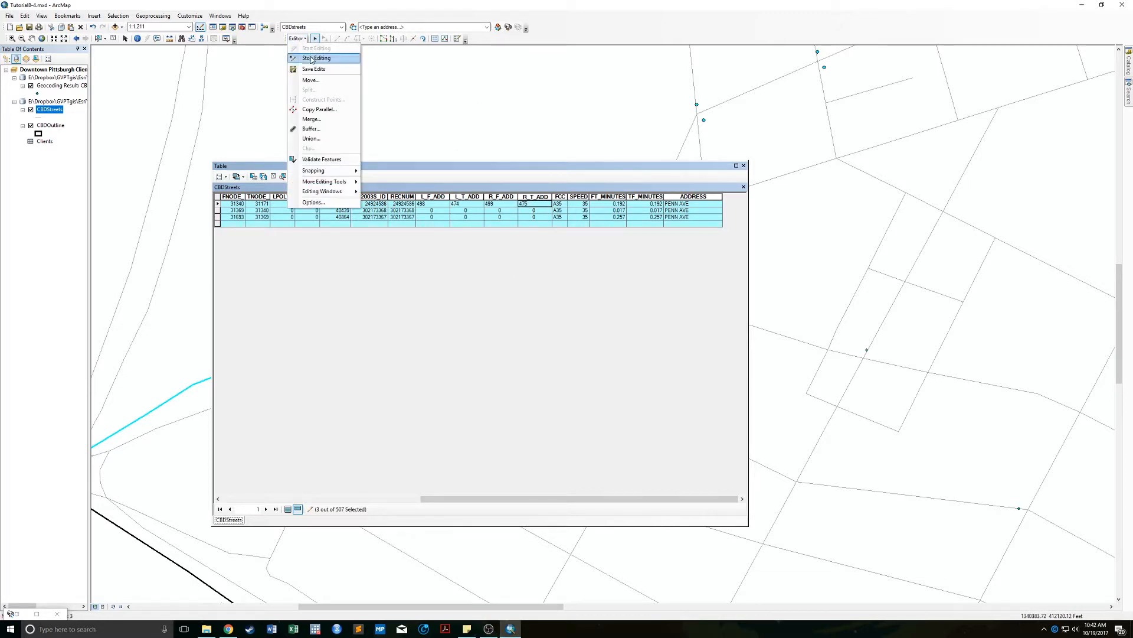
{"action": "left_click", "coordinate": [312, 57]}
{"action": "left_click", "coordinate": [532, 342]}
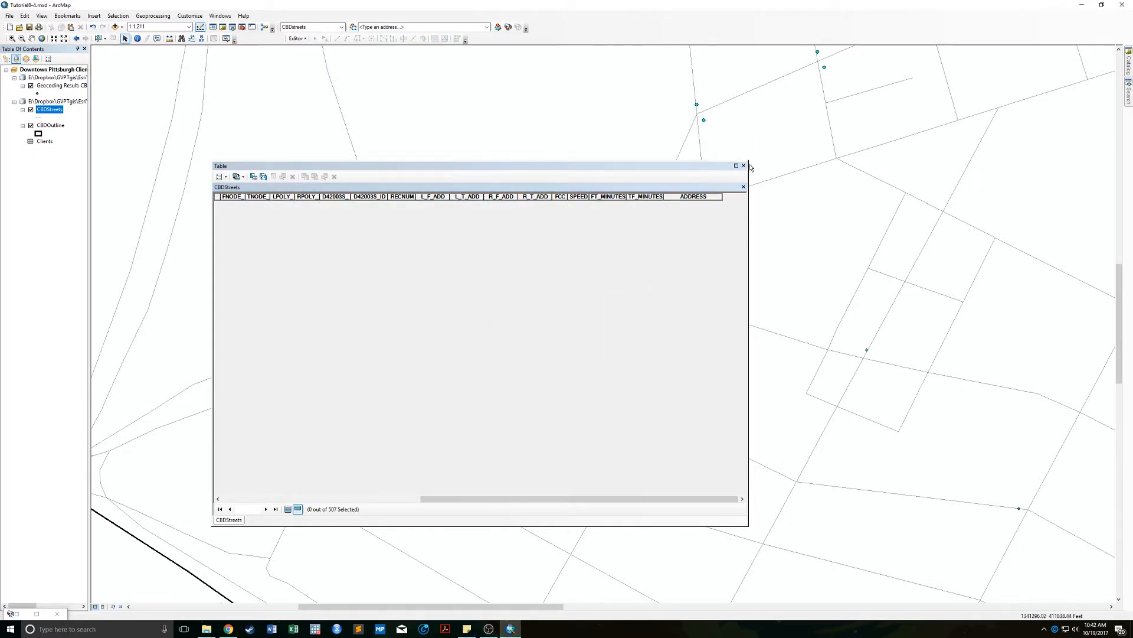
Close the attribute table and rebuild the CBDstreets address locator from the Catalog window.
{"action": "left_click", "coordinate": [744, 166]}
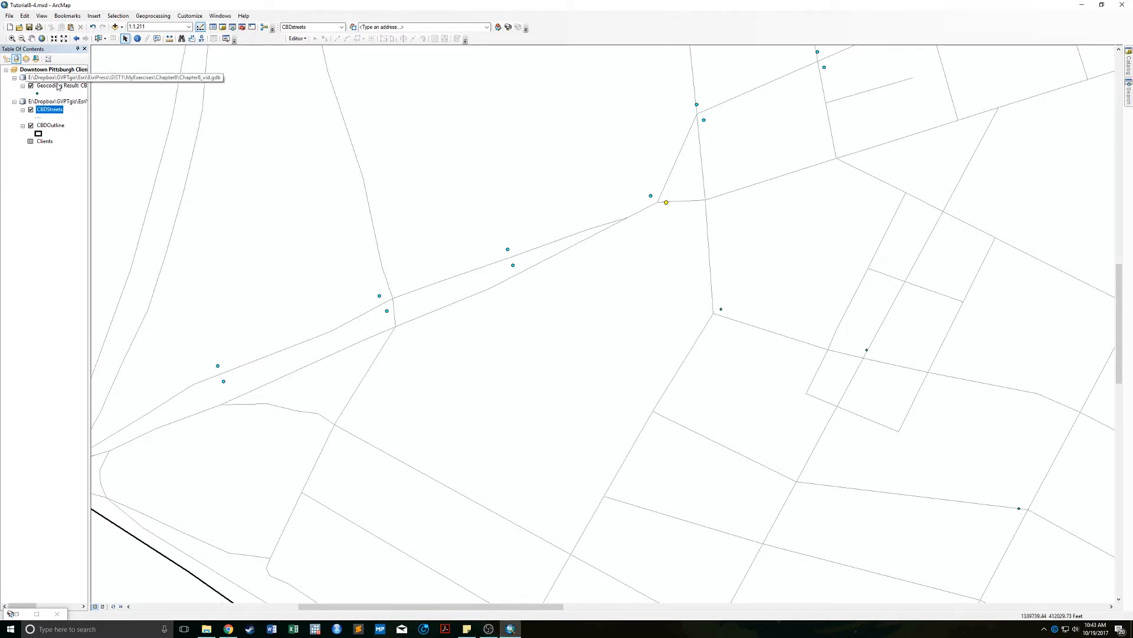
{"action": "left_click", "coordinate": [1128, 65]}
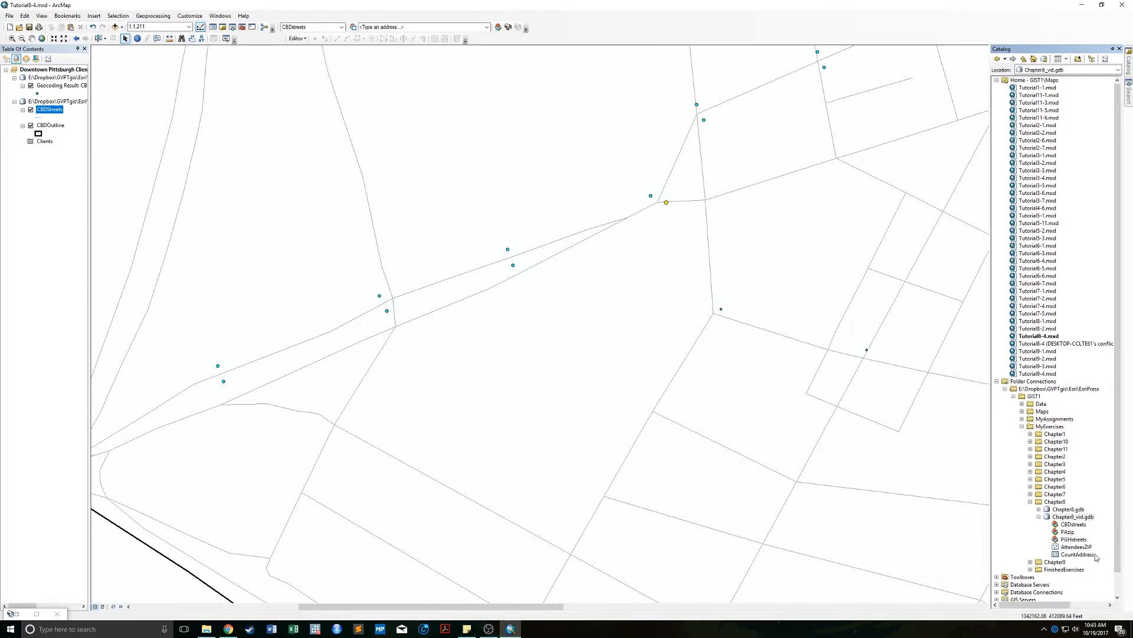
{"action": "left_click", "coordinate": [1069, 526]}
{"action": "right_click", "coordinate": [1069, 526]}
{"action": "left_click", "coordinate": [1086, 556]}
{"action": "left_click", "coordinate": [607, 346]}
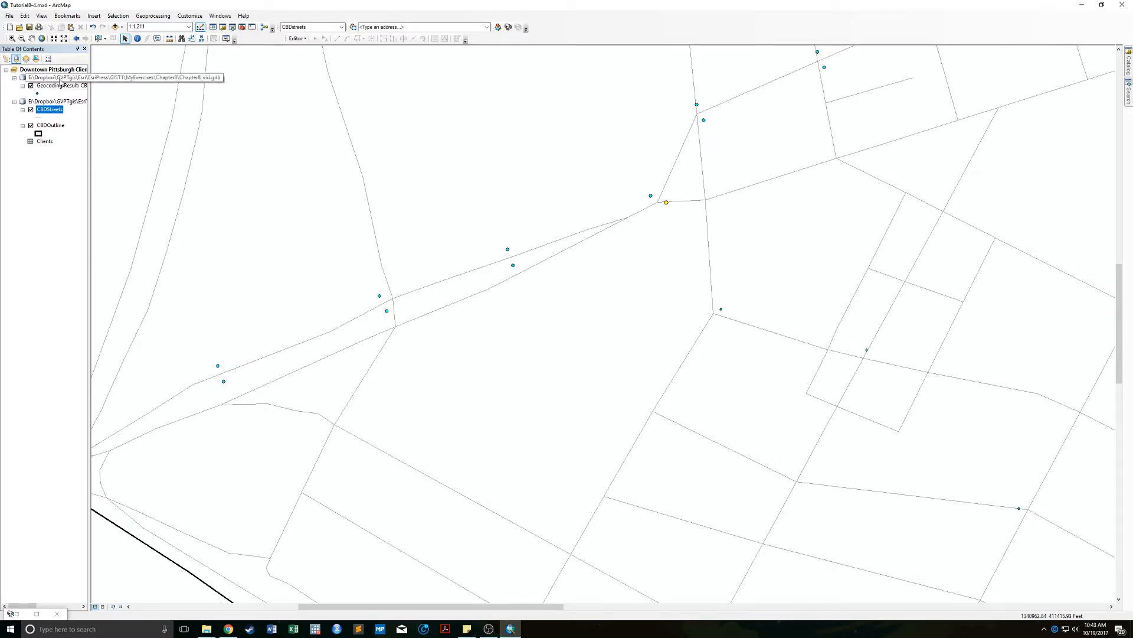
{"action": "left_click", "coordinate": [77, 85]}
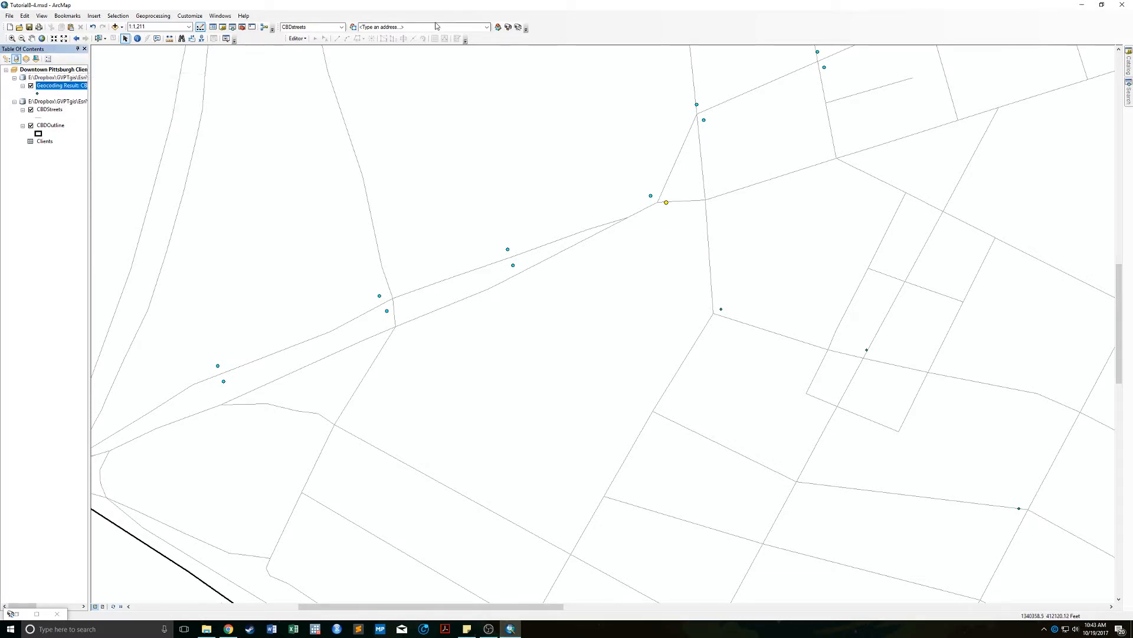
{"action": "left_click", "coordinate": [518, 27]}
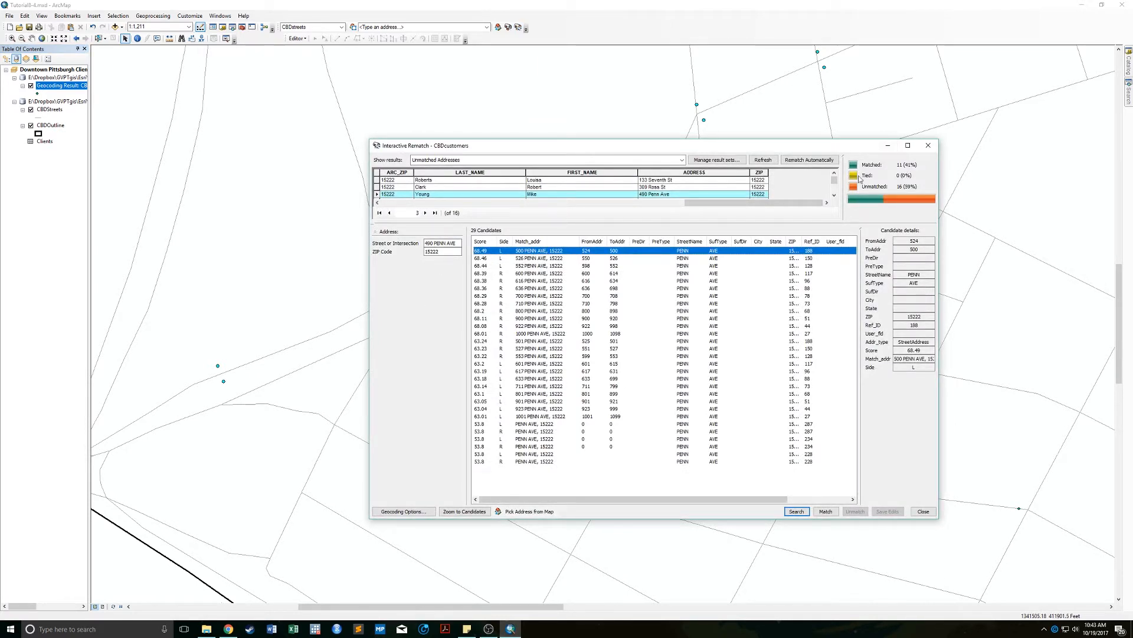
{"action": "left_click", "coordinate": [928, 145]}
{"action": "left_click", "coordinate": [517, 27]}
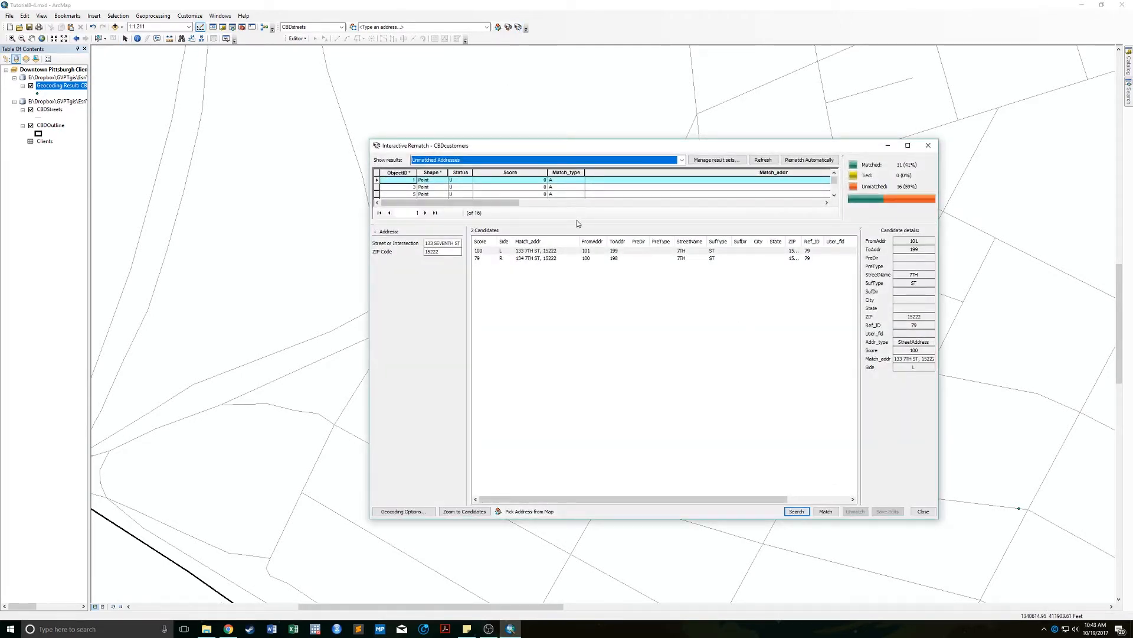
{"action": "left_click_drag", "start_coordinate": [577, 223], "coordinate": [587, 359]}
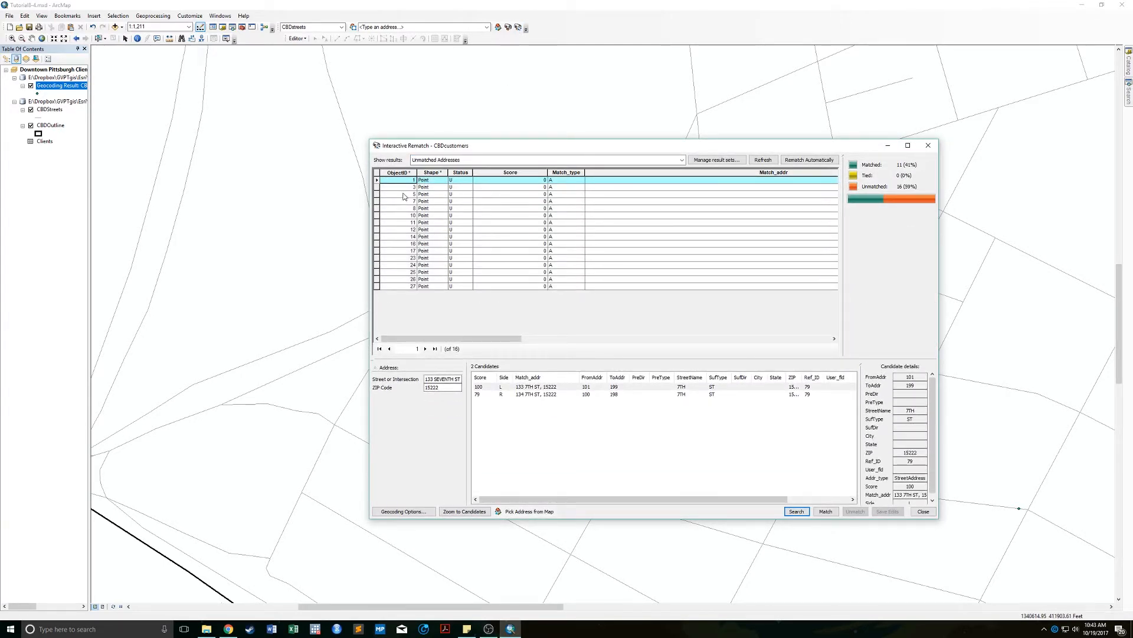
{"action": "left_click", "coordinate": [376, 193]}
{"action": "left_click_drag", "start_coordinate": [478, 339], "coordinate": [771, 347]}
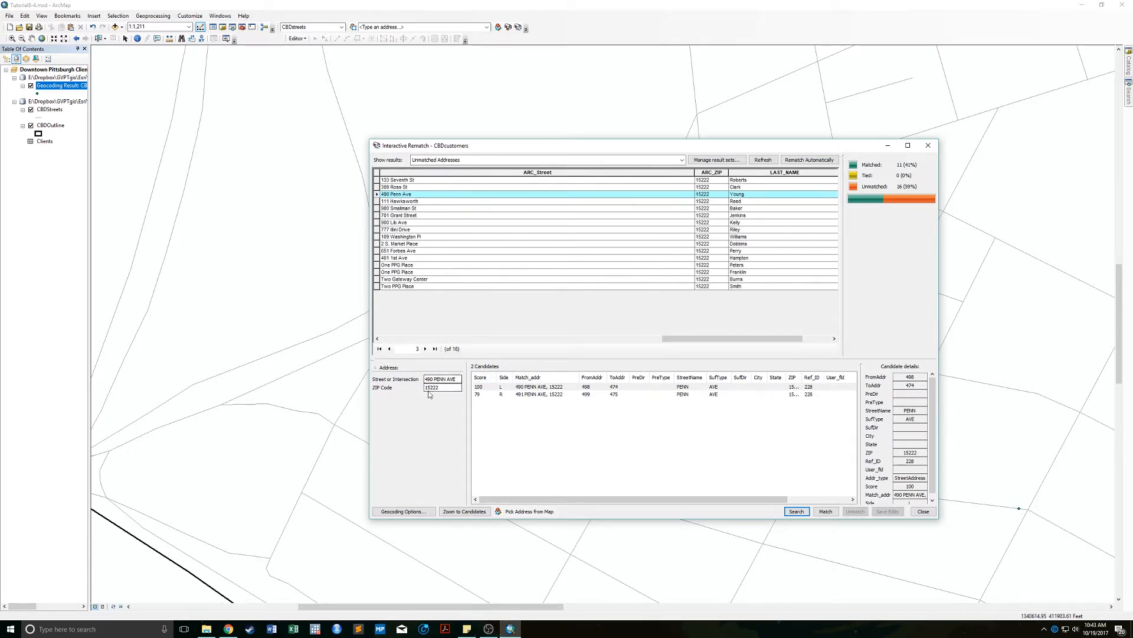
{"action": "left_click", "coordinate": [523, 387]}
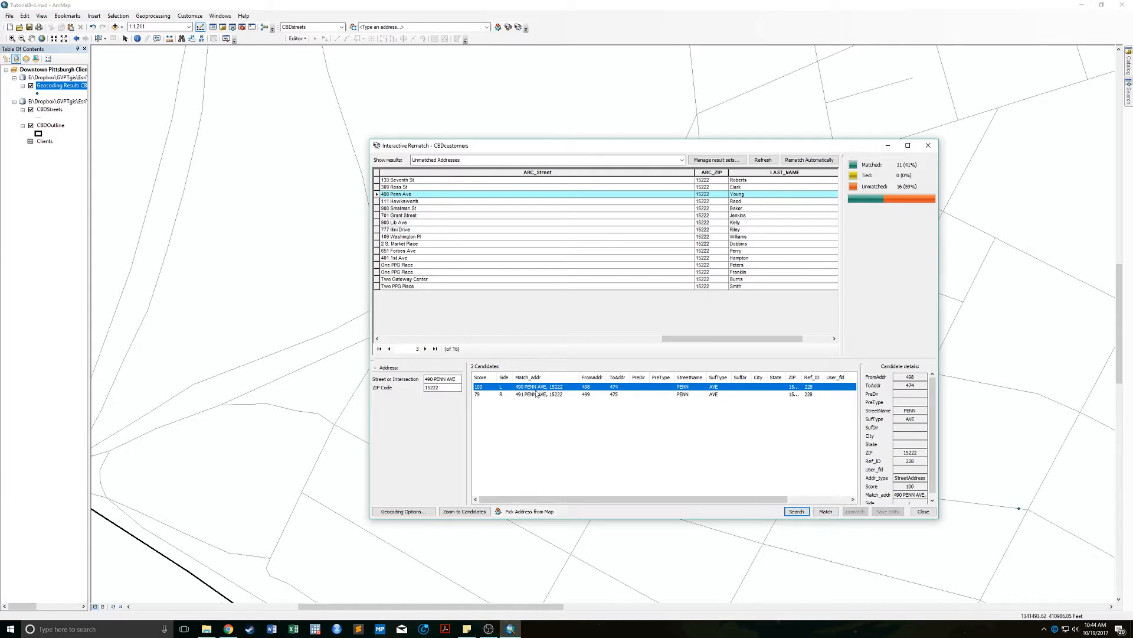
{"action": "left_click", "coordinate": [825, 512]}
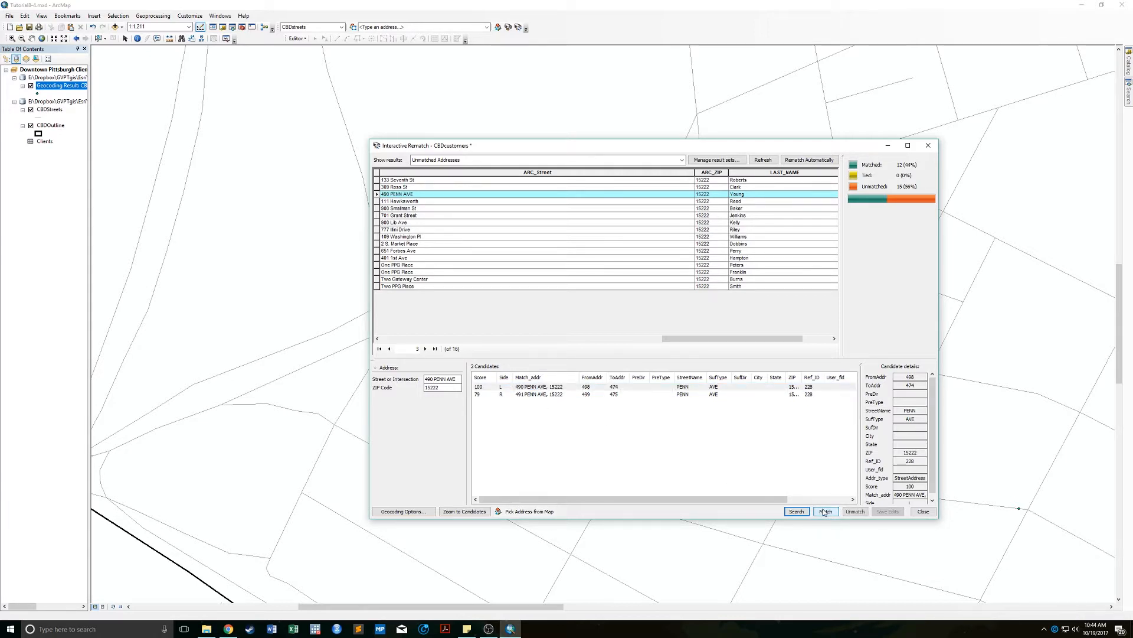
{"action": "left_click", "coordinate": [578, 388]}
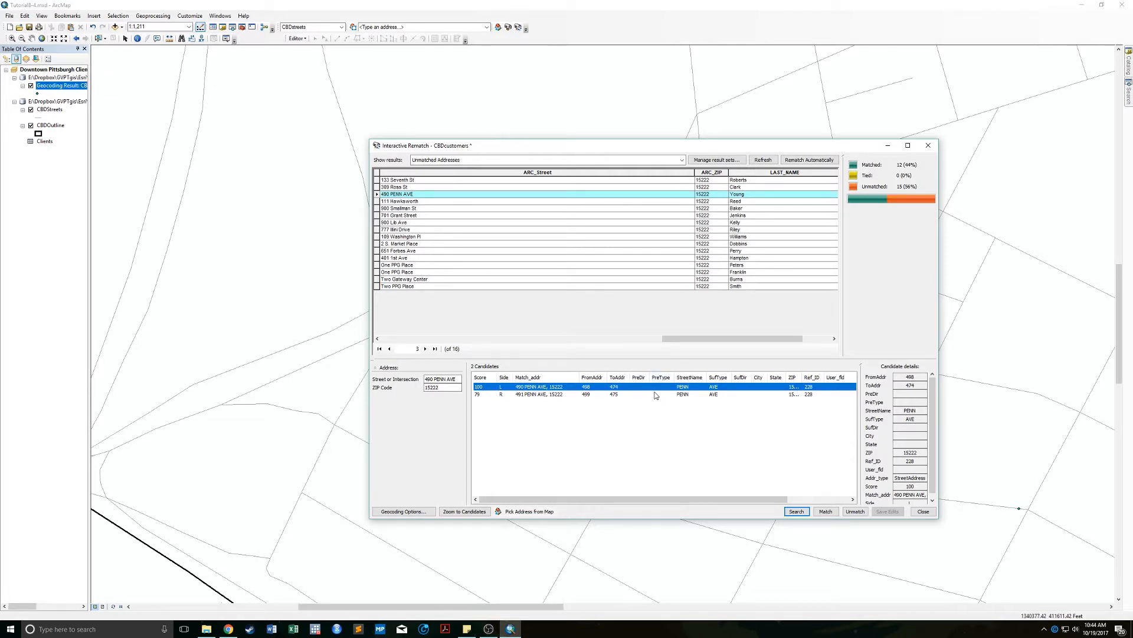
{"action": "mouse_move", "coordinate": [711, 341]}
{"action": "left_mouse_down"}
{"action": "mouse_move", "coordinate": [752, 341]}
{"action": "mouse_move", "coordinate": [711, 352]}
{"action": "left_mouse_up"}
Close Interactive Rematch to view the map with 12 matched client points (44%).
{"action": "left_click", "coordinate": [928, 145]}
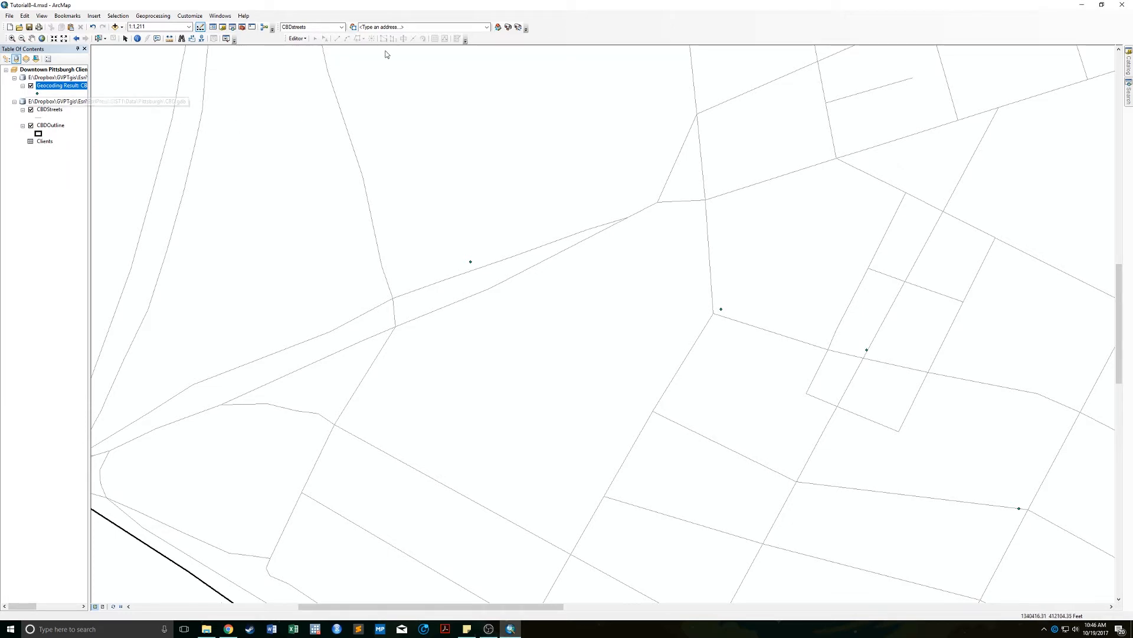
Reopen Interactive Rematch, then add BldgNameAlias from GIST1 > Data > Pittsburgh > CBD.gdb to the map.
{"action": "left_click", "coordinate": [52, 86]}
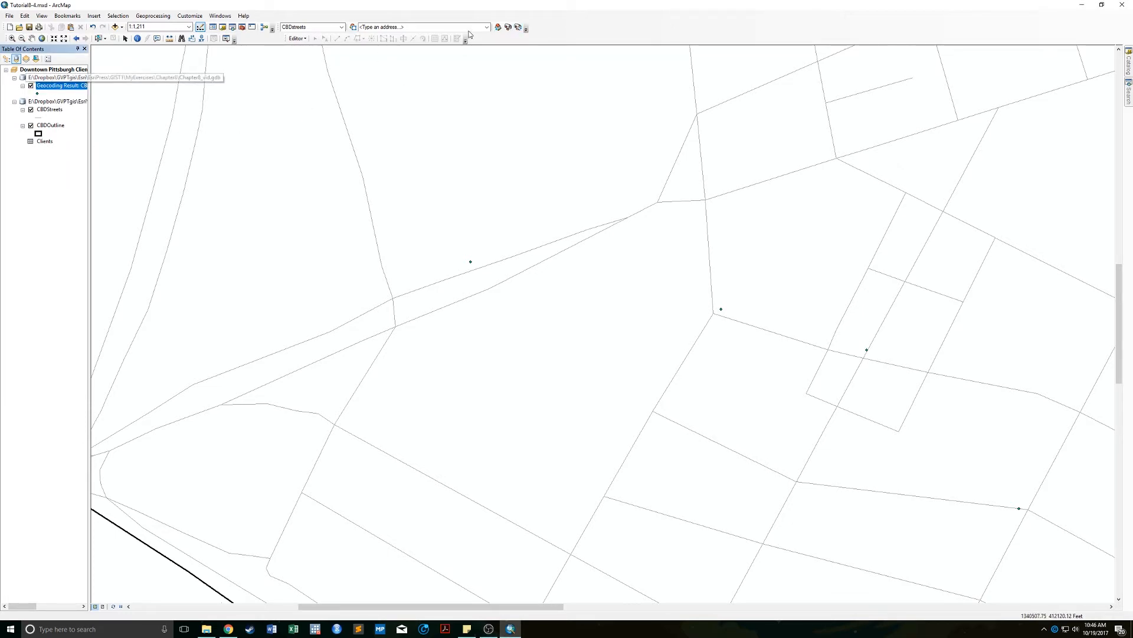
{"action": "left_click", "coordinate": [518, 27]}
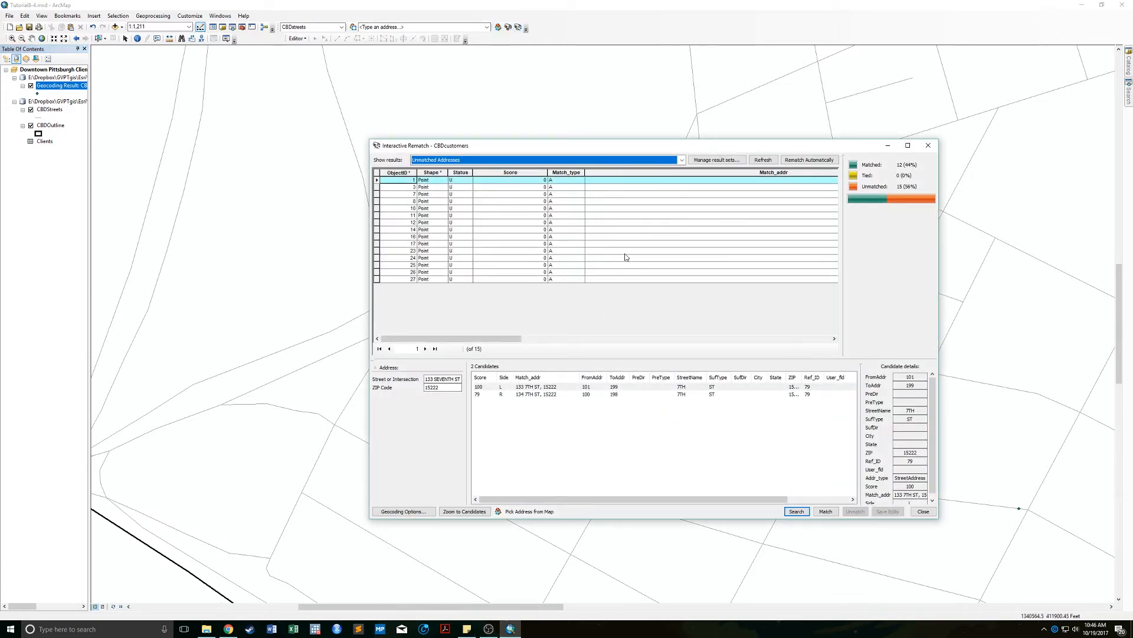
{"action": "left_click", "coordinate": [114, 26]}
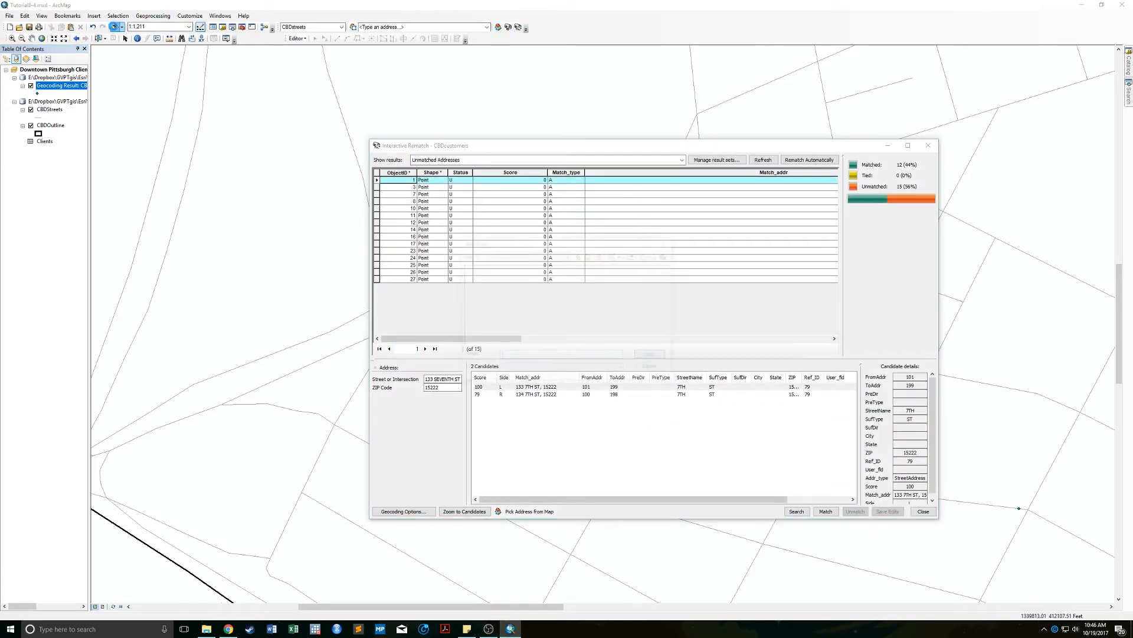
{"action": "left_click", "coordinate": [547, 257]}
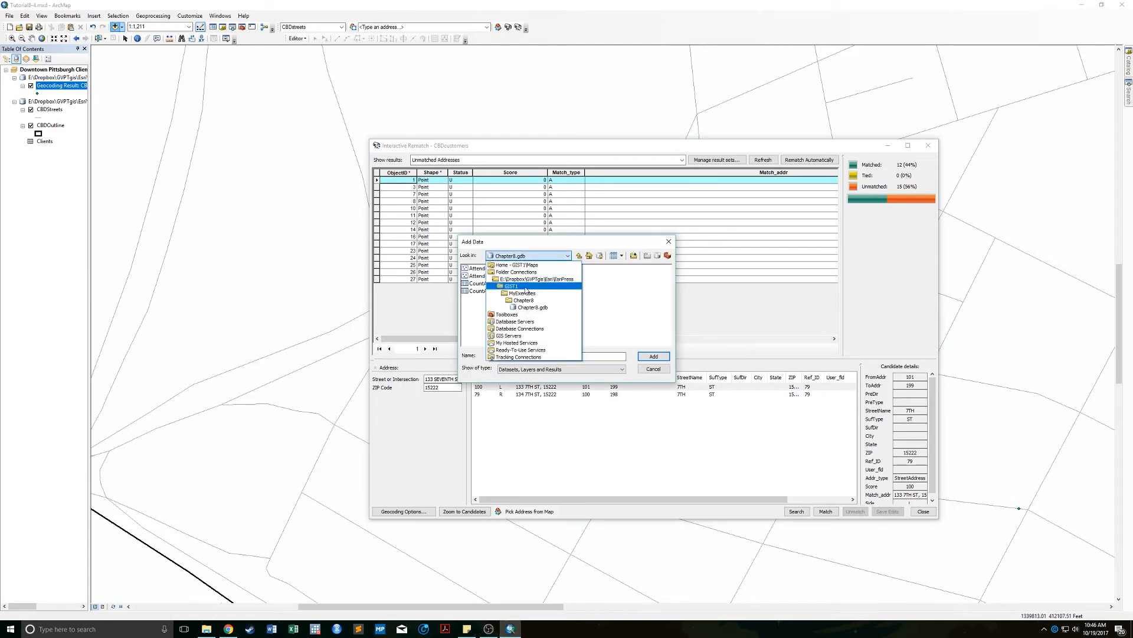
{"action": "left_click", "coordinate": [511, 286]}
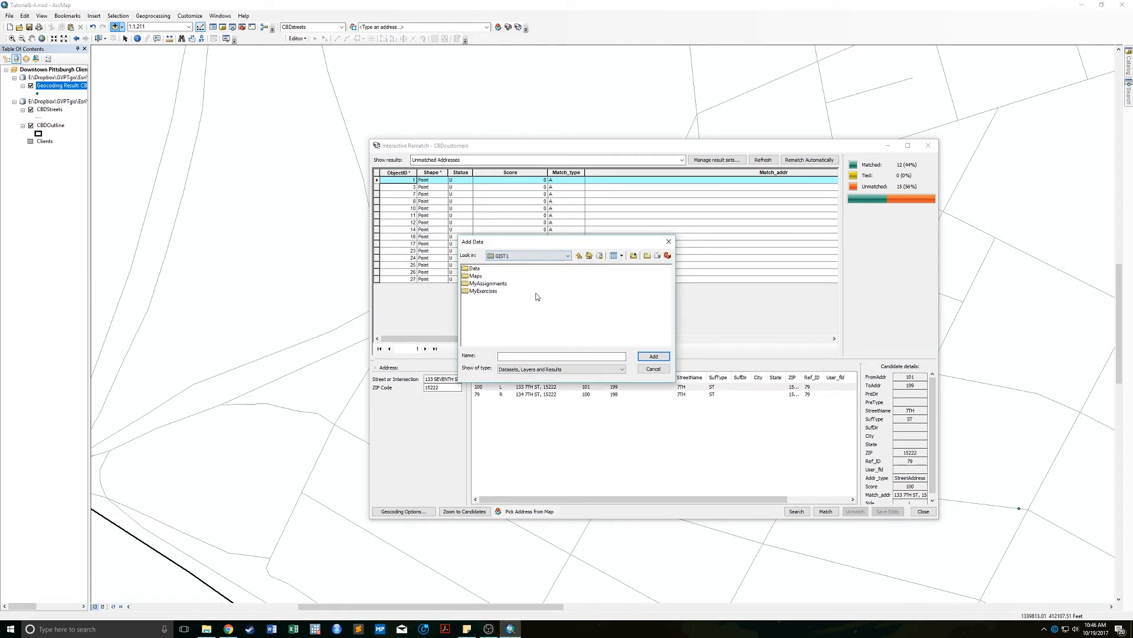
{"action": "double_click", "coordinate": [476, 269]}
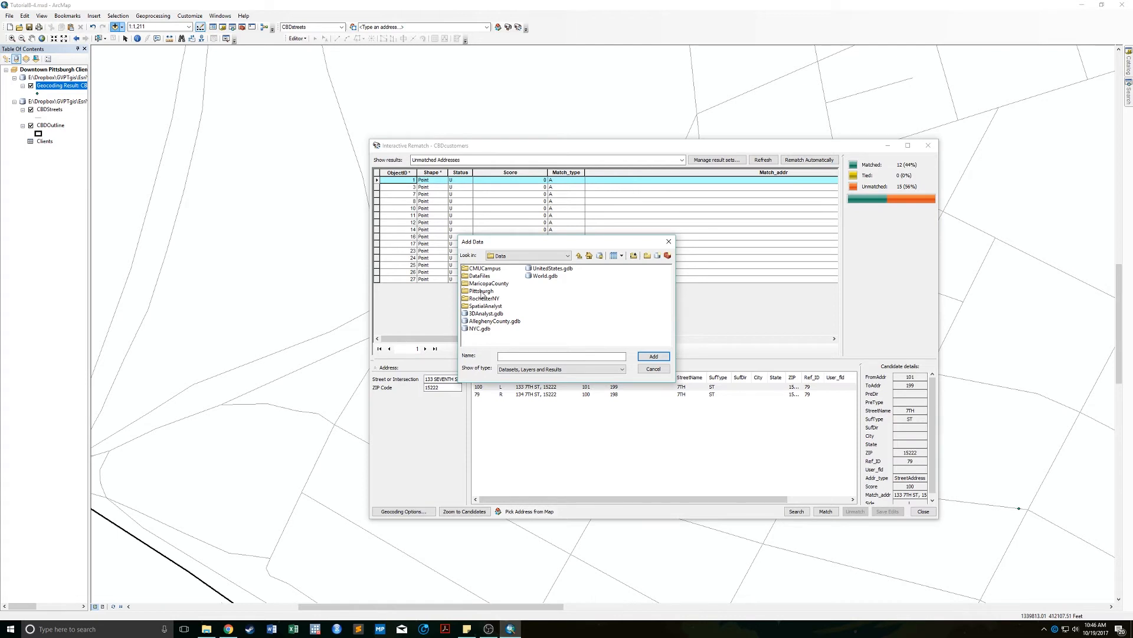
{"action": "double_click", "coordinate": [481, 291]}
{"action": "double_click", "coordinate": [479, 284]}
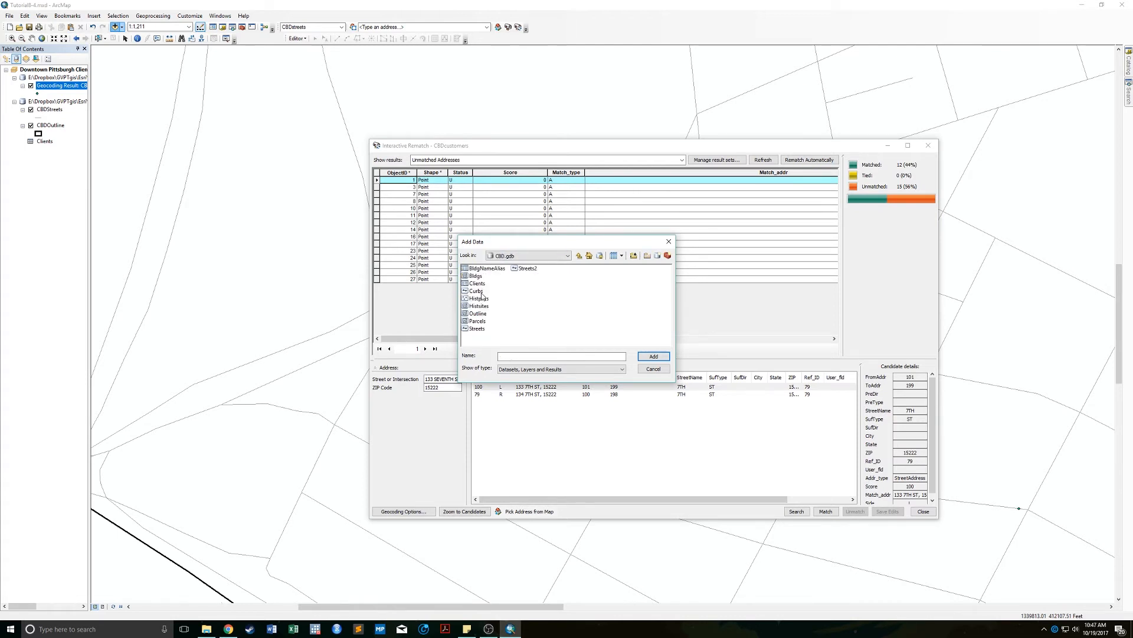
{"action": "double_click", "coordinate": [480, 268]}
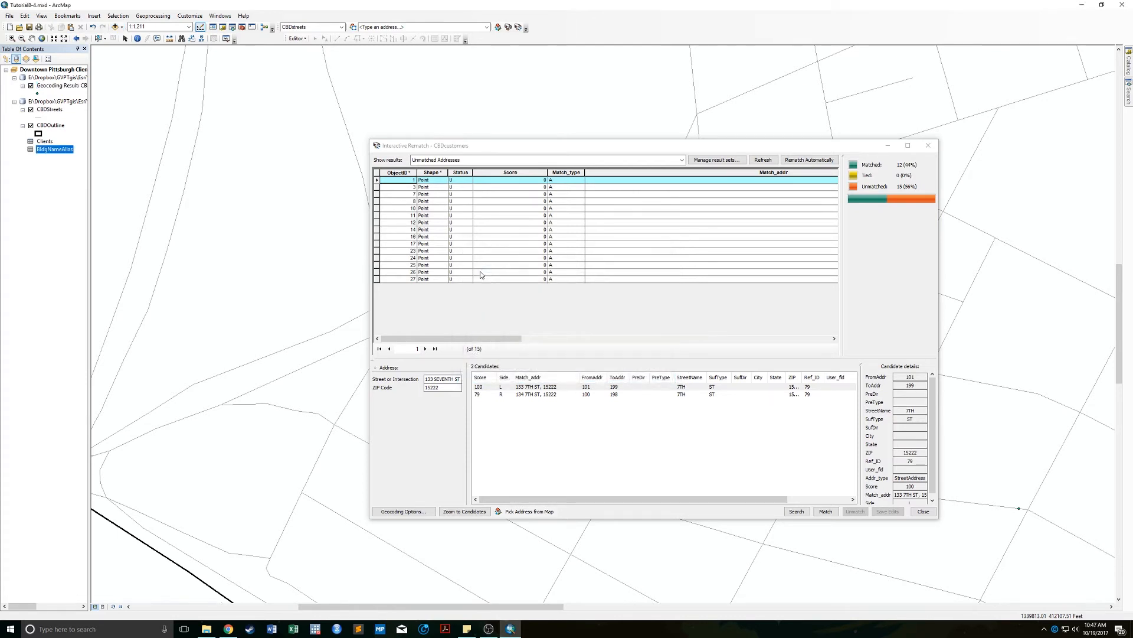
{"action": "right_click", "coordinate": [48, 152]}
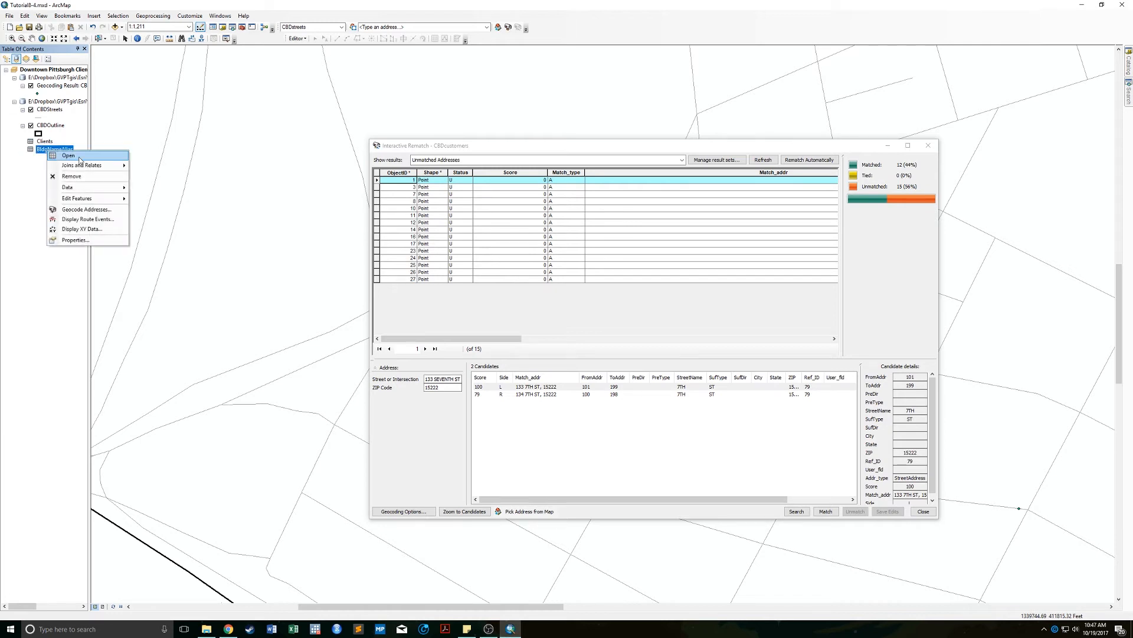
{"action": "left_click", "coordinate": [79, 157]}
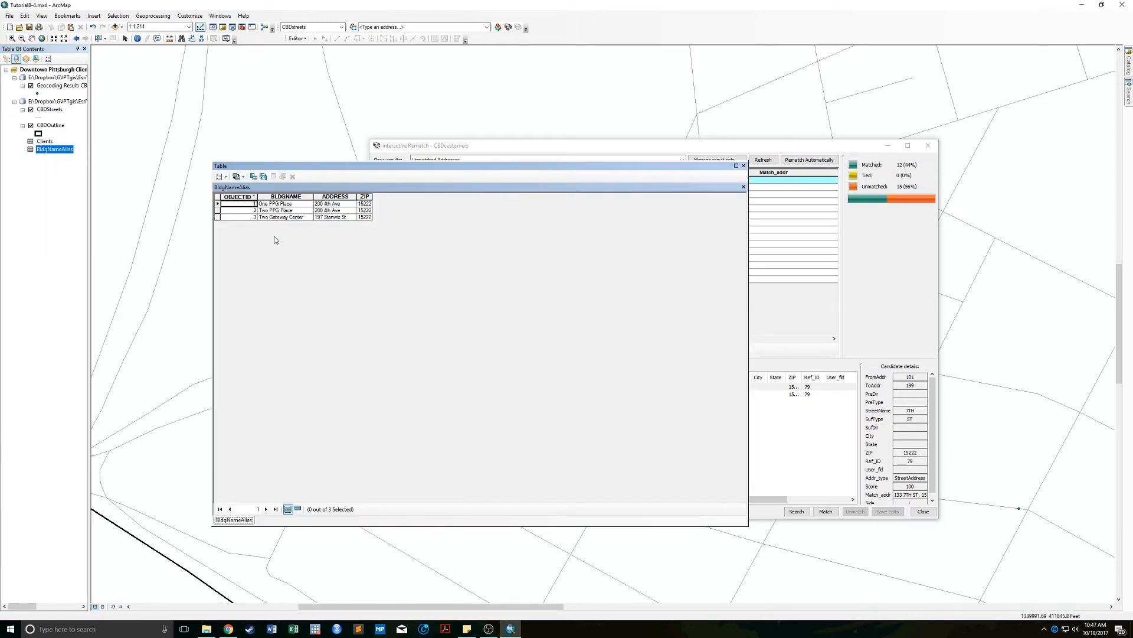
{"action": "left_click", "coordinate": [275, 204]}
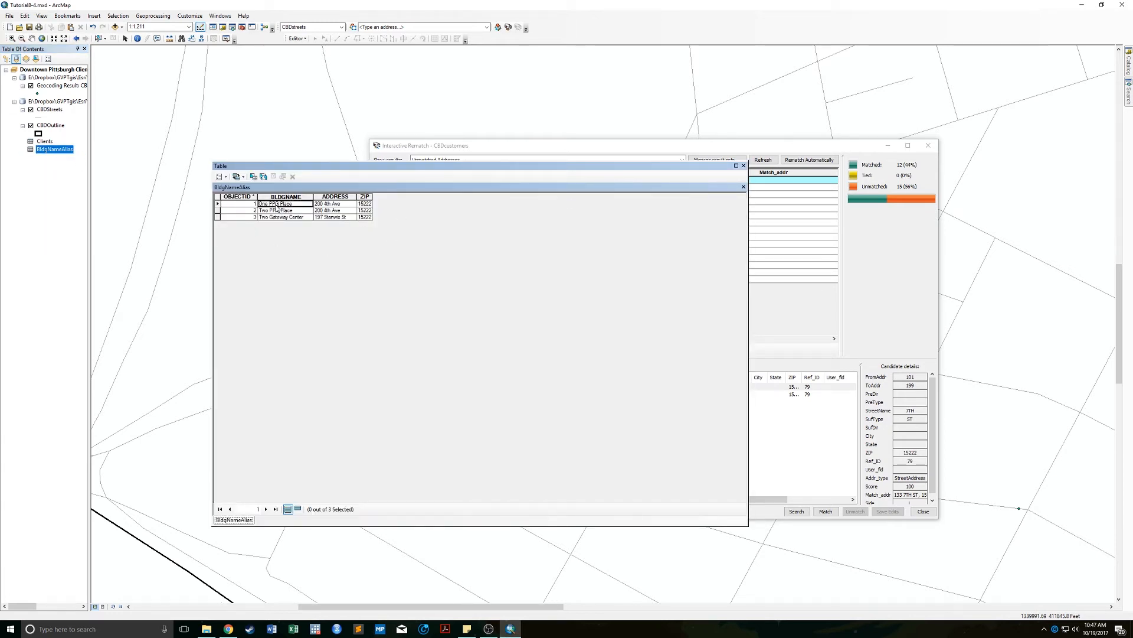
{"action": "left_click", "coordinate": [351, 205]}
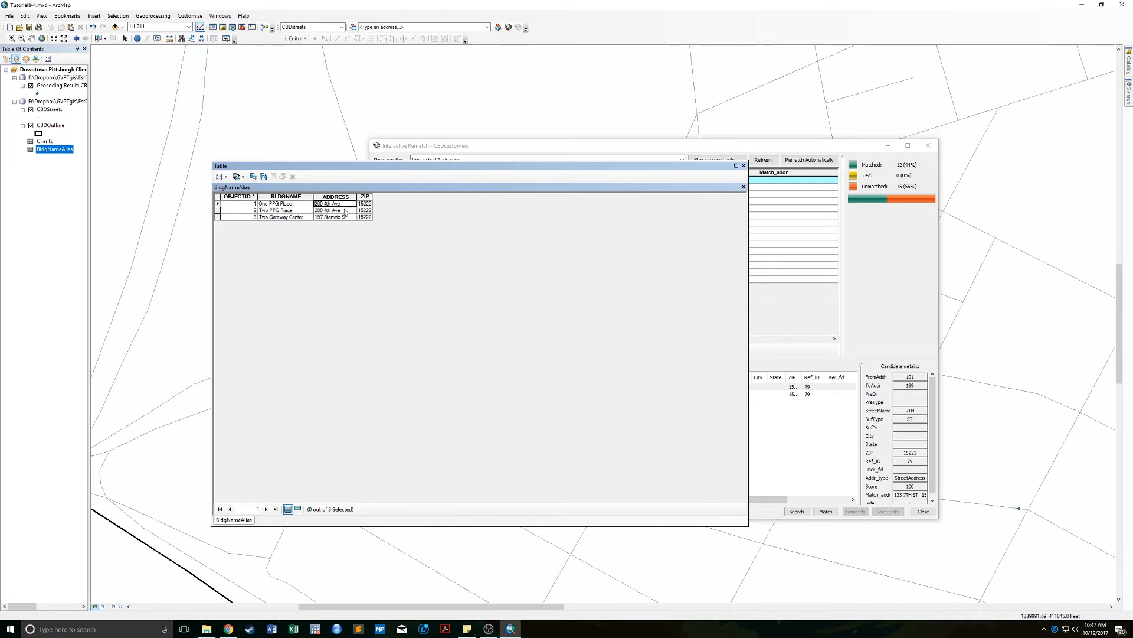
{"action": "left_click", "coordinate": [347, 211]}
{"action": "left_click", "coordinate": [347, 218]}
{"action": "left_click", "coordinate": [744, 166]}
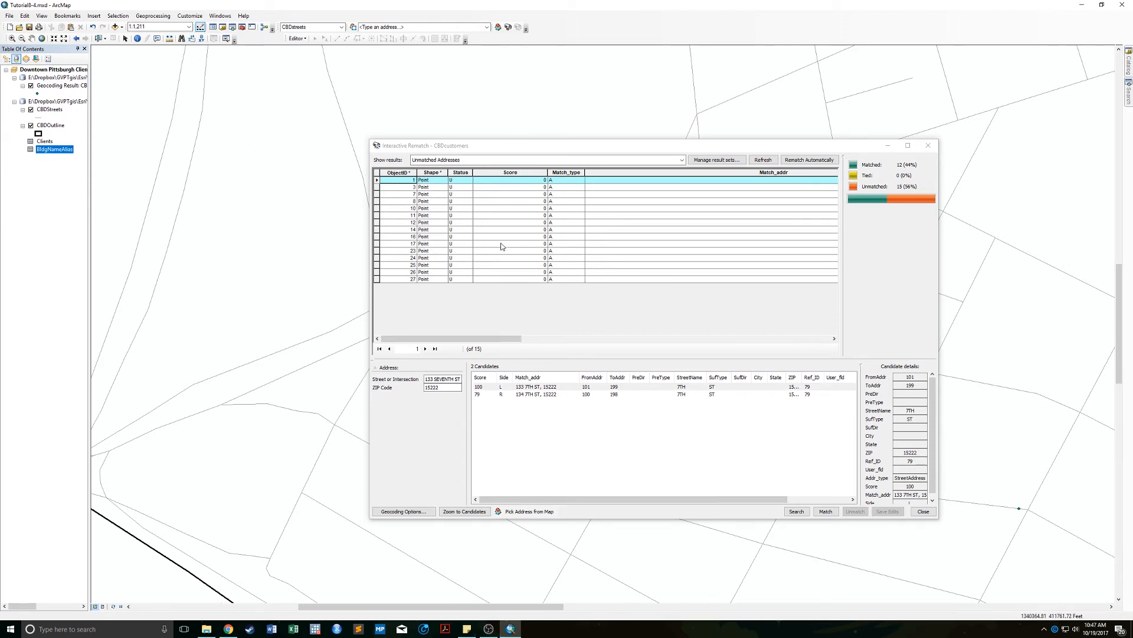
{"action": "double_click", "coordinate": [451, 144]}
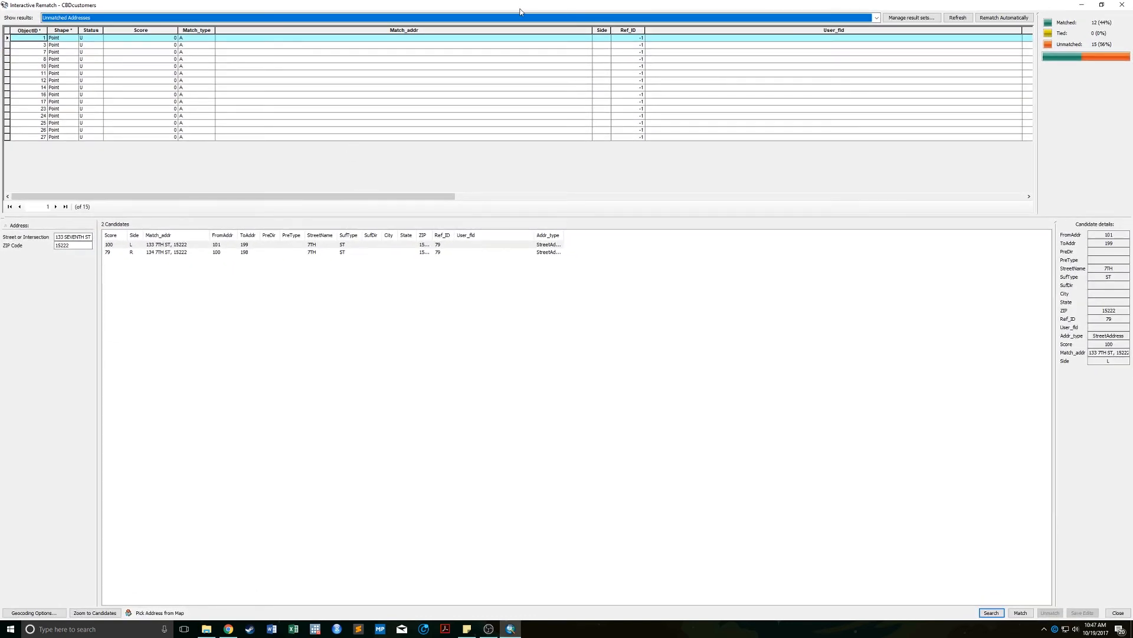
Set BldgNameAlias as the place name alias table with BLDGNAME as the alias field.
{"action": "left_click_drag", "start_coordinate": [521, 12], "coordinate": [529, 128]}
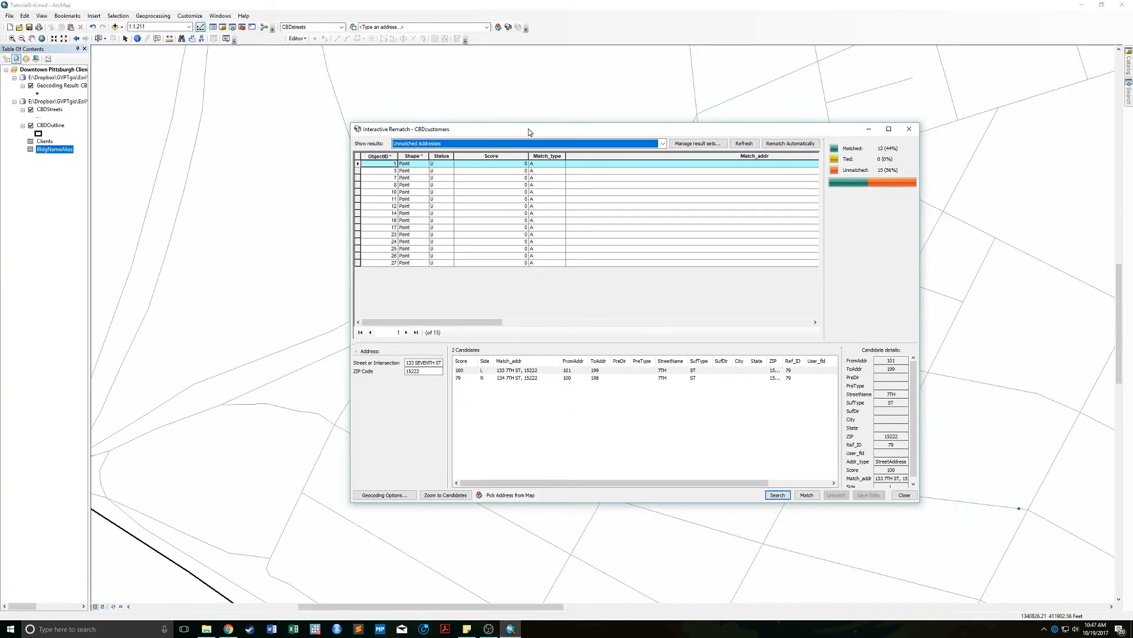
{"action": "left_click", "coordinate": [392, 495]}
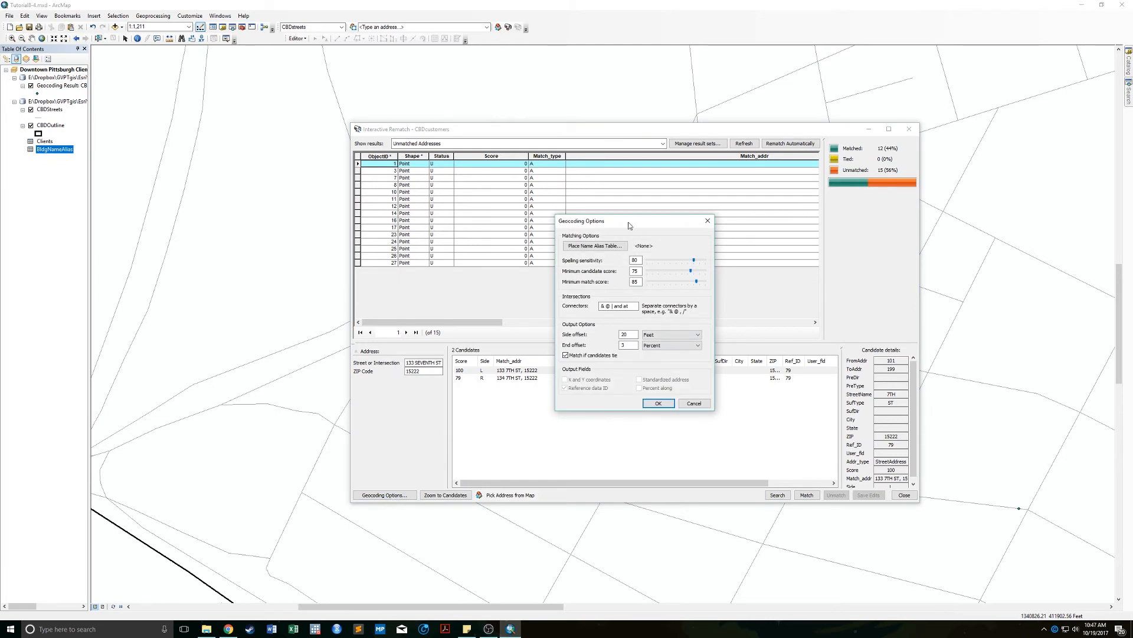
{"action": "left_click", "coordinate": [577, 249]}
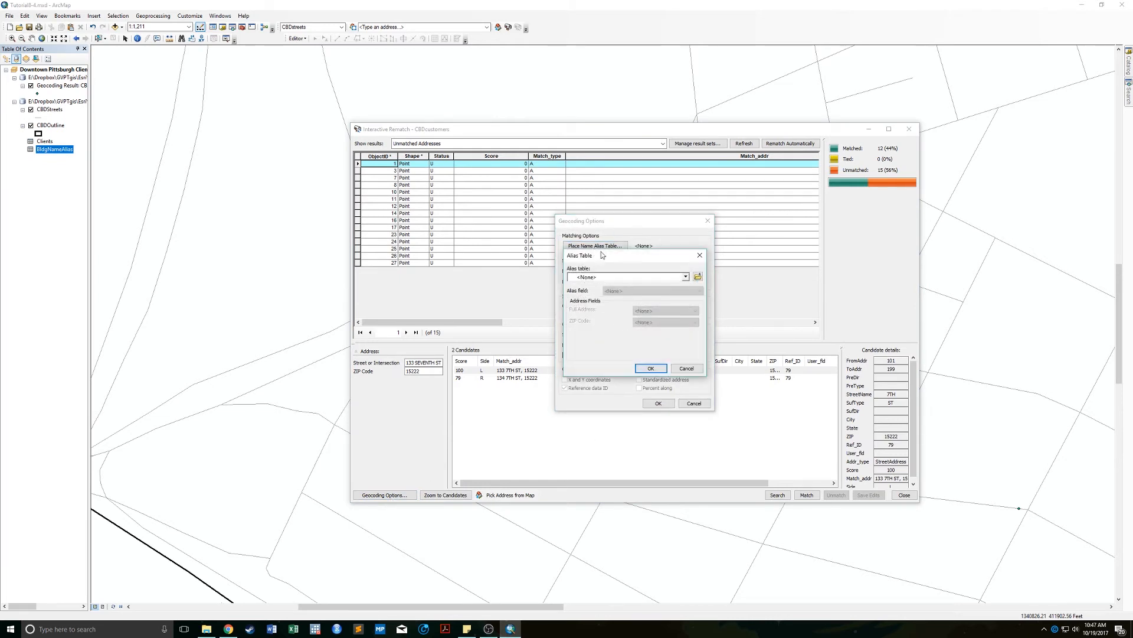
{"action": "left_click", "coordinate": [629, 279]}
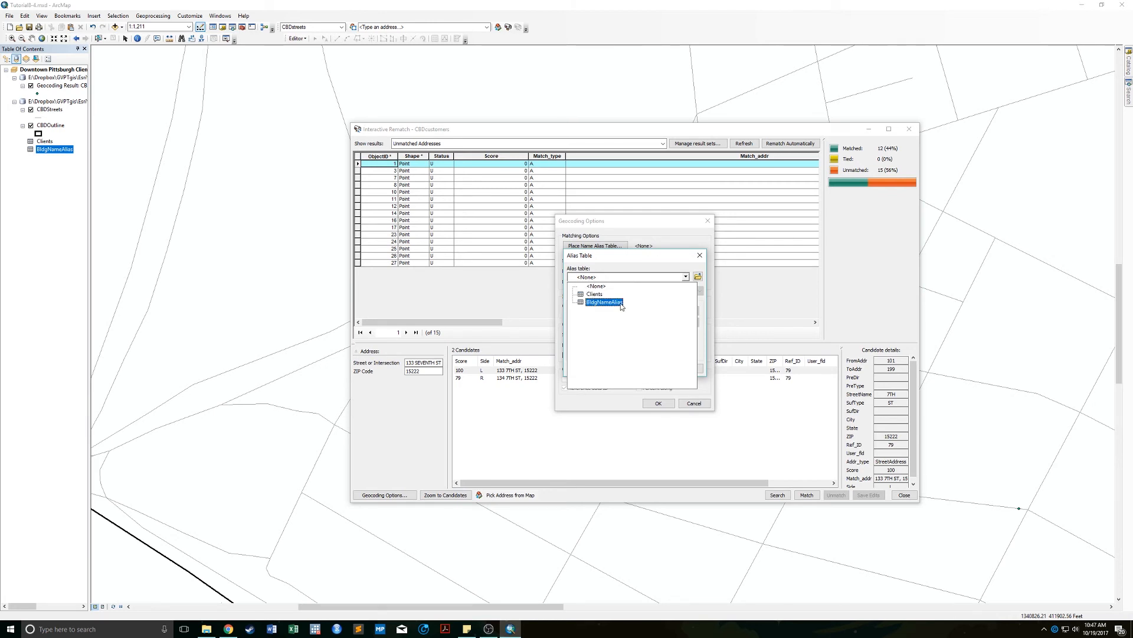
{"action": "left_click", "coordinate": [615, 302]}
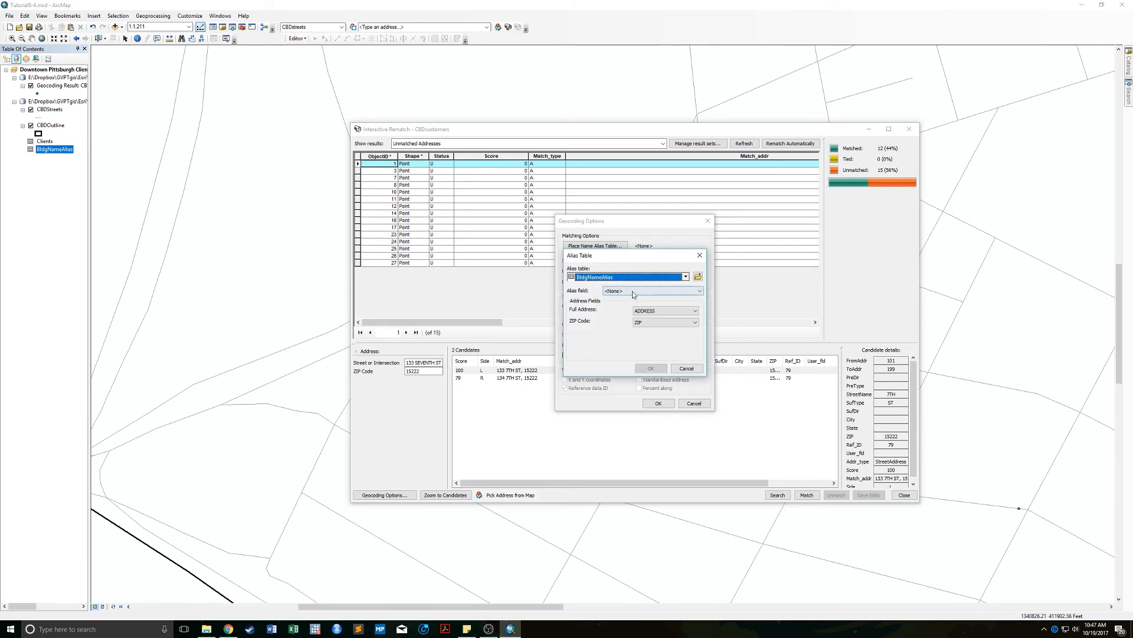
{"action": "left_click", "coordinate": [633, 293]}
{"action": "left_click", "coordinate": [630, 308]}
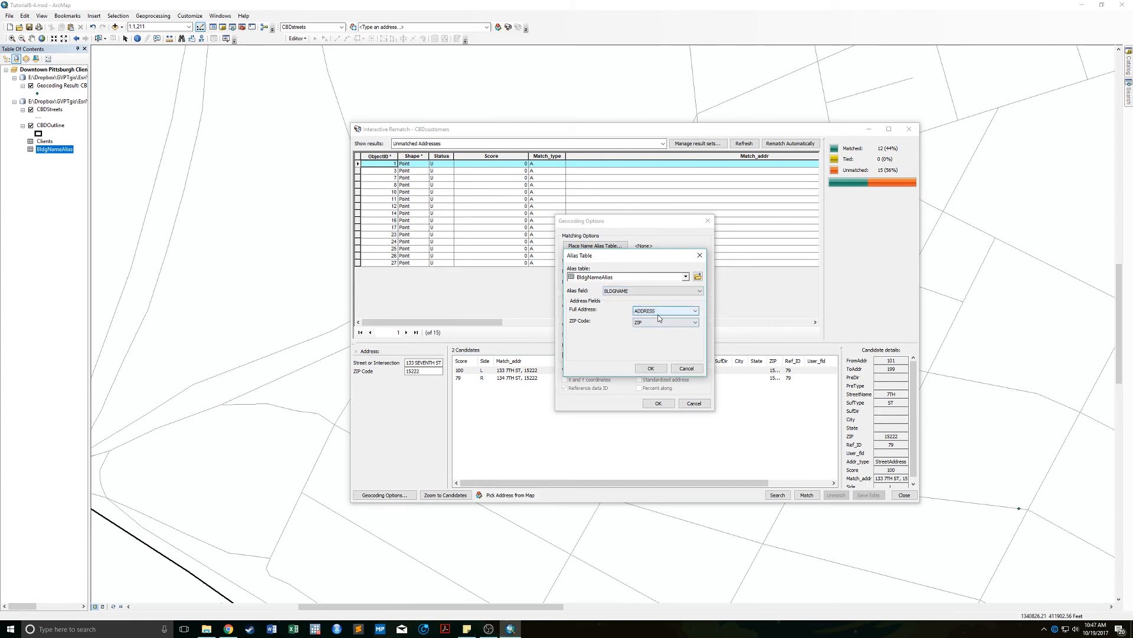
{"action": "left_click", "coordinate": [651, 369]}
{"action": "left_click", "coordinate": [658, 405]}
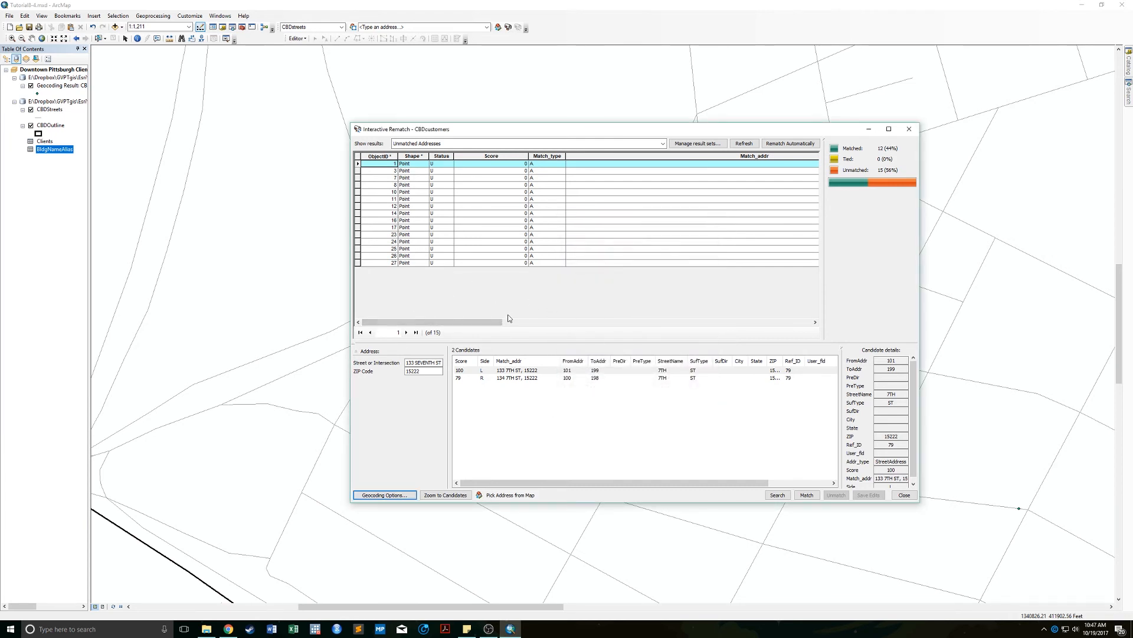
Match Two PPG Place to 200 4TH AVE and Two Gateway Center to Stanwix St.
{"action": "left_click_drag", "start_coordinate": [501, 319], "coordinate": [782, 308]}
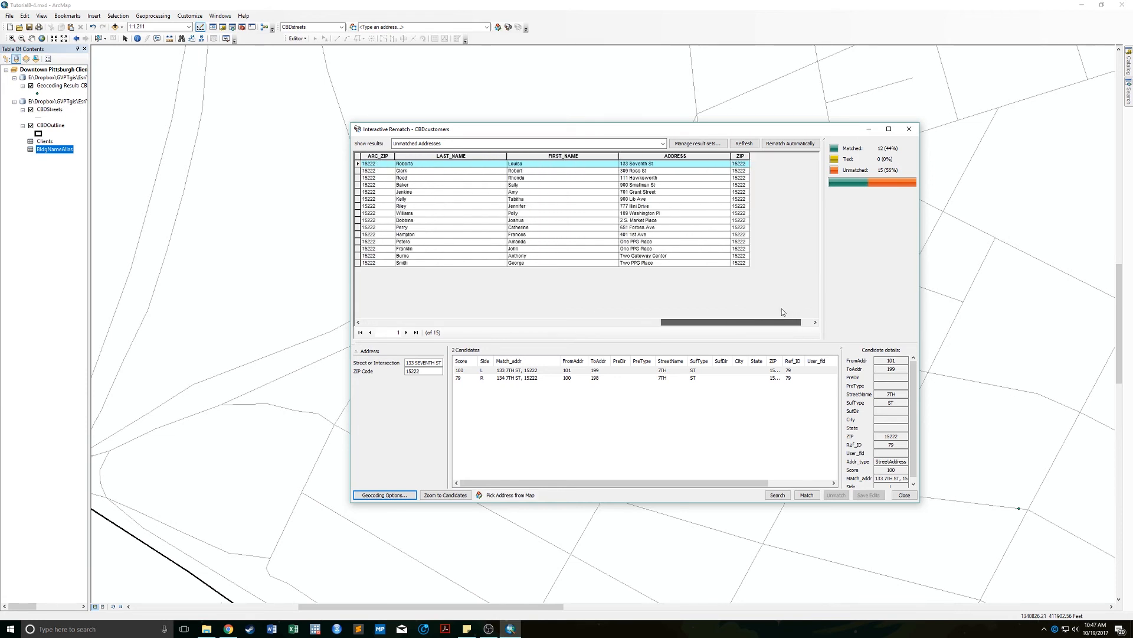
{"action": "left_click", "coordinate": [648, 263]}
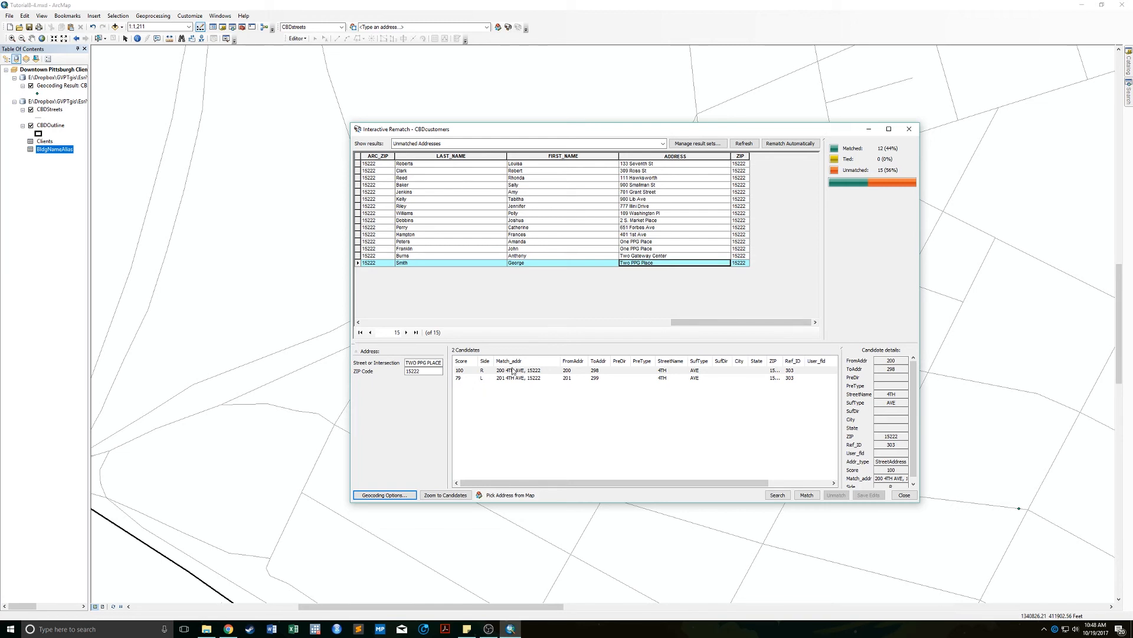
{"action": "left_click", "coordinate": [519, 371]}
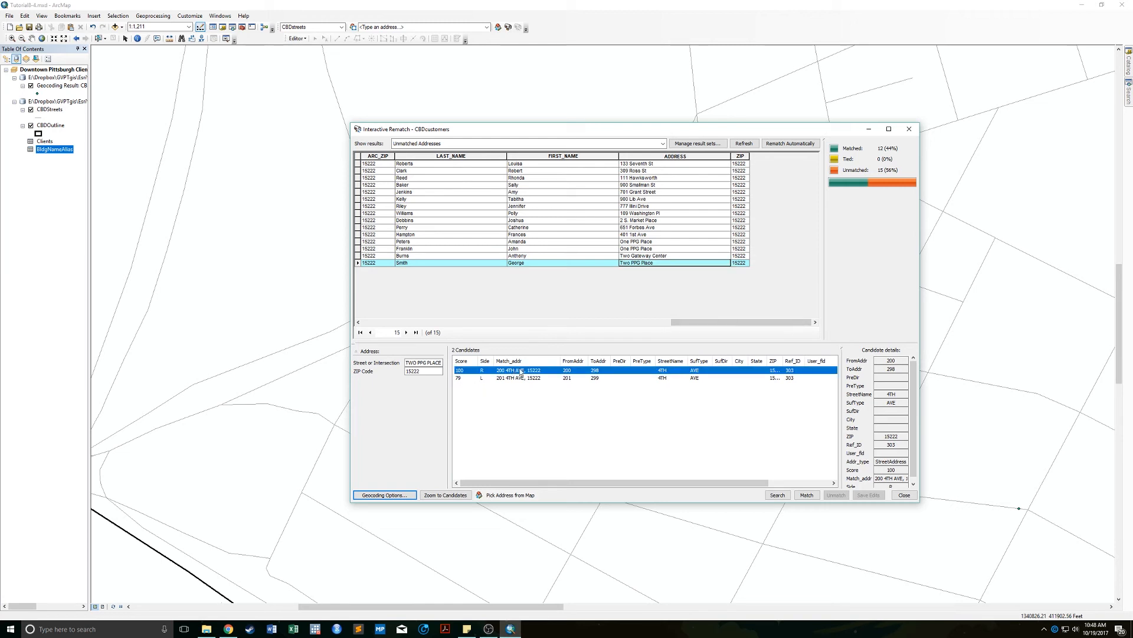
{"action": "left_click", "coordinate": [806, 494]}
{"action": "left_click", "coordinate": [646, 257]}
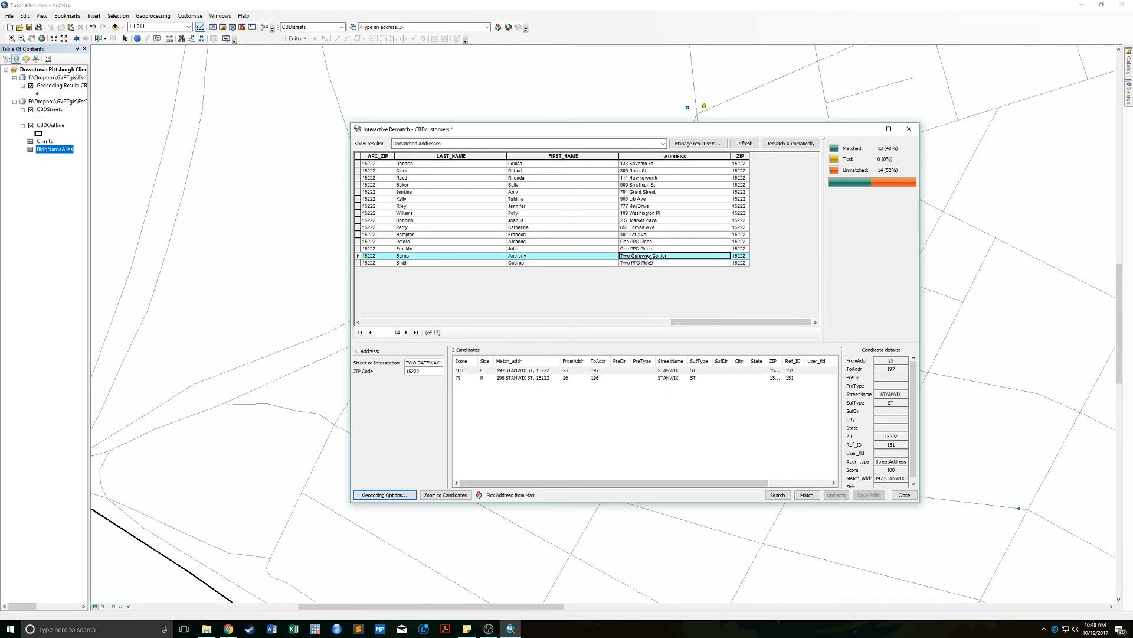
{"action": "left_click", "coordinate": [490, 371]}
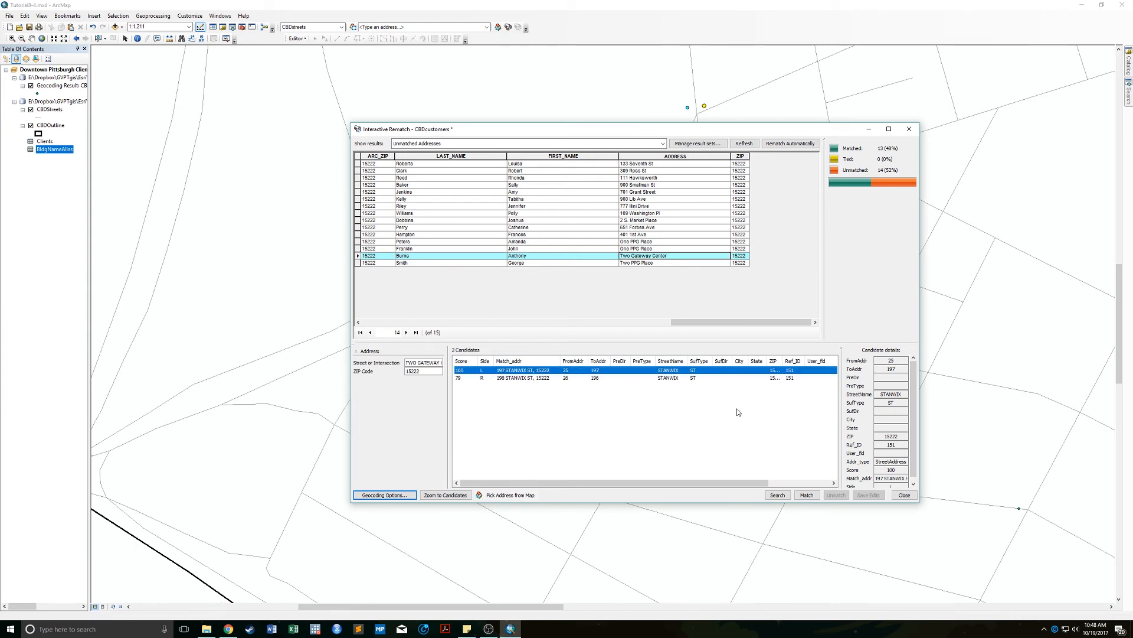
{"action": "left_click", "coordinate": [806, 496]}
Match both One PPG Place addresses to 200 4TH AVE, bringing matches to 16, and close the window.
{"action": "left_click", "coordinate": [641, 248]}
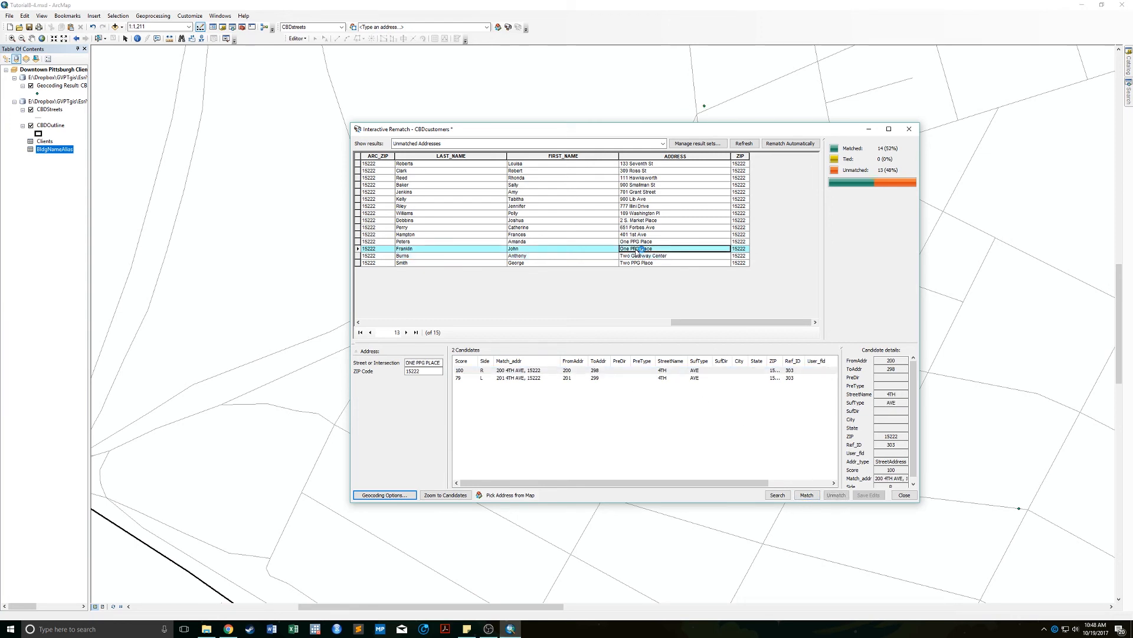
{"action": "left_click", "coordinate": [513, 371]}
{"action": "left_click", "coordinate": [806, 495]}
{"action": "left_click", "coordinate": [625, 241]}
{"action": "left_click", "coordinate": [512, 370]}
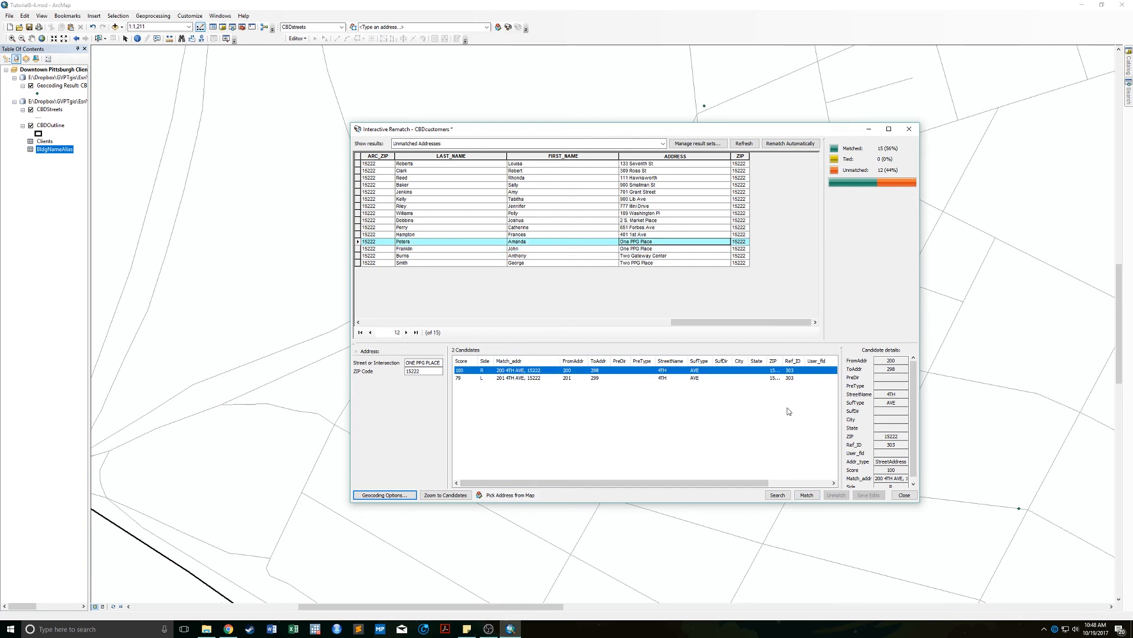
{"action": "left_click", "coordinate": [804, 494]}
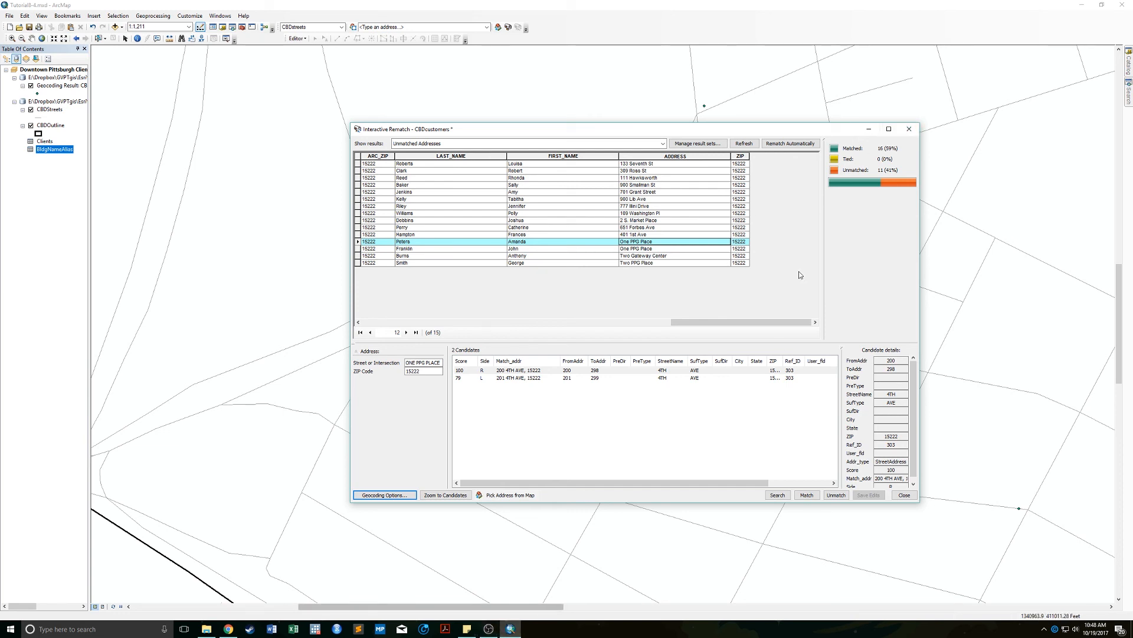
{"action": "left_click", "coordinate": [910, 130]}
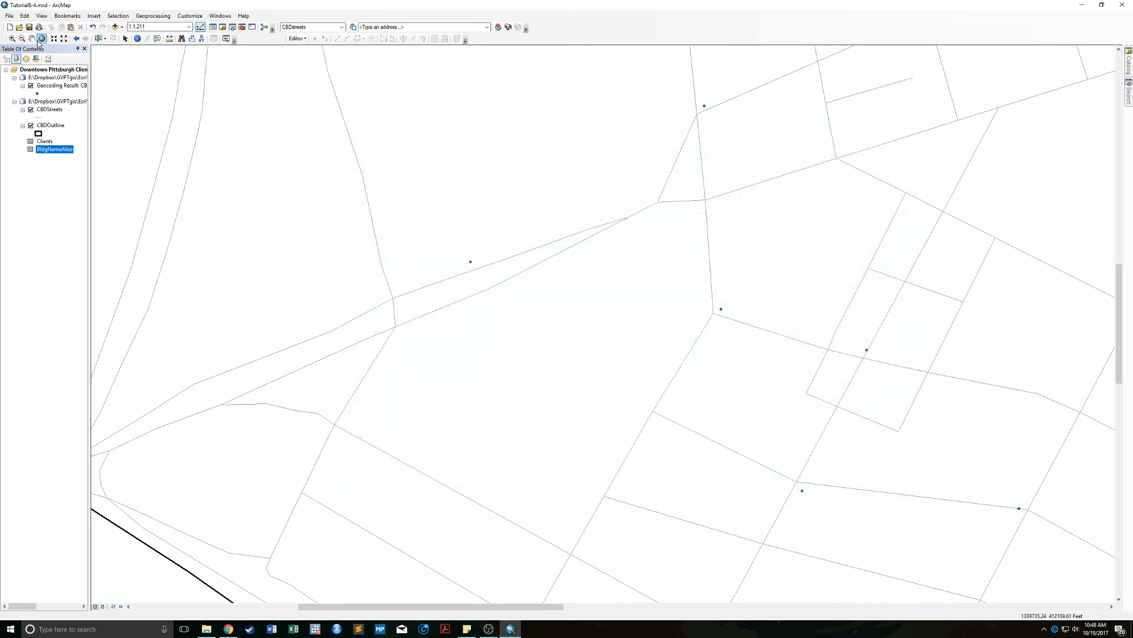
Zoom to full extent to show all 16 matched client points downtown.
{"action": "left_click", "coordinate": [40, 39]}
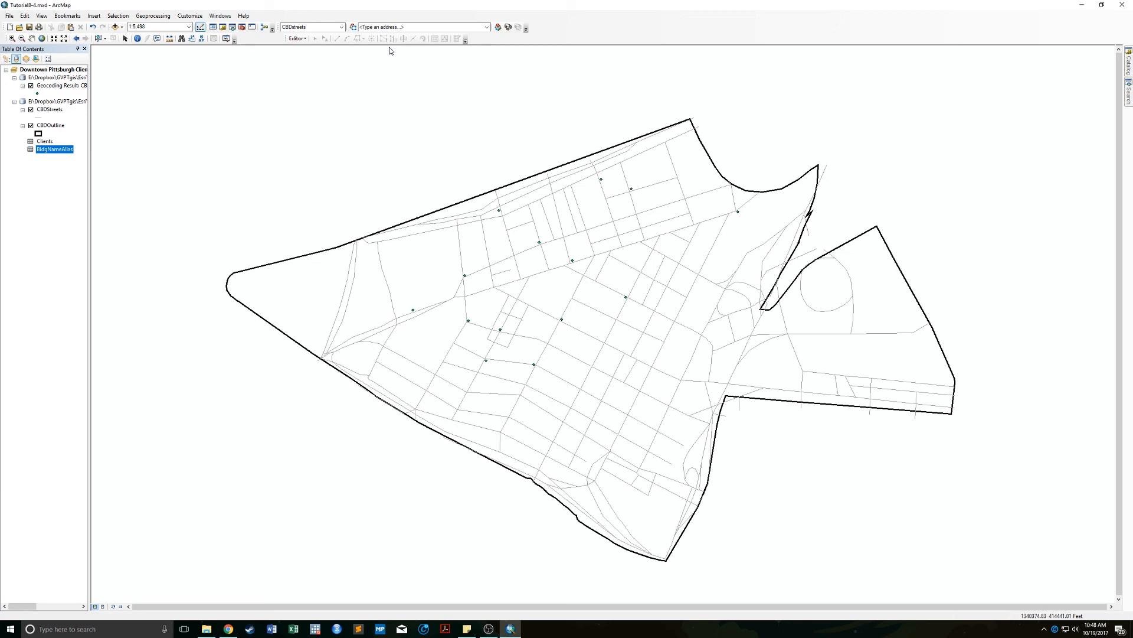